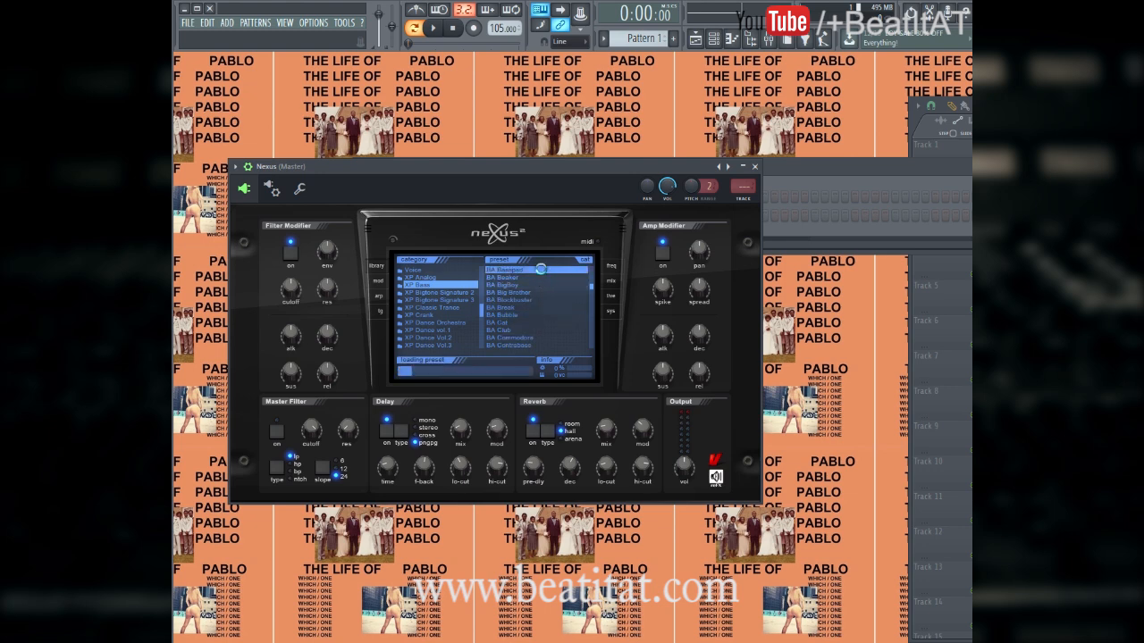
Close the Nexus plugin window and rename the Nexus channel as Chorus Bass
left_click(754, 166)
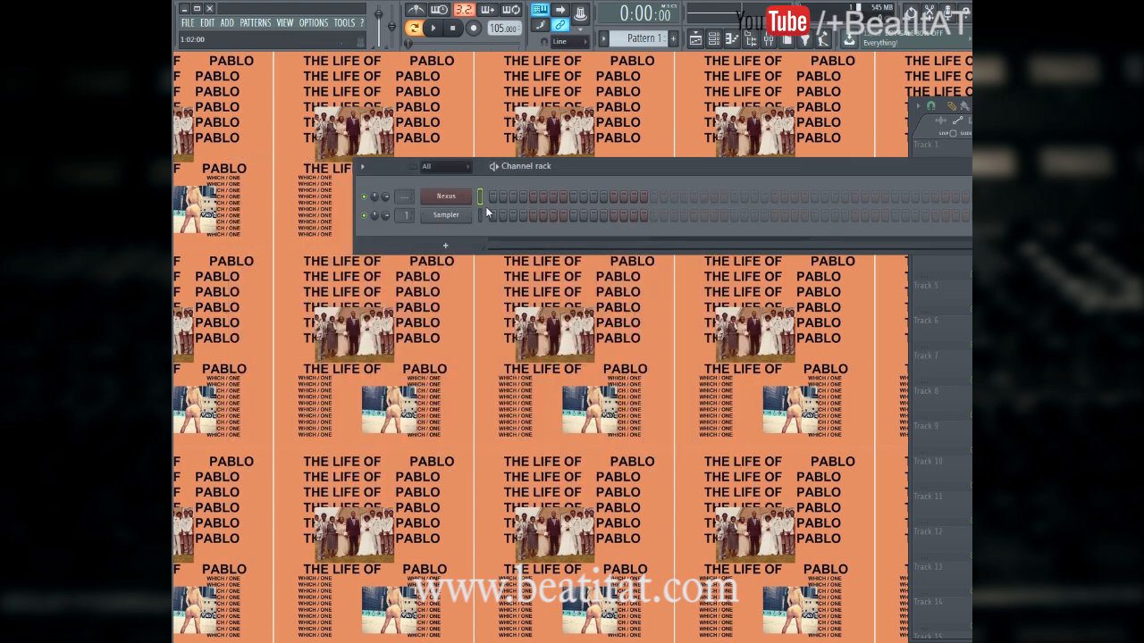
right_click(456, 197)
left_click(456, 196)
type("Chorus Bass")
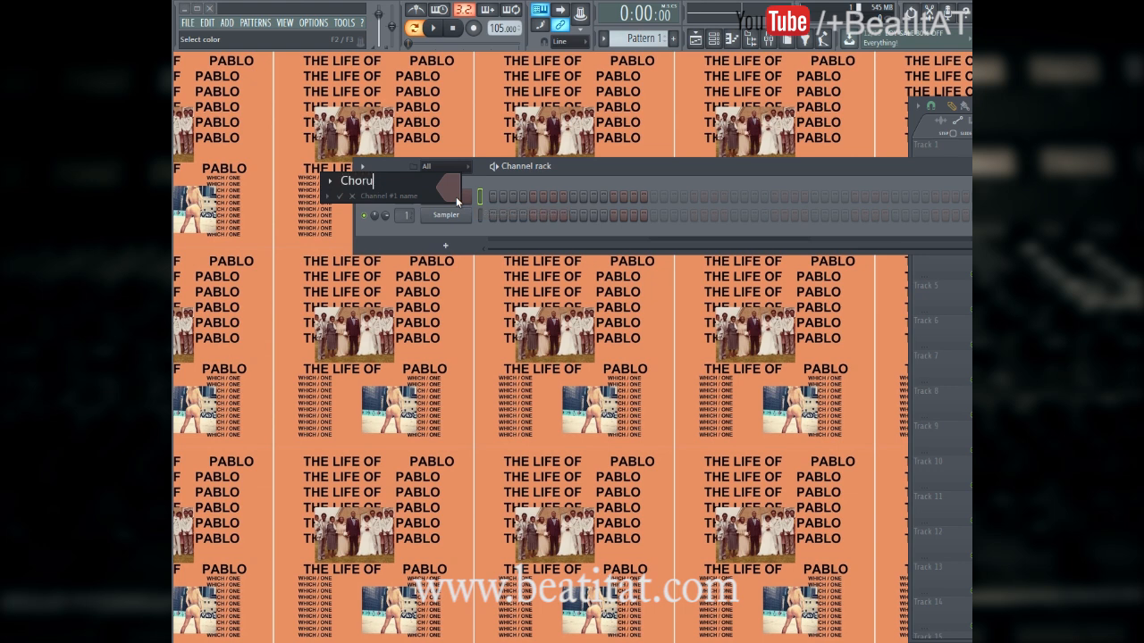
key("Return")
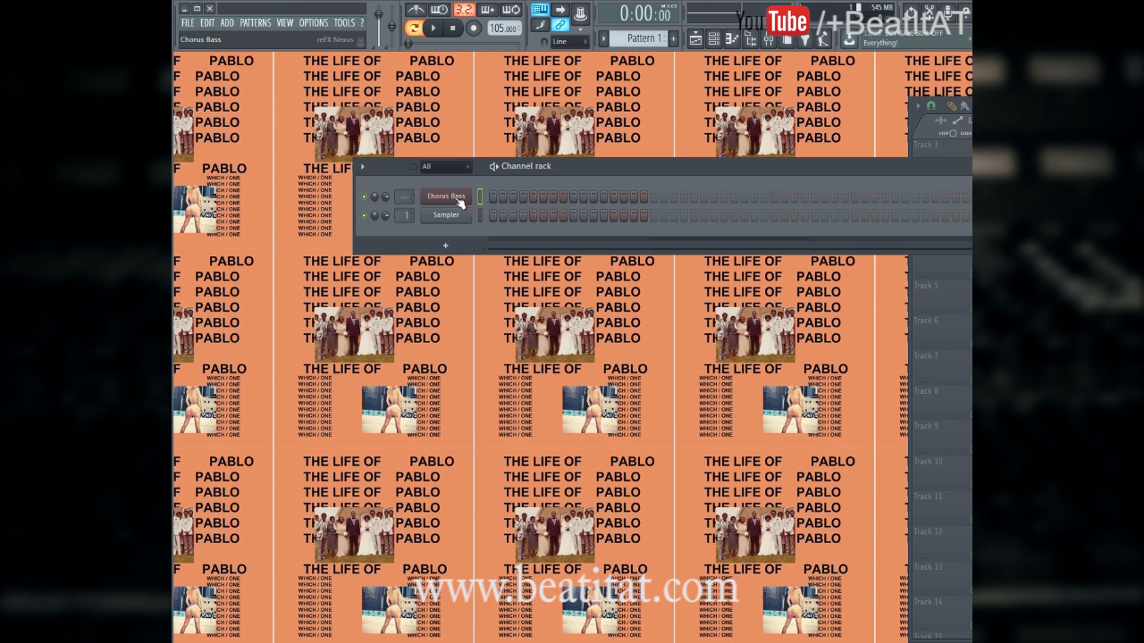
Insert a Kontakt 5 instrument channel above the Chorus Bass channel
right_click(464, 195)
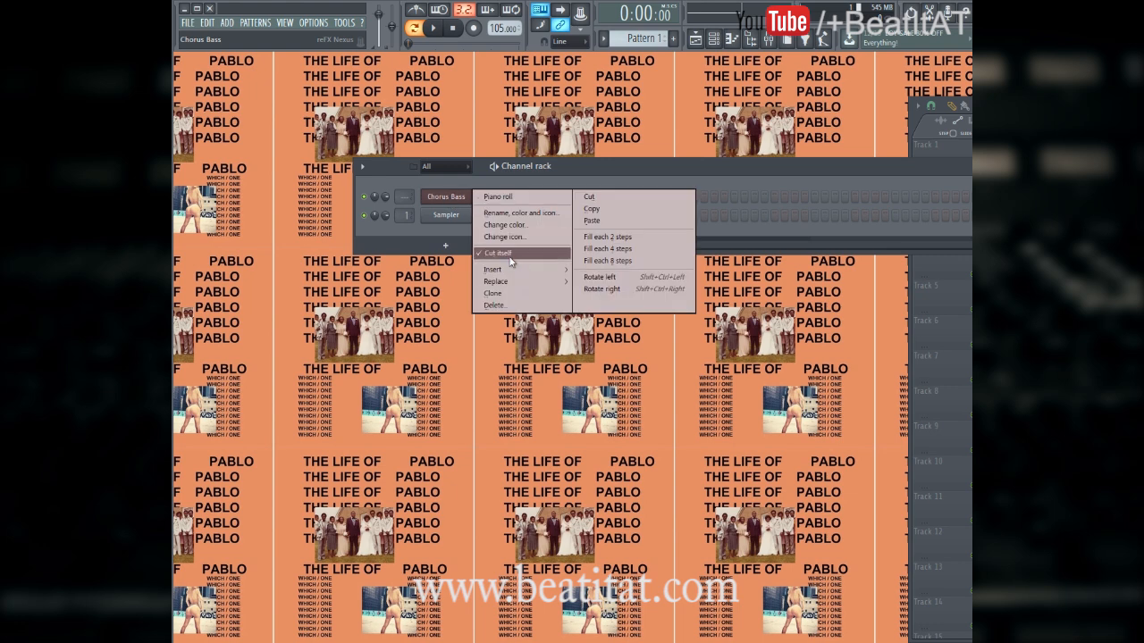
left_click(608, 248)
right_click(467, 195)
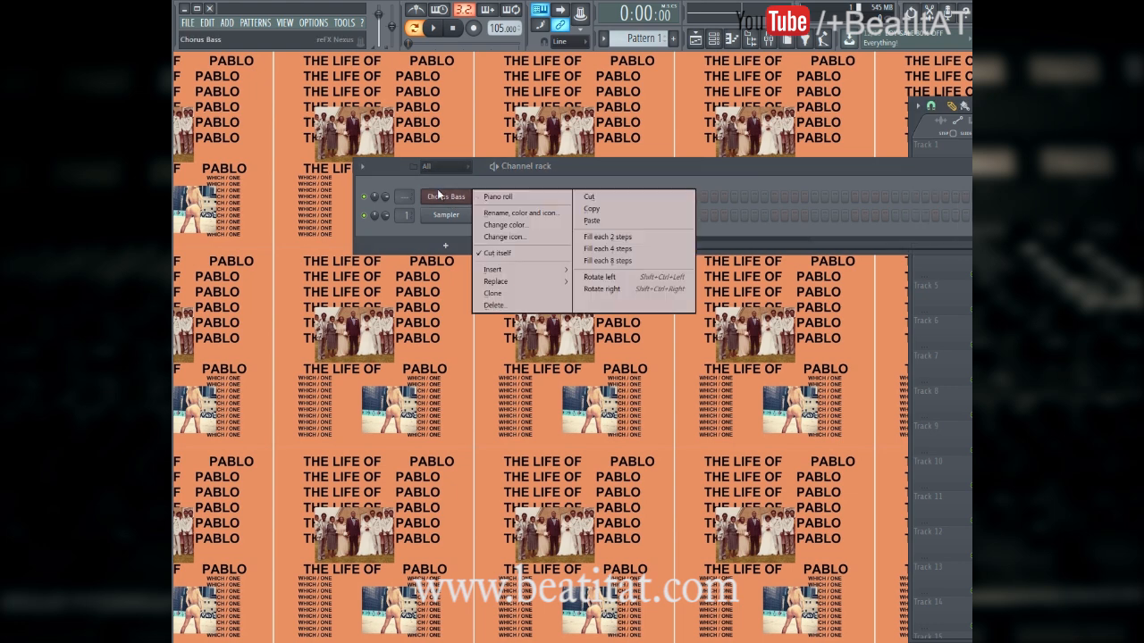
mouse_move(494, 269)
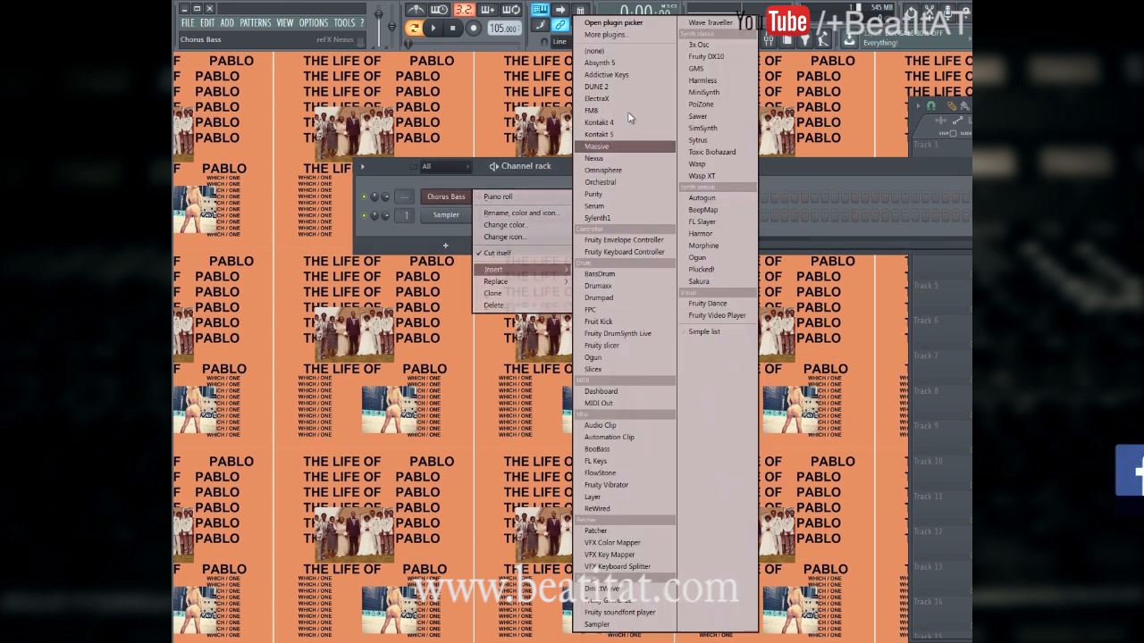
left_click(626, 135)
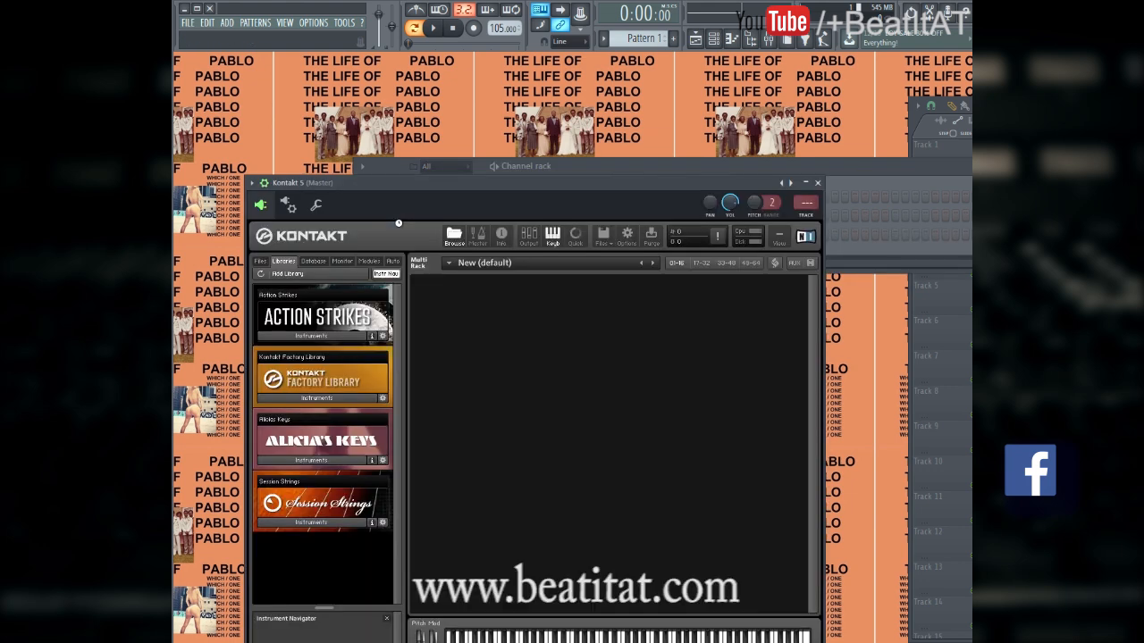
Load Choir Morph [a-e-i-o-u] from the Choir vowel morphs of the Kontakt Factory Library and close the plugin window
left_click(322, 398)
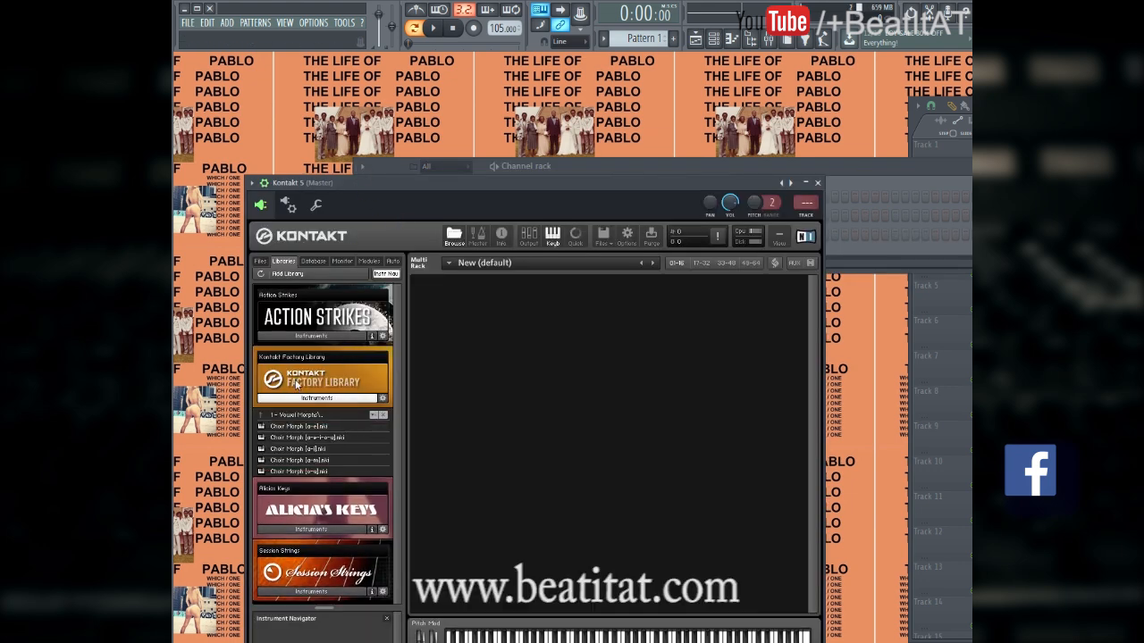
left_click(307, 418)
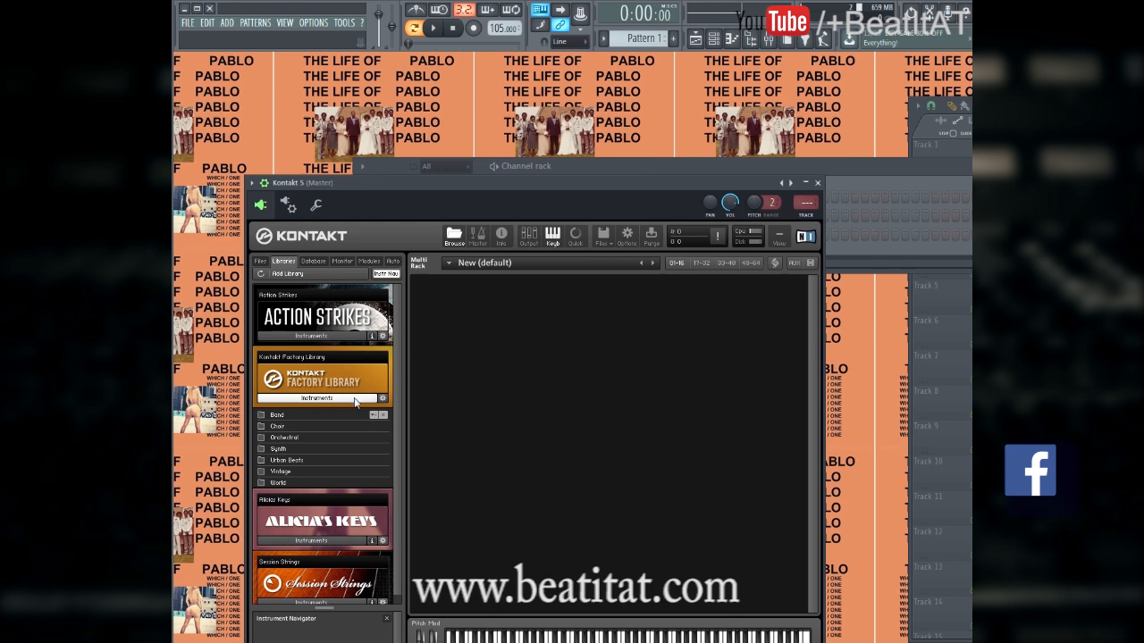
left_click(288, 427)
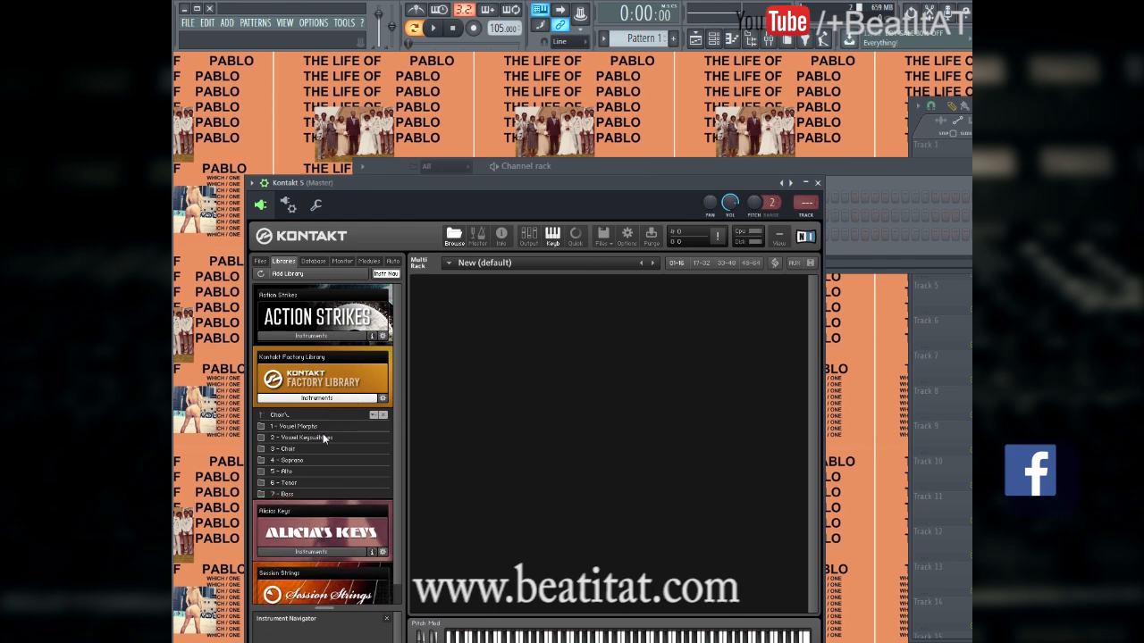
left_click(311, 428)
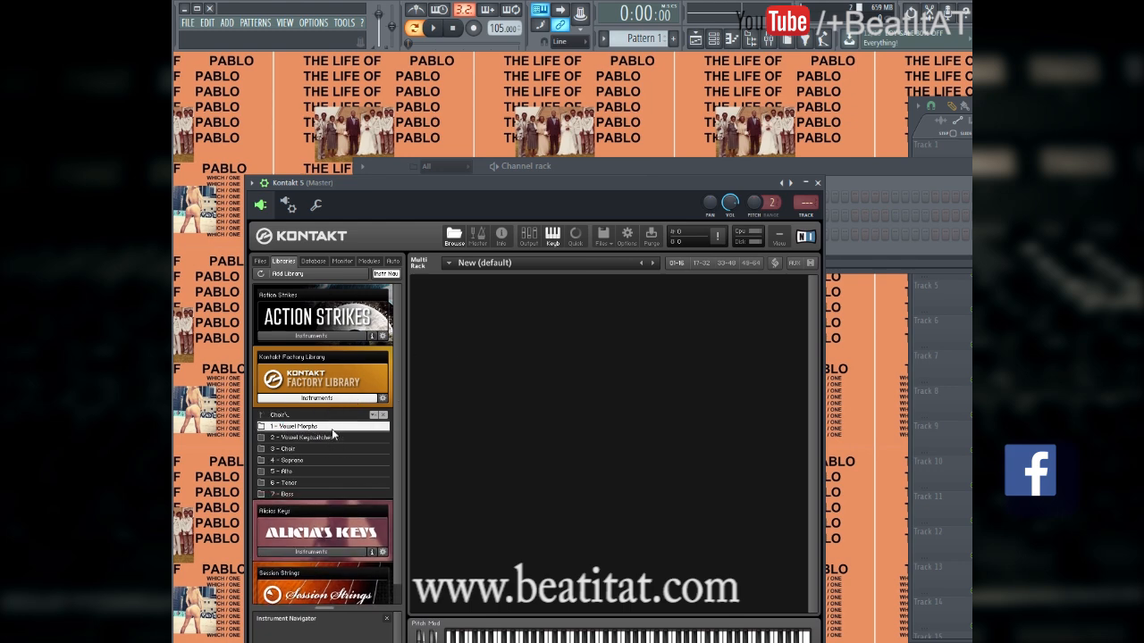
double_click(327, 428)
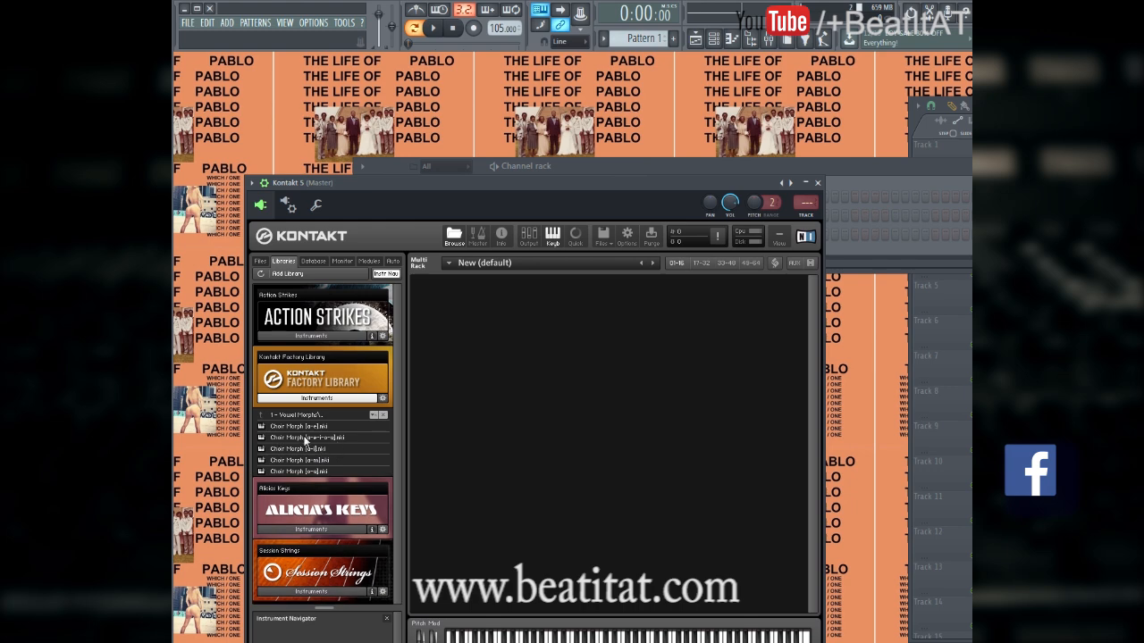
double_click(319, 439)
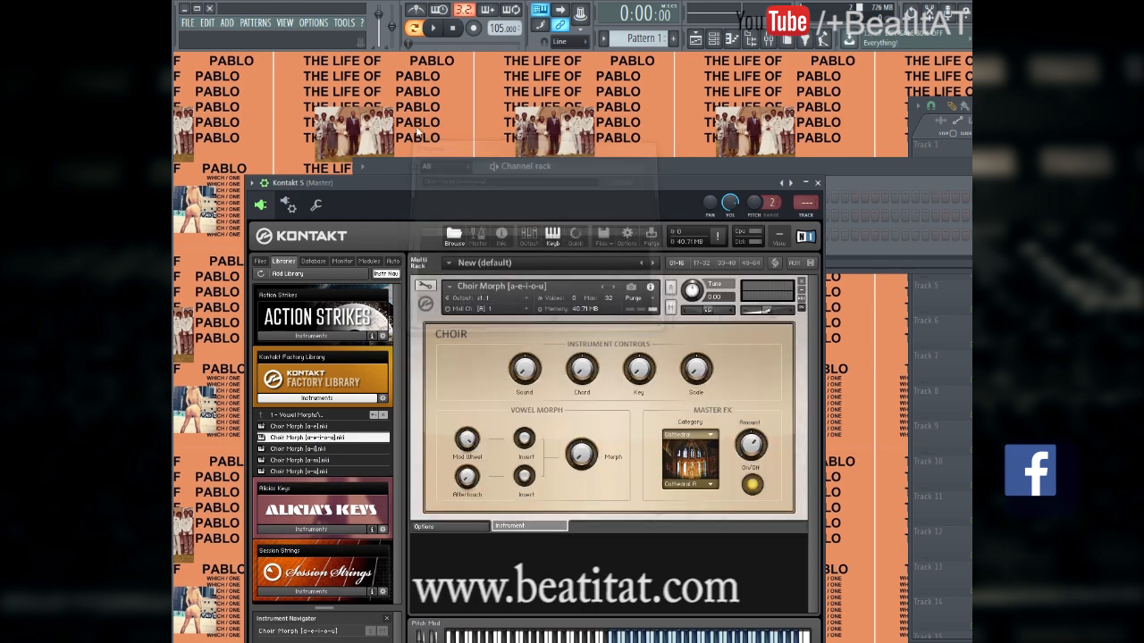
left_click(819, 183)
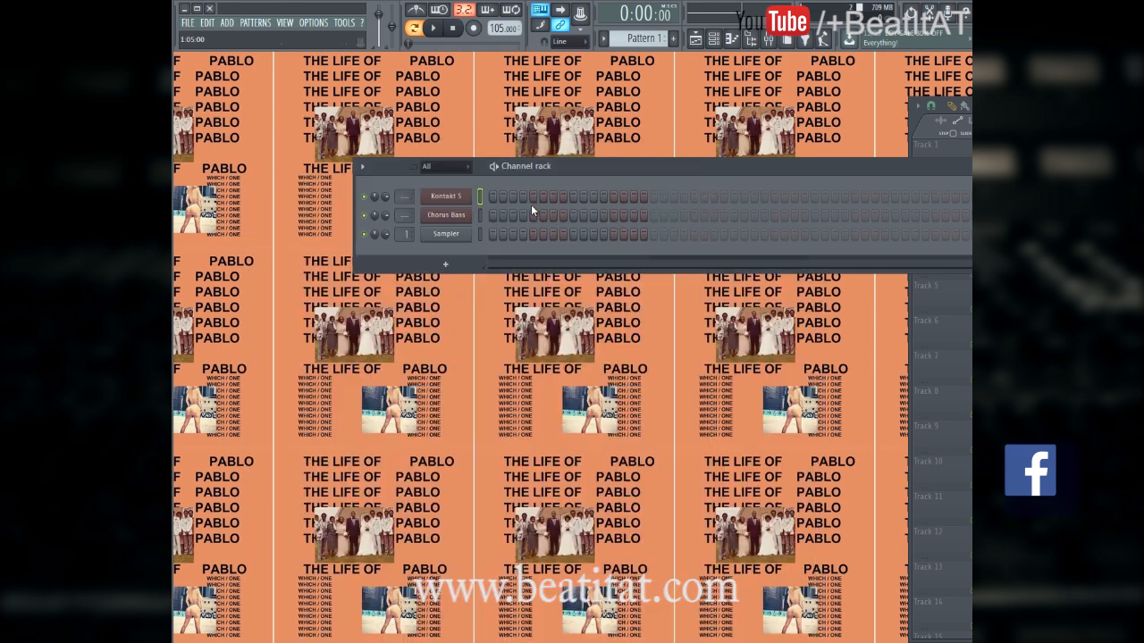
Rename the Kontakt 5 channel as Choir
right_click(451, 195)
left_click(452, 194)
type("C")
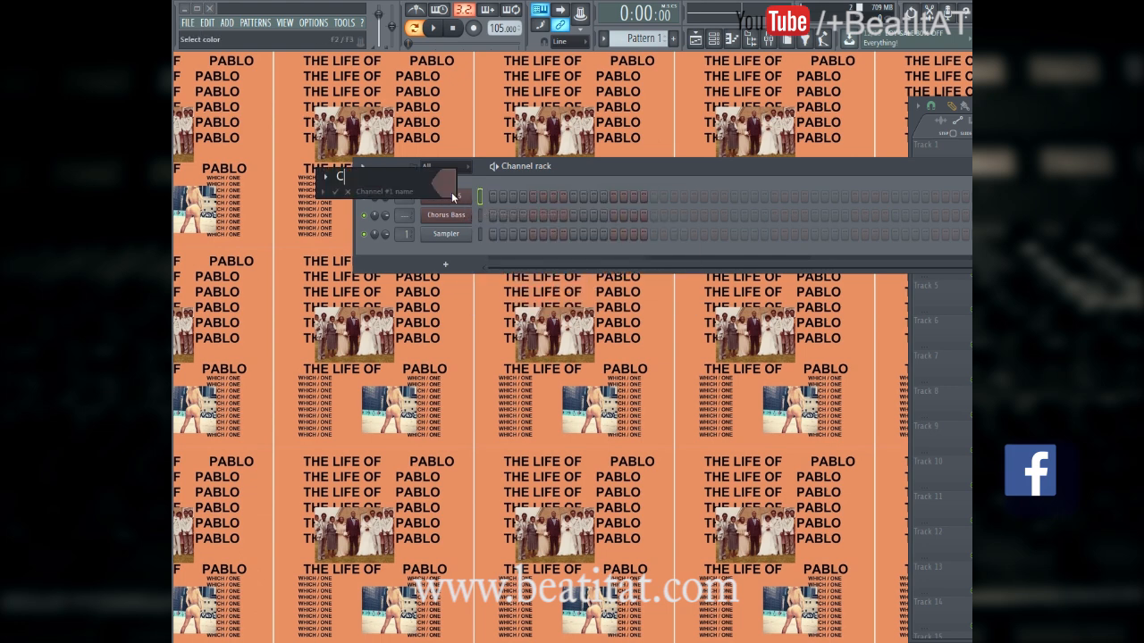
type("hoir")
key("Return")
Insert a Nexus channel, load the Classical Choir 1 preset from XP Dance Orchestra and close the plugin window
right_click(451, 195)
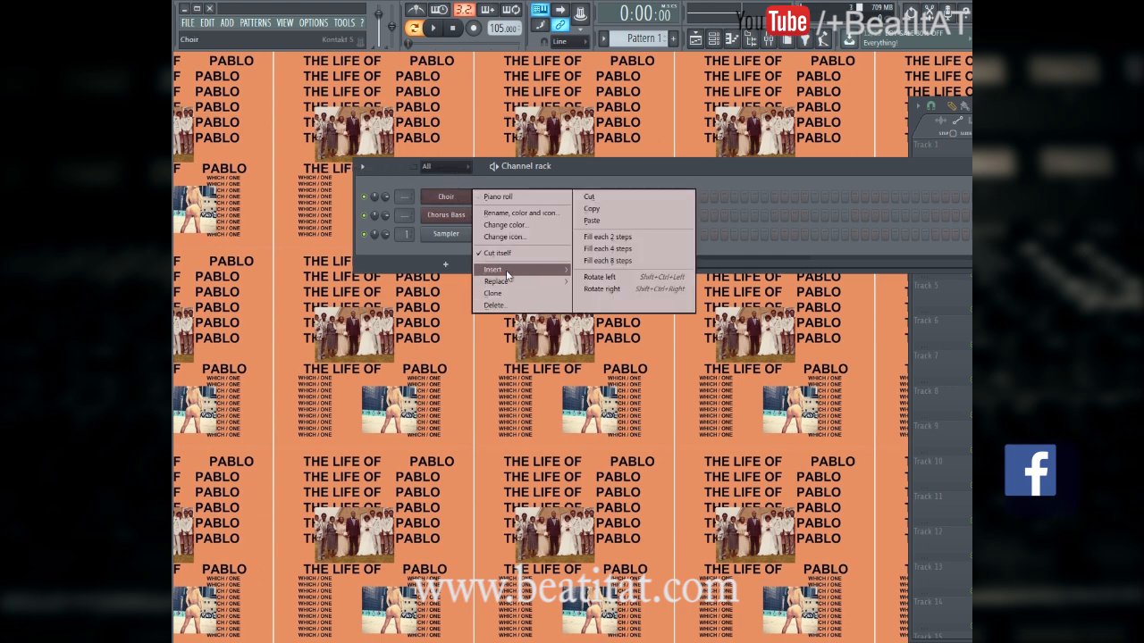
mouse_move(530, 265)
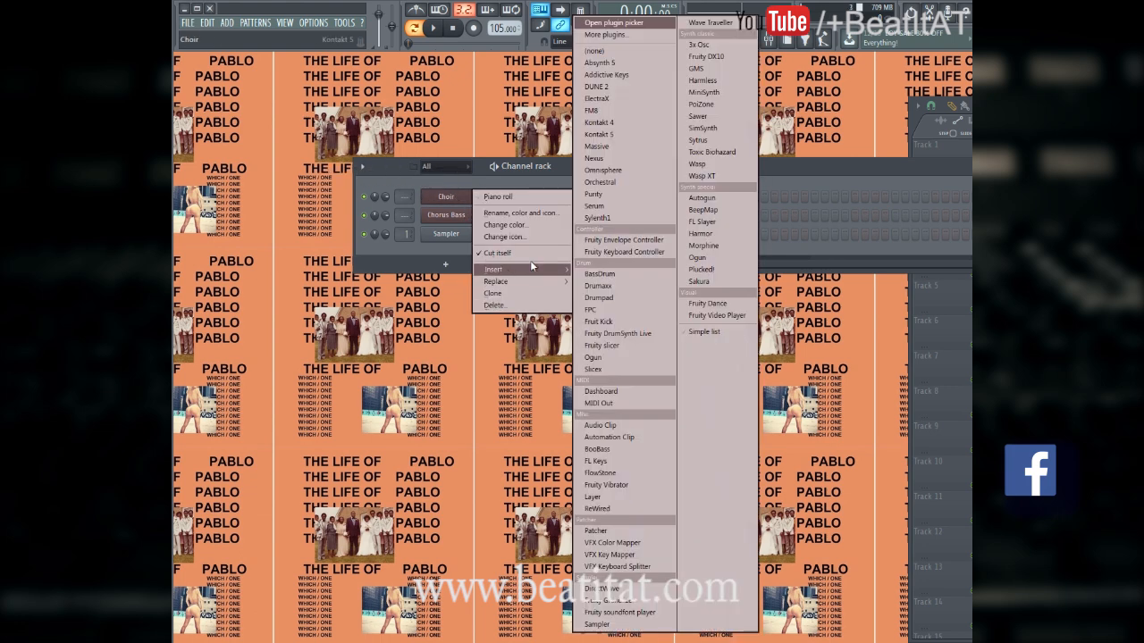
left_click(616, 158)
scroll(483, 336, "down", 4)
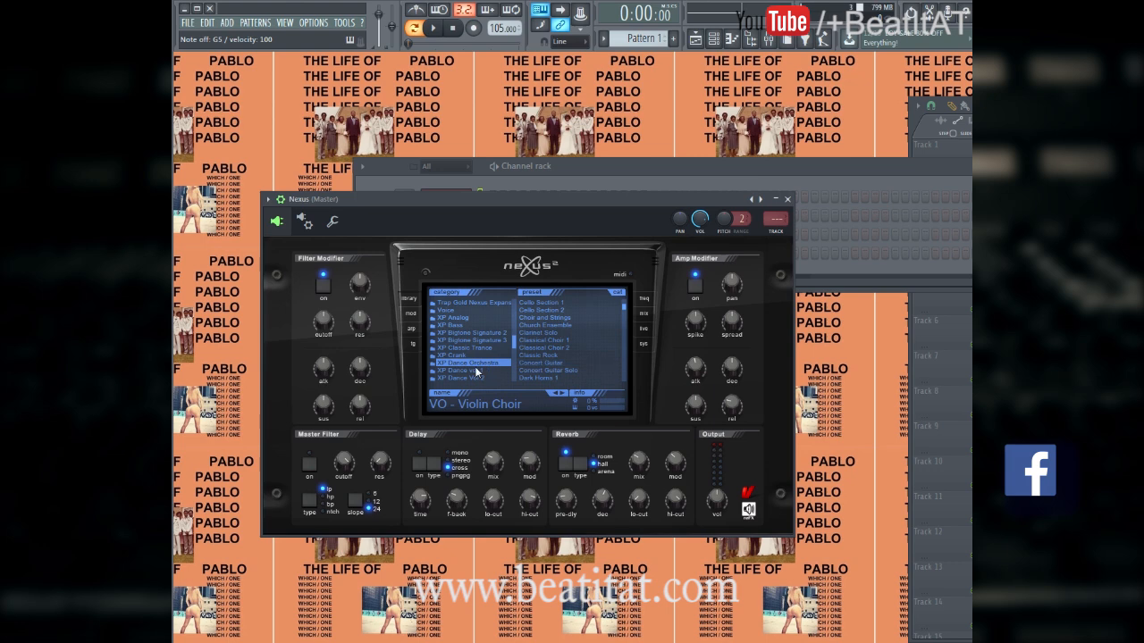
left_click(579, 342)
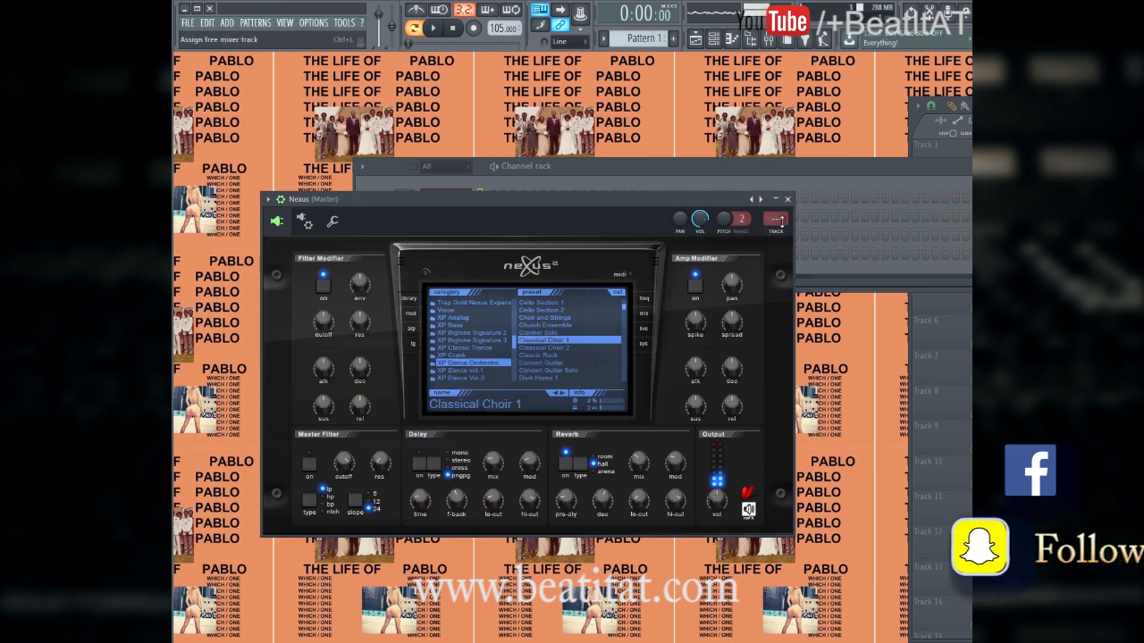
left_click(788, 199)
Rename the new Nexus channel as Nexus Choir
right_click(456, 195)
type("r")
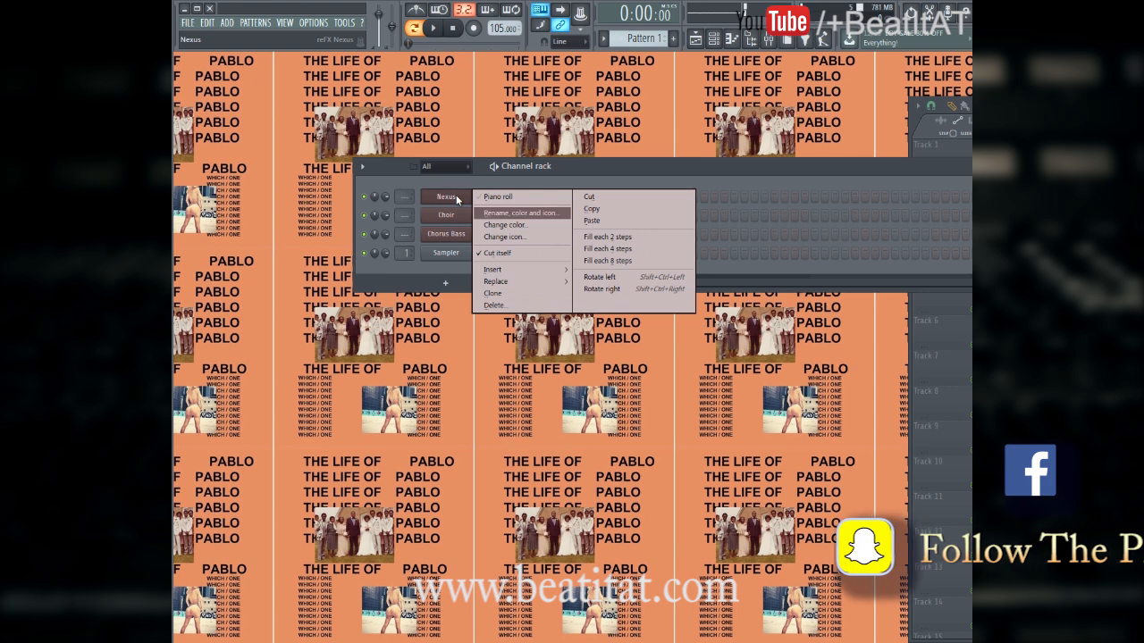
type("C")
key("BackSpace")
type("N")
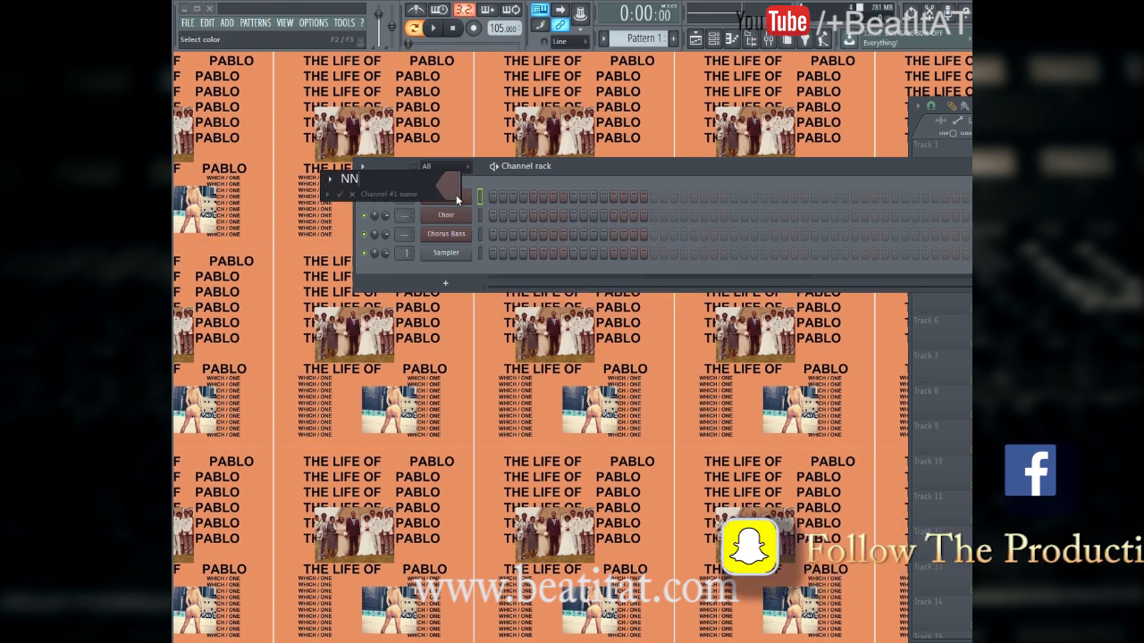
type("exus Choir")
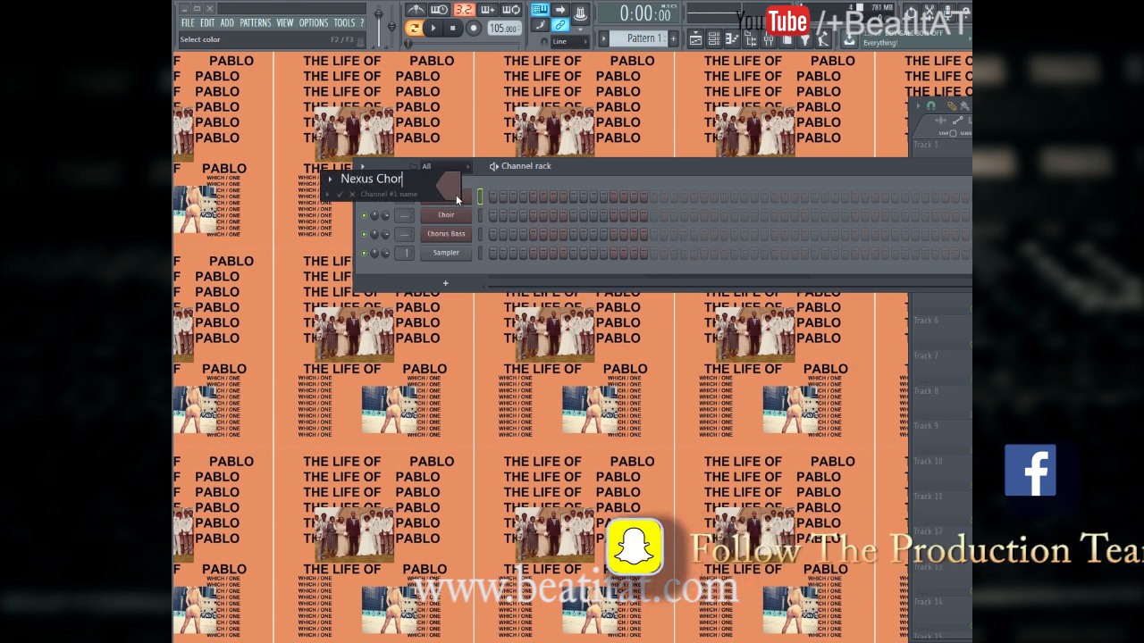
key("Return")
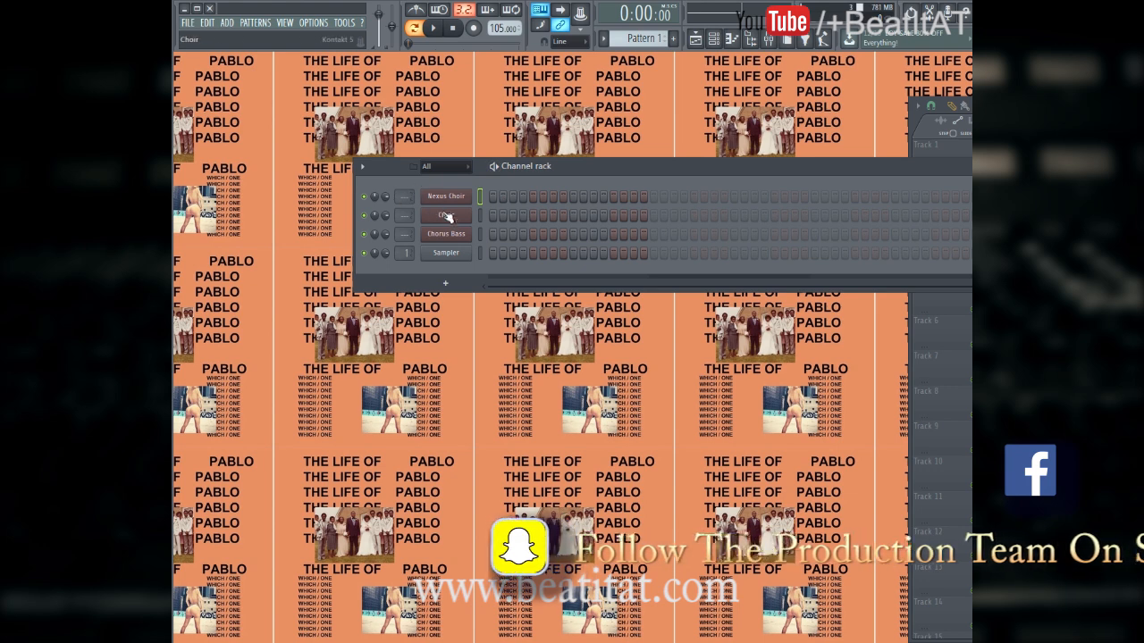
Open the AT Pop Kit folder in the browser and add the K - Kick Base sample as a new channel
left_click(750, 40)
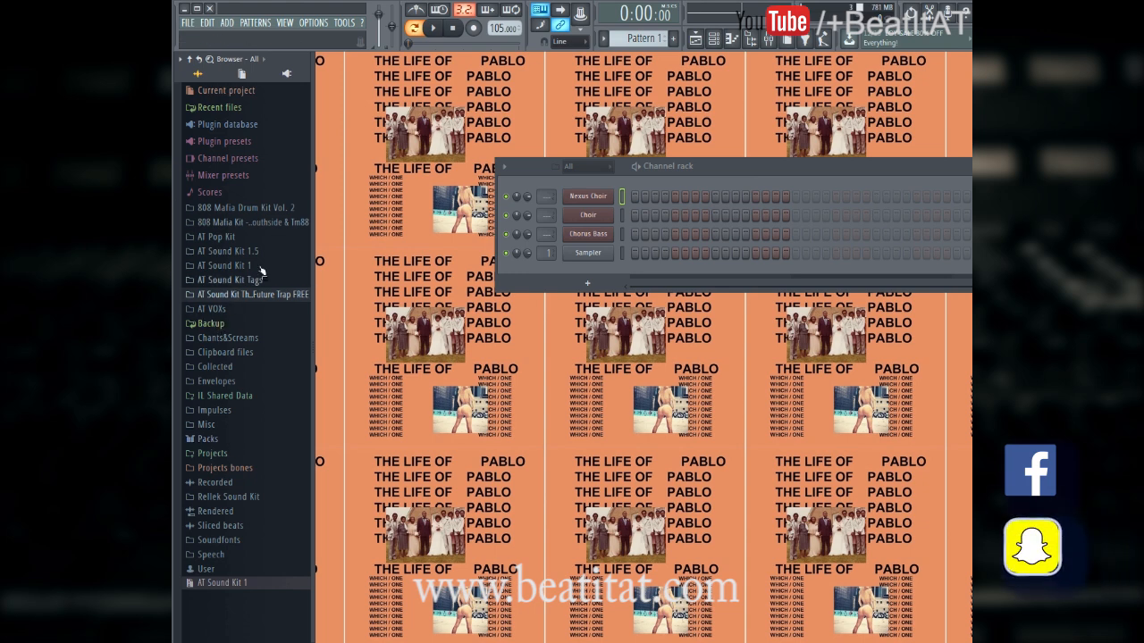
left_click(246, 238)
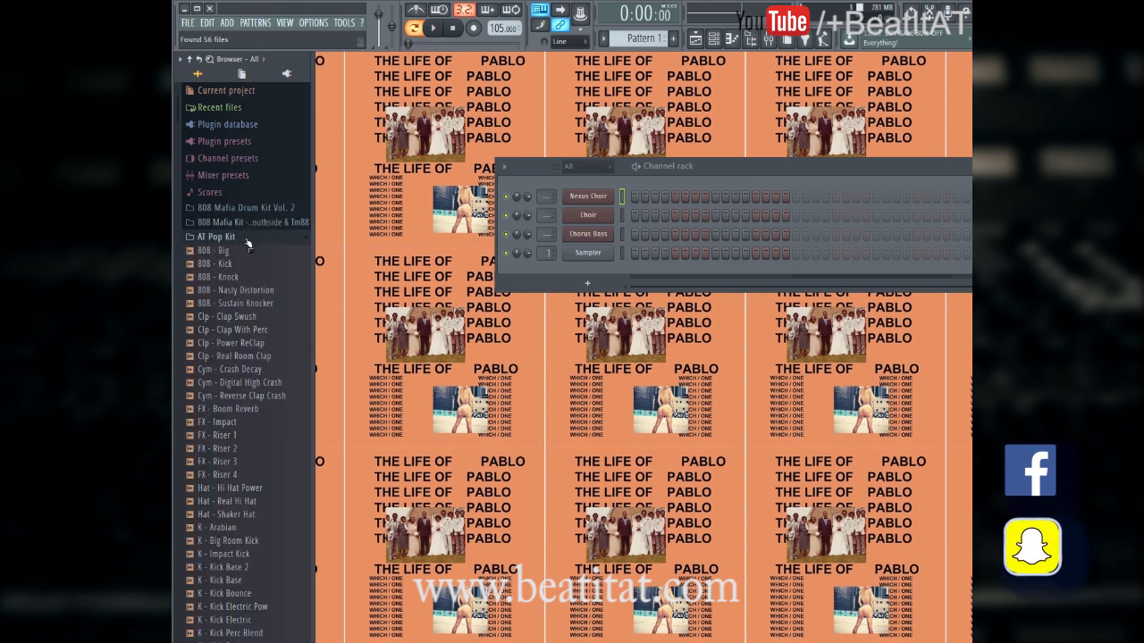
scroll(234, 375, "down", 5)
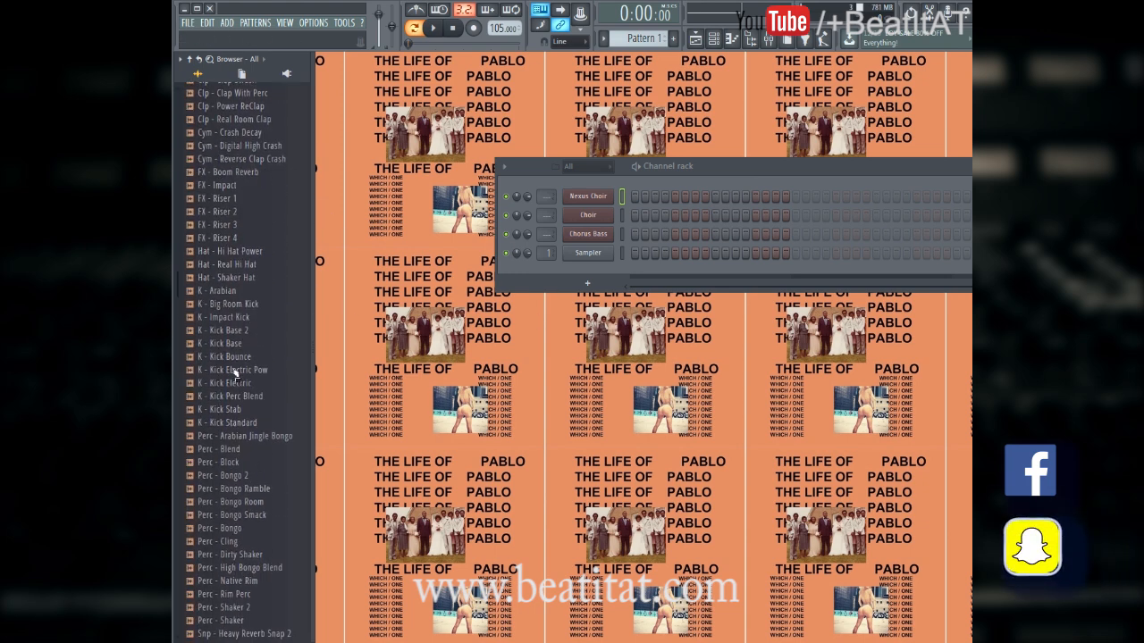
left_click(250, 346)
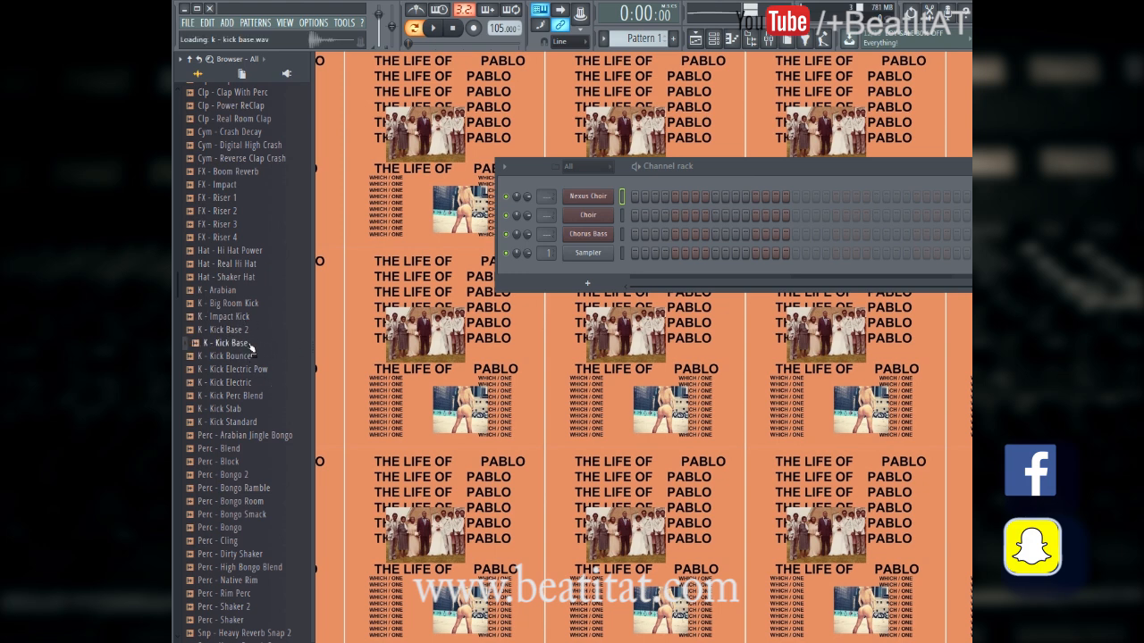
left_click_drag(249, 346, 587, 297)
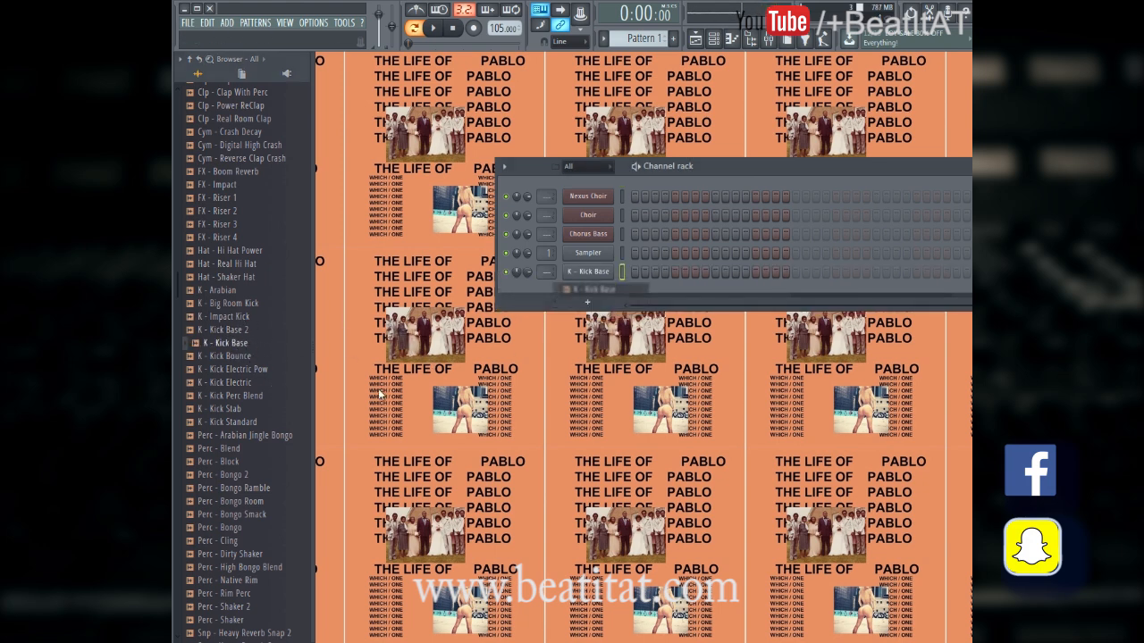
Audition the AT Pop Kit percussion samples and add Perc - Block as a new channel
scroll(259, 438, "down", 4)
left_click(246, 421)
left_click(247, 436)
left_click(249, 448)
left_click(255, 435)
left_click(255, 396)
left_click(262, 409)
left_click(262, 422)
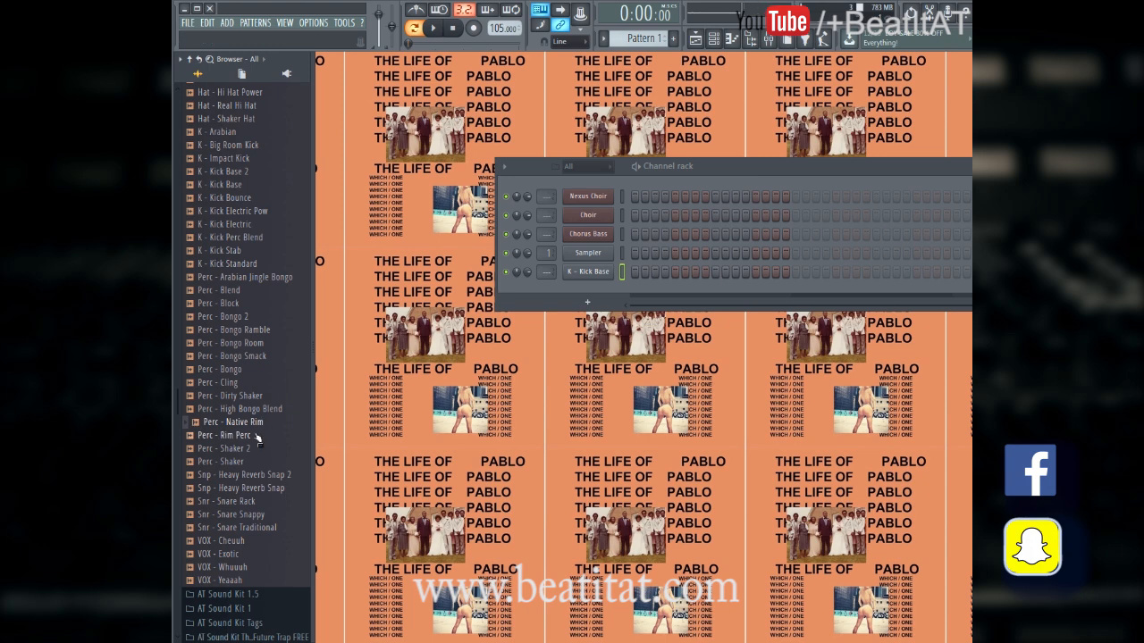
left_click(255, 356)
left_click(267, 332)
key("Up")
key("Up")
key("Up")
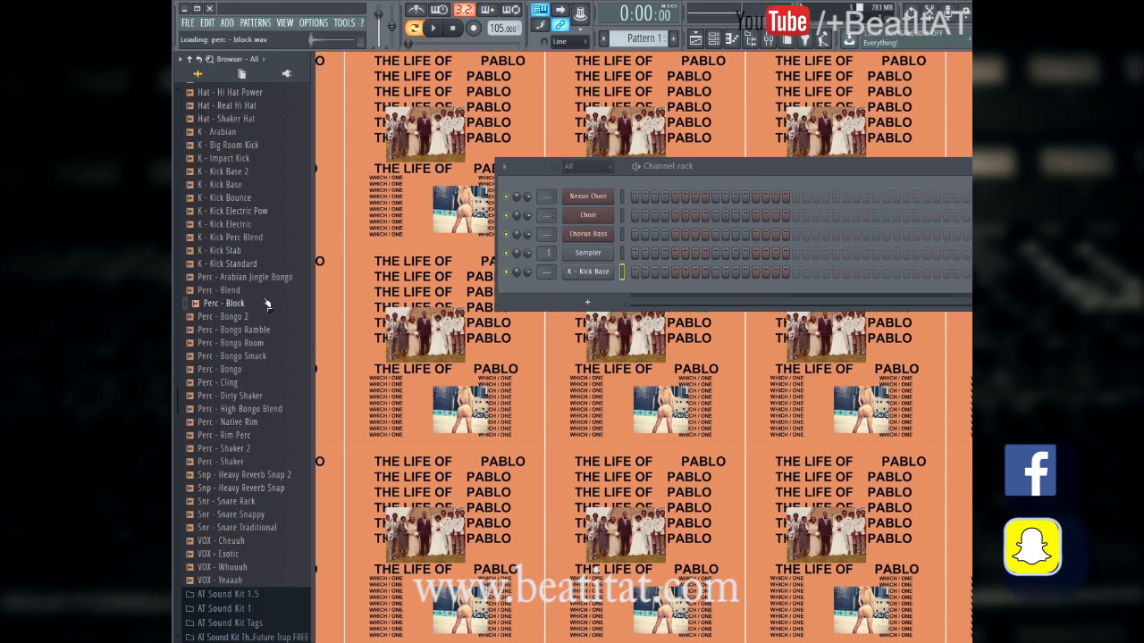
left_click_drag(255, 306, 617, 293)
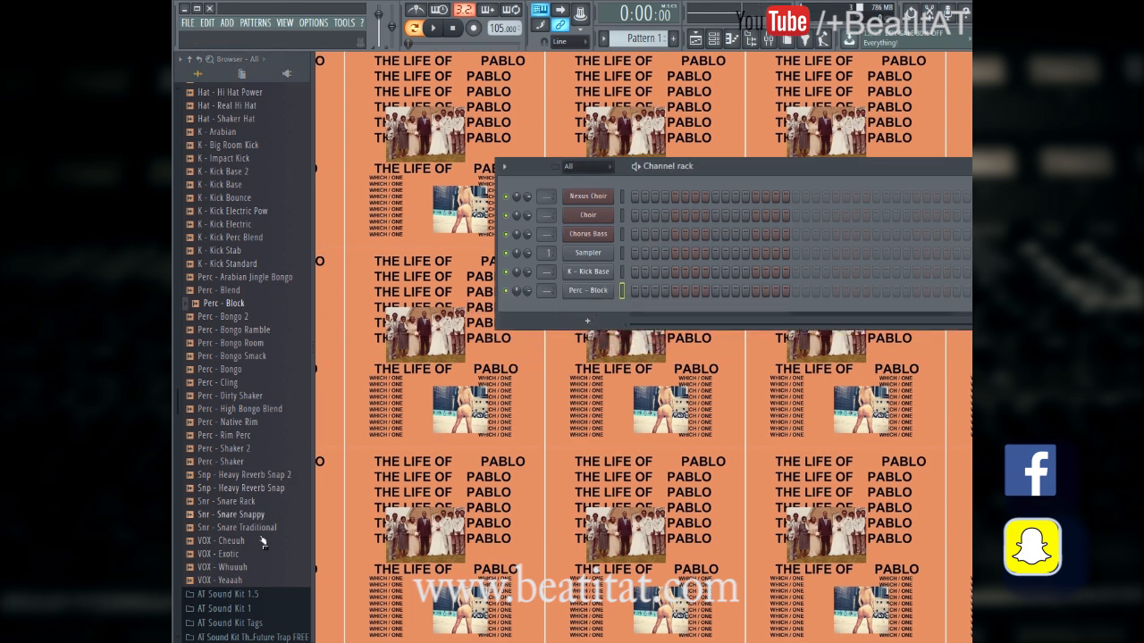
Add the Snr - Snare Rack sample as a channel, then audition the hat samples and add Hat - Real Hi Hat
left_click(259, 506)
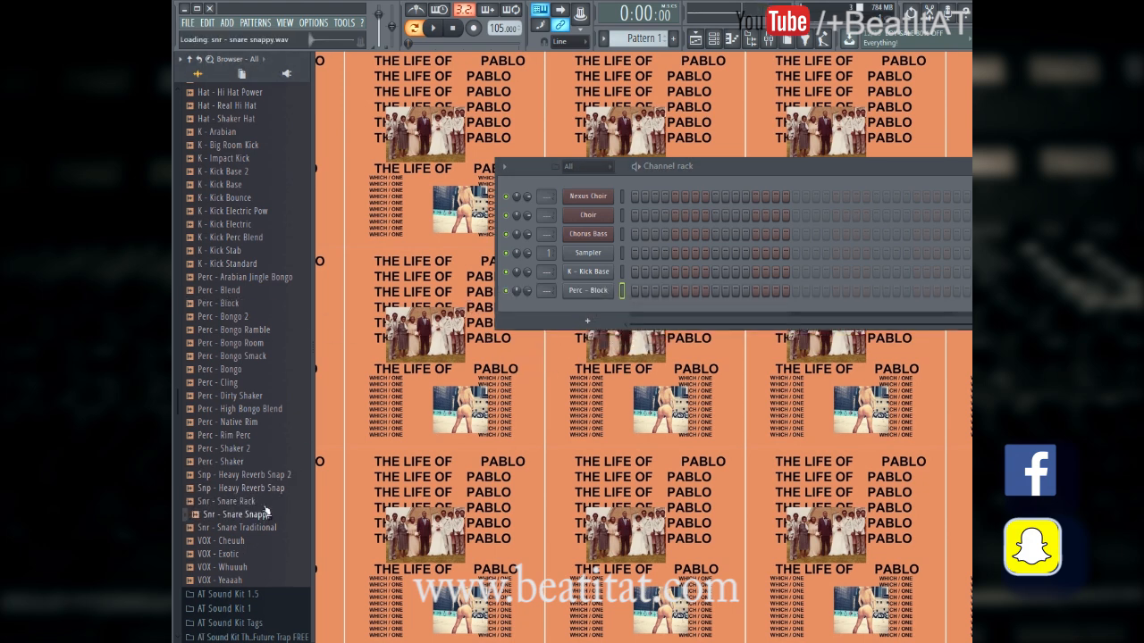
left_click_drag(266, 510, 608, 291)
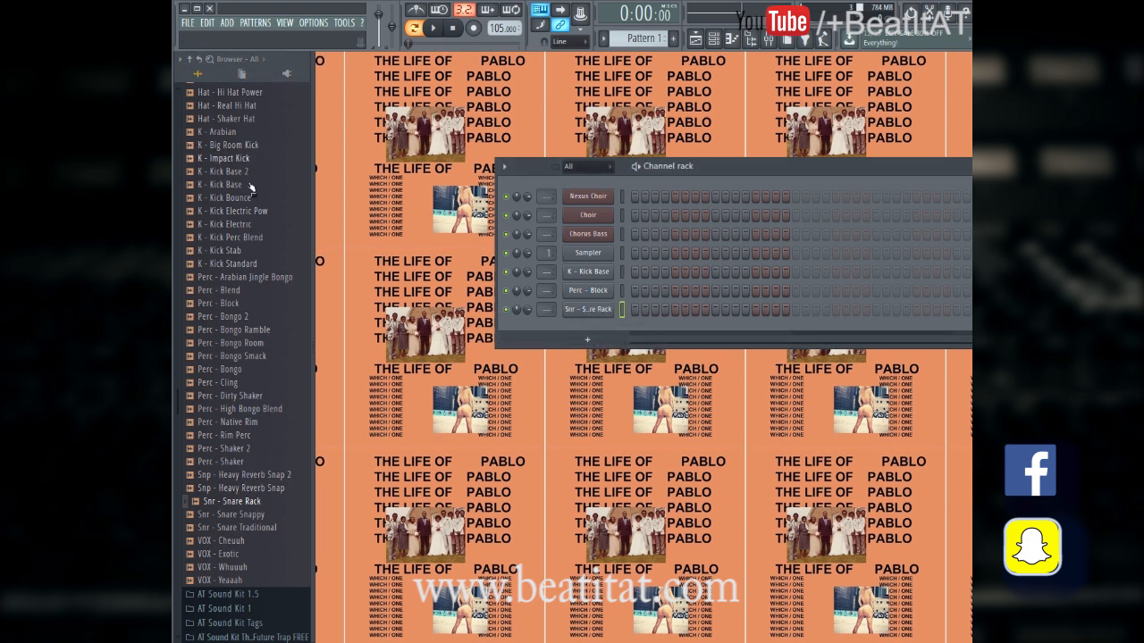
scroll(273, 257, "up", 4)
left_click(266, 263)
left_click(257, 276)
left_click(256, 250)
left_click(261, 264)
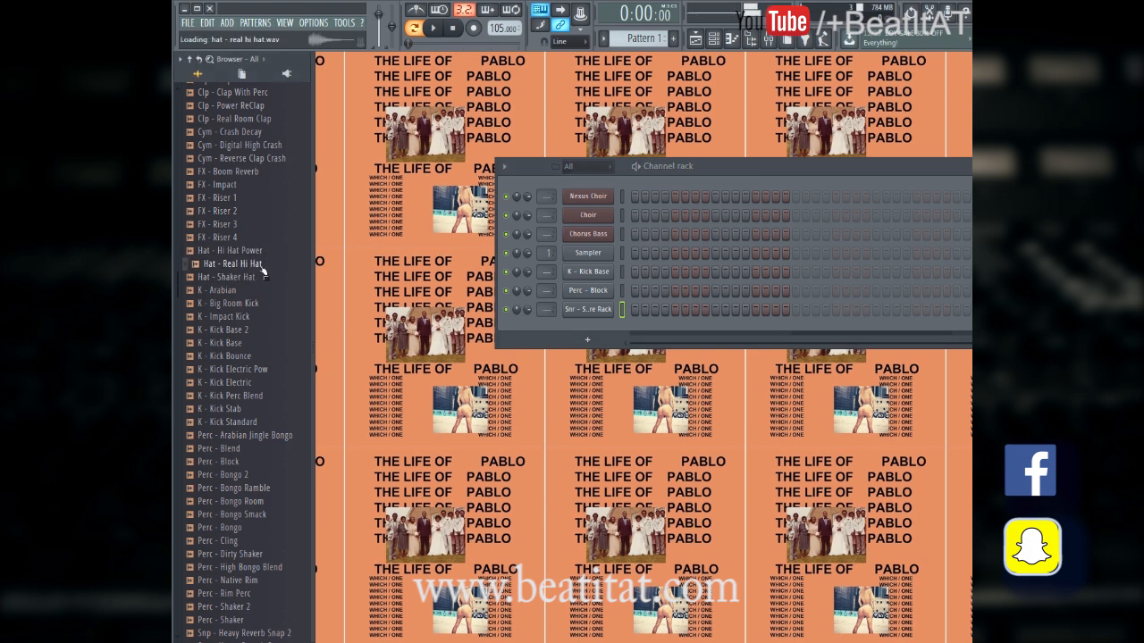
left_click(265, 253)
left_click_drag(263, 252, 604, 337)
left_click(264, 264)
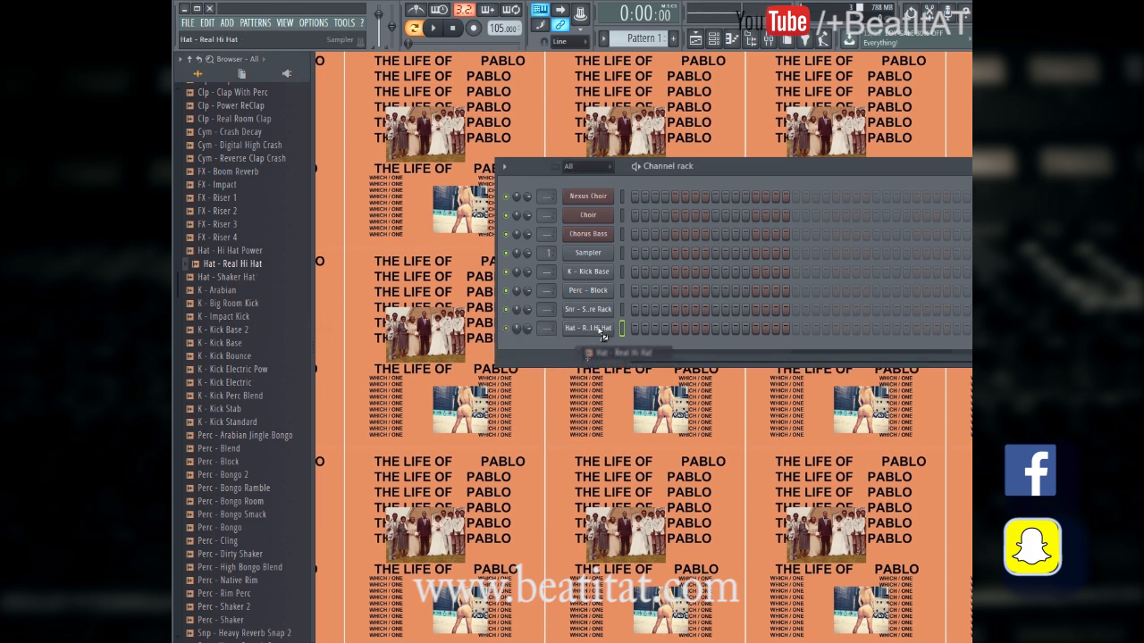
Open the AT Sound Kit 1 folder in the browser and add the 808 sample as a new channel
scroll(232, 256, "up", 6)
left_click(217, 233)
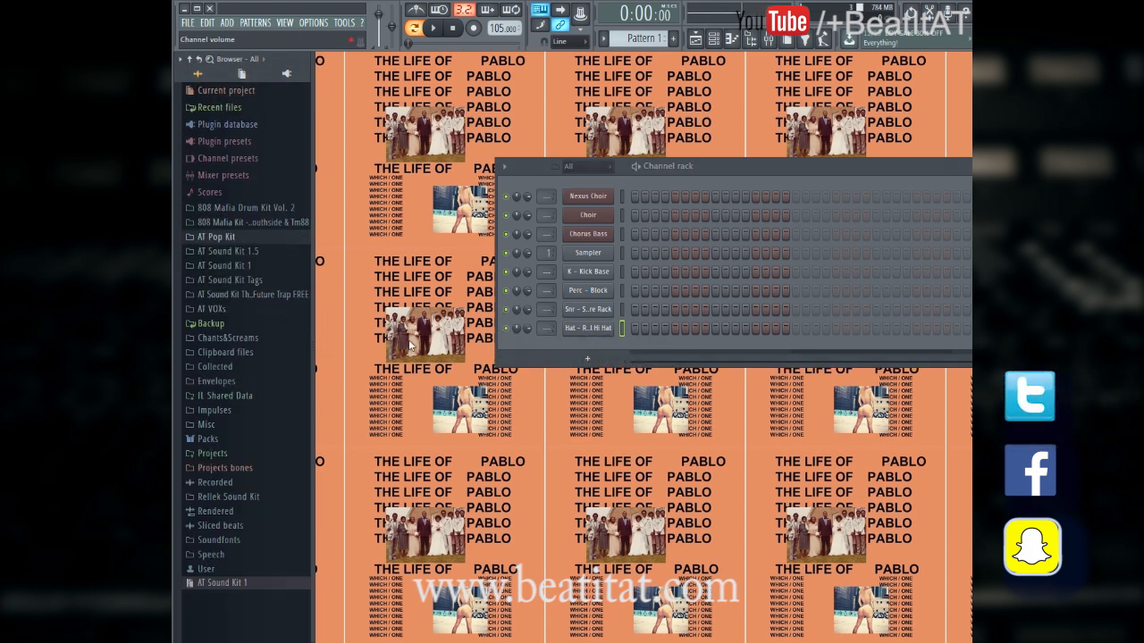
left_click(255, 266)
left_click_drag(227, 294, 591, 354)
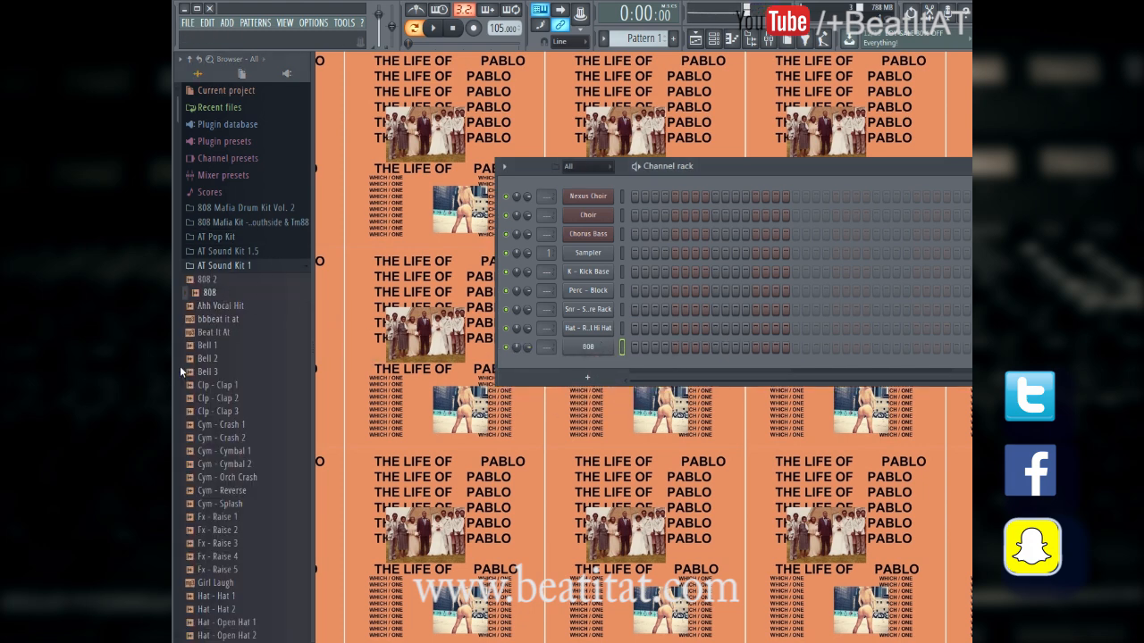
left_click(253, 267)
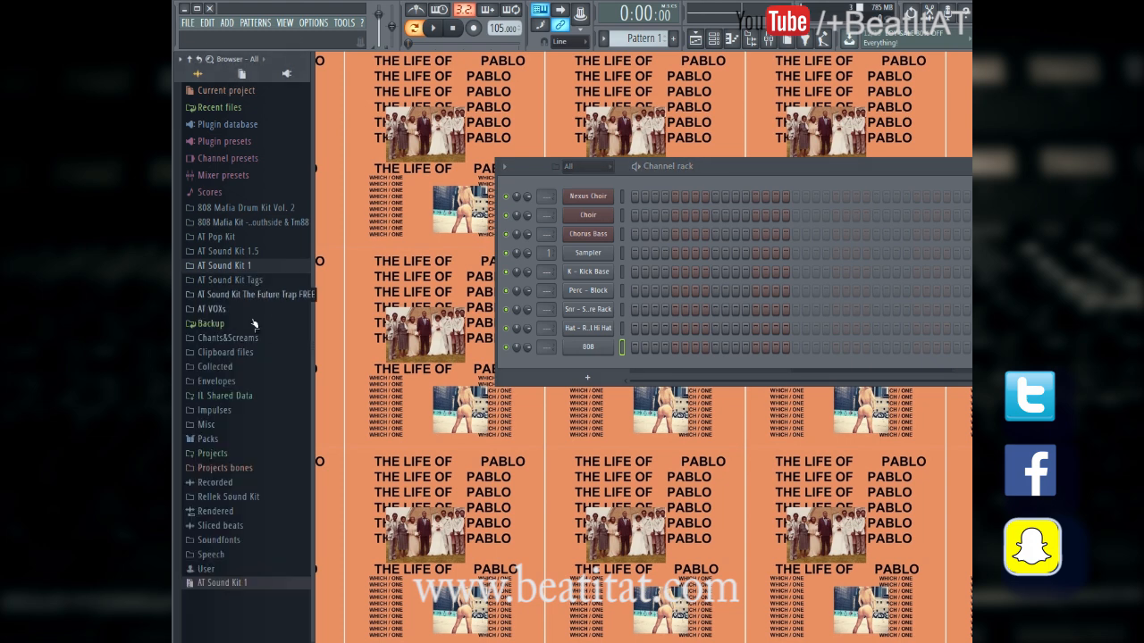
Add the Snr - Pop Smashed and Cym - Hi Hat samples from the AT Sound Kit The Future Trap FREE folder as channels
left_click(239, 295)
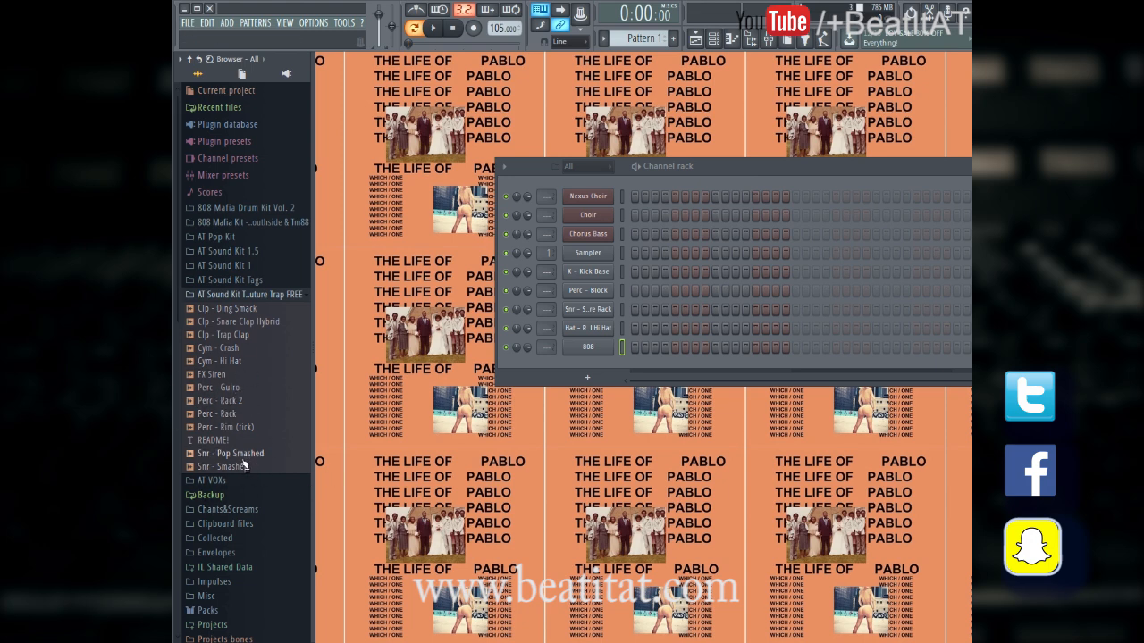
left_click_drag(242, 453, 613, 367)
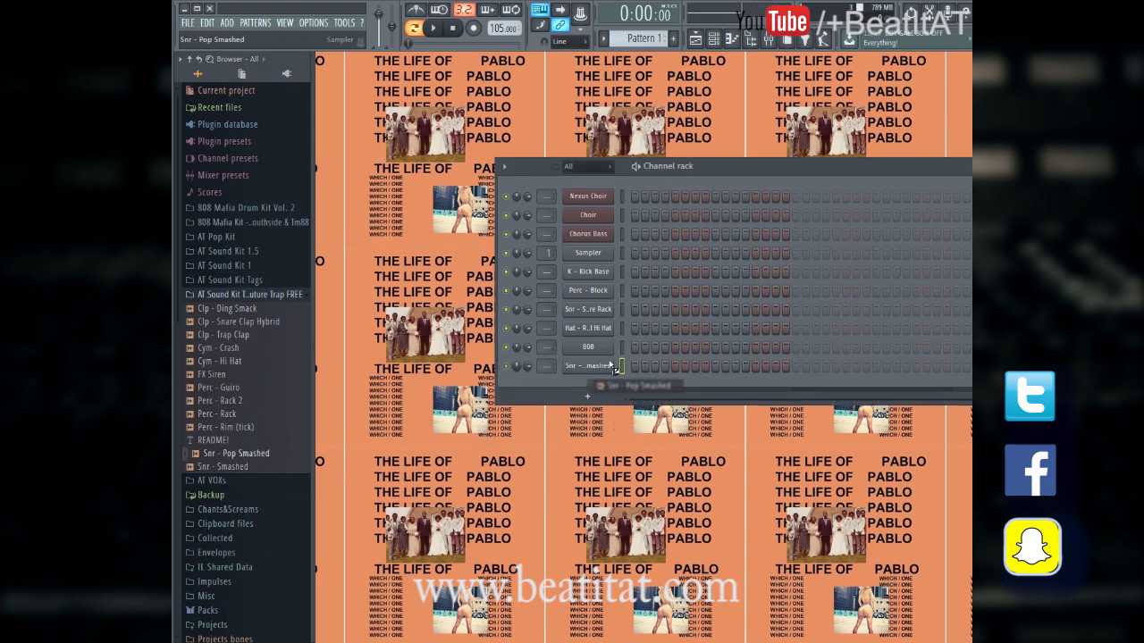
left_click_drag(770, 168, 668, 181)
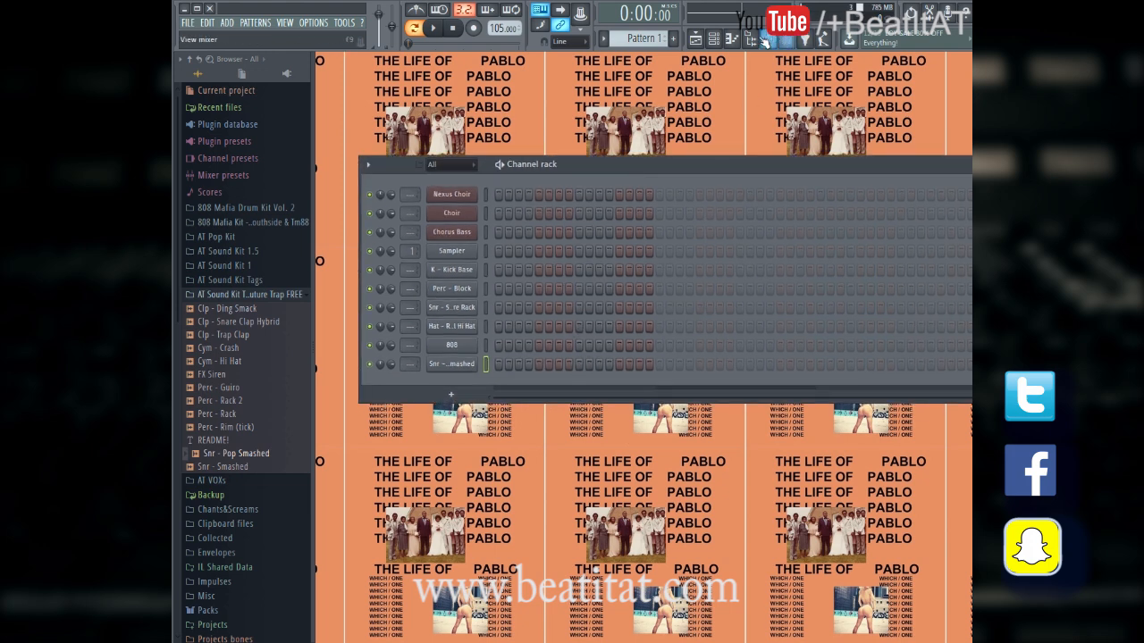
left_click(239, 361)
left_click_drag(244, 366, 392, 345)
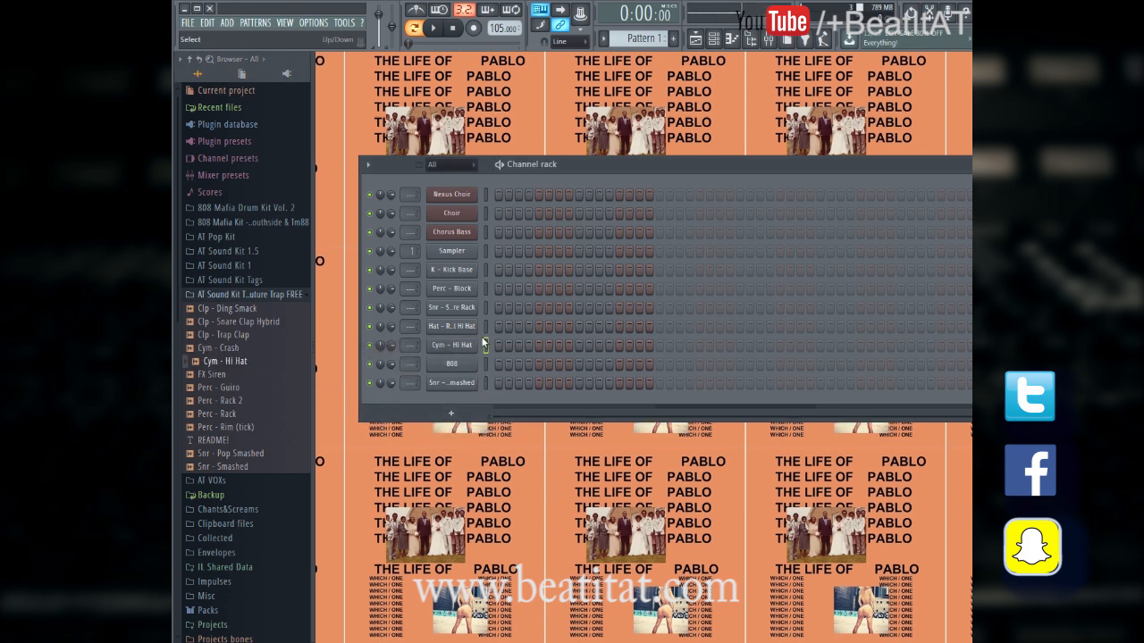
left_click(254, 294)
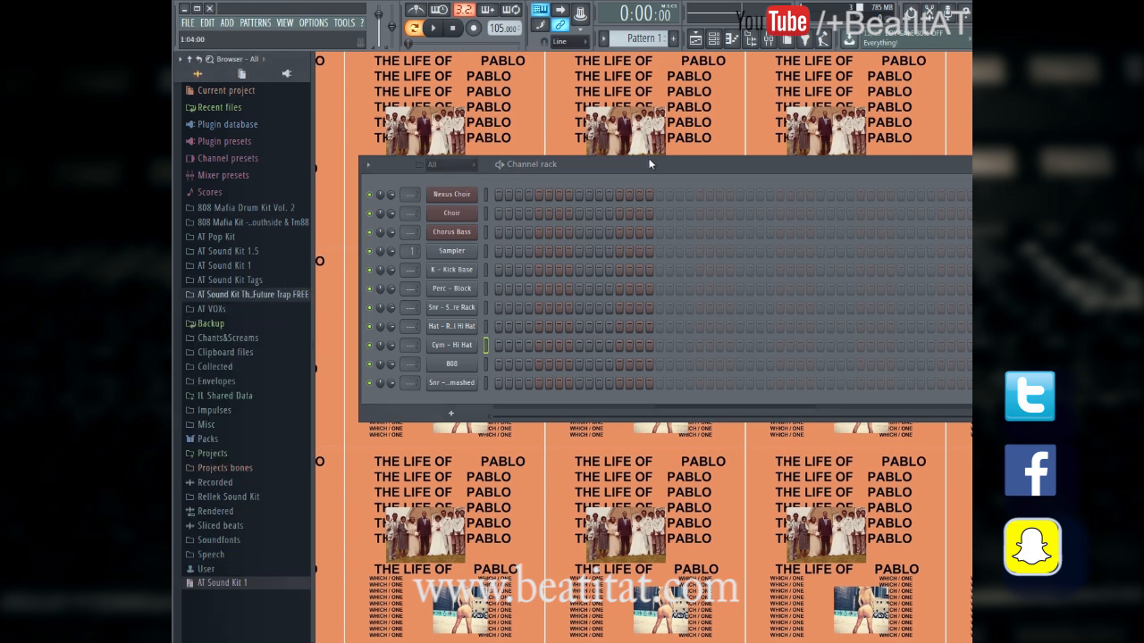
Place hits on step 9 of all four bars in both the Snr - Snare Rack and Snr - Pop Smashed channels
left_click(754, 40)
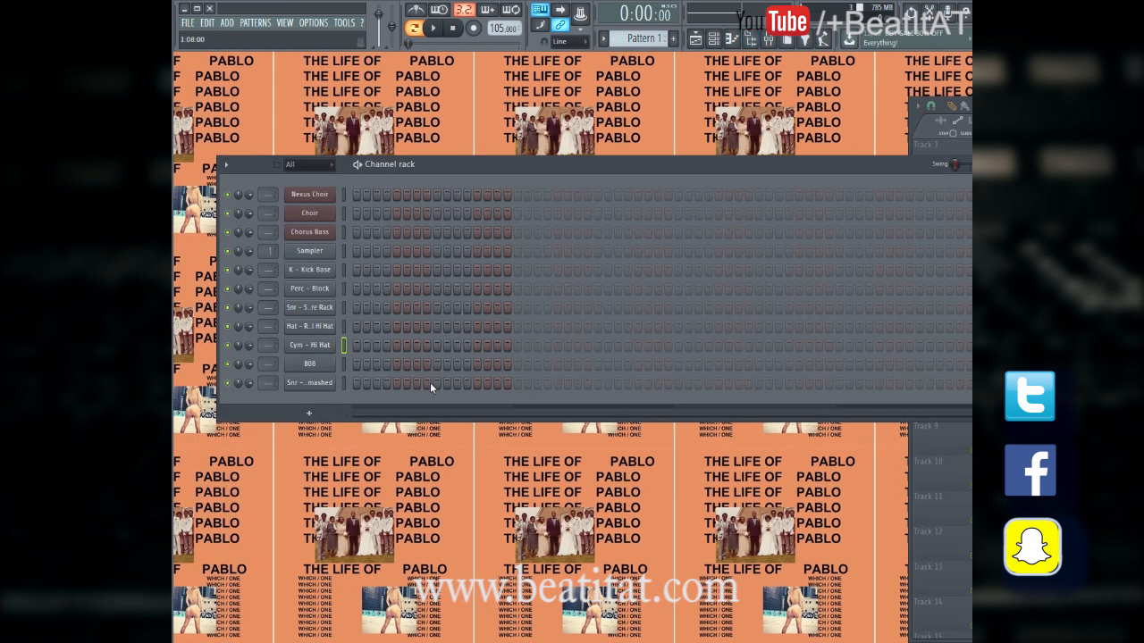
left_click(438, 307)
left_click(597, 307)
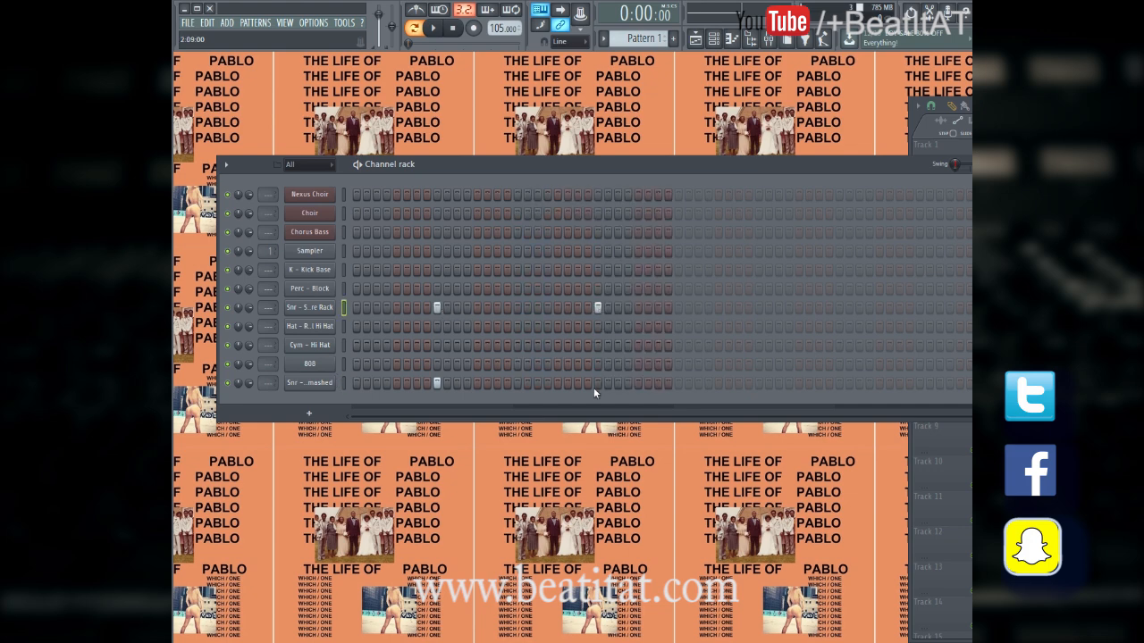
left_click(757, 383)
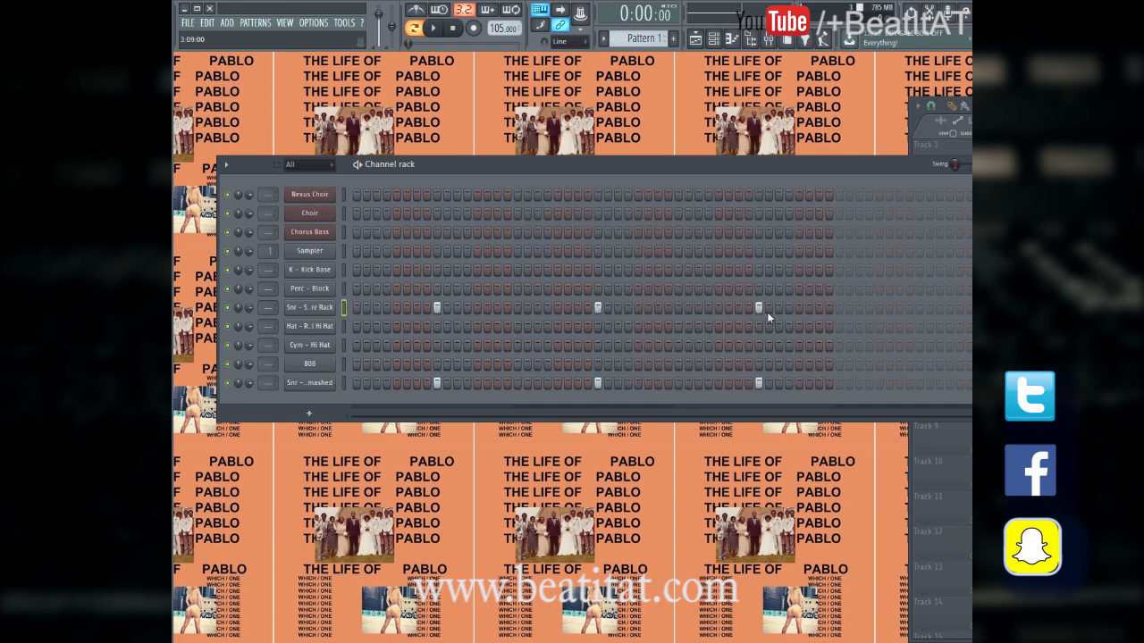
left_click(918, 308)
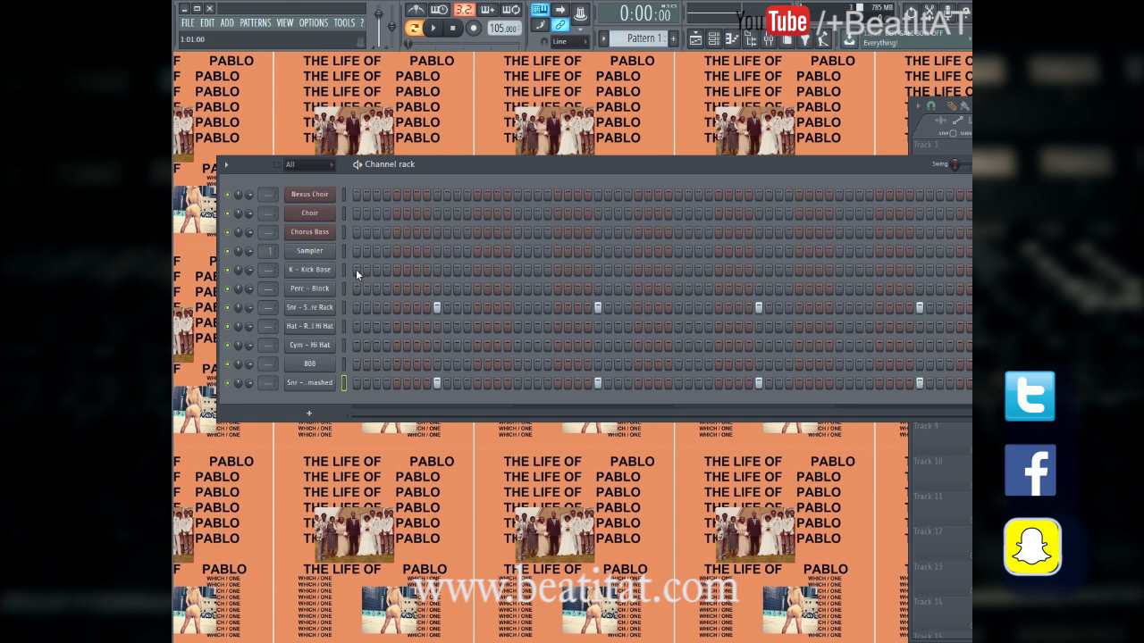
Place K - Kick Base hits on steps 1 and 13 of bar 1 and step 1 of bar 2, checking the groove with playback
left_click_drag(536, 166, 496, 151)
key("space")
key("space")
left_click(434, 253)
key("space")
left_click(475, 253)
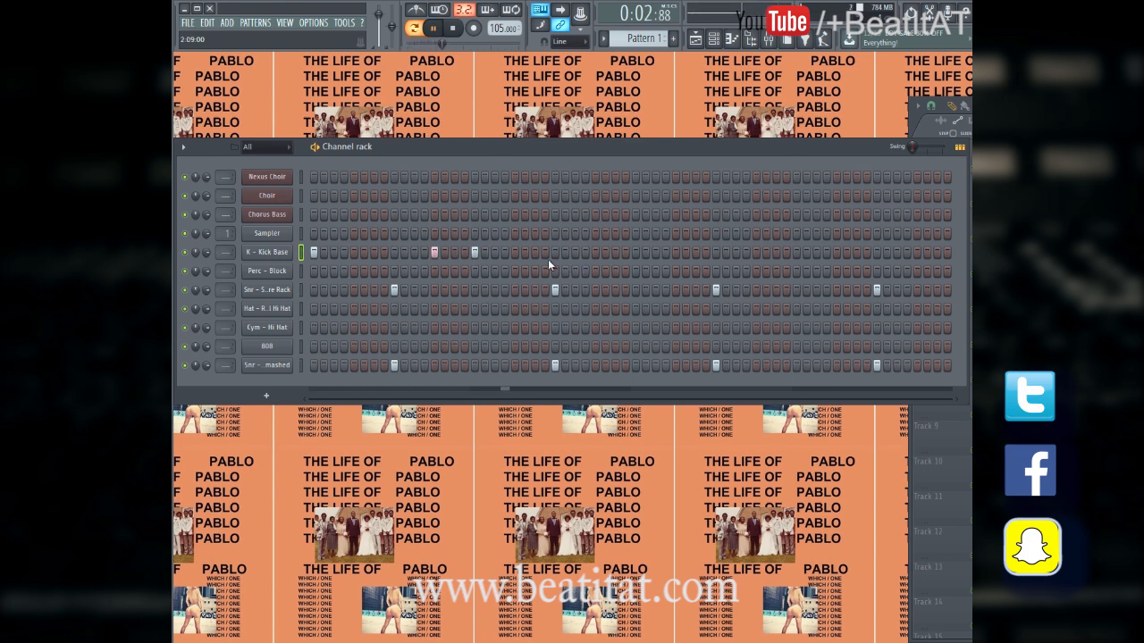
left_click(605, 253)
key("space")
left_click(615, 253)
key("space")
key("space")
Set the tempo to 110 and add K - Kick Base hits on step 5 of bar 3 and step 1 of bar 4
left_click_drag(501, 29, 504, 623)
key("space")
key("space")
left_click(676, 252)
left_click(796, 252)
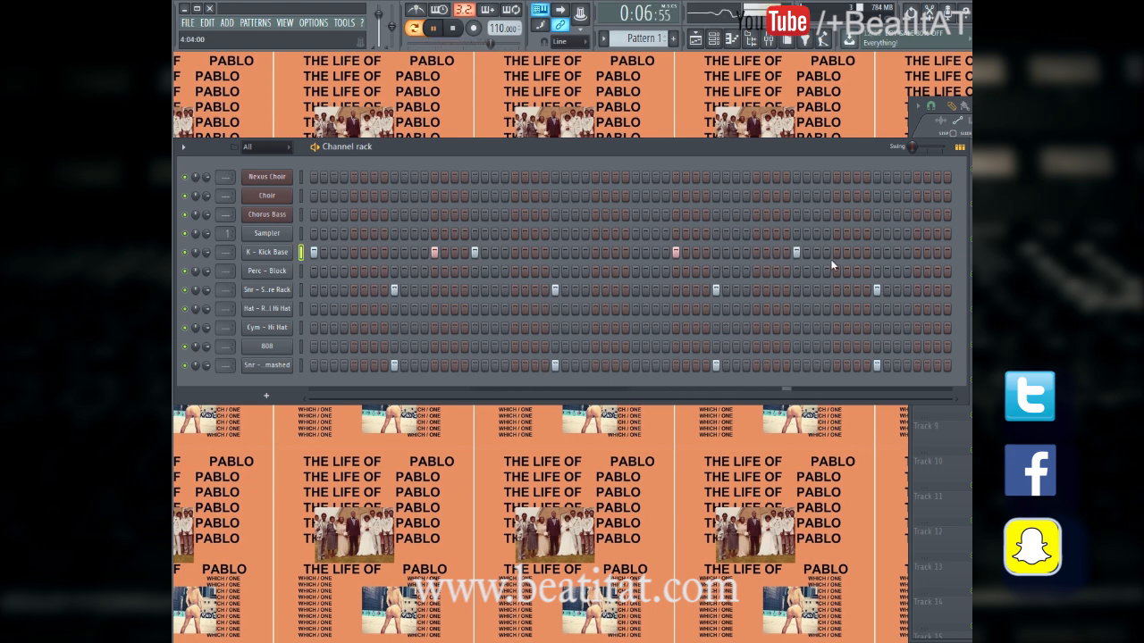
key("space")
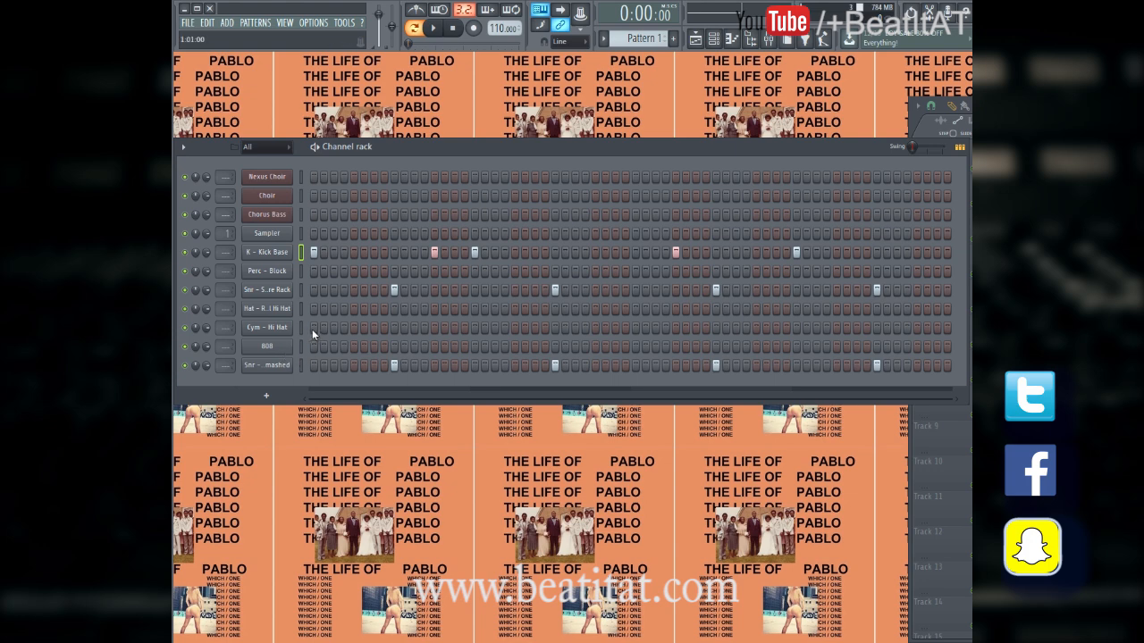
Fill the first eight steps of Cym - Hi Hat and Hat - Real Hi Hat, and add Real Hi Hat hits on steps 5 and 7 of bar 2
left_click_drag(314, 329, 383, 329)
key("space")
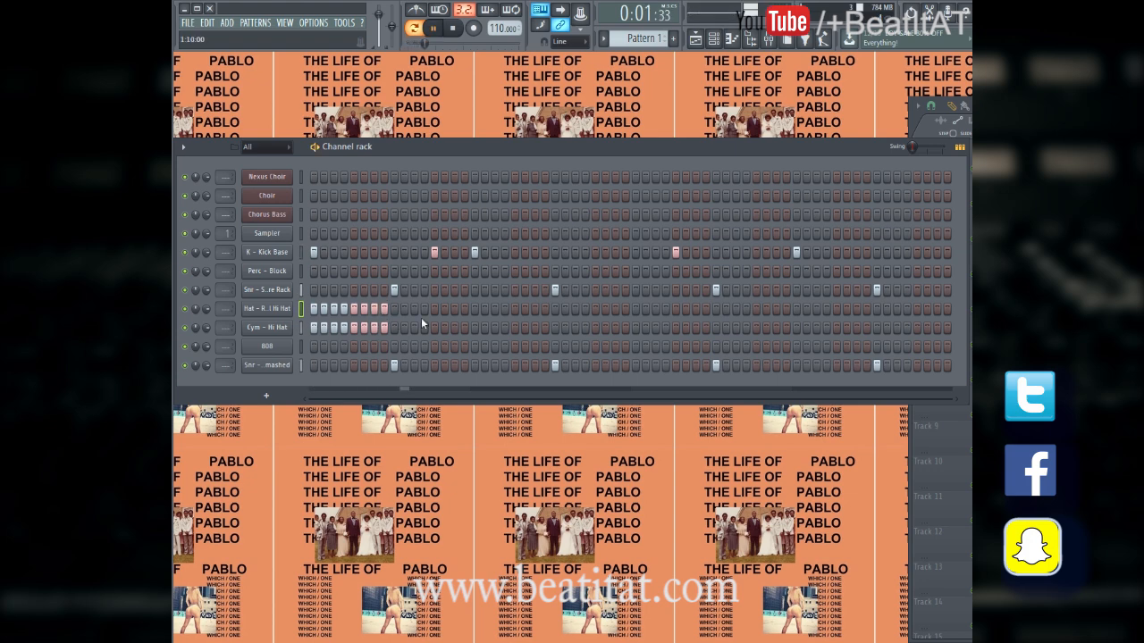
left_click(515, 308)
left_click(534, 308)
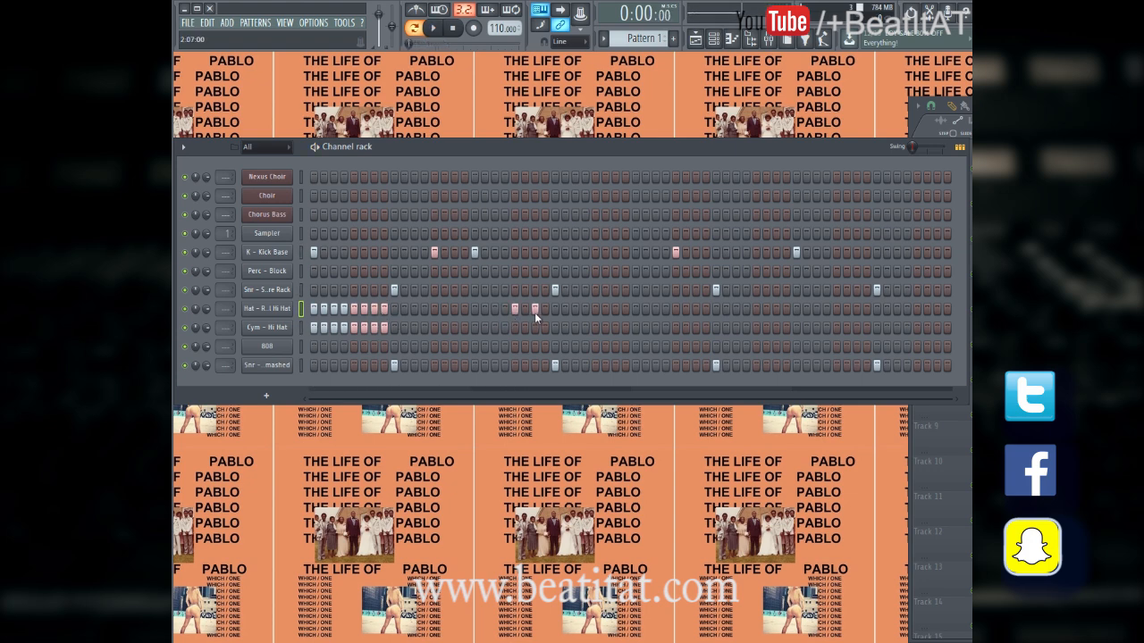
Shape the velocities of the first eight Cym - Hi Hat notes into a rising ramp in the piano roll and play it back
right_click(284, 327)
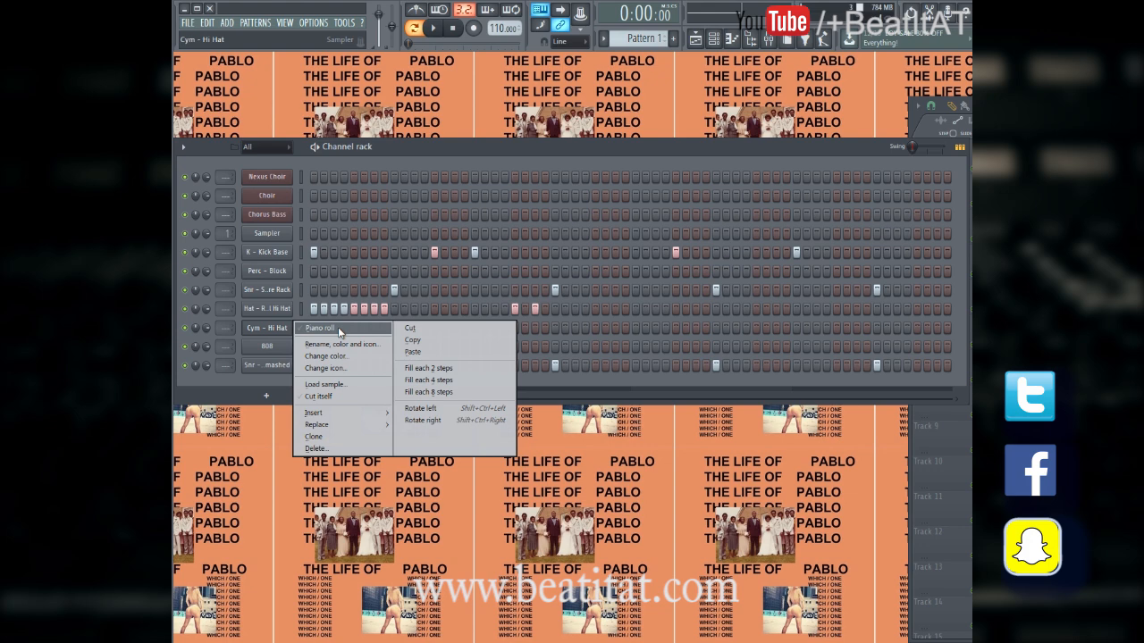
left_click(322, 328)
scroll(355, 360, "down", 3)
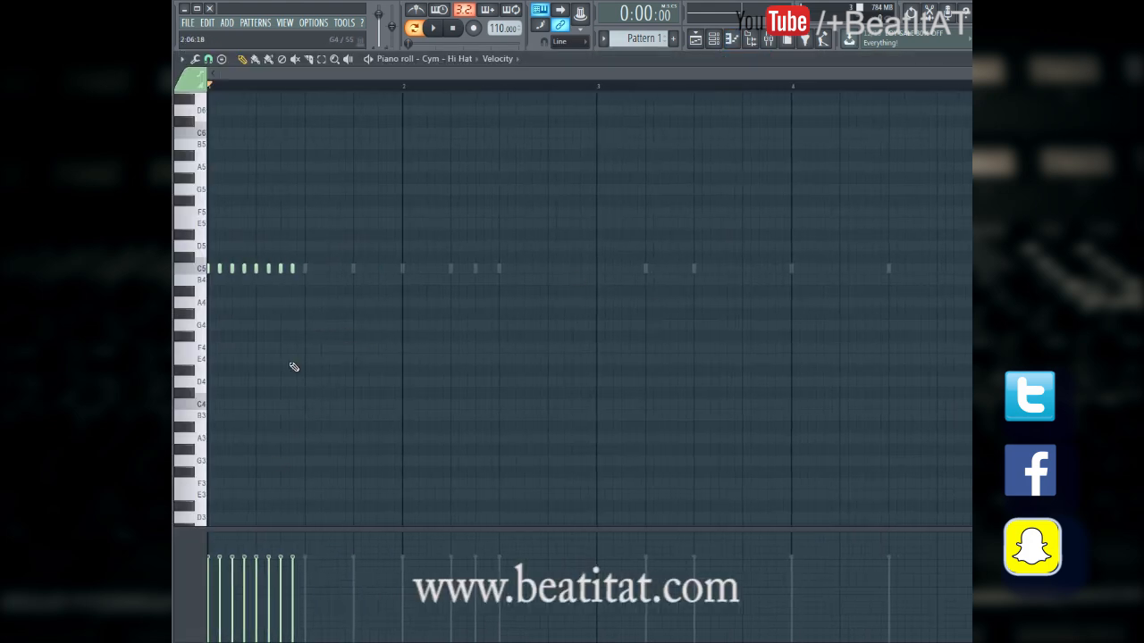
left_click_drag(212, 621, 321, 565)
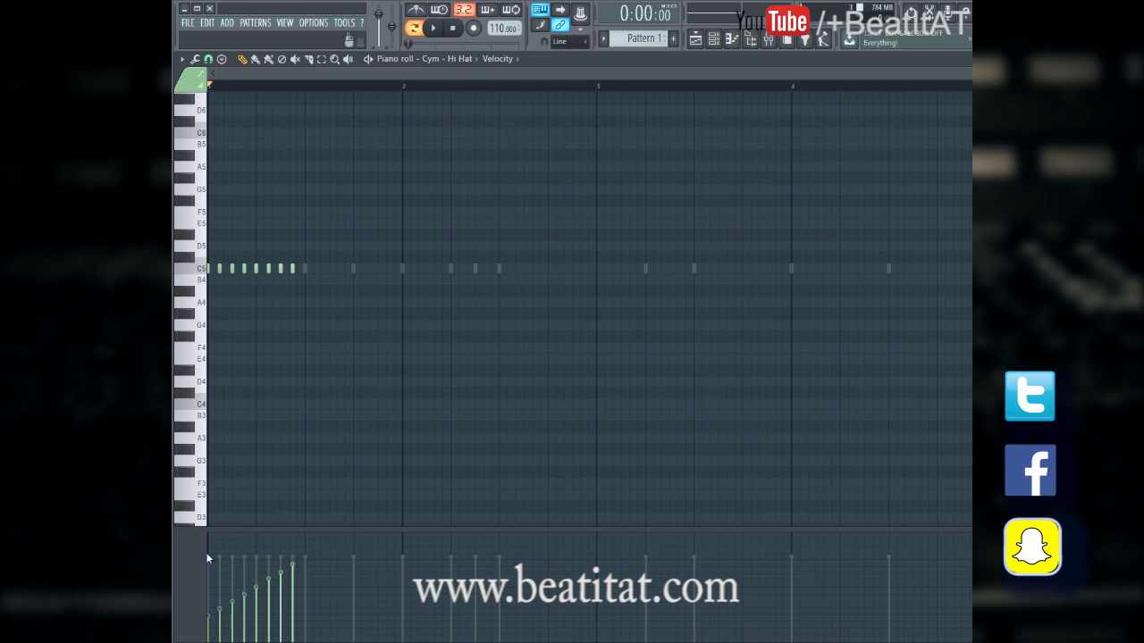
key("space")
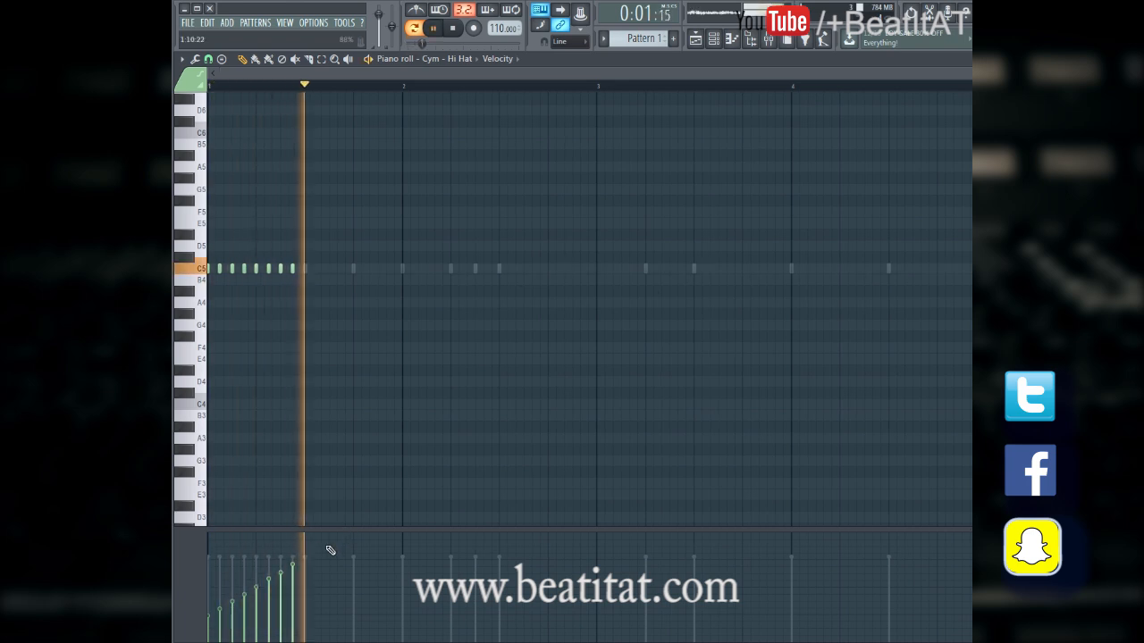
key("space")
key("Escape")
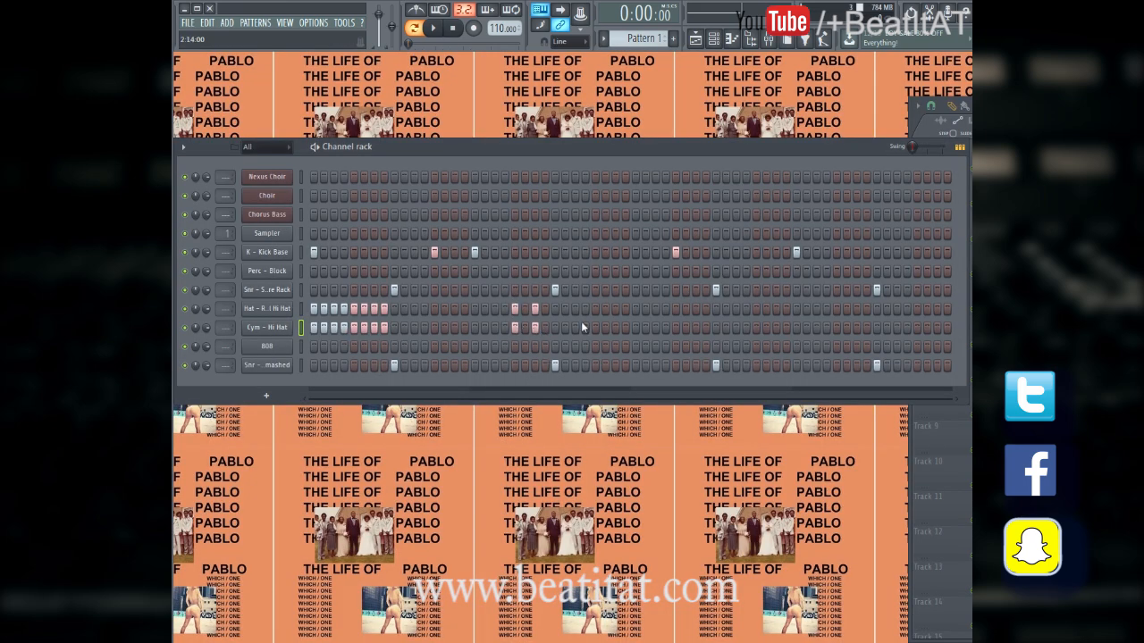
Move the second bar 2 hit to step 6 in both hat channels and play the pattern
left_click(525, 309)
key("space")
key("space")
Route the selected Hat - Real Hi Hat and Cym - Hi Hat channels to consecutive mixer tracks starting from Insert 2
key("F9")
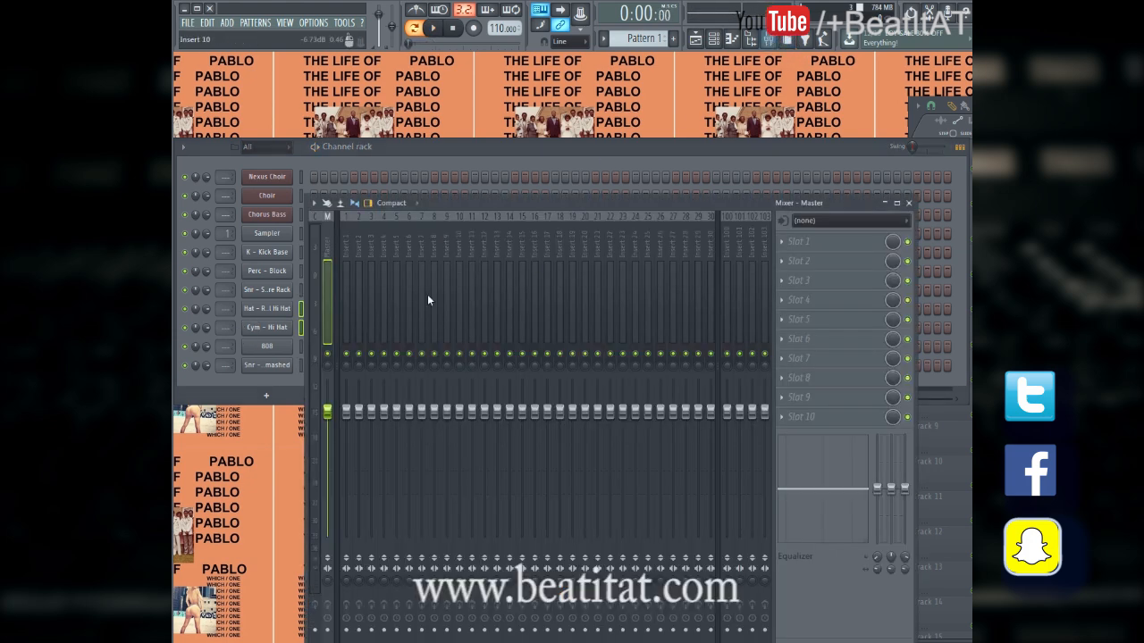
left_click(361, 274)
right_click(361, 273)
mouse_move(429, 313)
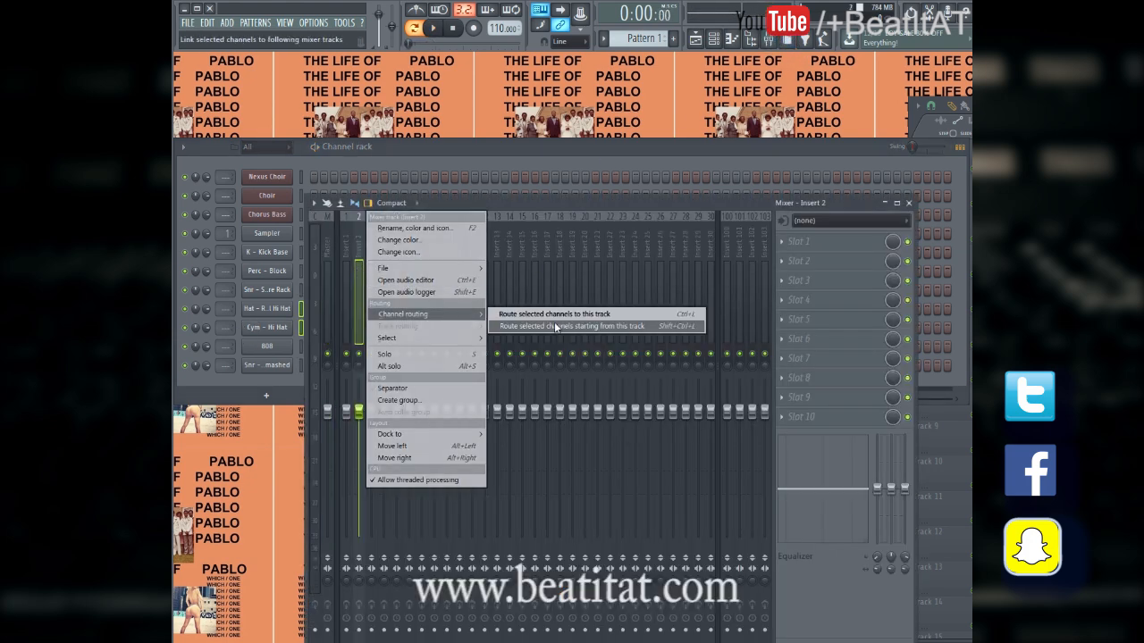
left_click(555, 326)
Lower the volume of both hat mixer tracks, pan Hat - Real Hi Hat 34% left, and check the balance with playback
left_click_drag(358, 422, 366, 483)
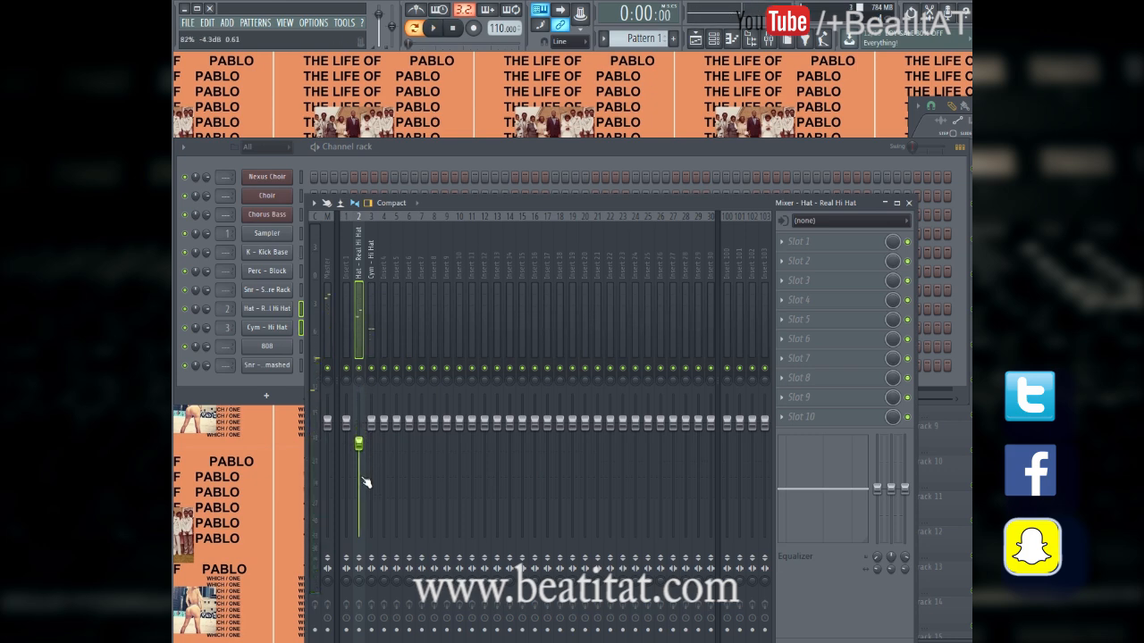
left_click_drag(375, 425, 373, 456)
key("space")
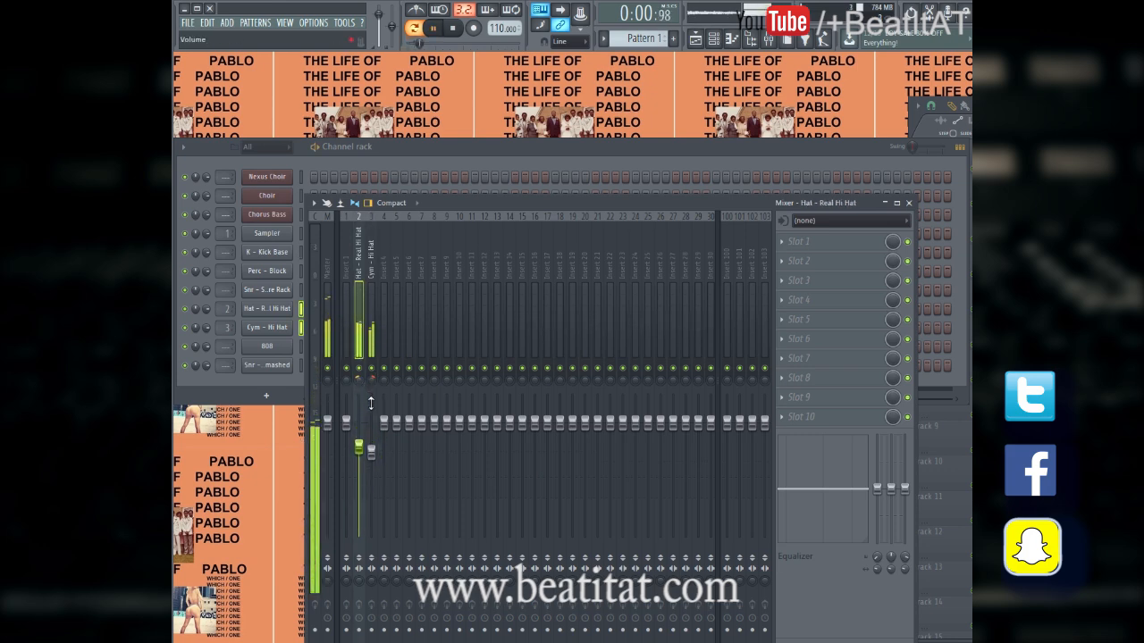
key("space")
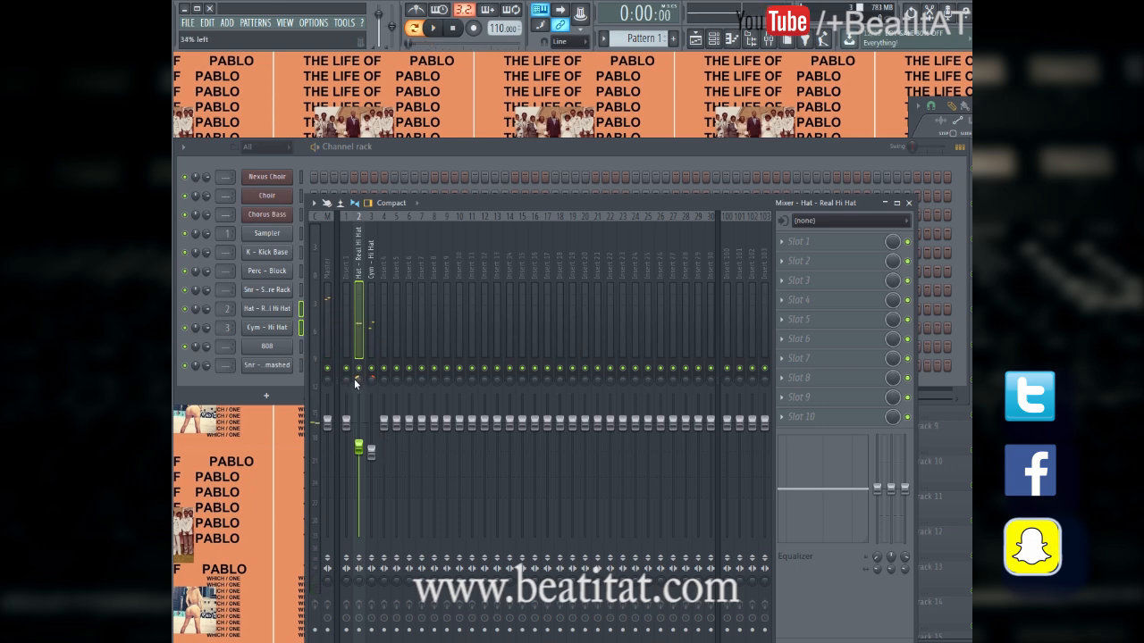
left_click(374, 371)
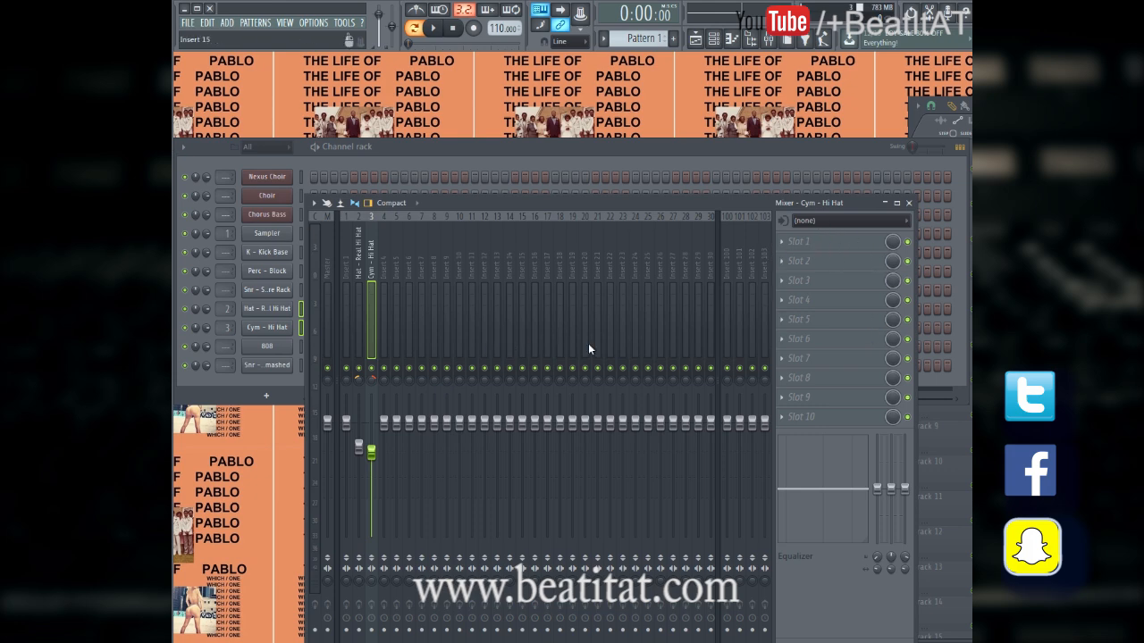
key("space")
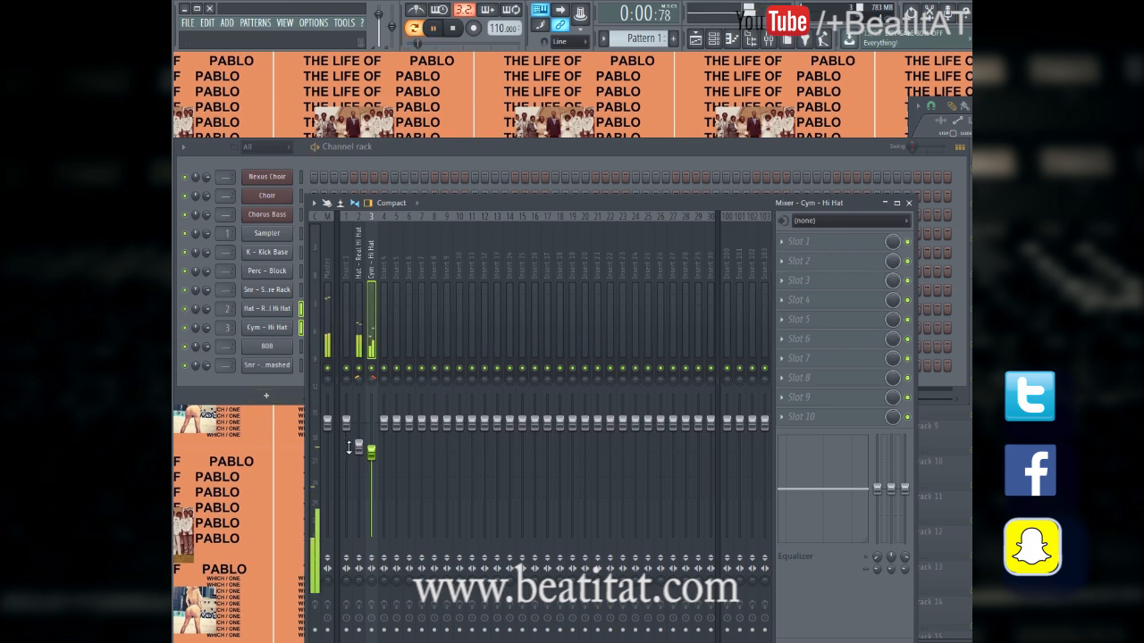
left_click(359, 454)
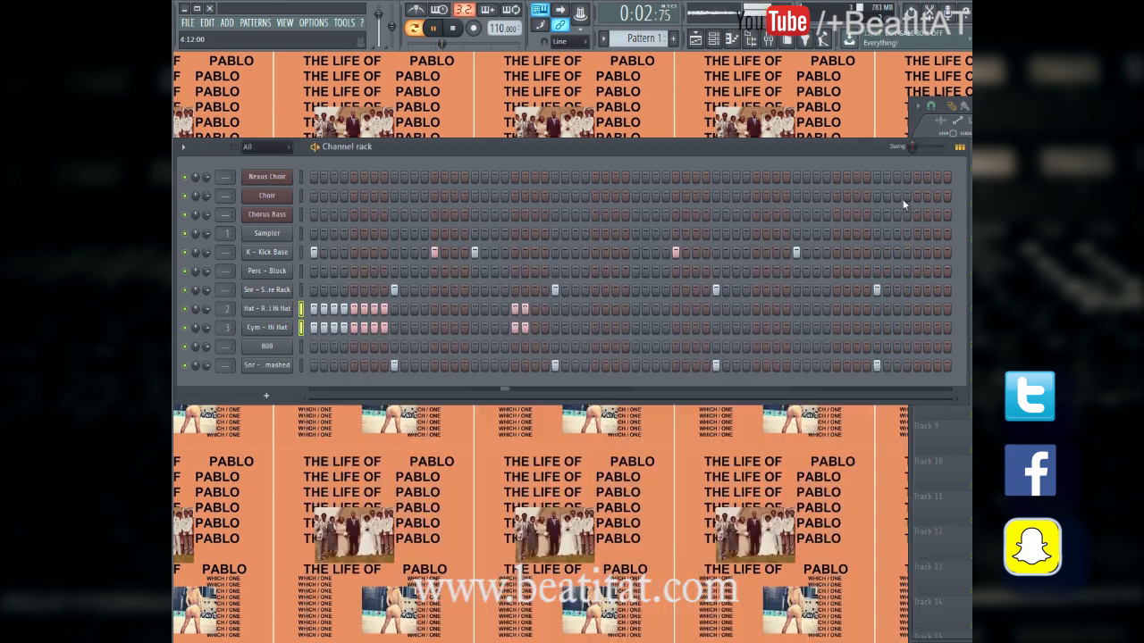
left_click(909, 203)
Place hits on step 1 of bar 3 in both the Hat - Real Hi Hat and Cym - Hi Hat channels and play the pattern
left_click(635, 308)
left_click(635, 327)
key("space")
key("space")
left_click(666, 328)
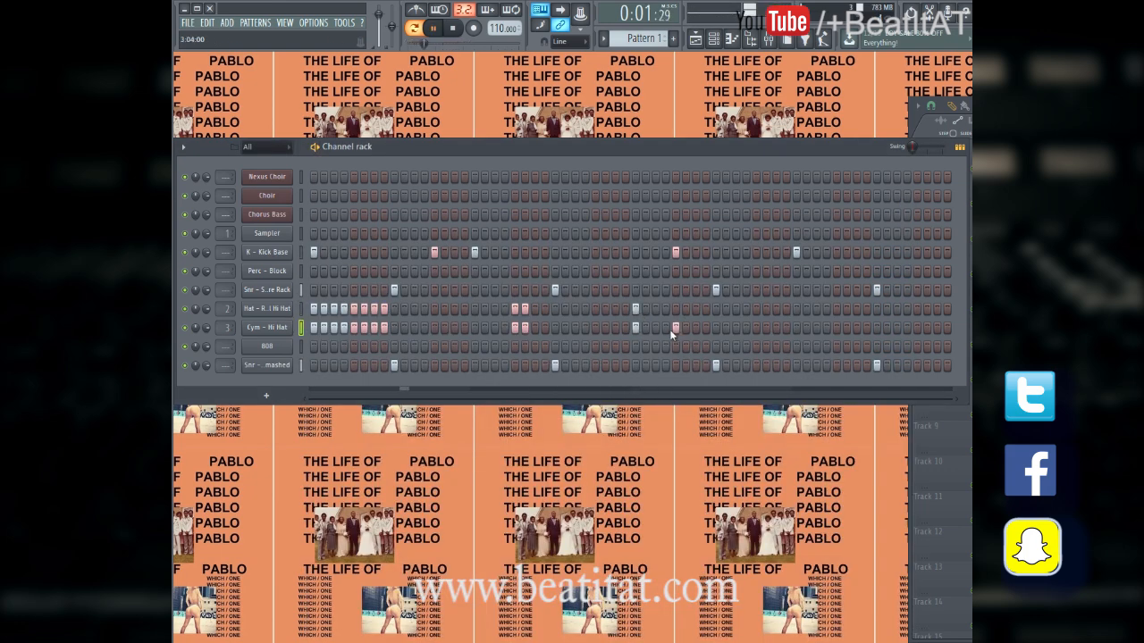
right_click(666, 328)
key("space")
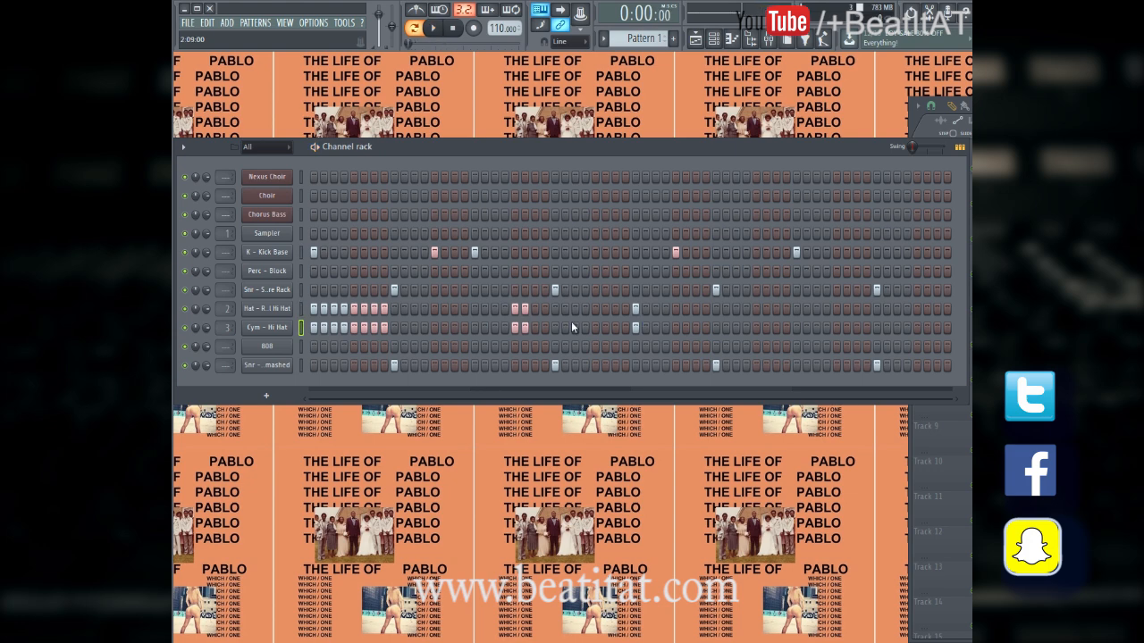
In the Cym - Hi Hat piano roll, add a one-beat C5 note on bar 2's last beat, chop it into eight, and vary the slices' velocities
right_click(288, 327)
left_click(313, 328)
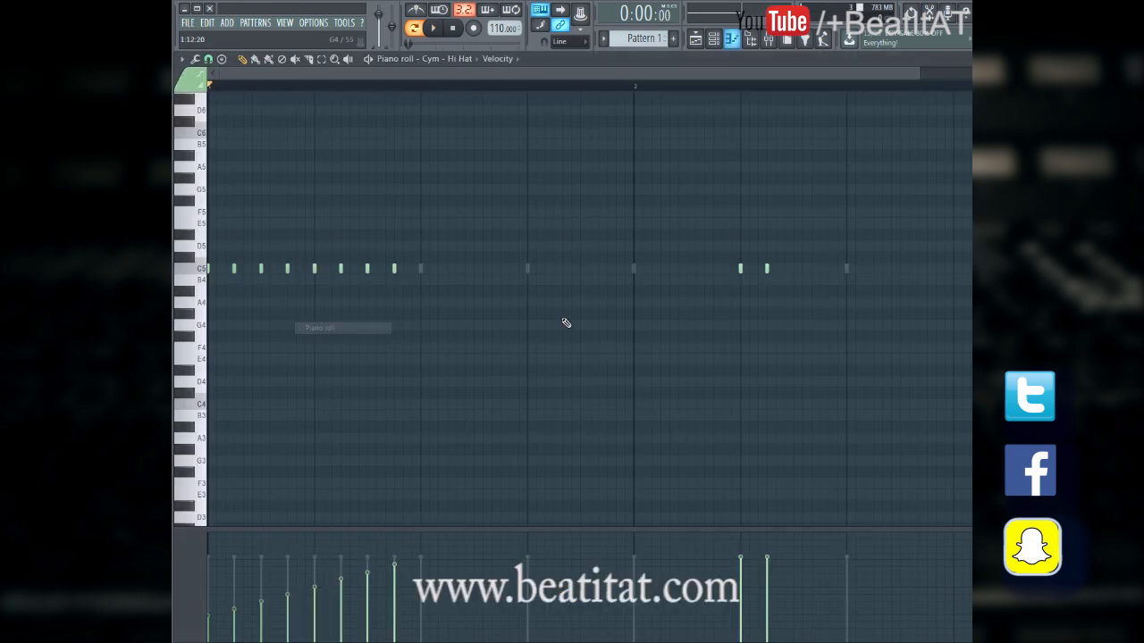
left_click(624, 269)
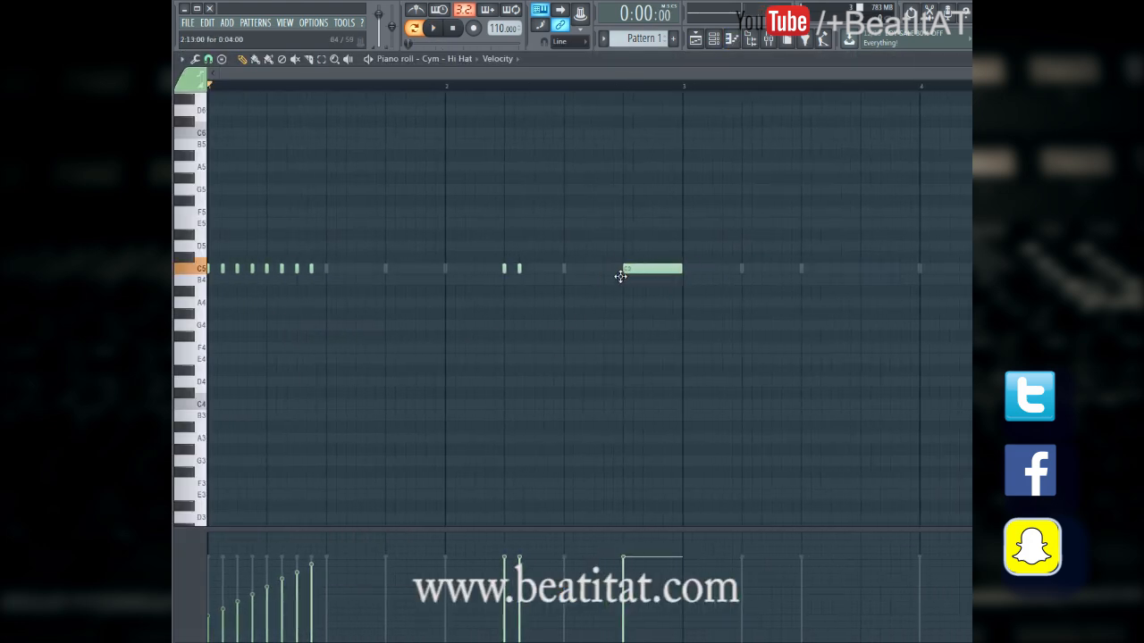
left_click(638, 268, "ctrl")
key("ctrl+u")
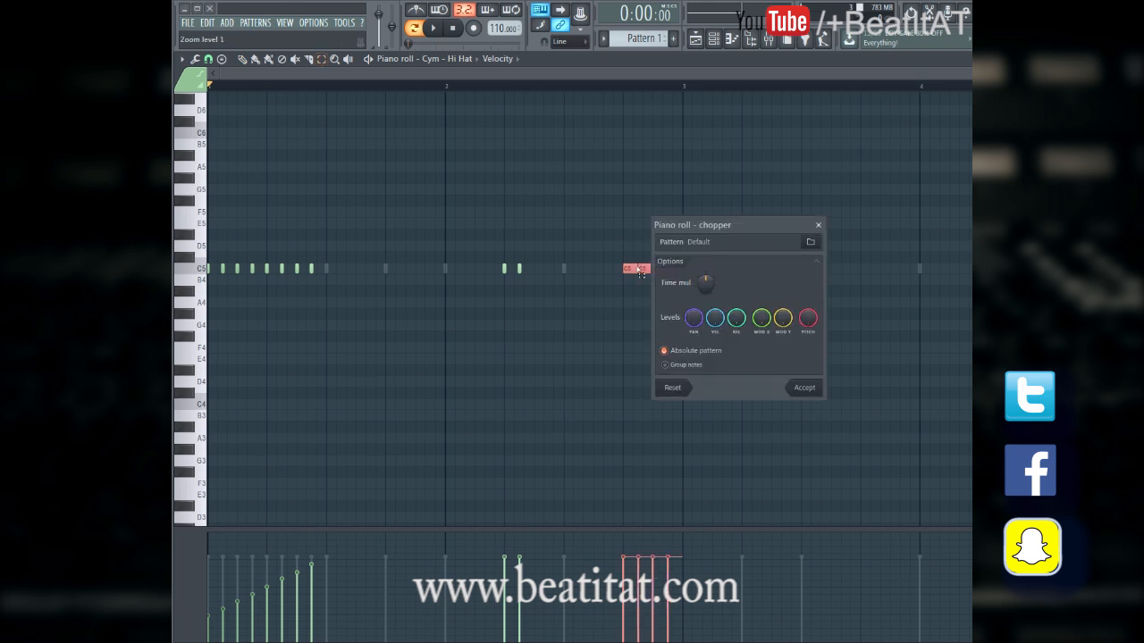
scroll(705, 279, "up", 2)
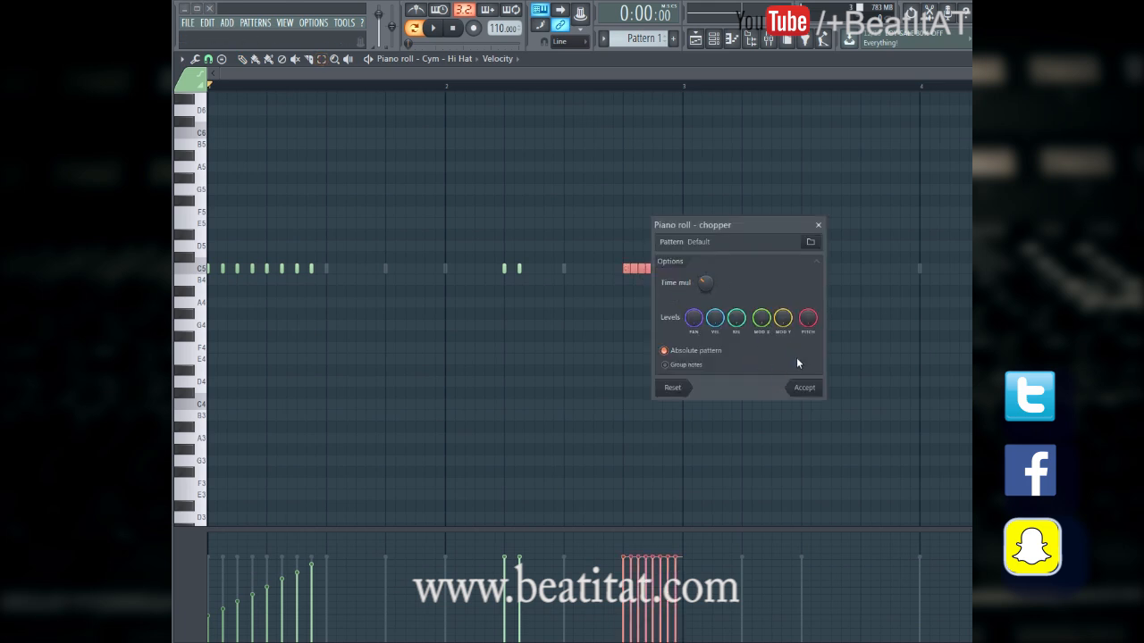
left_click(807, 388)
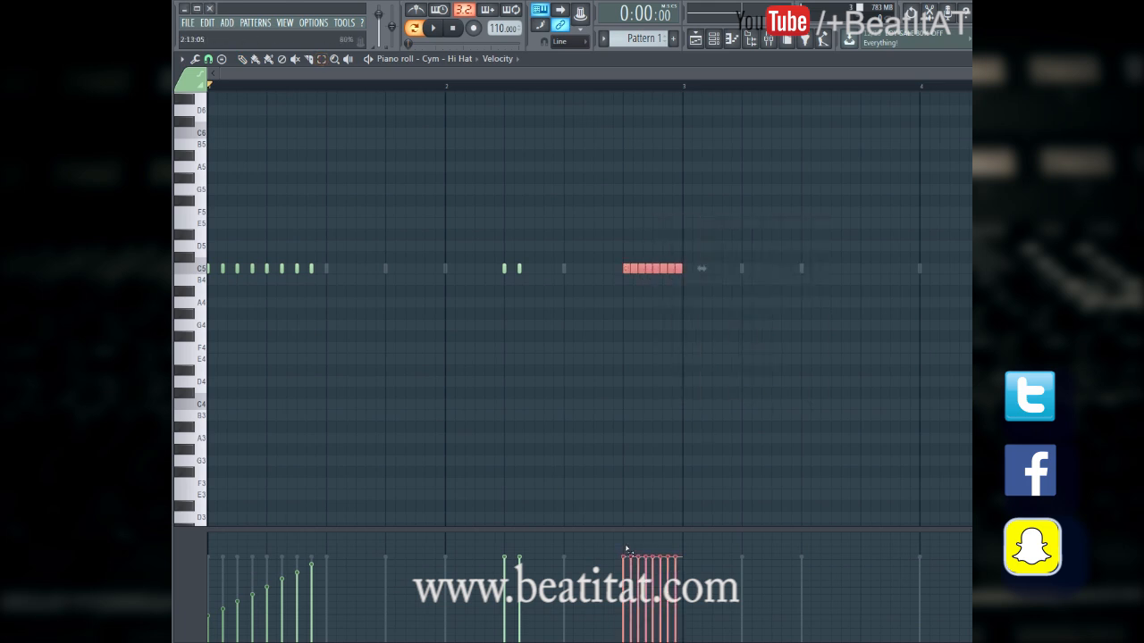
mouse_move(640, 613)
left_mouse_down()
mouse_move(625, 611)
mouse_move(668, 576)
left_mouse_up()
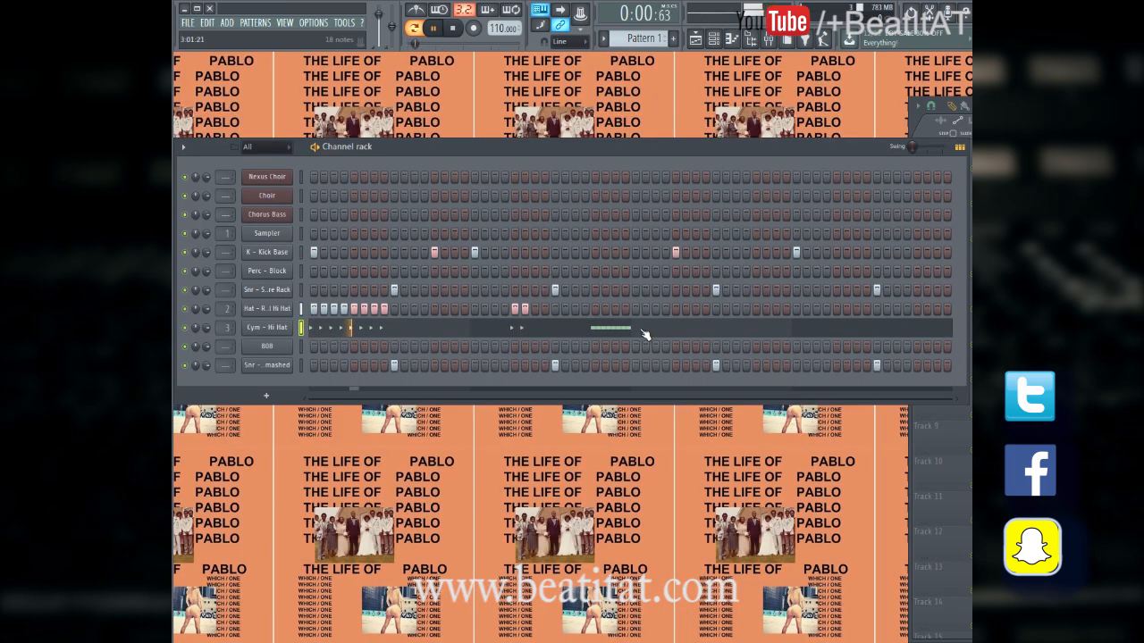
Duplicate the entire Cym - Hi Hat note pattern so the copy starts at bar 3
key("F7")
scroll(645, 334, "down", 3)
key("ctrl+a")
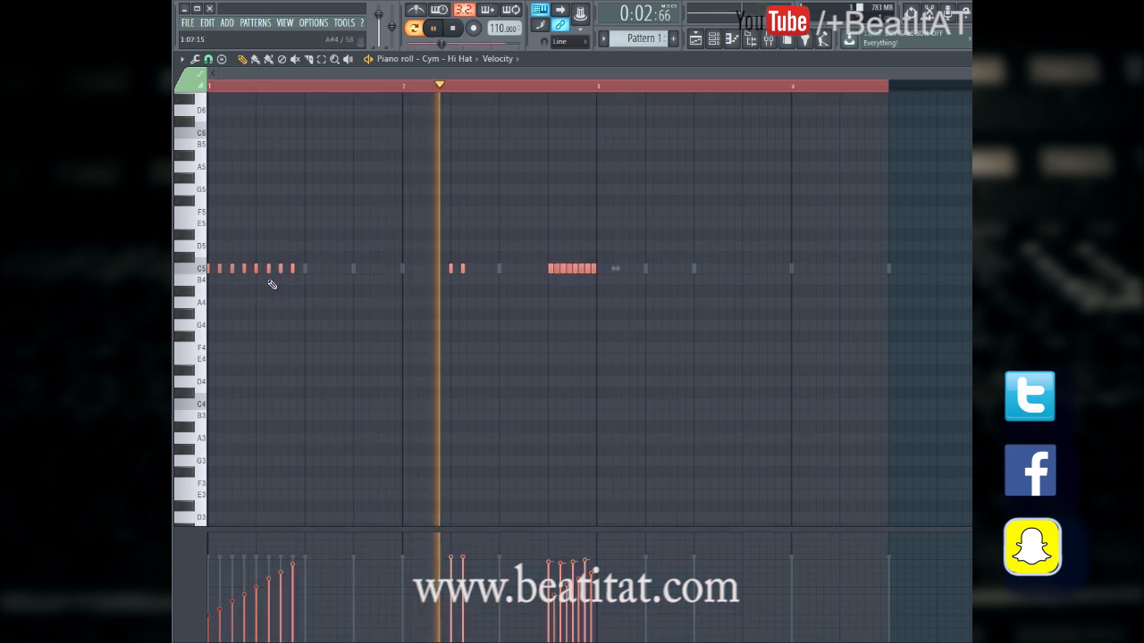
key("ctrl+b")
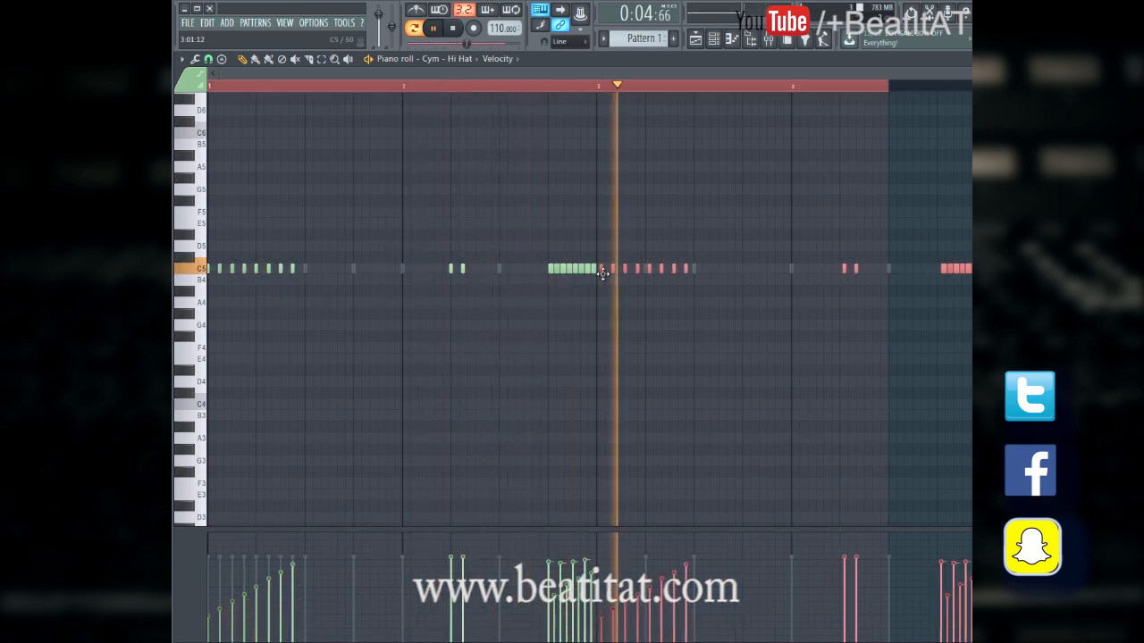
Delete the copied run of eight short notes at the start of bar 3 in Cym - Hi Hat
scroll(600, 272, "up", 2)
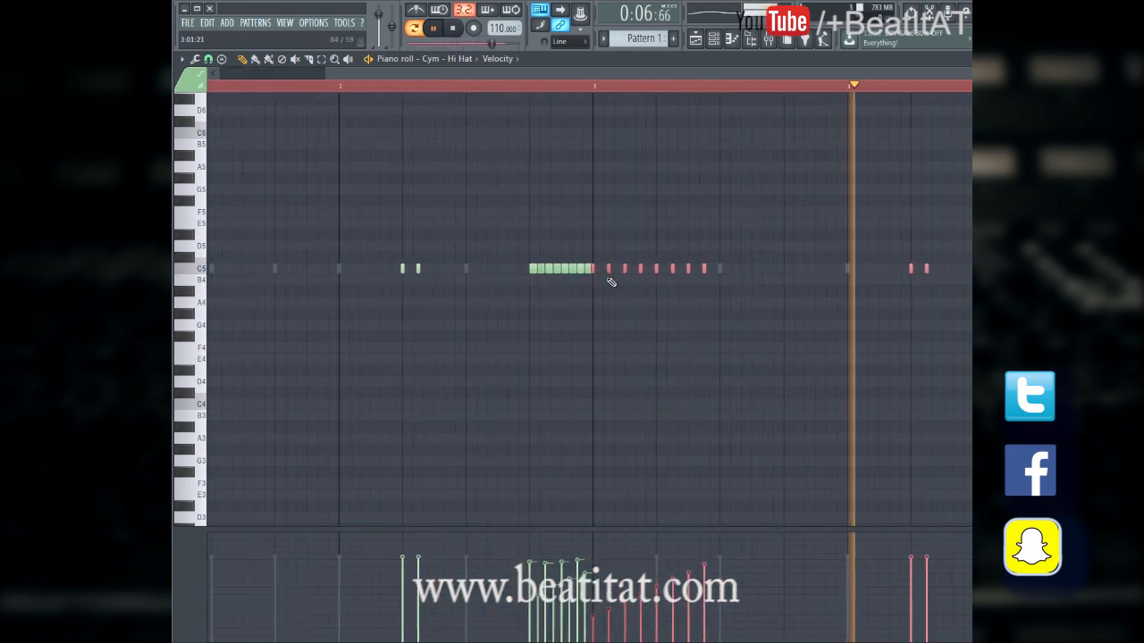
left_click(817, 337, "ctrl")
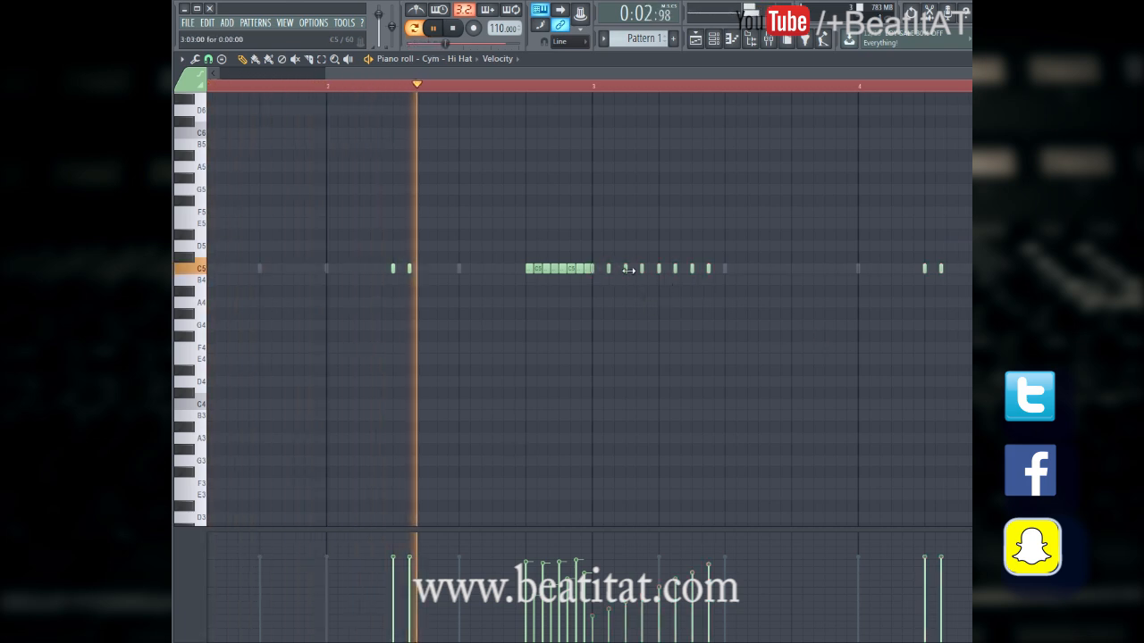
left_click_drag(711, 269, 608, 269)
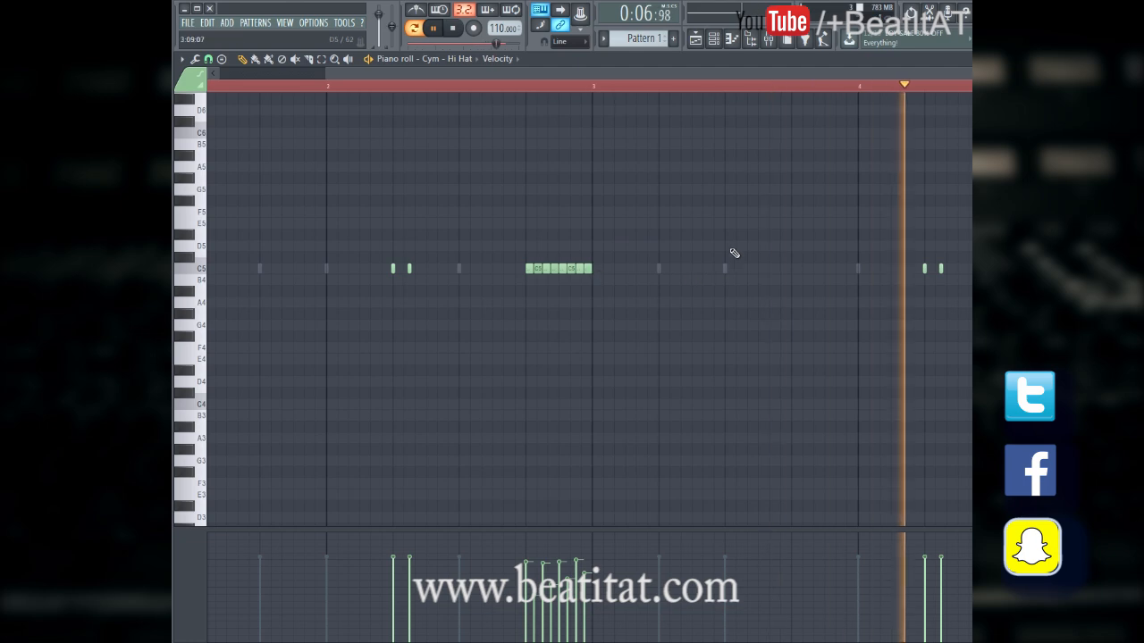
scroll(737, 294, "down", 3)
key("Escape")
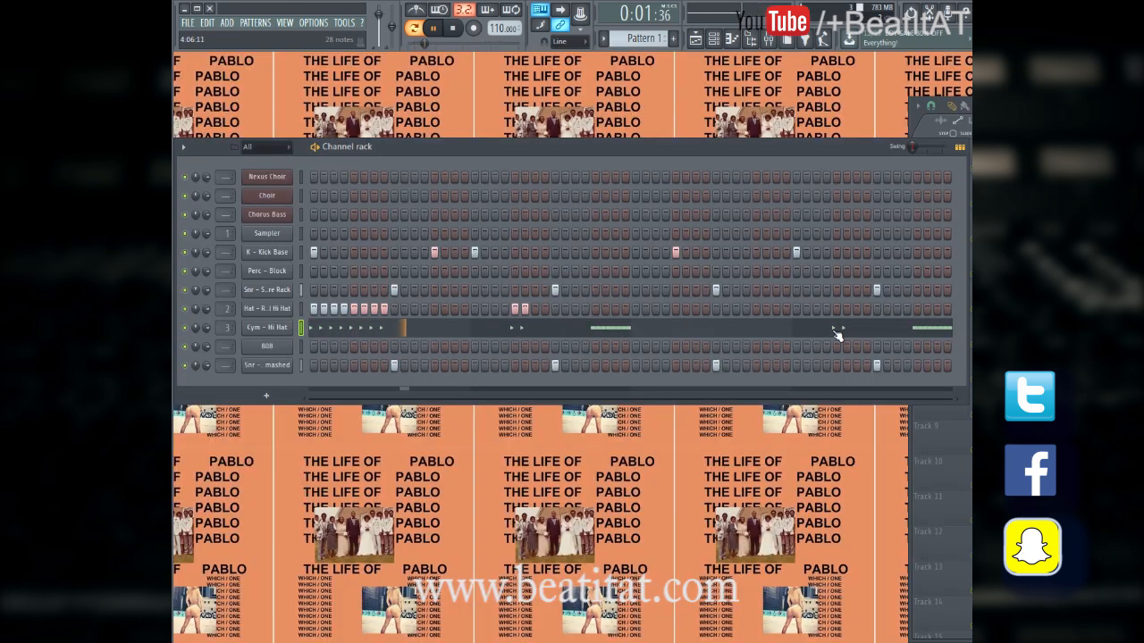
Place hits on steps 5, 6, 13 and 15 of bar 4 in the Hat - Real Hi Hat channel
left_click(918, 309)
left_click(936, 308)
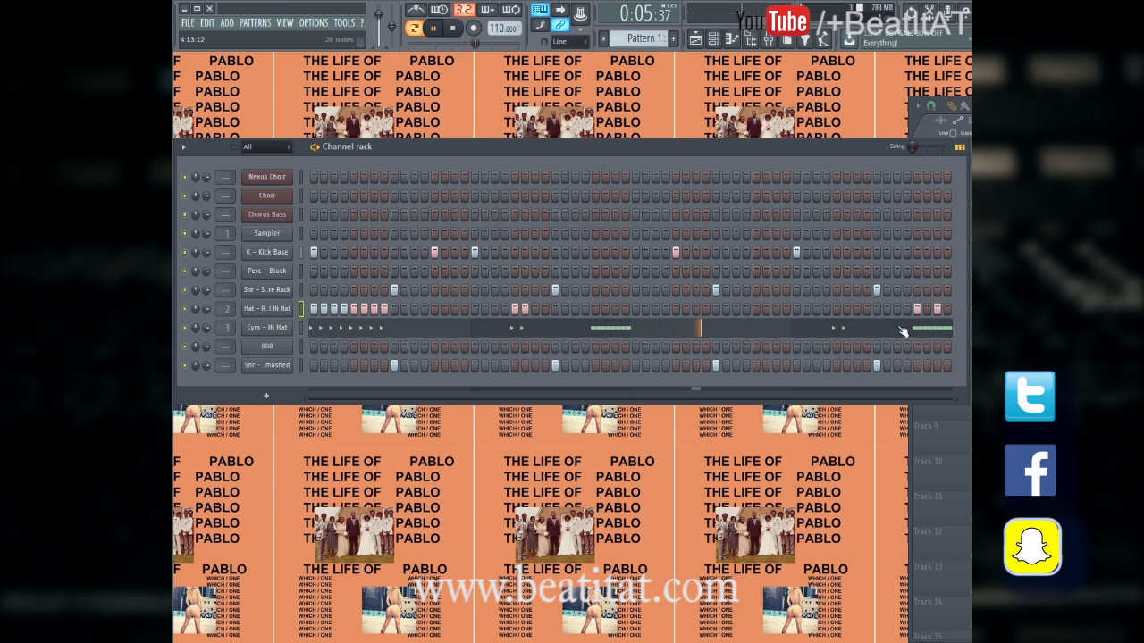
left_click(836, 308)
left_click(846, 308)
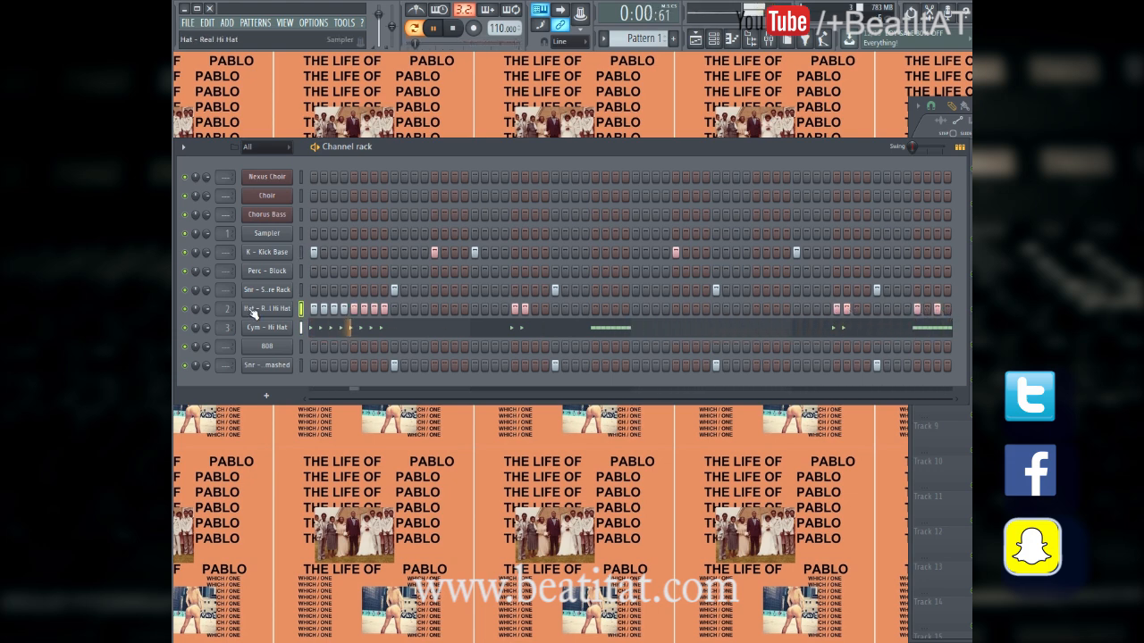
Stop playback and load Fruity Parametric EQ 2 into the first effect slot of the Hat - Real Hi Hat mixer track
key("space")
key("F9")
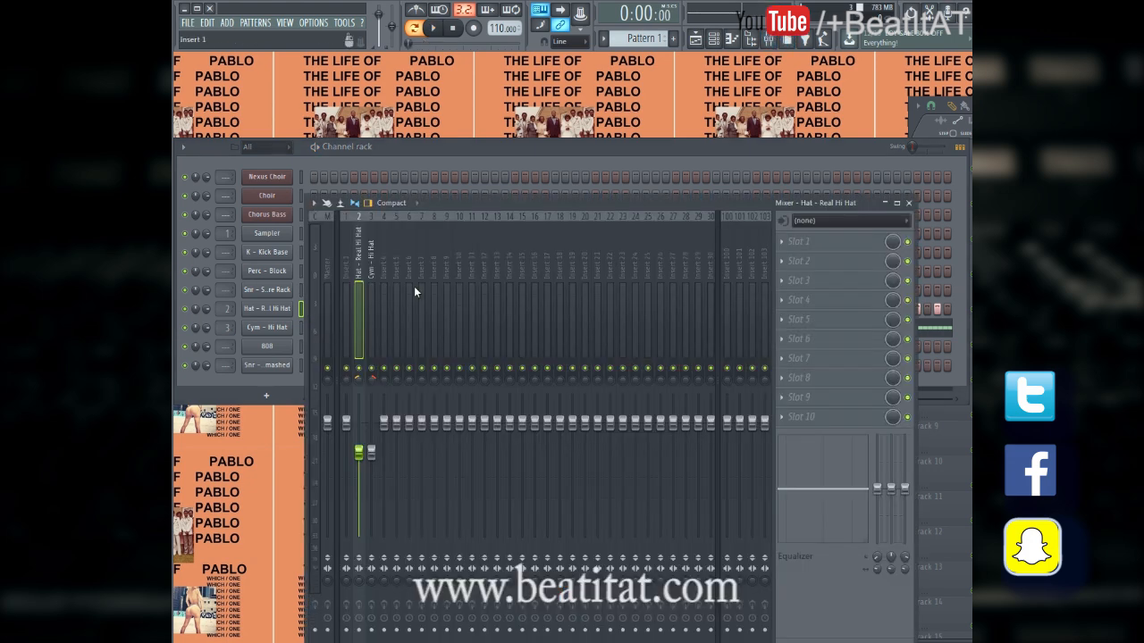
left_click(815, 250)
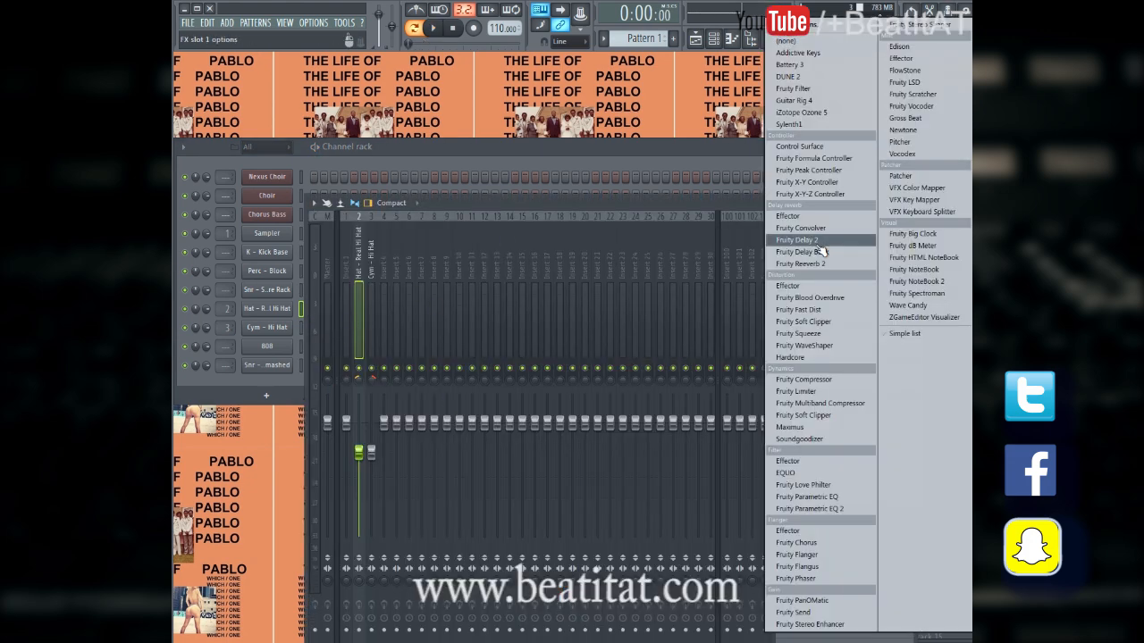
left_click(844, 505)
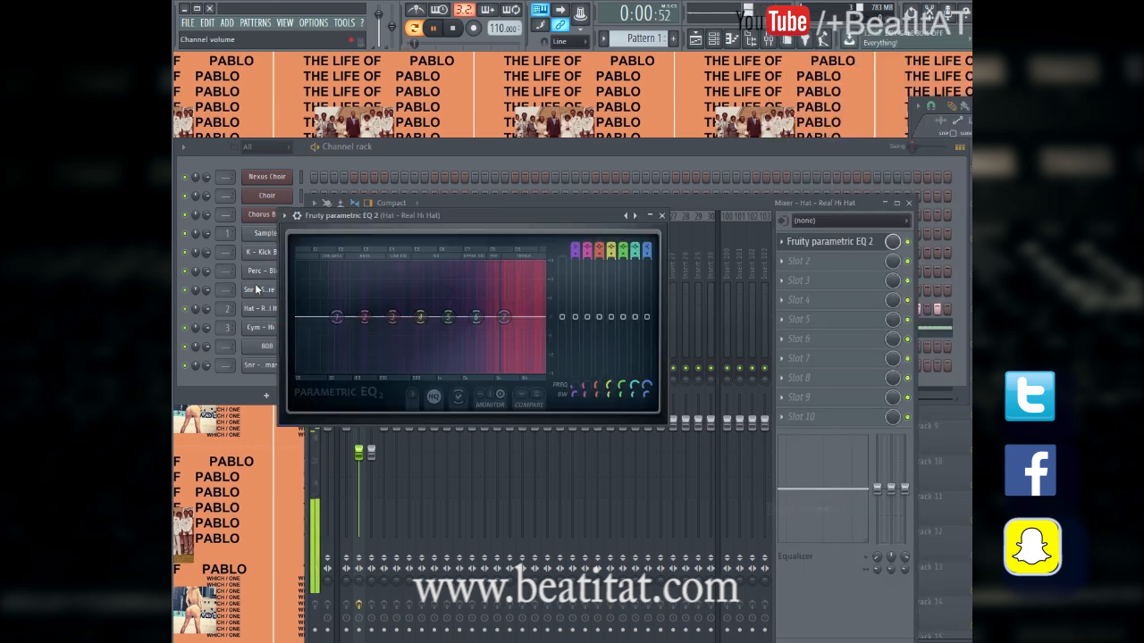
Shape the Hat - Real Hi Hat equalizer curve by adjusting its bands while checking the sound with playback
left_click_drag(319, 315, 364, 349)
left_click_drag(402, 405, 470, 451)
key("space")
left_click_drag(477, 318, 503, 322)
left_click_drag(432, 370, 407, 365)
key("space")
mouse_move(510, 319)
left_mouse_down()
mouse_move(534, 315)
mouse_move(520, 305)
left_mouse_up()
left_click(665, 217)
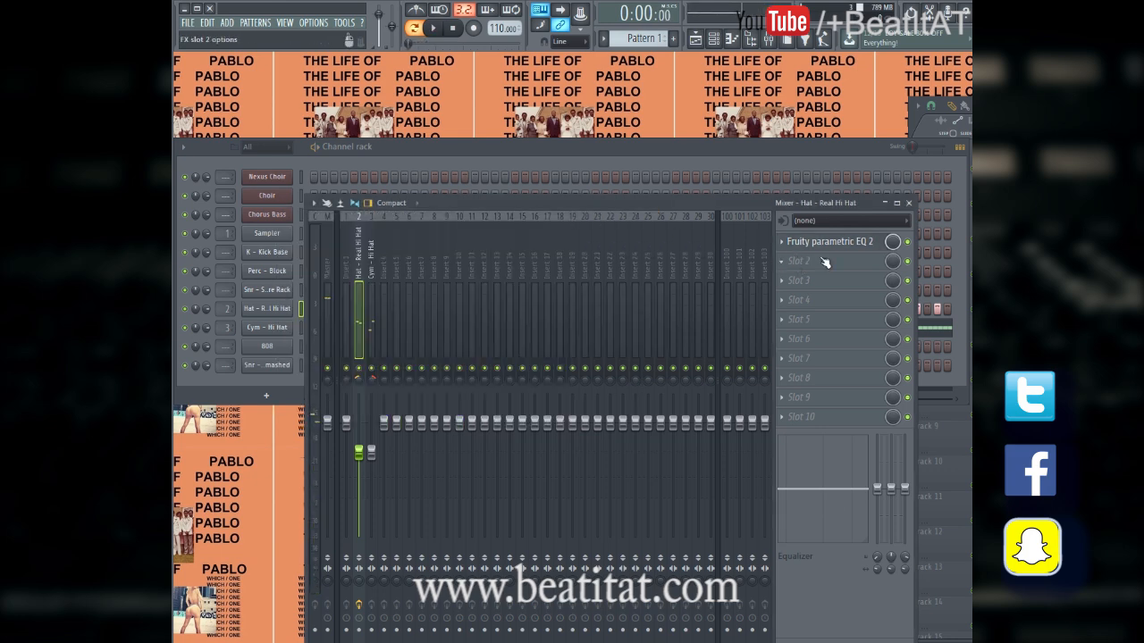
Add Fruity Fast Dist to slot 2 of the Hat - Real Hi Hat mixer track and lower its post gain while playing the pattern
left_click(830, 260)
left_click(830, 313)
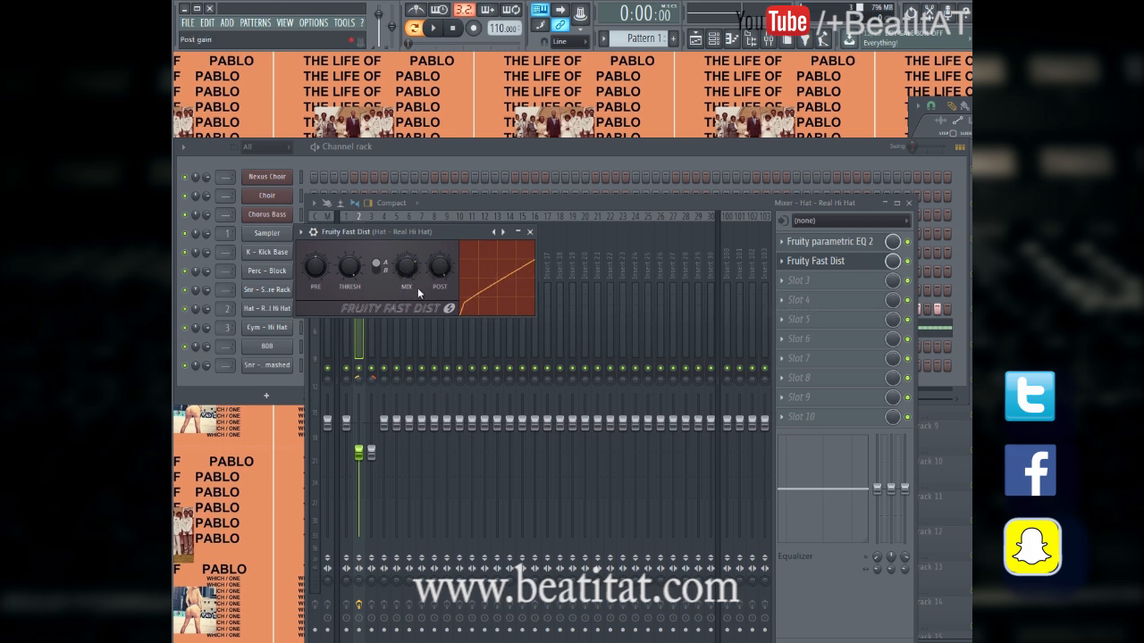
left_click_drag(441, 263, 444, 270)
key("space")
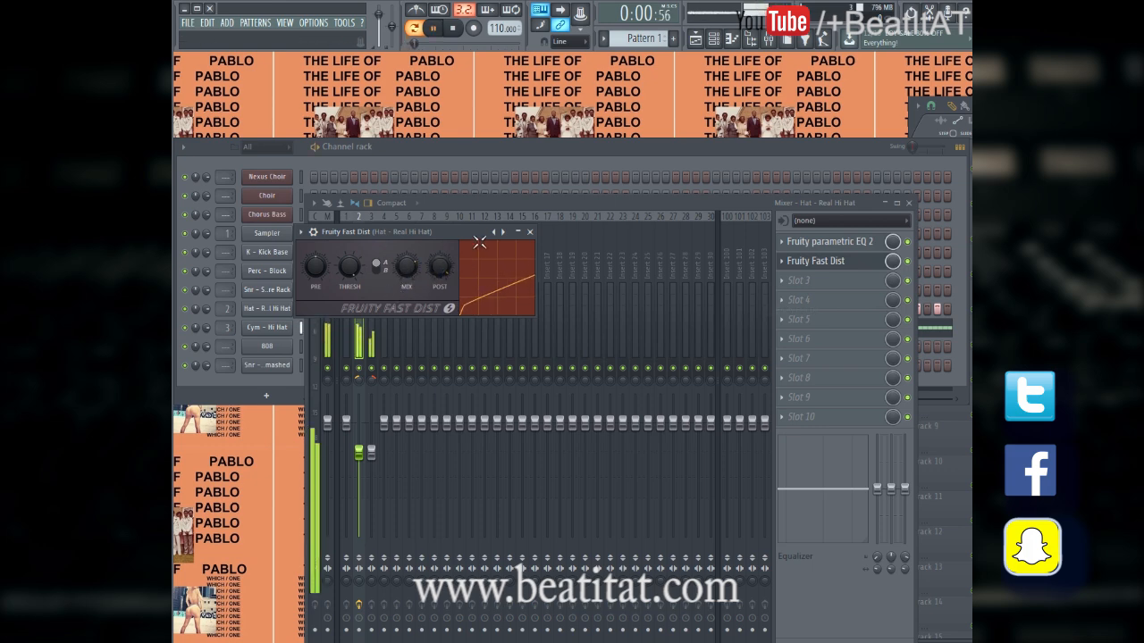
key("space")
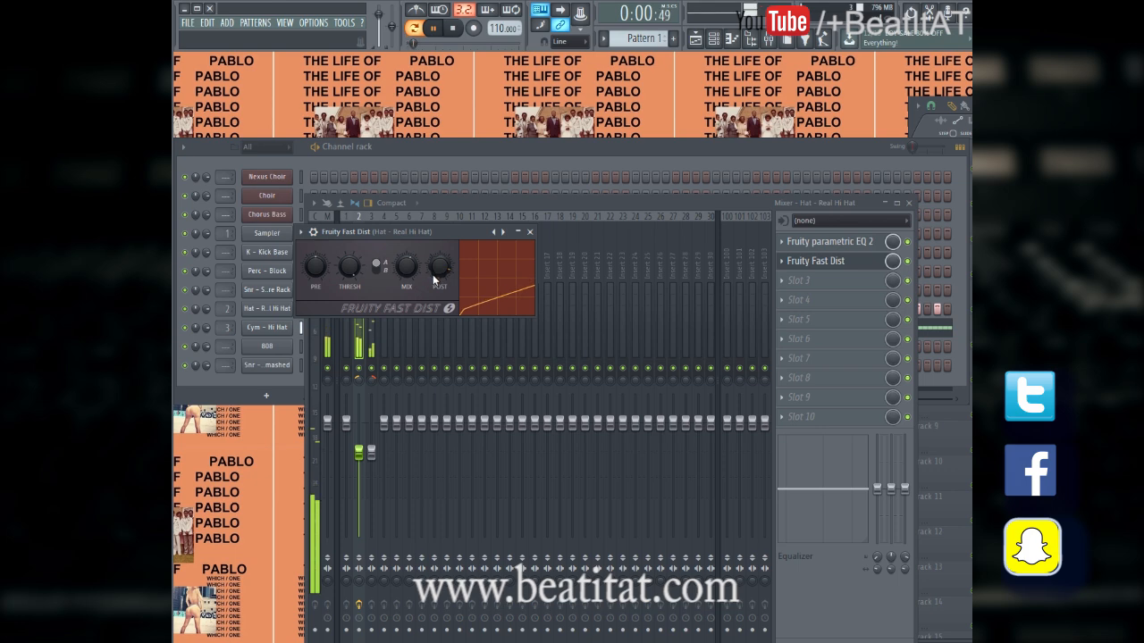
left_click(529, 231)
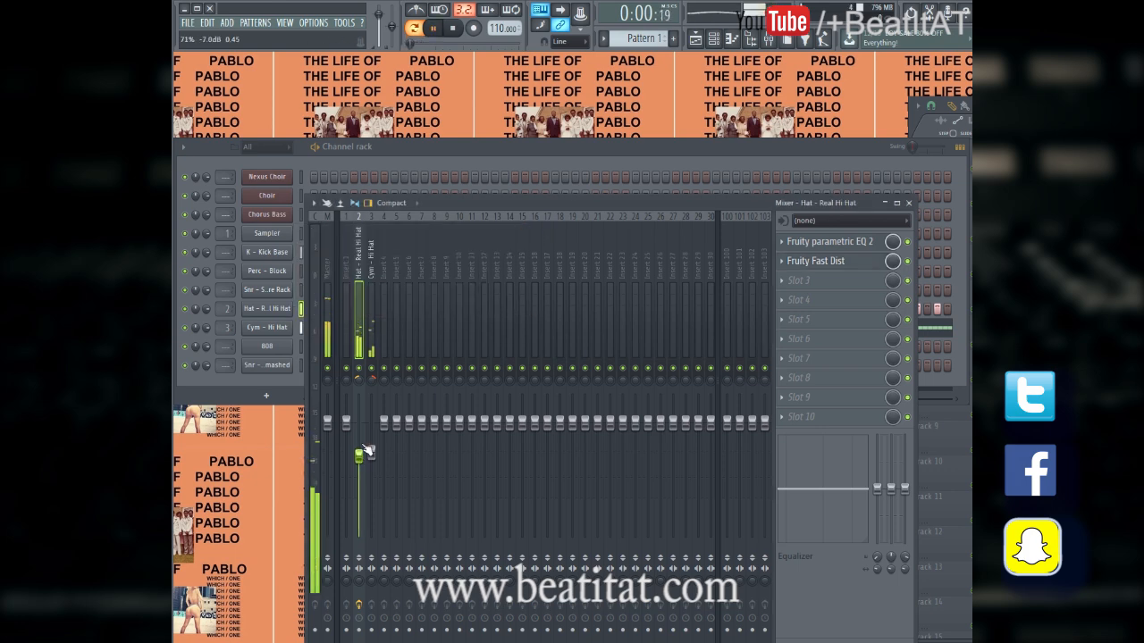
Load Fruity Parametric EQ 2 into slot 1 of the Cym - Hi Hat mixer track and adjust its bands during playback
left_click(371, 453)
left_click(818, 243)
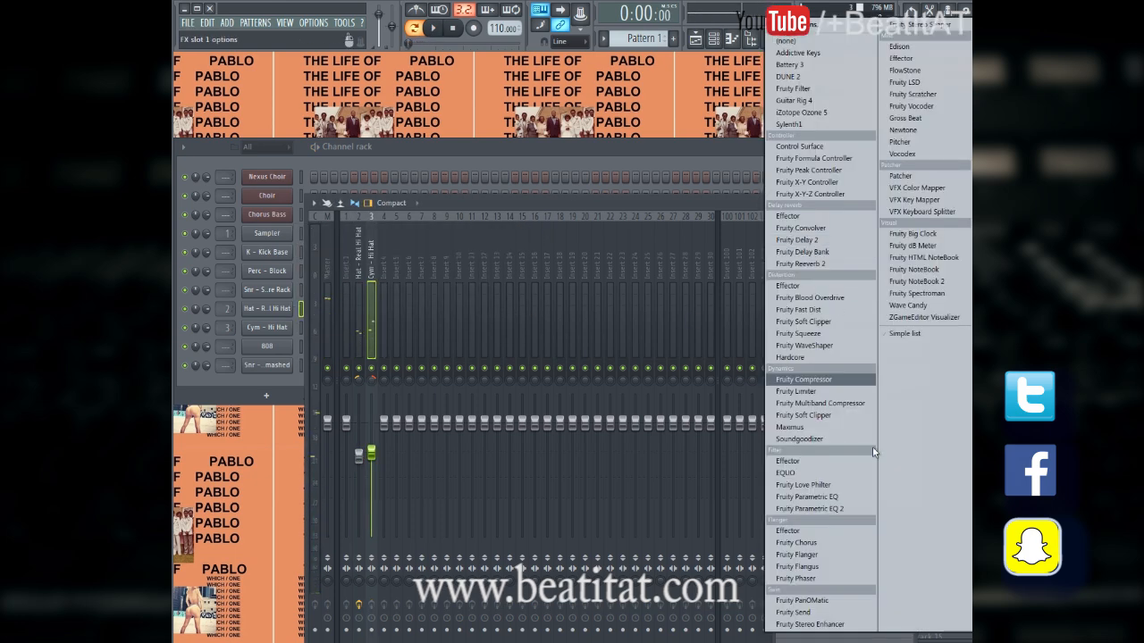
left_click(860, 507)
key("space")
left_click_drag(233, 224, 377, 326)
left_click_drag(384, 223, 417, 209)
left_click(563, 118)
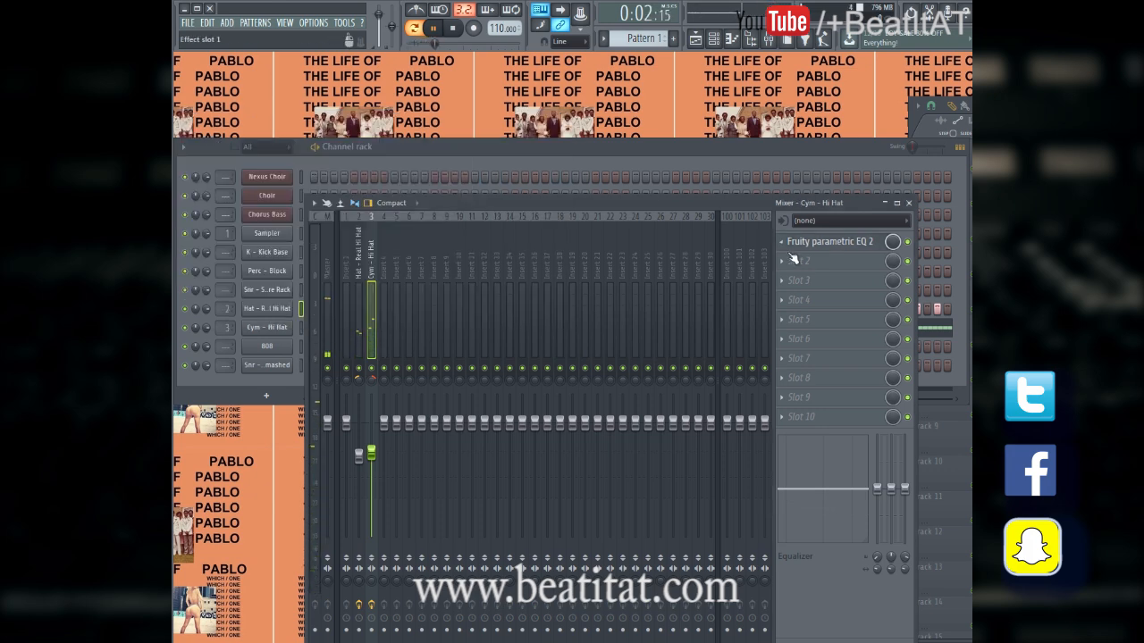
Add Fruity Fast Dist with reduced post gain to slot 2 of the Cym - Hi Hat mixer track and slightly lower the track's volume
left_click(795, 260)
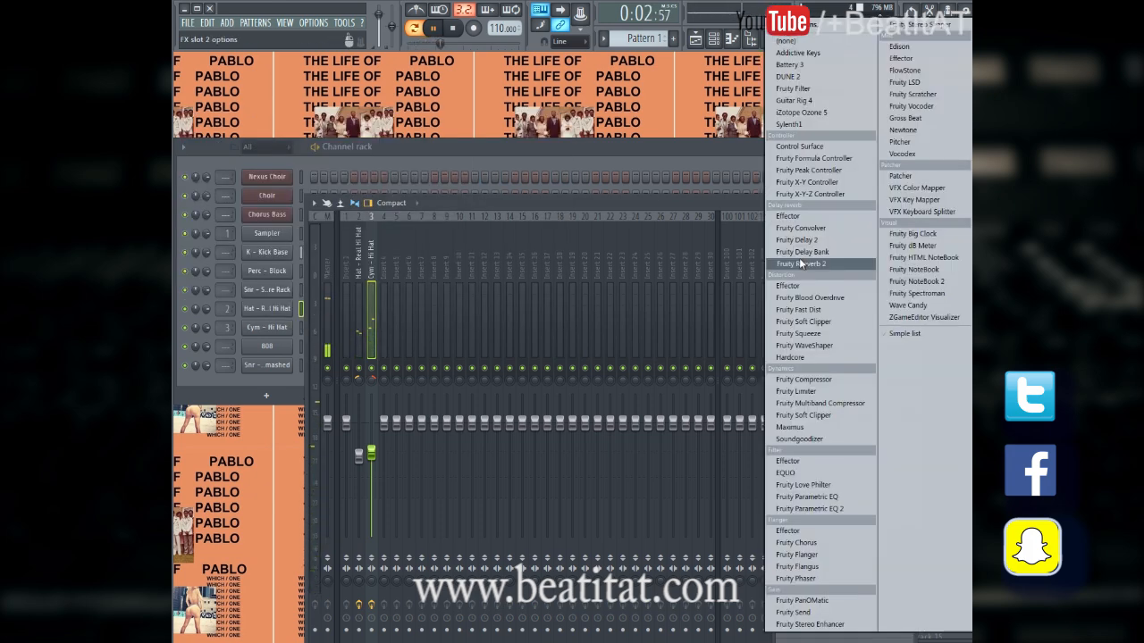
left_click(830, 310)
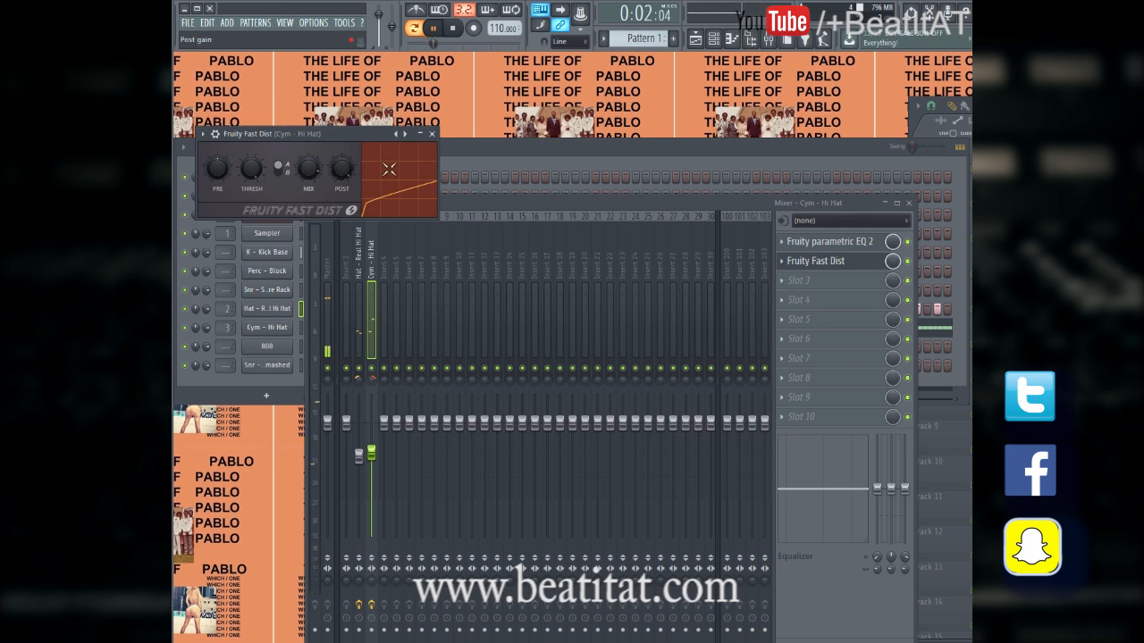
left_click(432, 134)
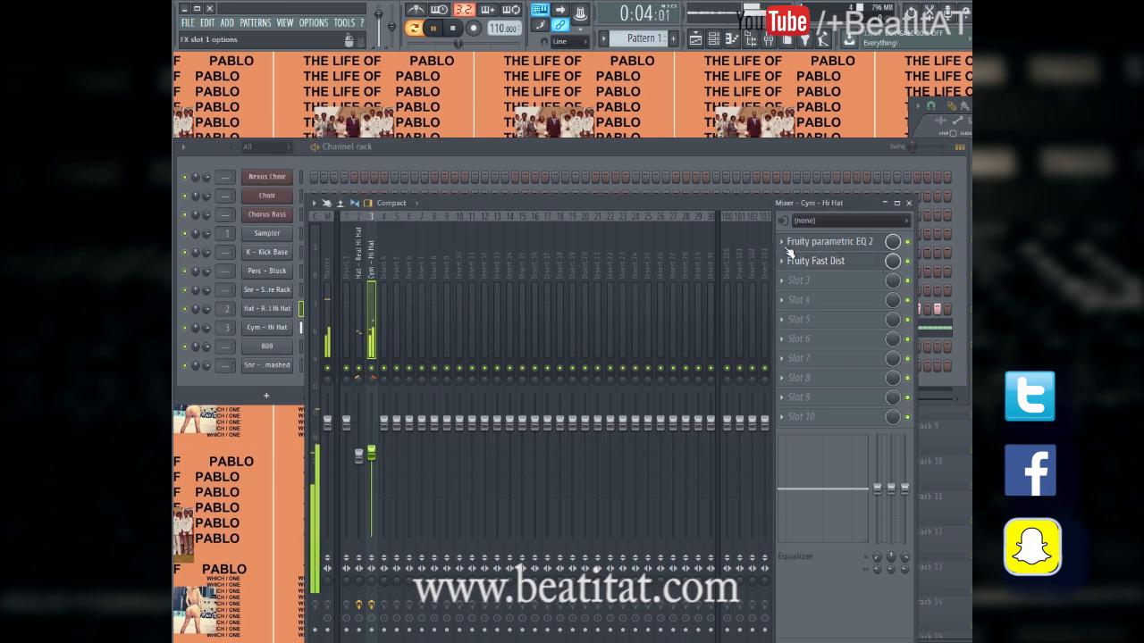
left_click_drag(374, 452, 376, 460)
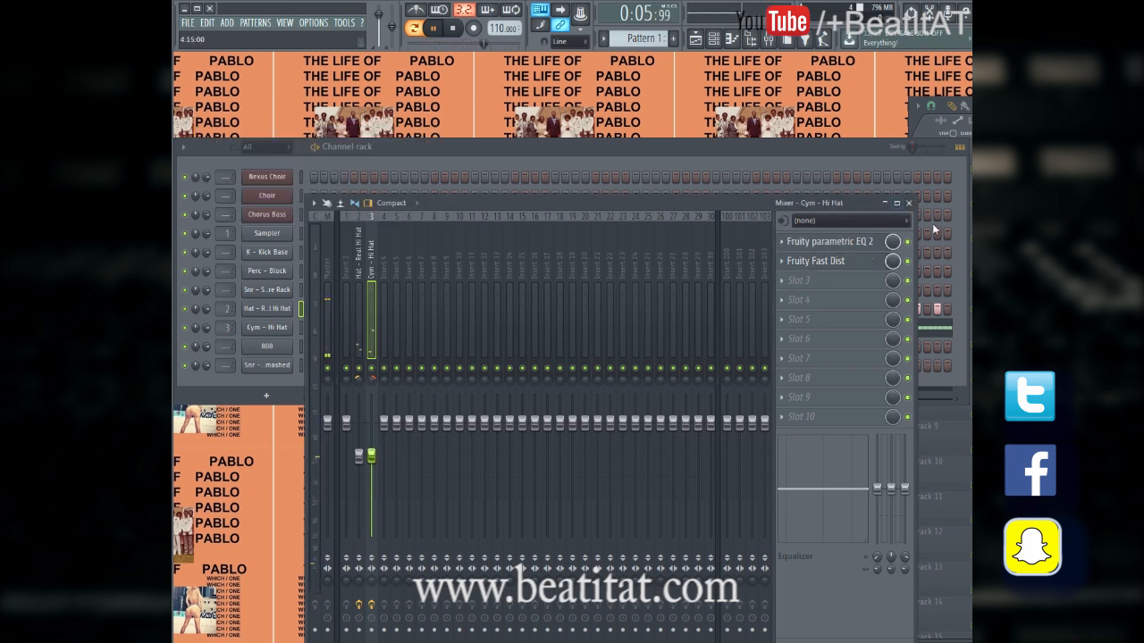
left_click(910, 203)
key("space")
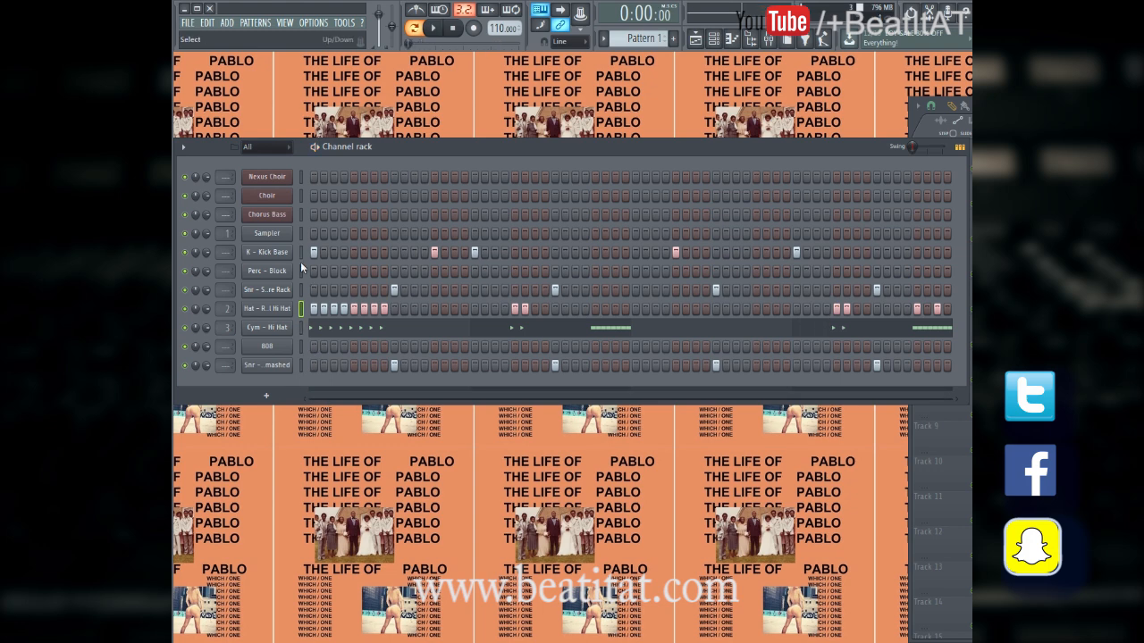
Delete the empty Sampler channel from the channel rack
right_click(290, 234)
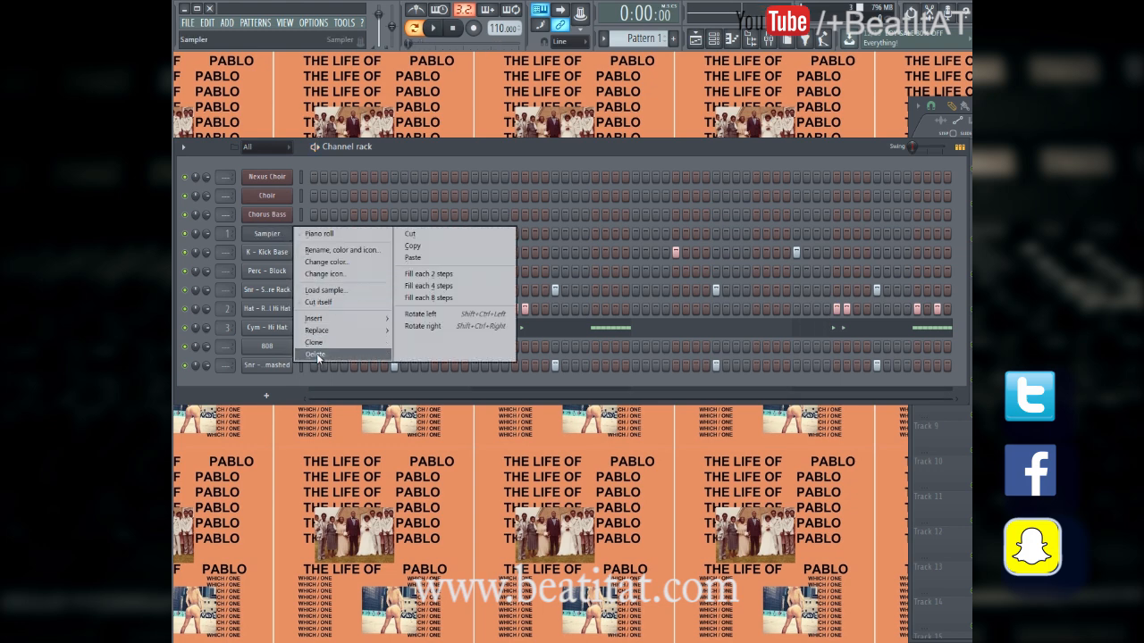
left_click(316, 357)
left_click(642, 354)
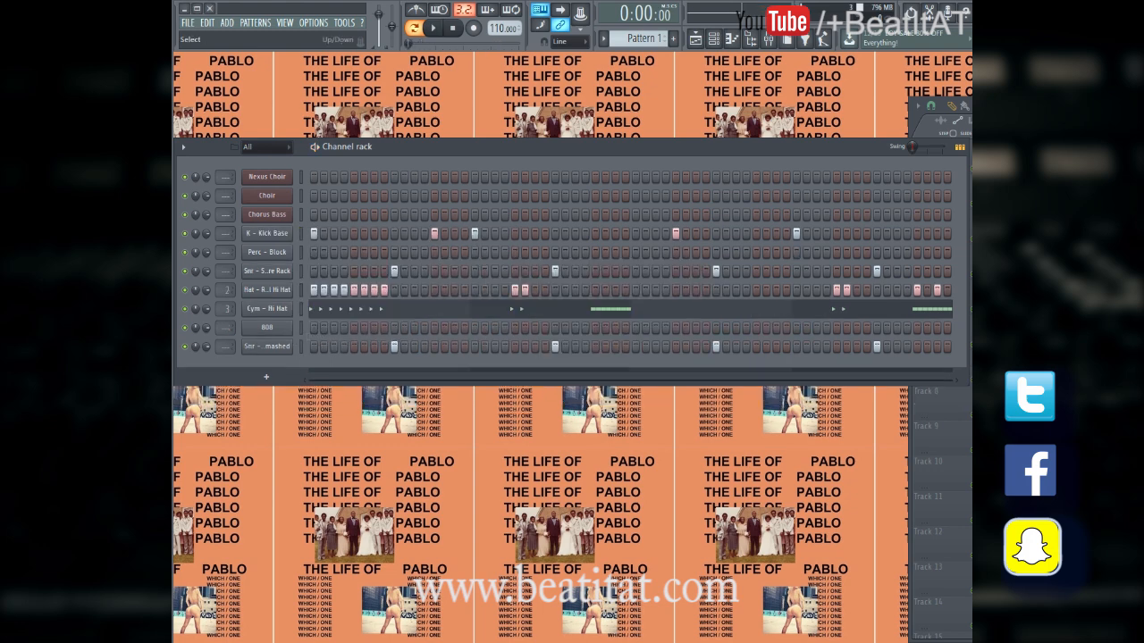
Save the project under the file name TLOP 2
left_click(189, 22)
left_click(196, 89)
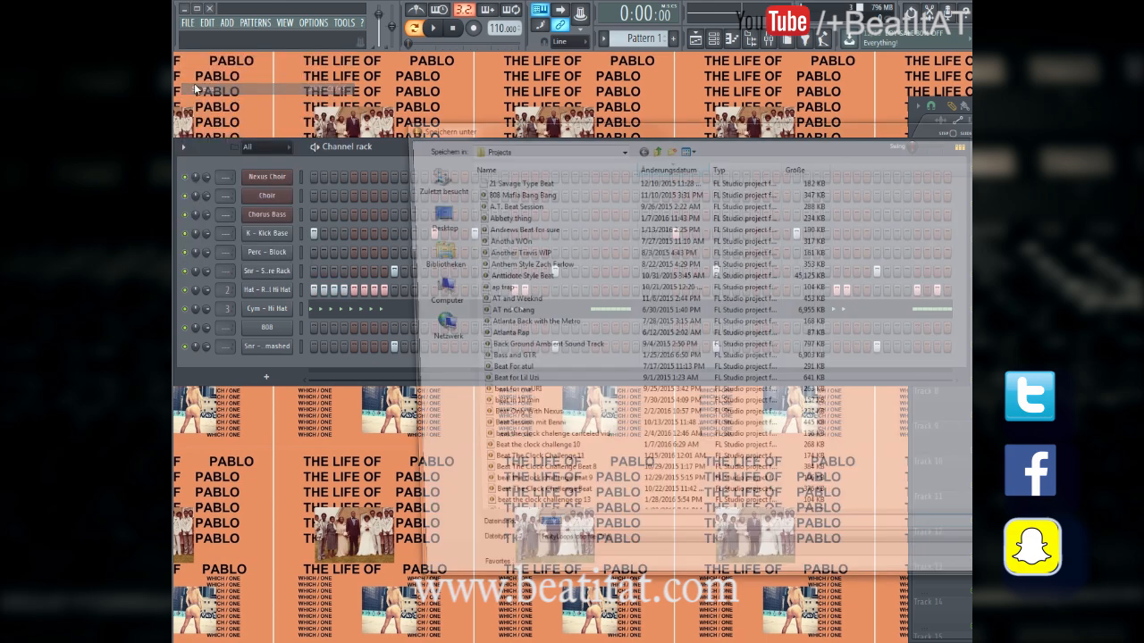
type("TLOP 2")
key("Return")
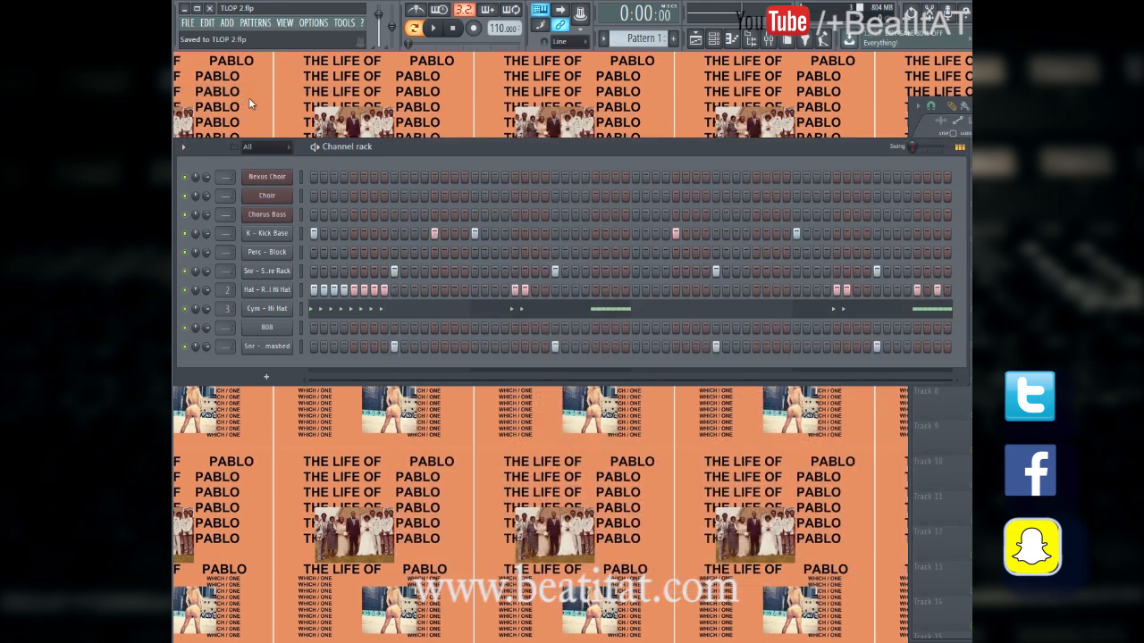
Write one-bar notes in the Choir channel's piano roll: A#5 in bar 1, F5 in bar 2 and G5 in bar 3
left_click(313, 234)
left_click(280, 196)
left_click(818, 184)
right_click(282, 195)
left_click(308, 196)
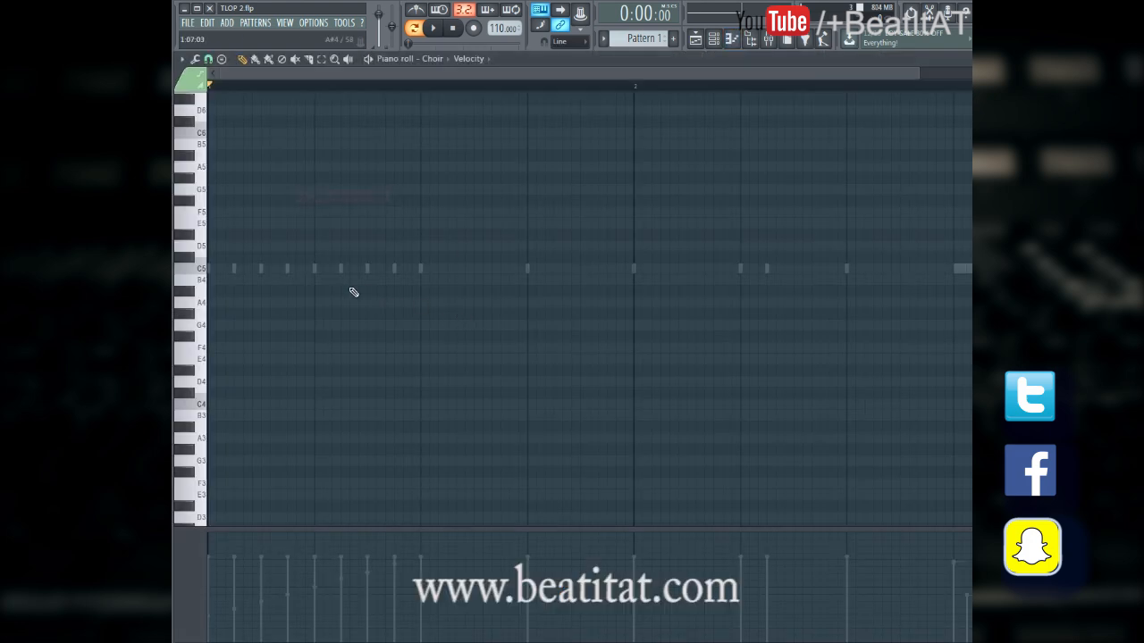
scroll(259, 245, "down", 3)
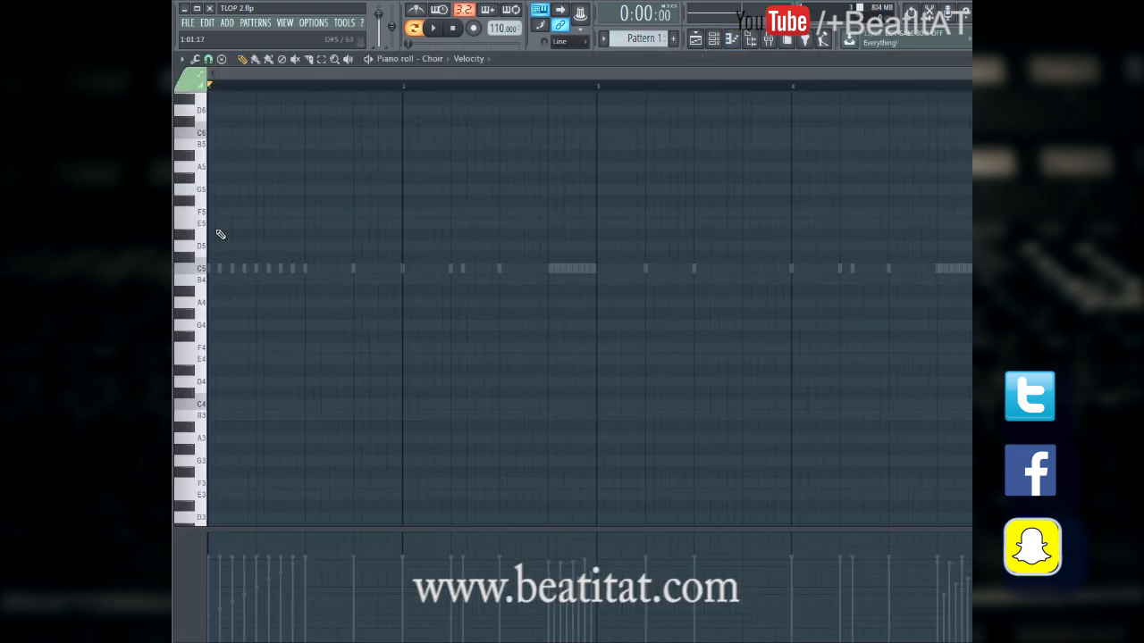
left_click(225, 145)
left_click_drag(226, 145, 402, 164)
key("space")
left_click(402, 212)
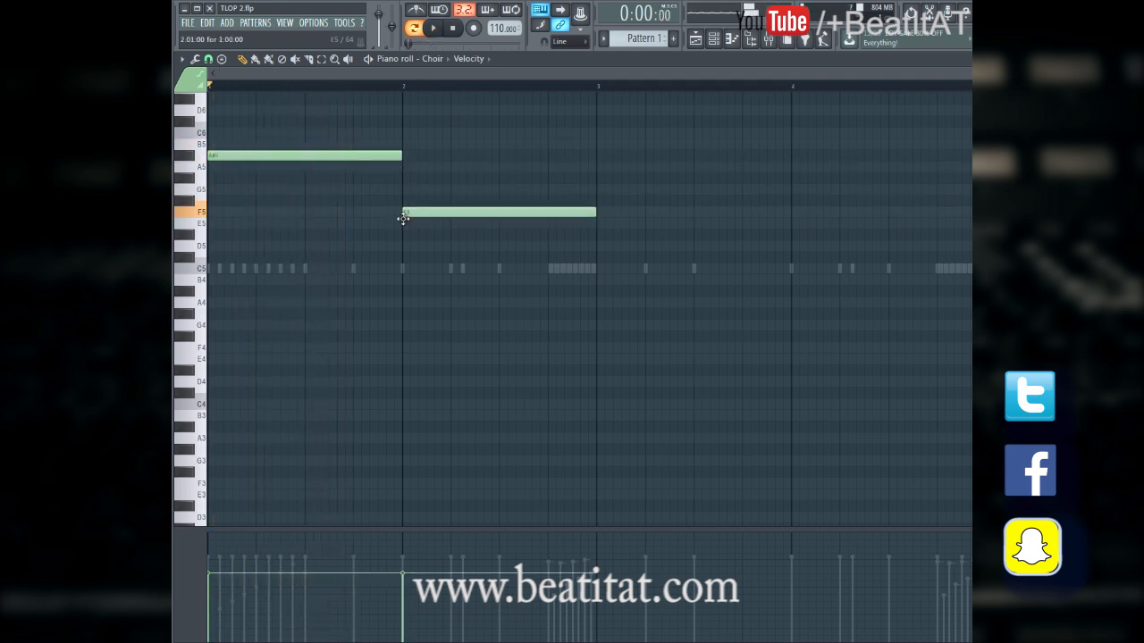
left_click(601, 188)
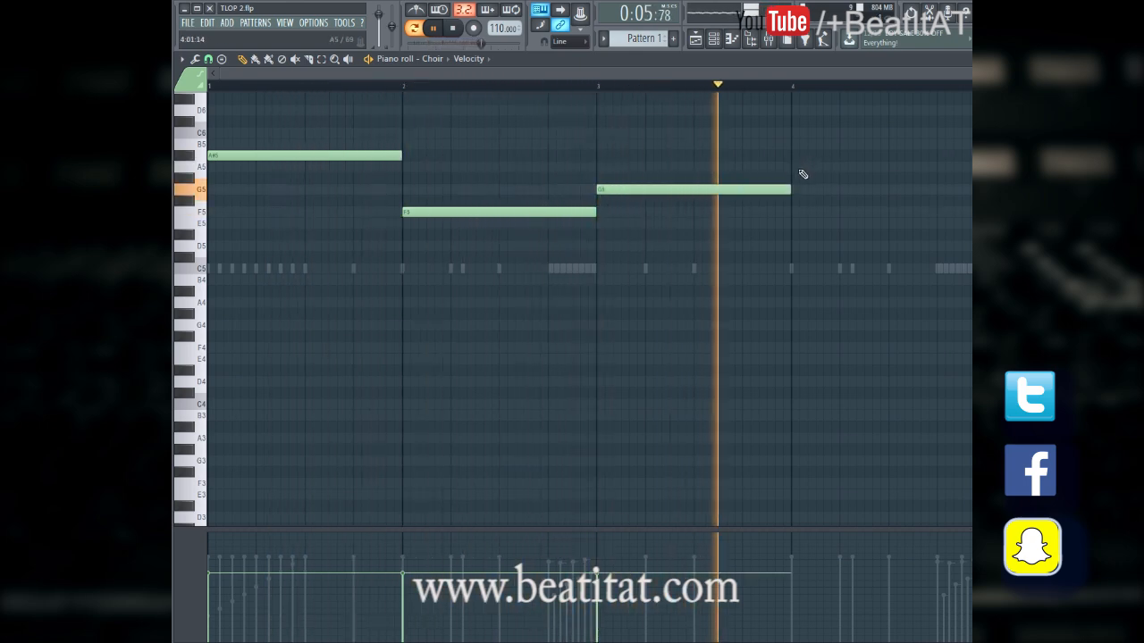
Complete bar 4 of the Choir melody with a half-bar A#5 followed by a half-bar C6, and play the pattern
left_click_drag(800, 123, 801, 155)
key("space")
left_click(819, 154)
right_click(801, 146)
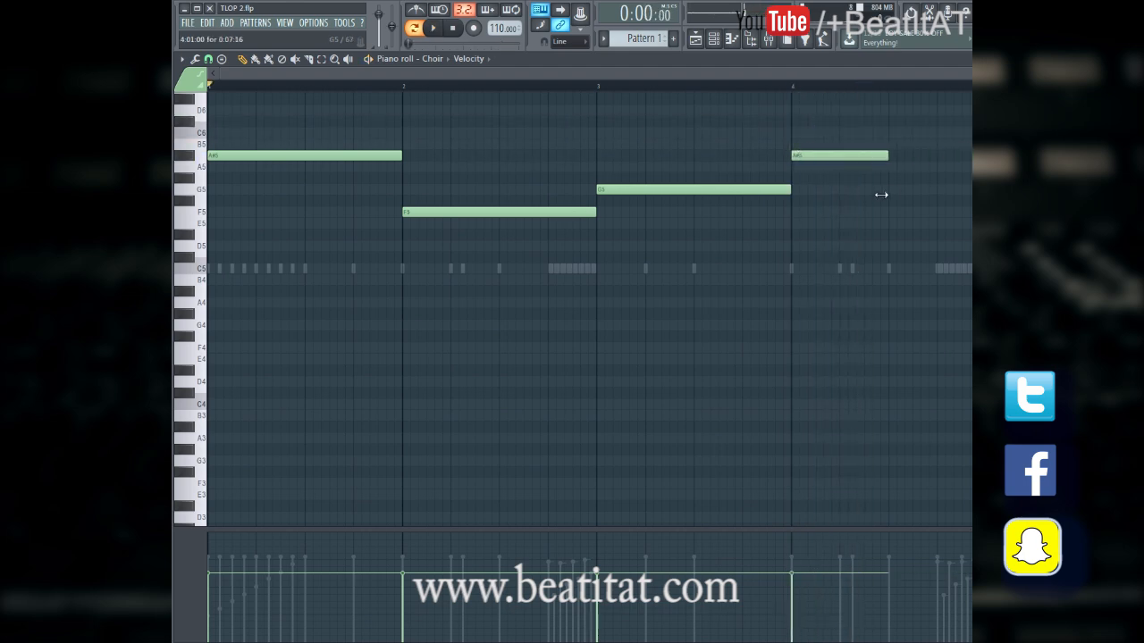
left_click(891, 133)
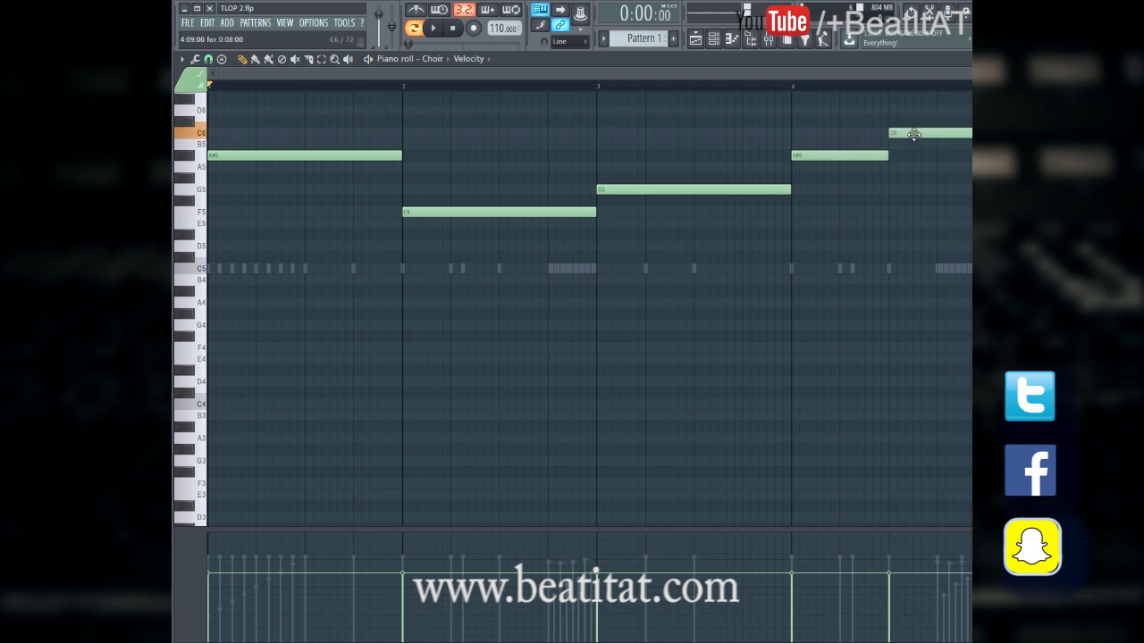
key("space")
key("Escape")
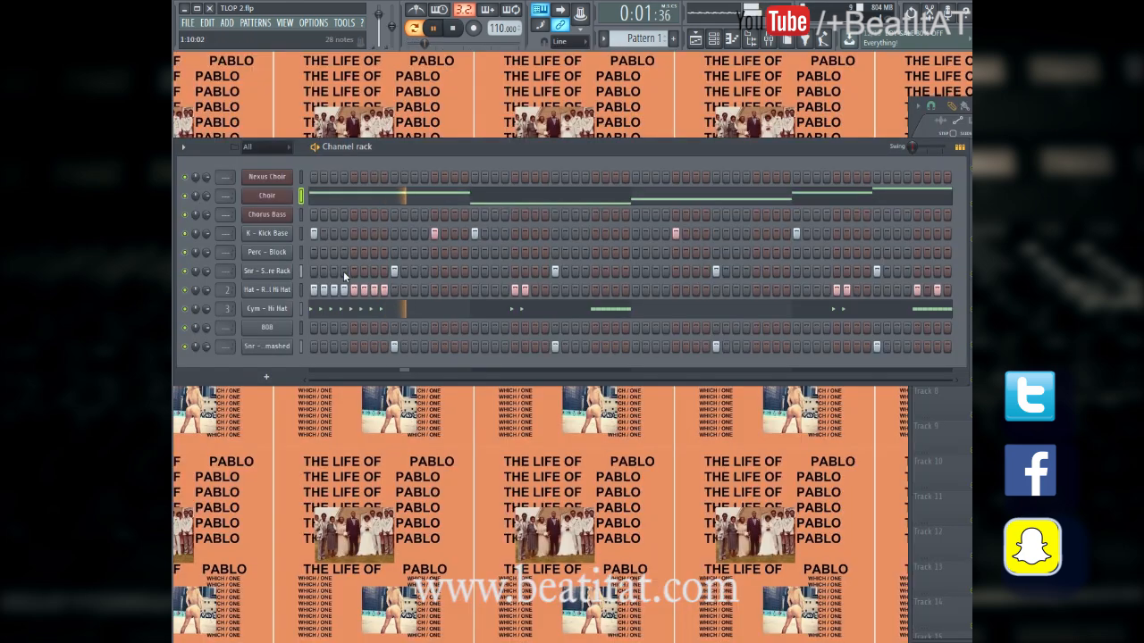
Try the copied Choir melody on the Chorus Bass channel during playback
left_click(302, 215)
key("ctrl+v")
left_click(333, 216)
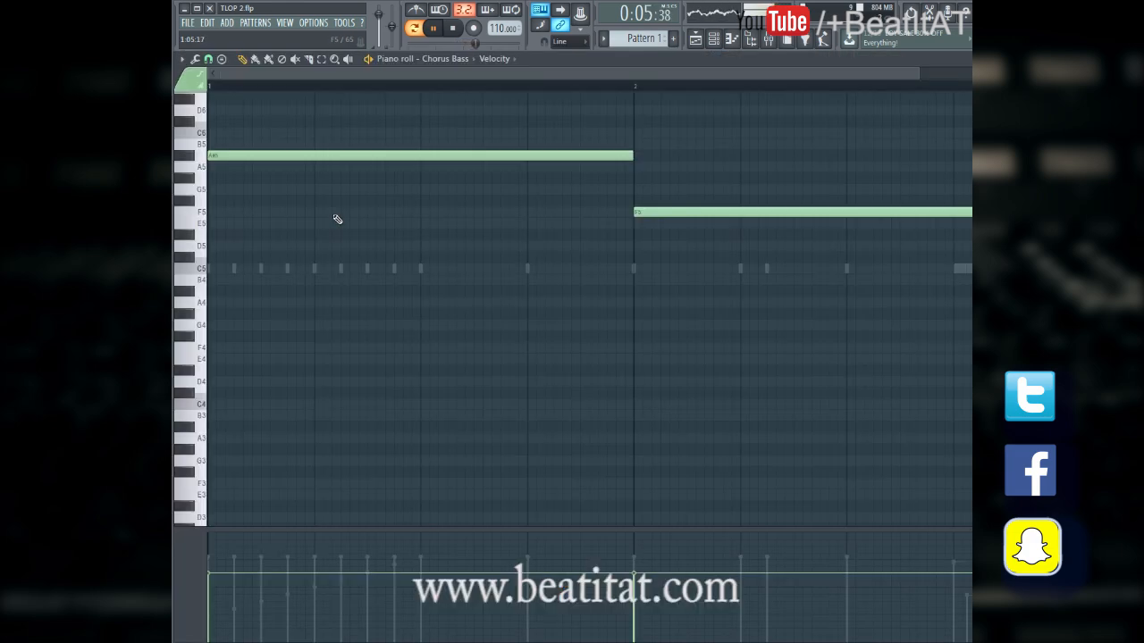
key("Escape")
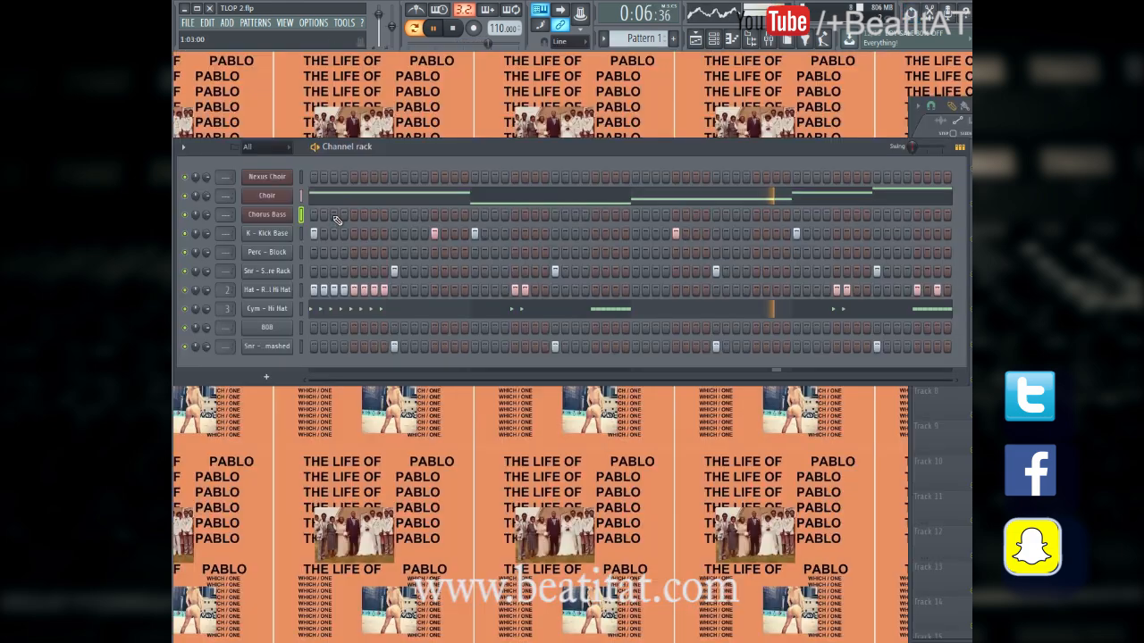
Paste the Choir melody into the Nexus Choir channel and listen to the layered pattern
left_click(303, 177)
key("ctrl+v")
left_click(386, 177)
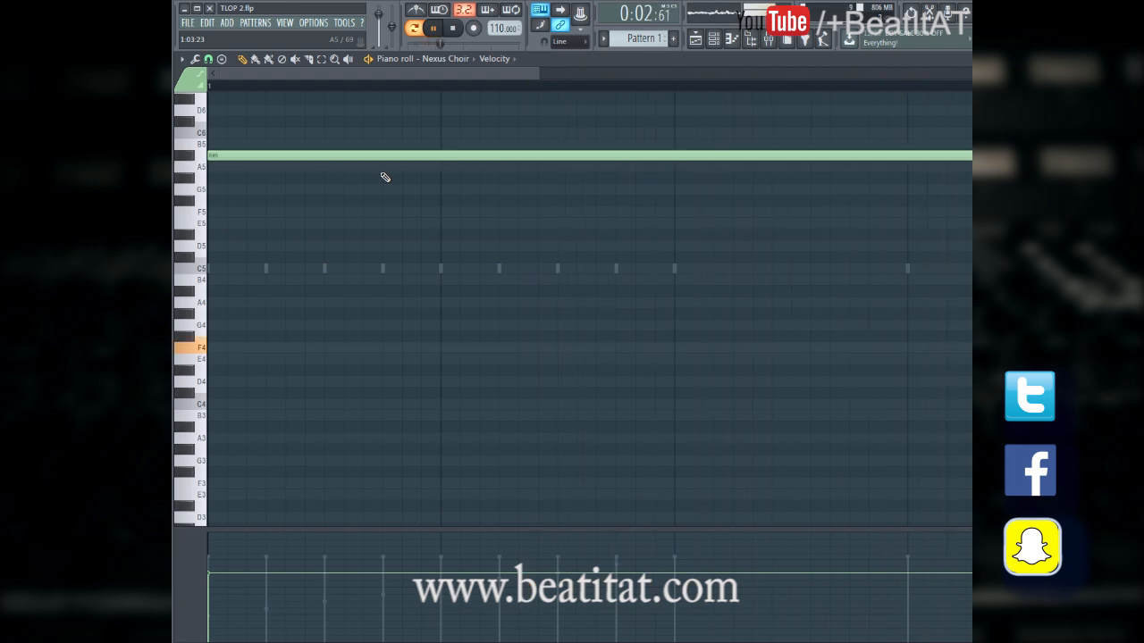
key("Escape")
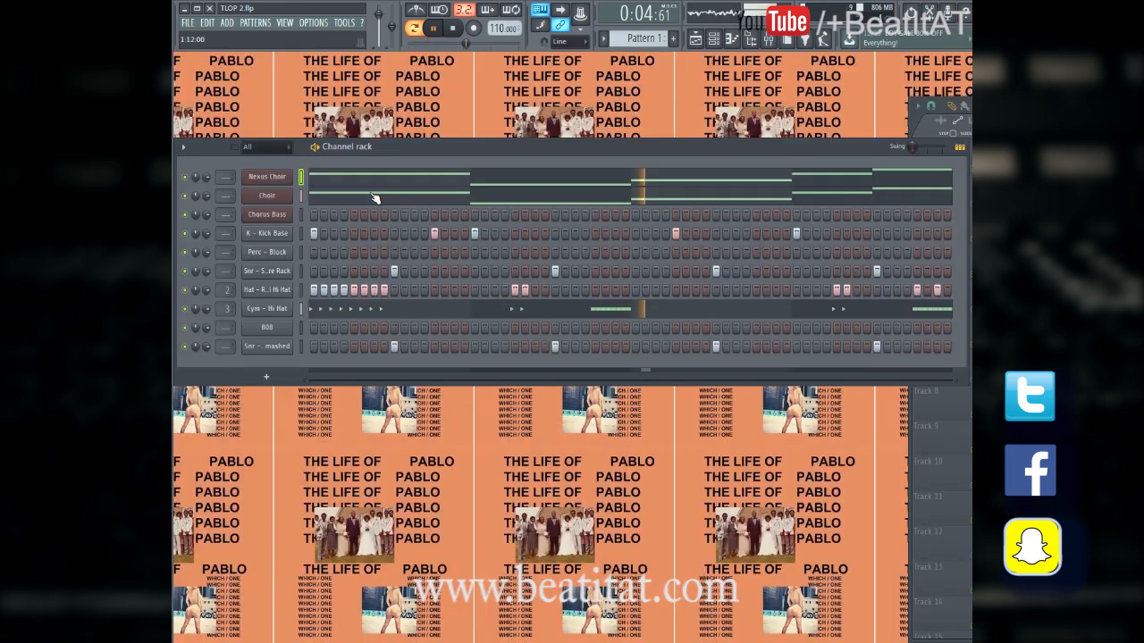
key("space")
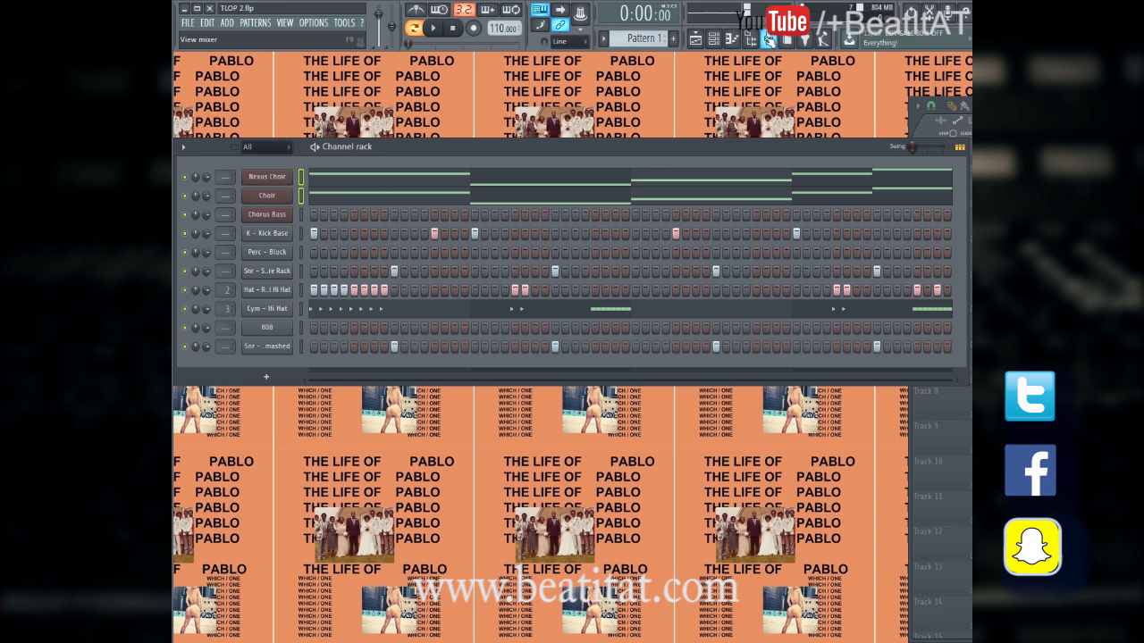
Route the Nexus Choir and Choir channels to mixer tracks 4 and 5
left_click(768, 39)
left_click(372, 286)
right_click(383, 286)
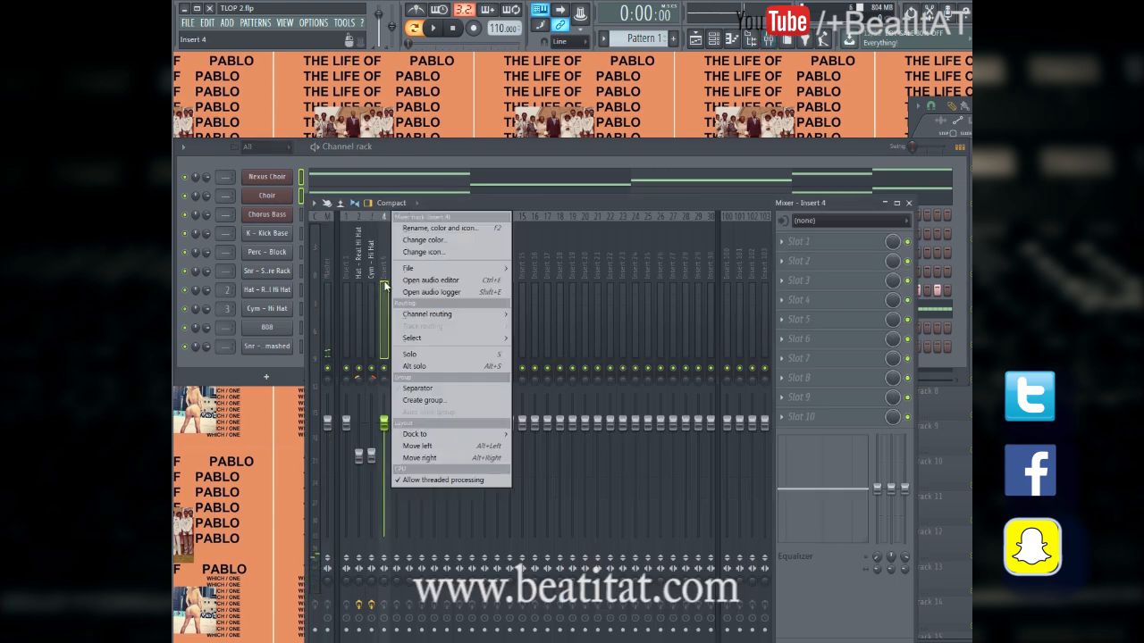
mouse_move(498, 314)
left_click(572, 328)
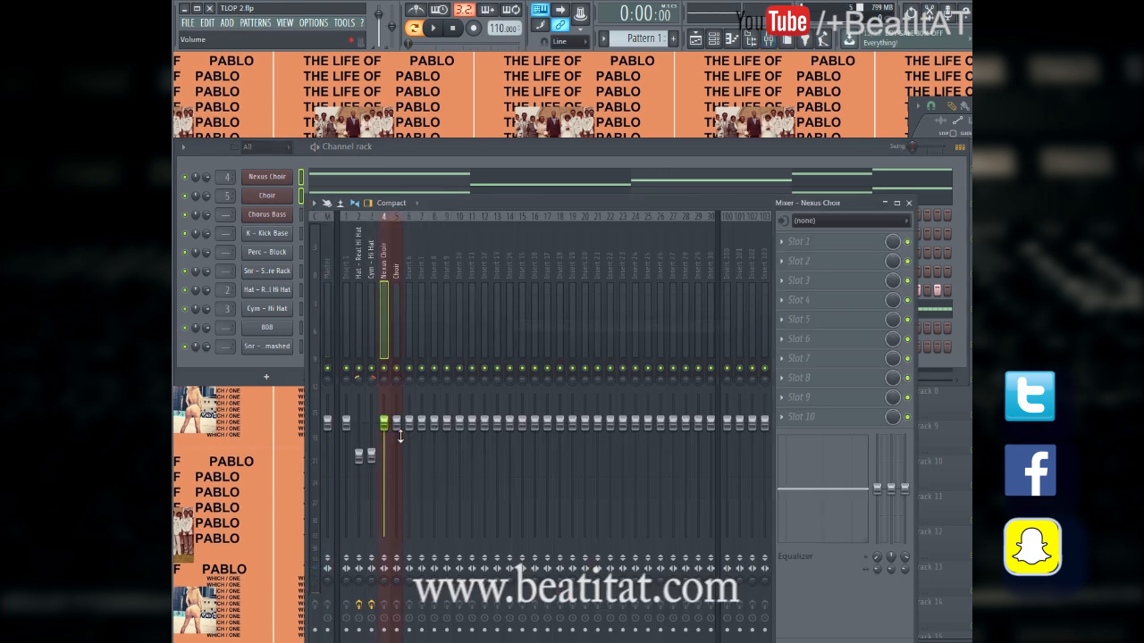
Load Fruity Parametric EQ 2 into slot 1 of the Nexus Choir track, cutting the lows and slightly boosting the mids, and lower the track's volume
left_click(808, 237)
left_click(841, 508)
key("space")
left_click_drag(319, 336, 321, 338)
left_click_drag(356, 254, 426, 250)
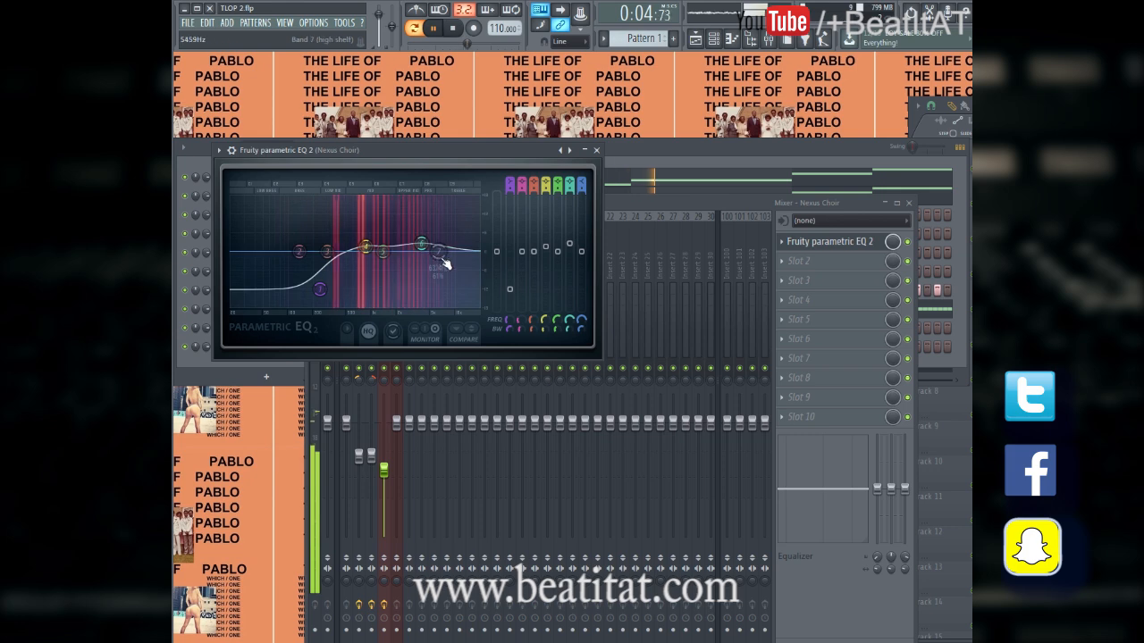
left_click(596, 150)
key("space")
Add Fruity Reeverb 2 to slot 2 of the Nexus Choir track, check the Nexus synth's settings, and raise the reverb's low cut to about 1075 Hz
left_click(836, 261)
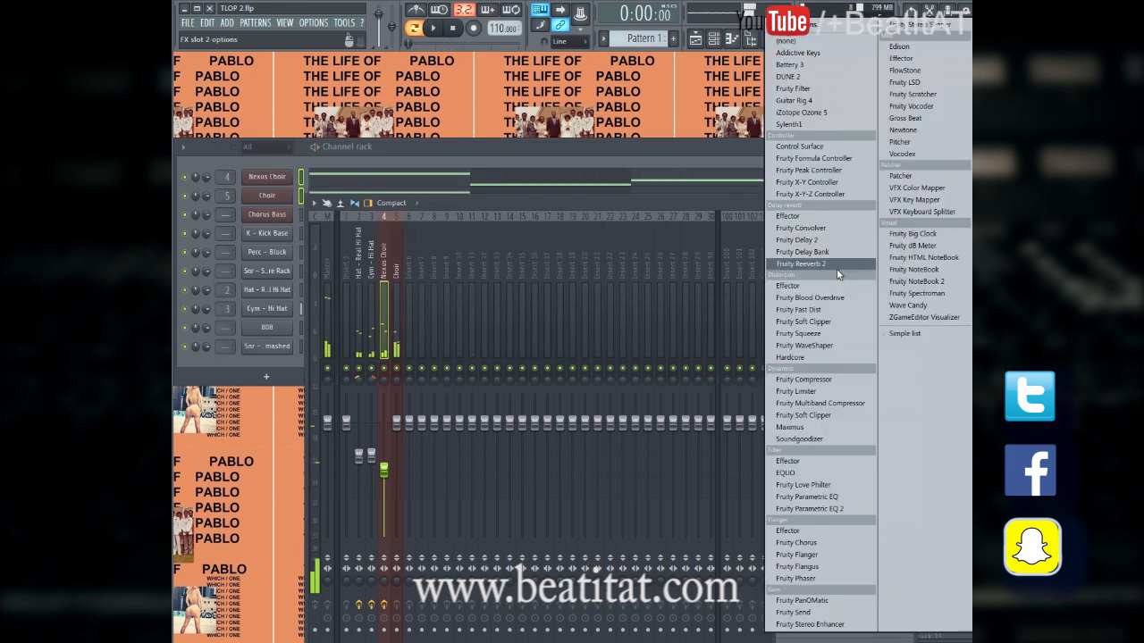
left_click(837, 266)
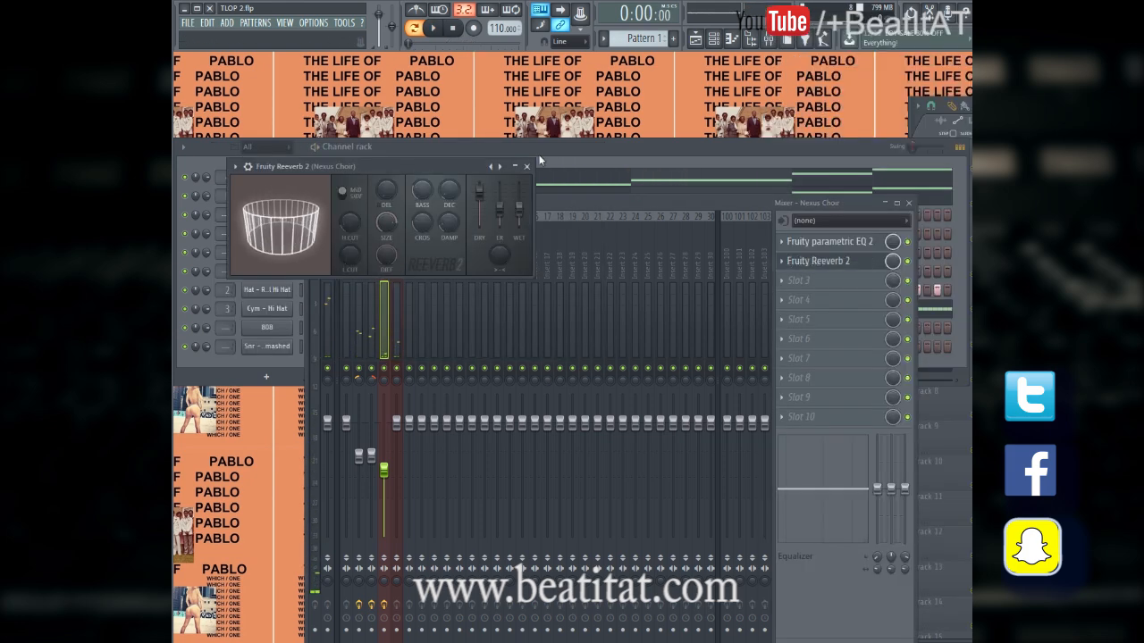
left_click(545, 157)
left_click(266, 178)
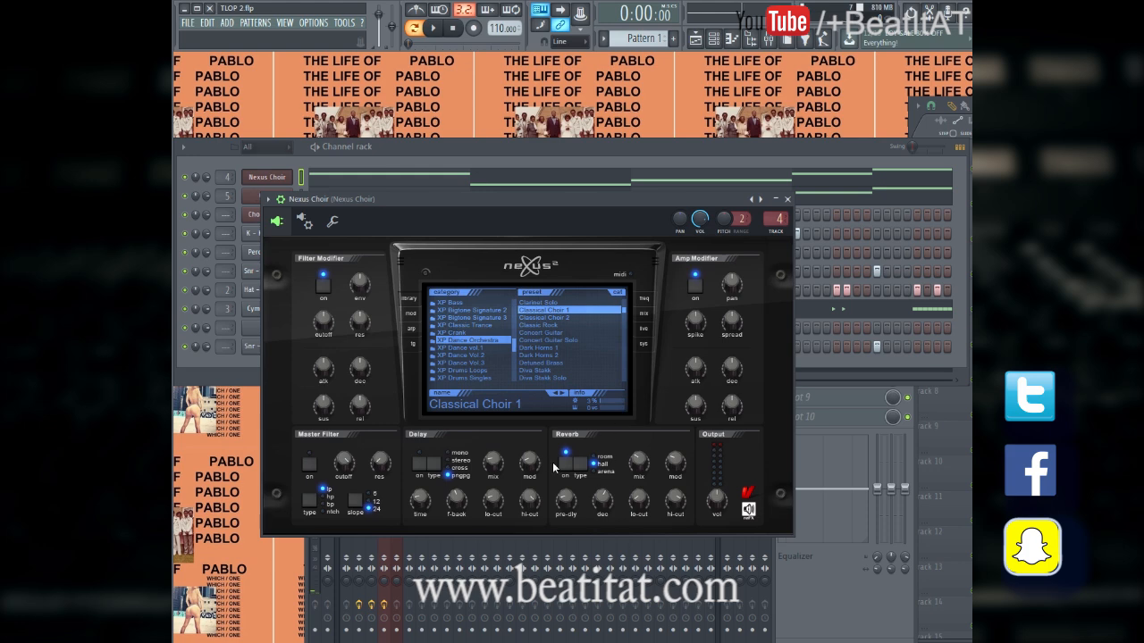
left_click(789, 199)
left_click(856, 611)
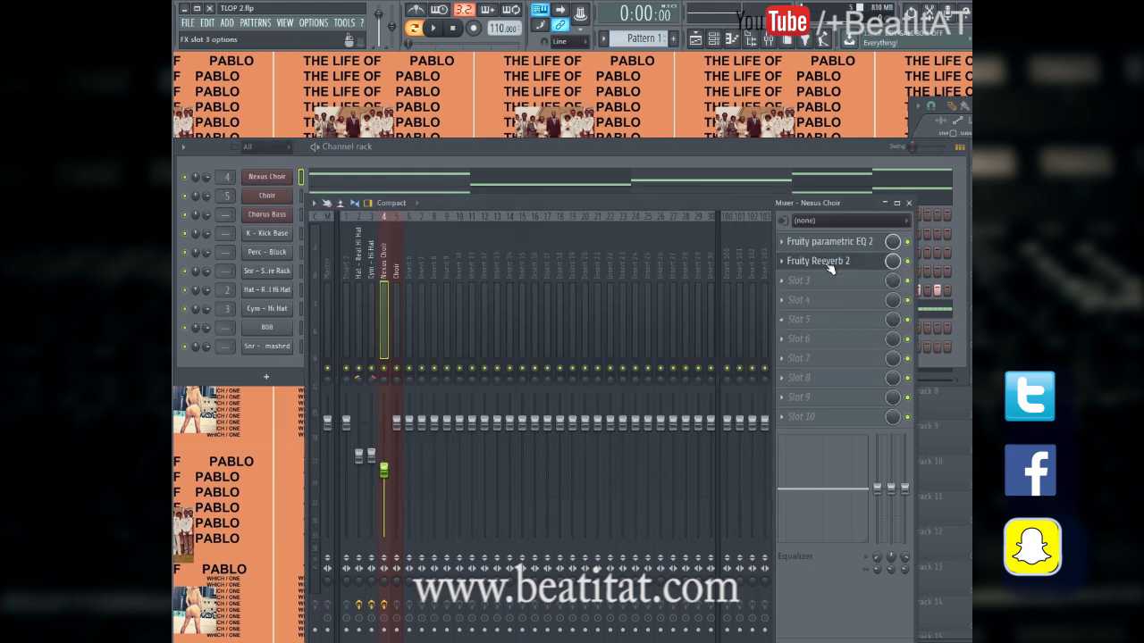
left_click(830, 263)
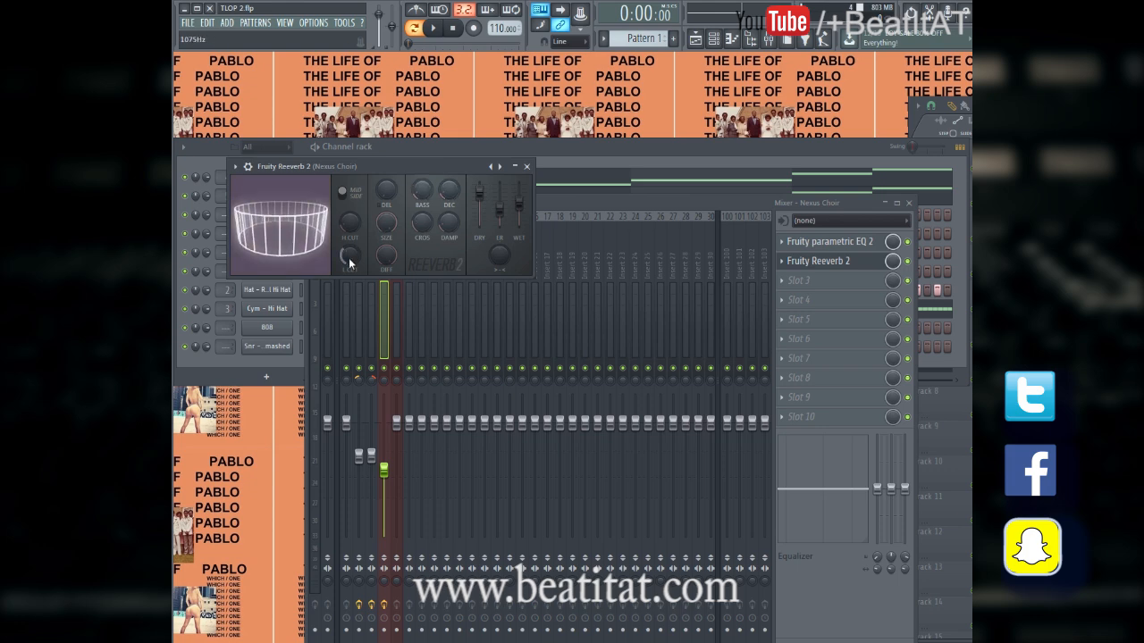
key("space")
left_click(526, 167)
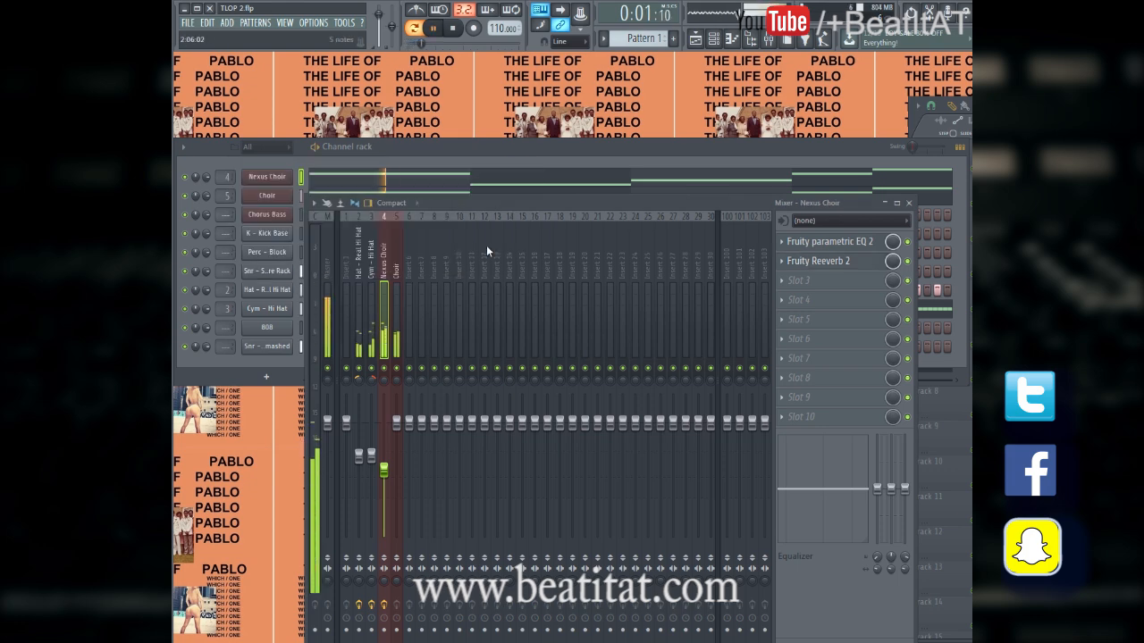
Slightly lower the Nexus Choir track's volume and add Fruity Stereo Enhancer to slot 3 with adjusted stereo separation
left_click_drag(384, 477, 384, 484)
left_click(798, 279)
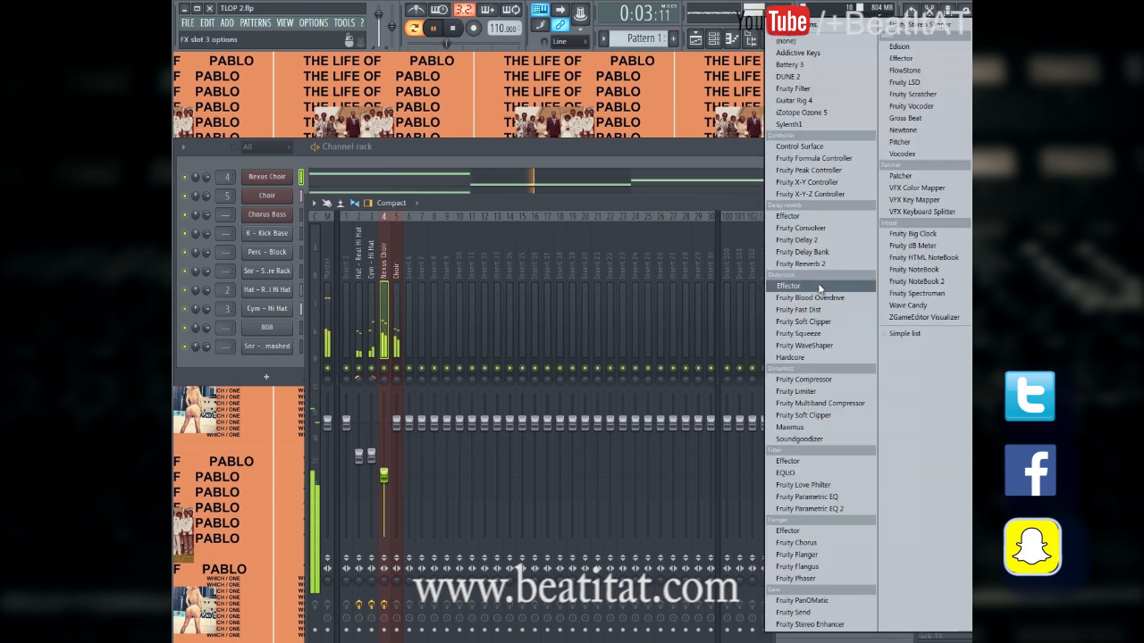
left_click(838, 628)
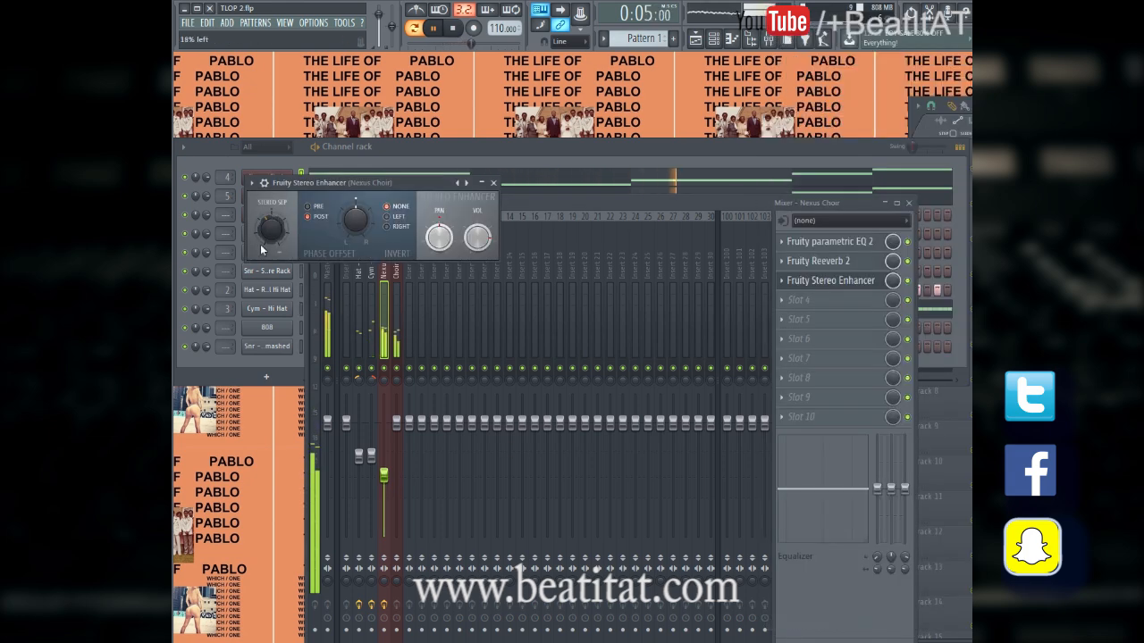
left_click(493, 182)
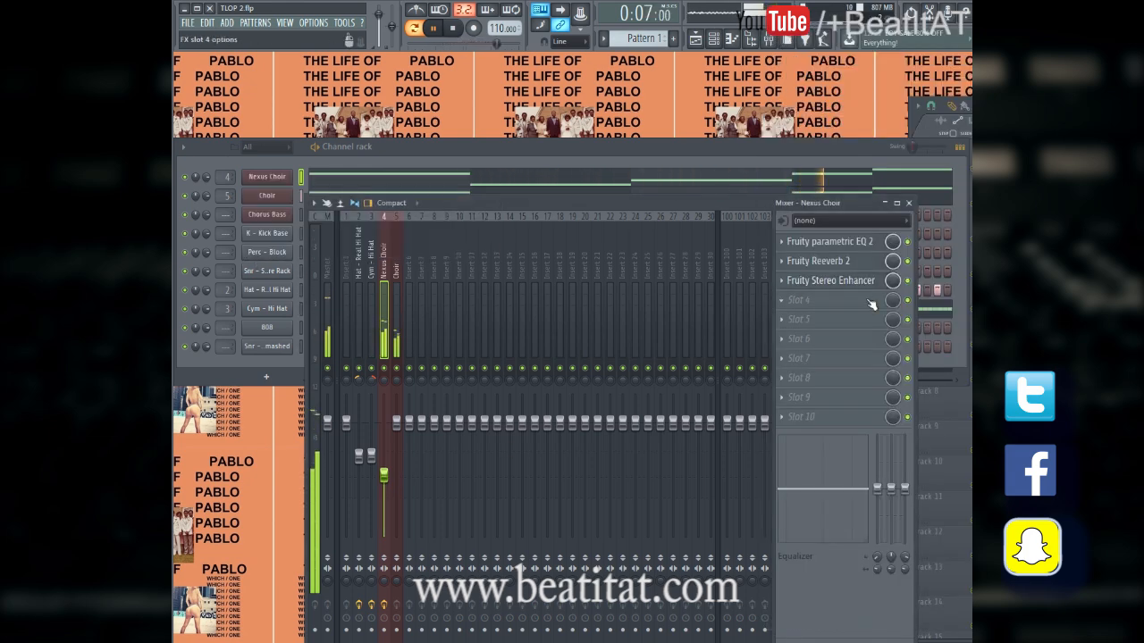
key("space")
Add Gross Beat to slot 6 of the Nexus Choir track with the Saw Gate 1 volume preset and audition it
left_click(826, 340)
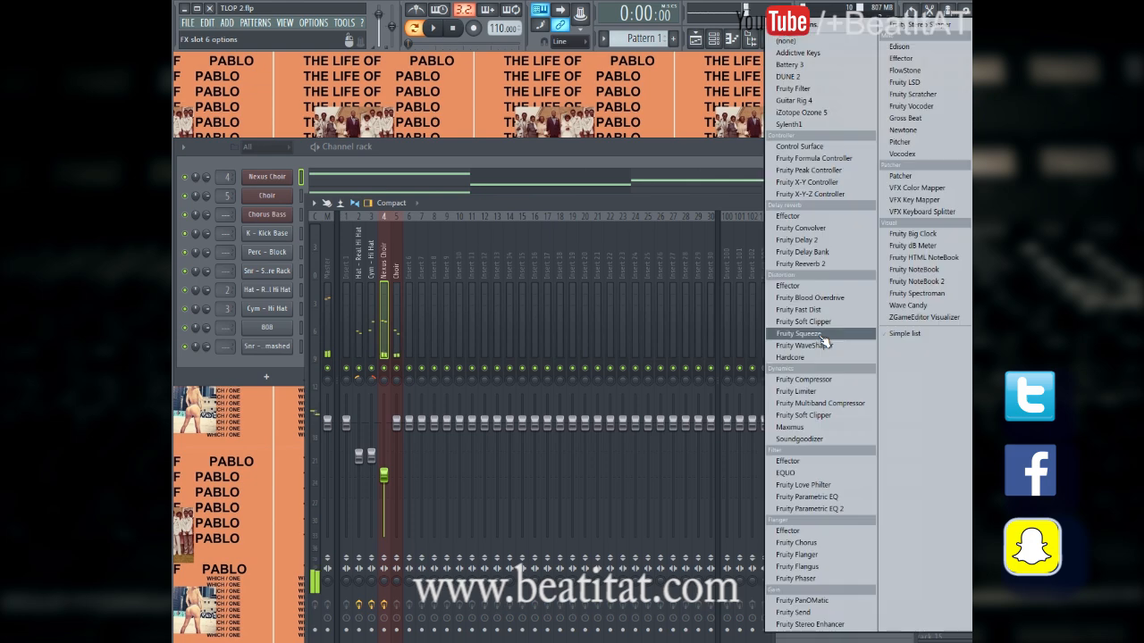
left_click(906, 117)
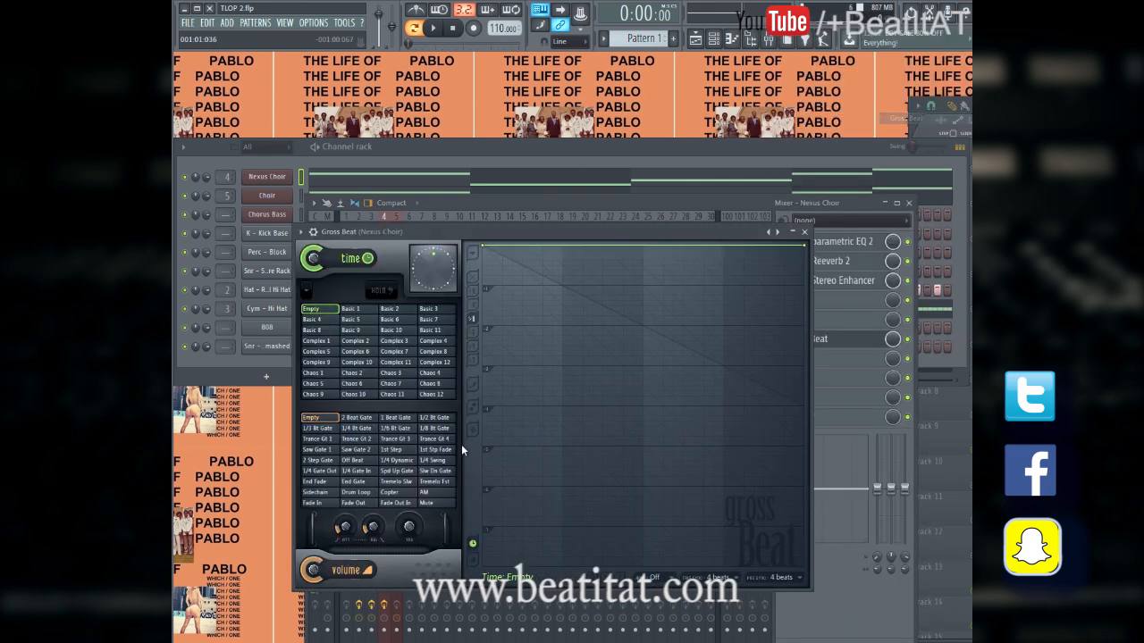
left_click(326, 450)
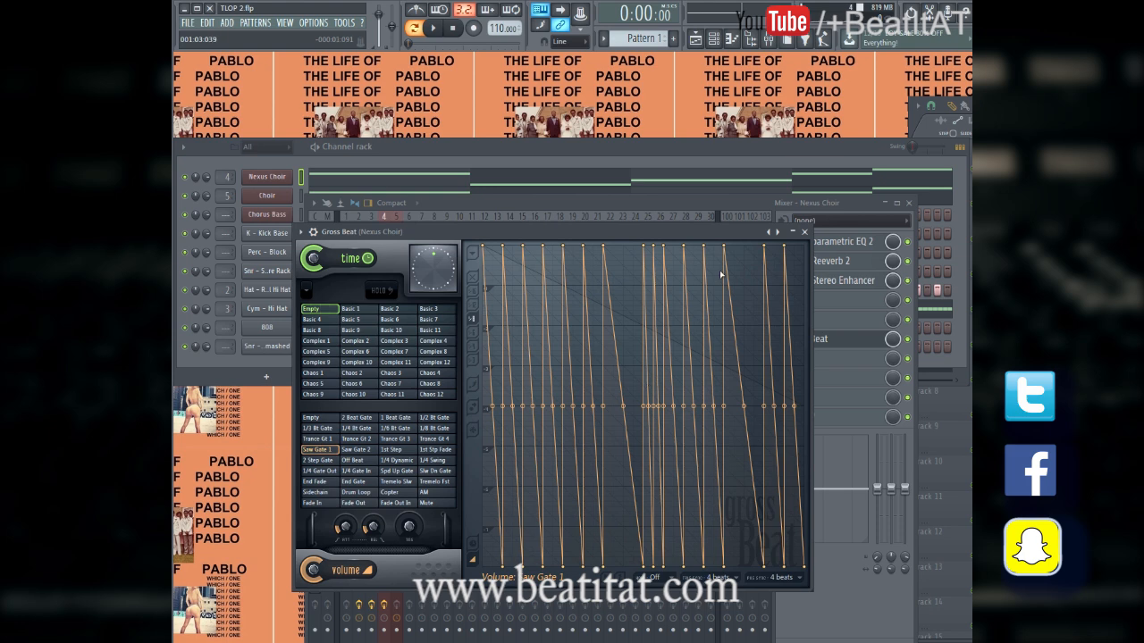
left_click(330, 453)
key("space")
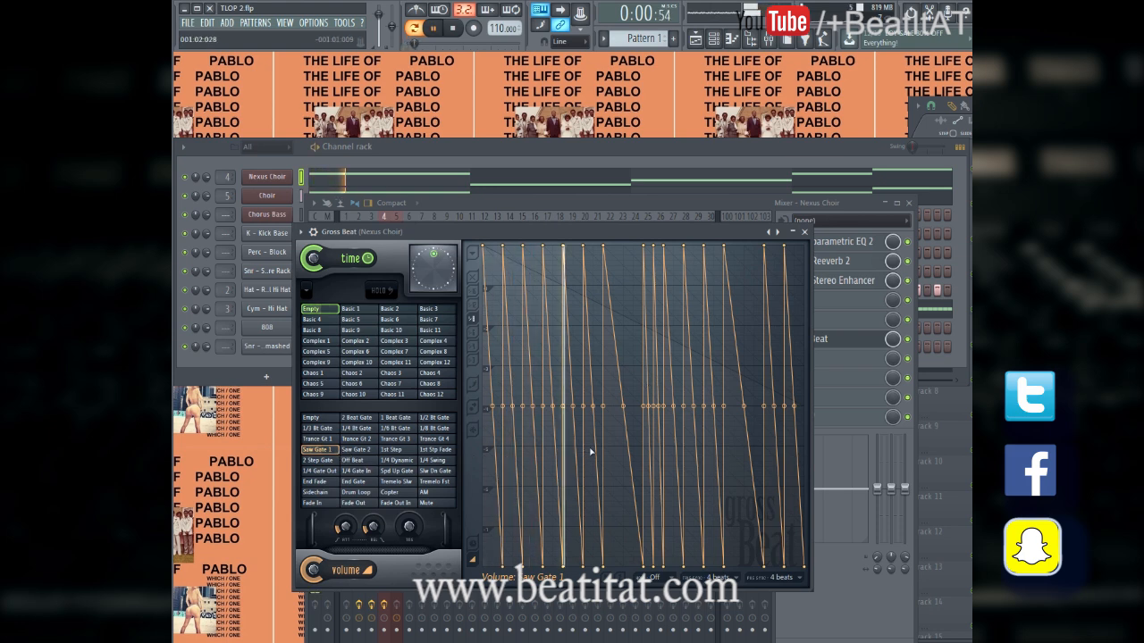
left_click(804, 233)
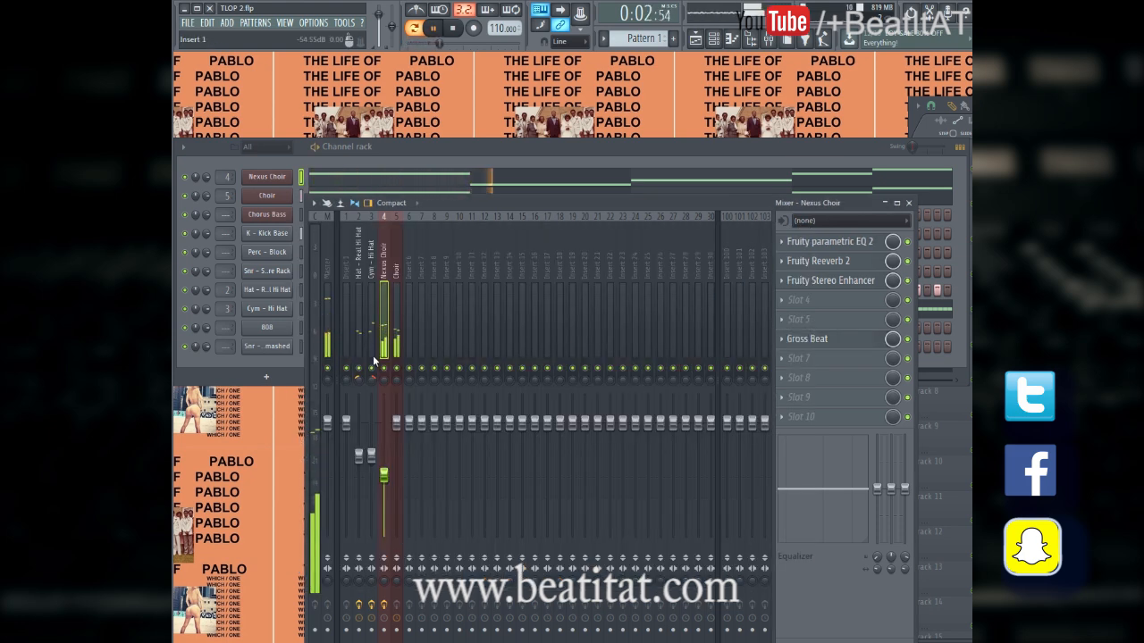
key("space")
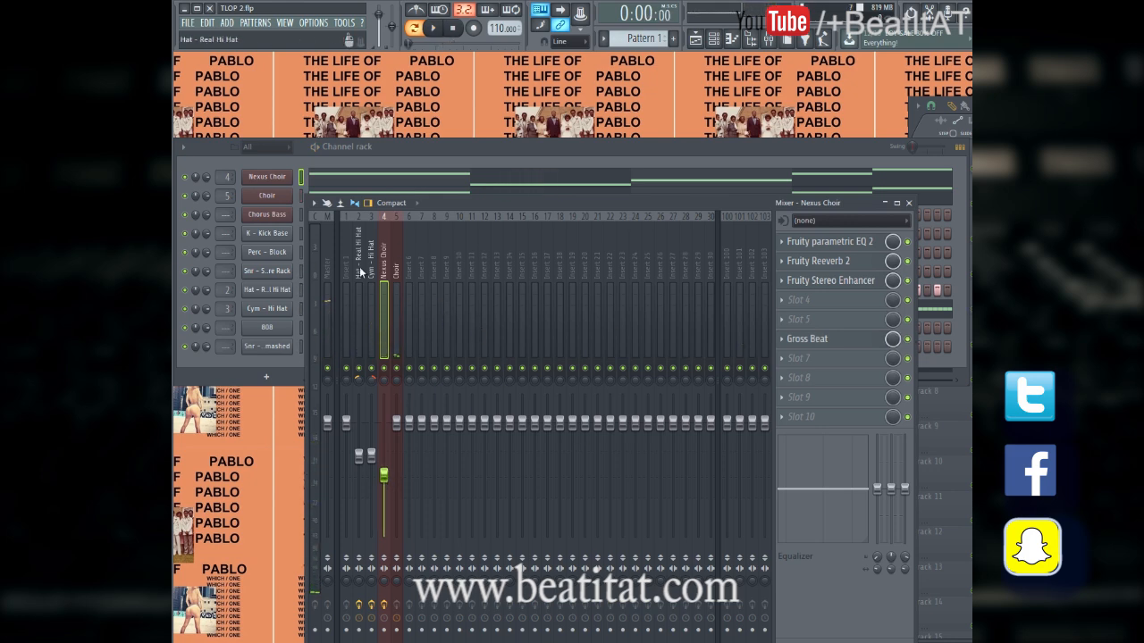
Load Fruity Parametric EQ 2 into slot 1 of the Choir mixer track, cut the lows, adjust the upper bands, and lower the track's volume
left_click(396, 260)
left_click(841, 252)
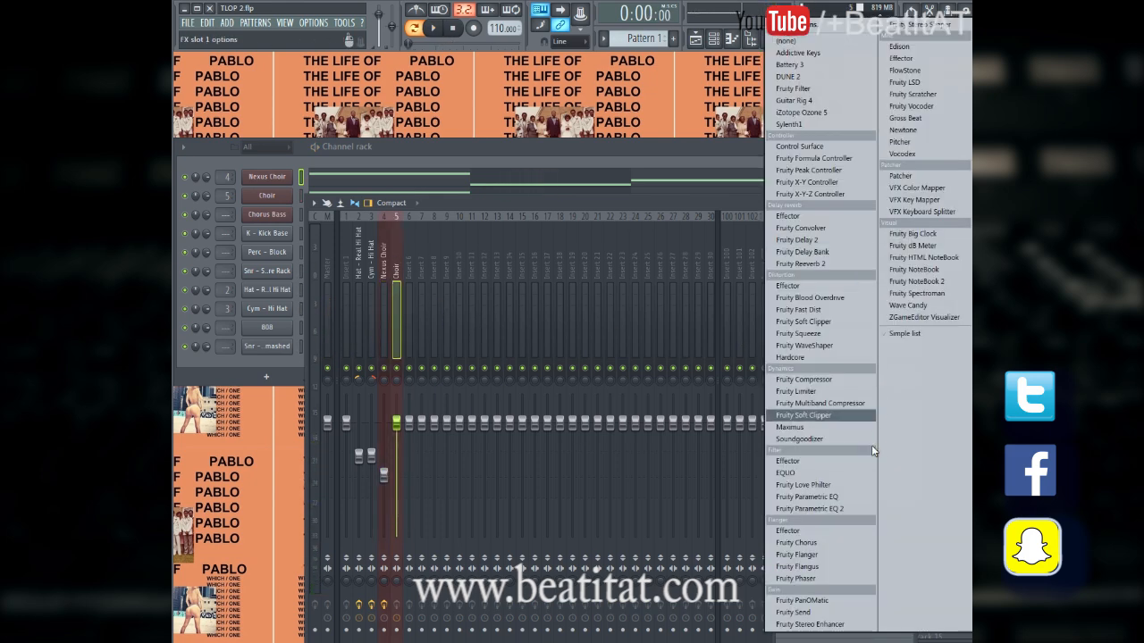
left_click(847, 506)
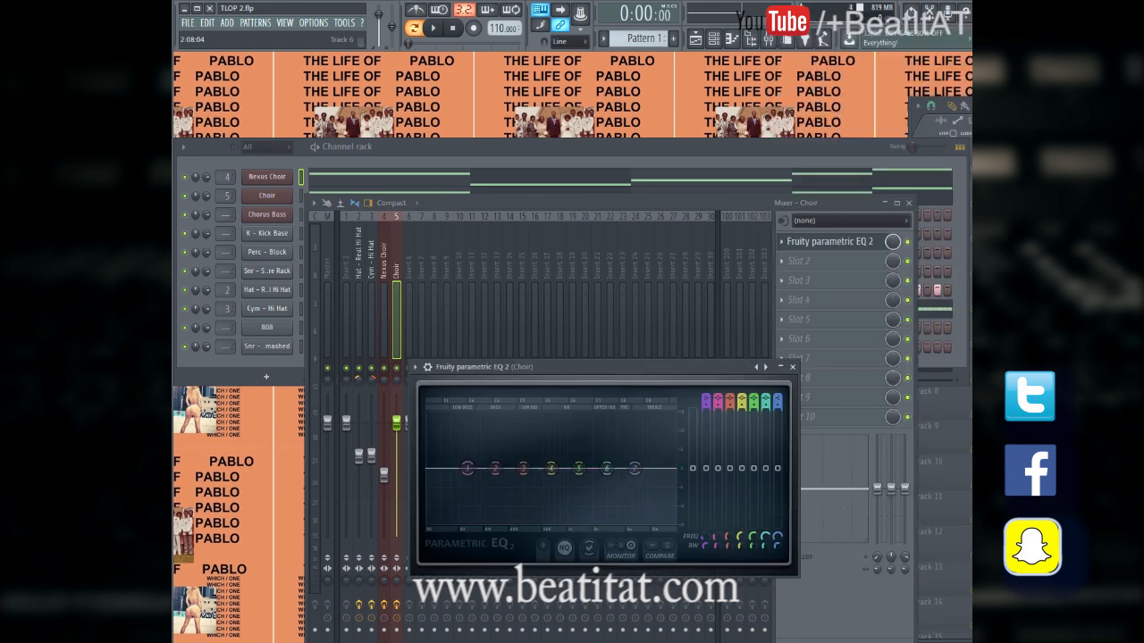
left_click_drag(466, 468, 474, 501)
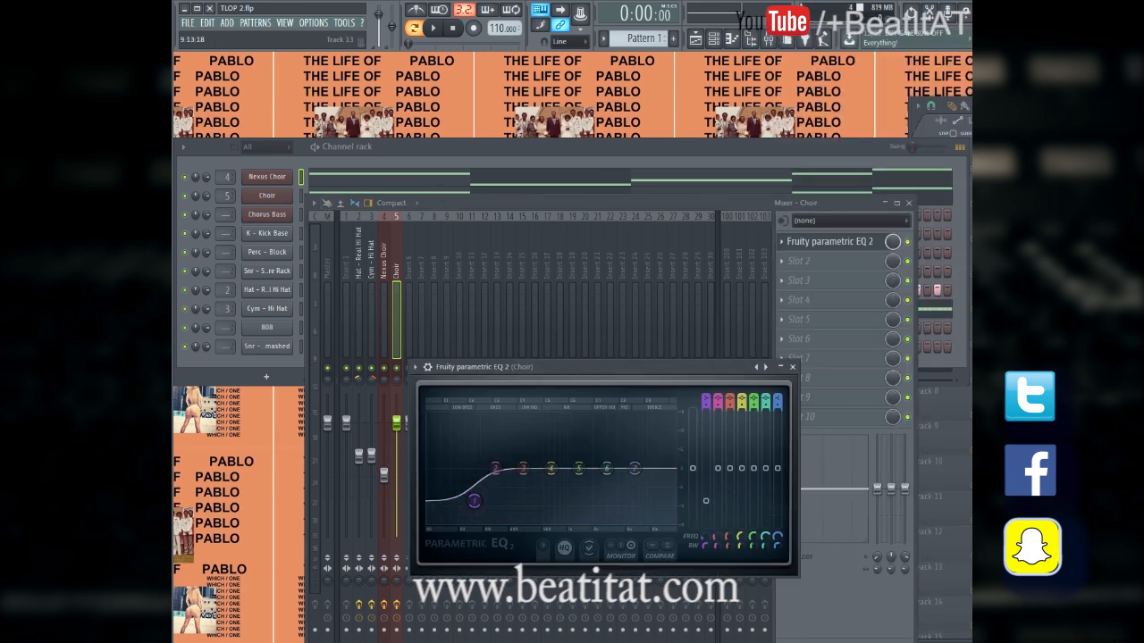
key("space")
mouse_move(579, 471)
left_mouse_down()
mouse_move(579, 460)
mouse_move(542, 450)
mouse_move(544, 471)
mouse_move(565, 463)
mouse_move(528, 468)
mouse_move(550, 478)
mouse_move(590, 465)
left_mouse_up()
left_click_drag(477, 504, 481, 554)
mouse_move(641, 483)
left_mouse_down()
mouse_move(672, 501)
mouse_move(644, 466)
left_mouse_up()
left_click(792, 367)
left_click_drag(397, 422, 407, 461)
Add Fruity Reeverb 2 to slot 2 of the Choir mixer track and return to the channel rack
left_click(813, 260)
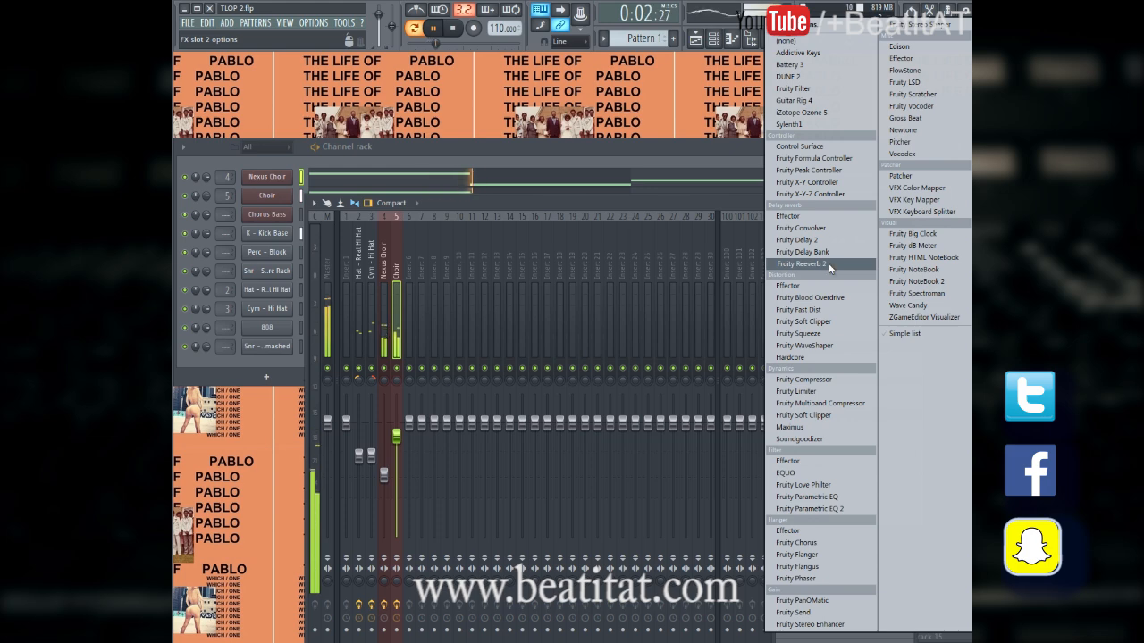
left_click(831, 266)
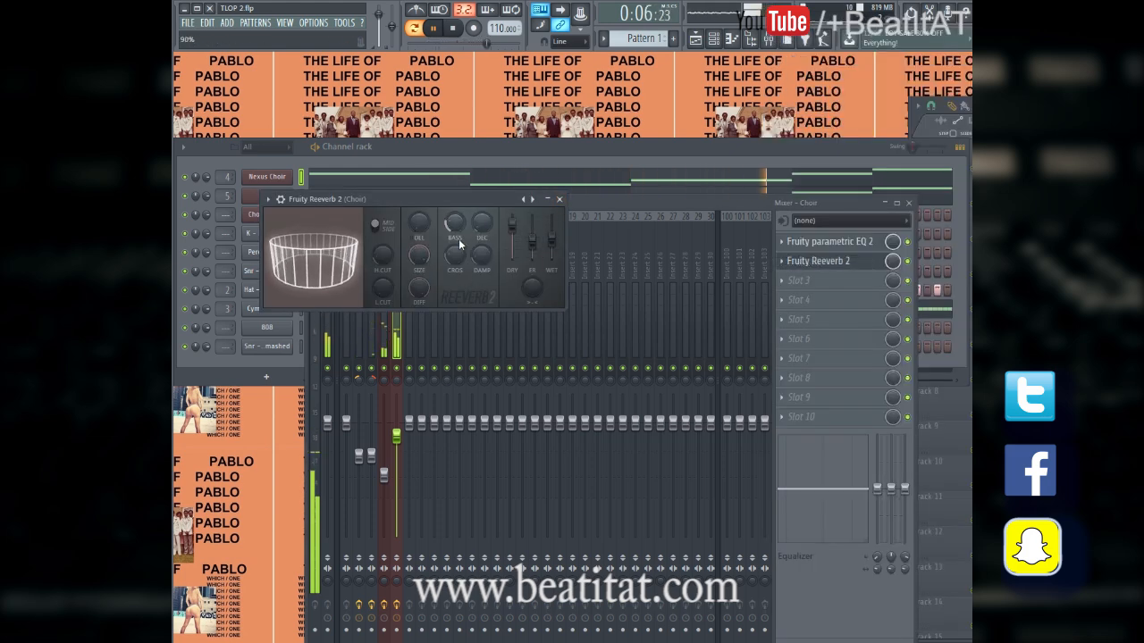
left_click(560, 200)
left_click(650, 161)
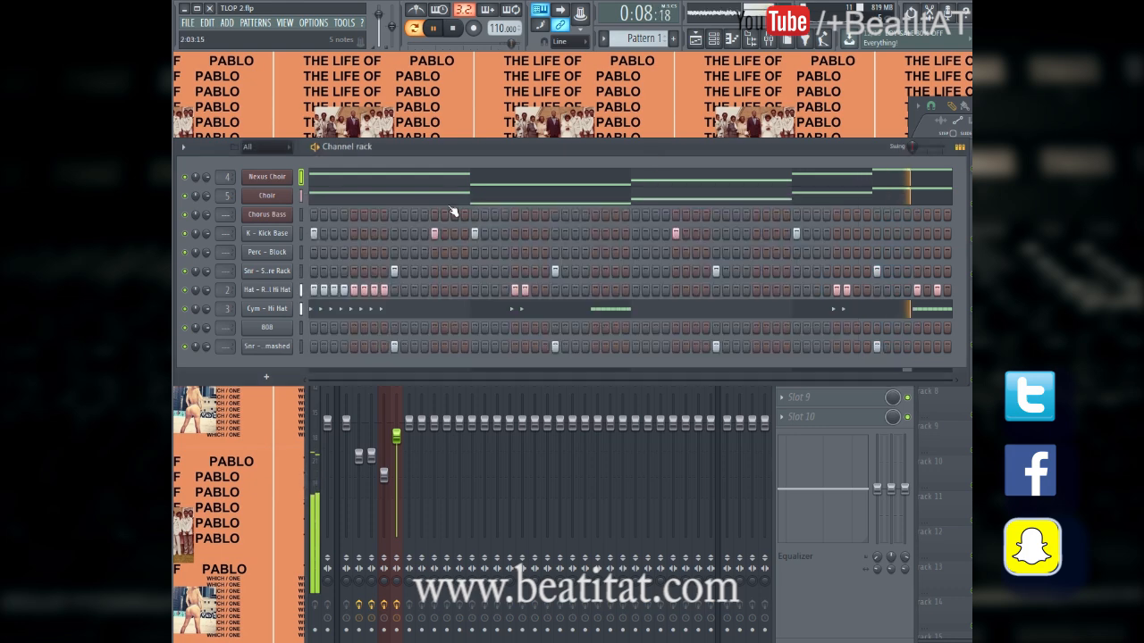
Duplicate all Nexus Choir notes one octave lower and reduce the velocity of the copies evenly
left_click(416, 185)
scroll(464, 255, "down", 3)
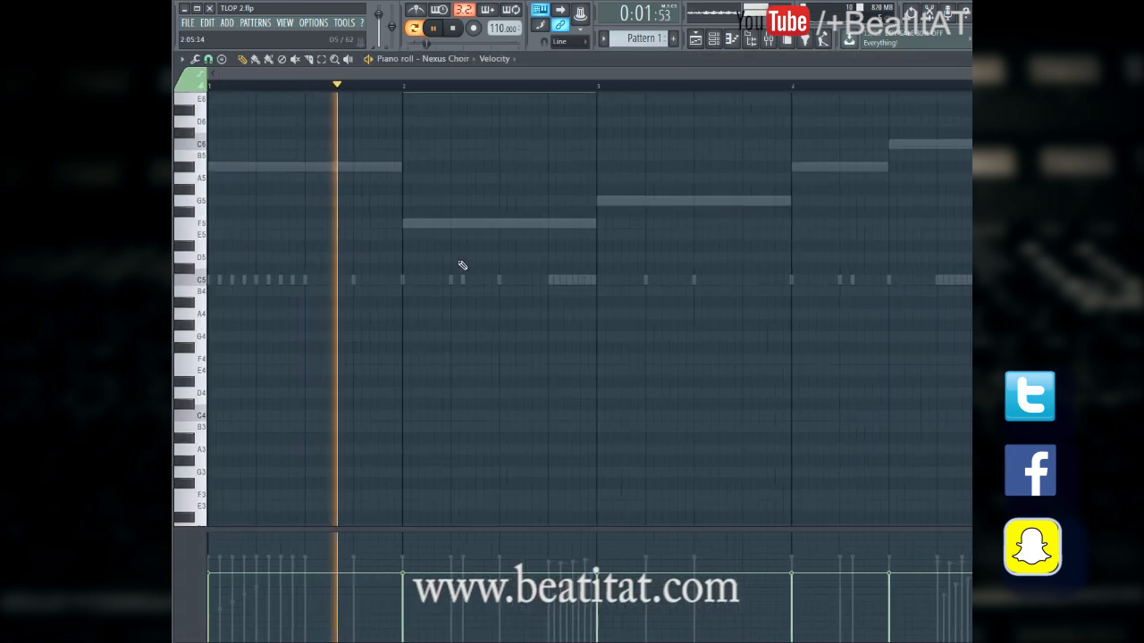
key("space")
key("ctrl+a")
mouse_move(254, 156)
left_mouse_down()
mouse_move(200, 237)
mouse_move(172, 309)
mouse_move(172, 287)
left_mouse_up()
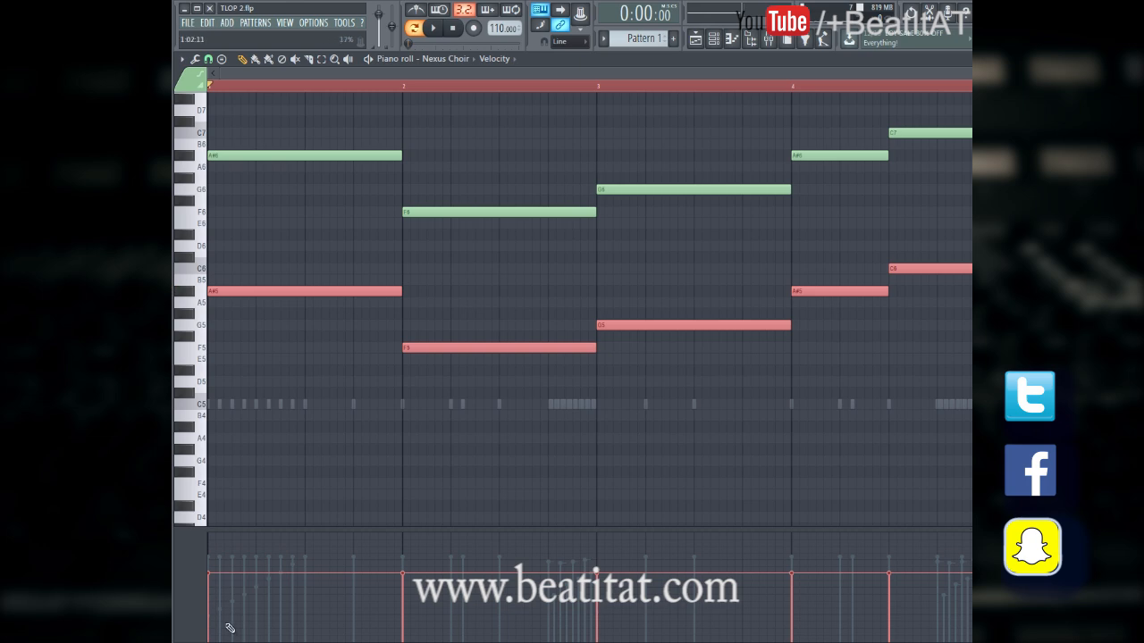
left_click_drag(221, 618, 970, 613)
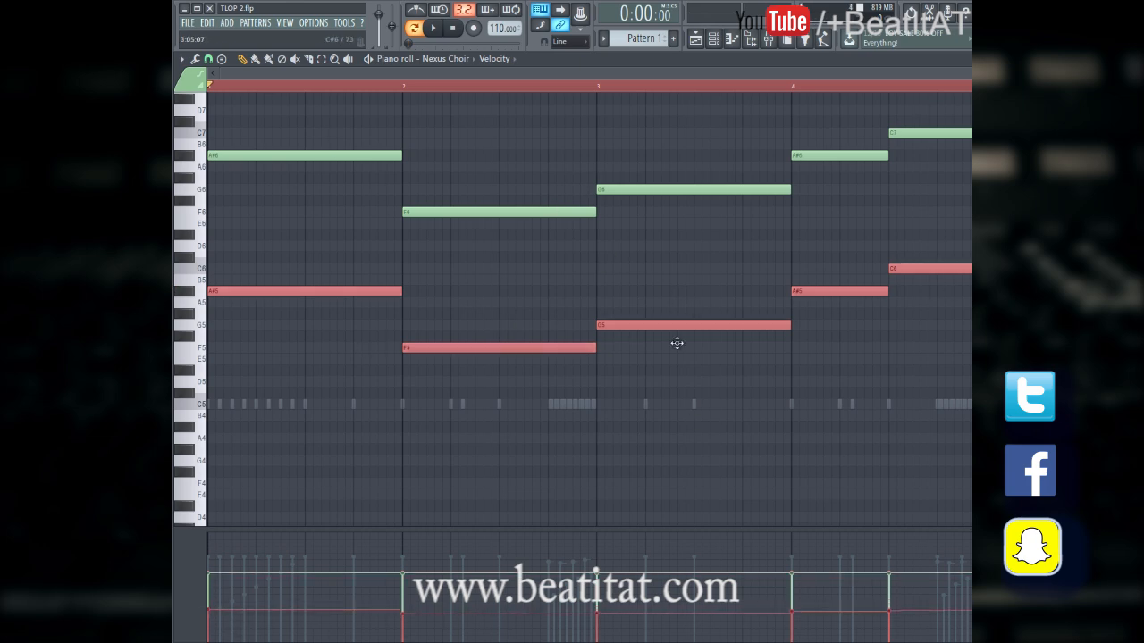
key("Escape")
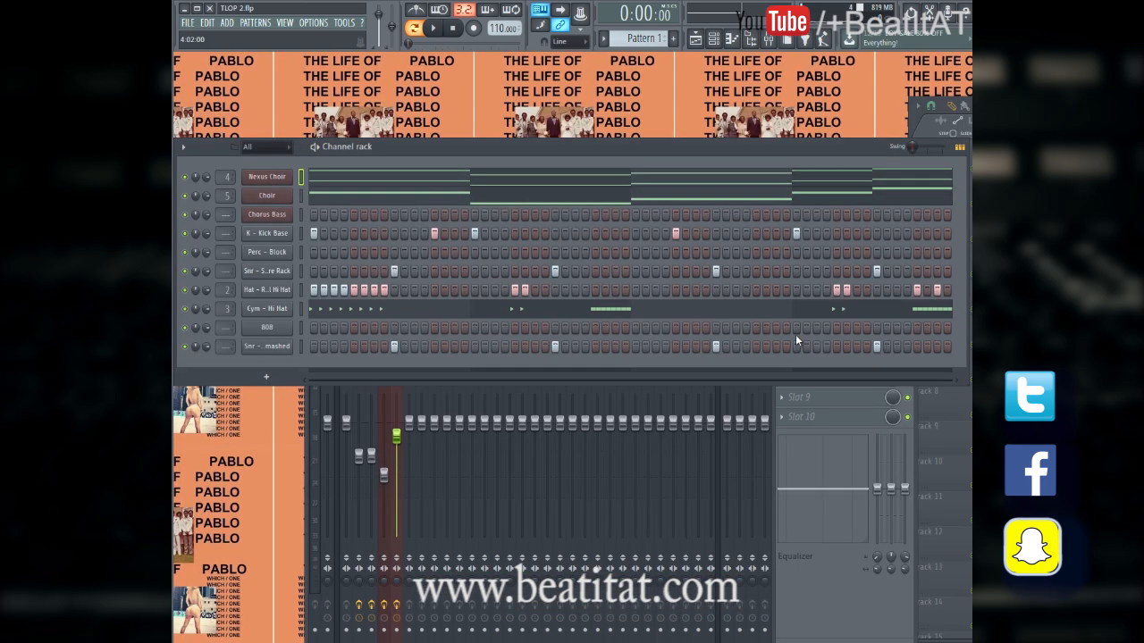
Add Fruity Stereo Enhancer to slot 3 of the Choir mixer track and adjust its stereo separation
left_click(819, 632)
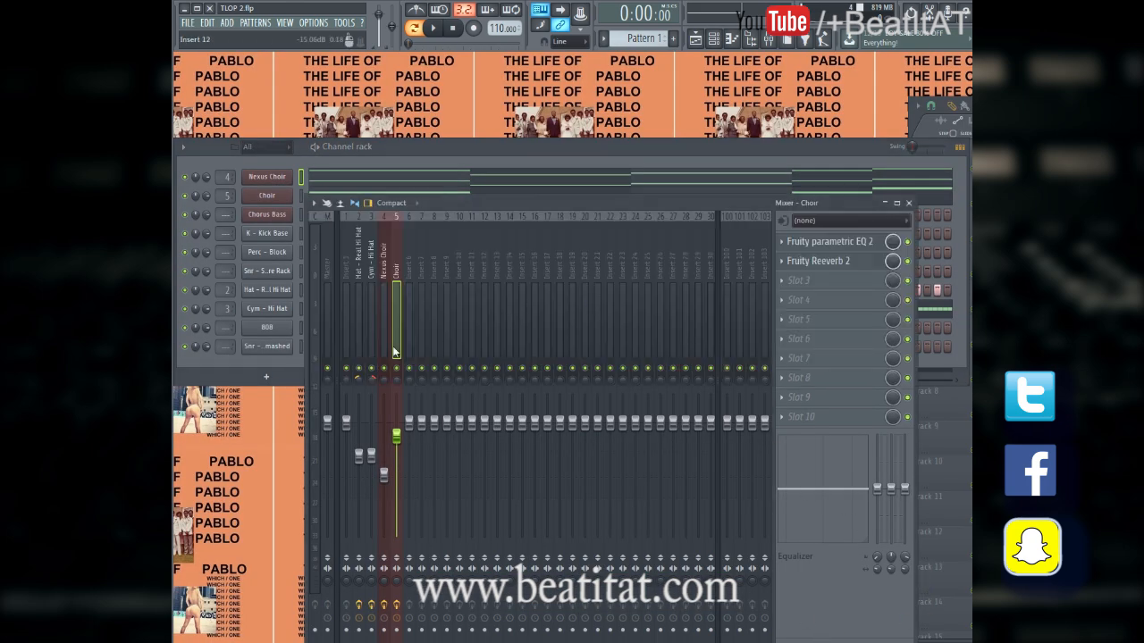
key("space")
left_click(866, 283)
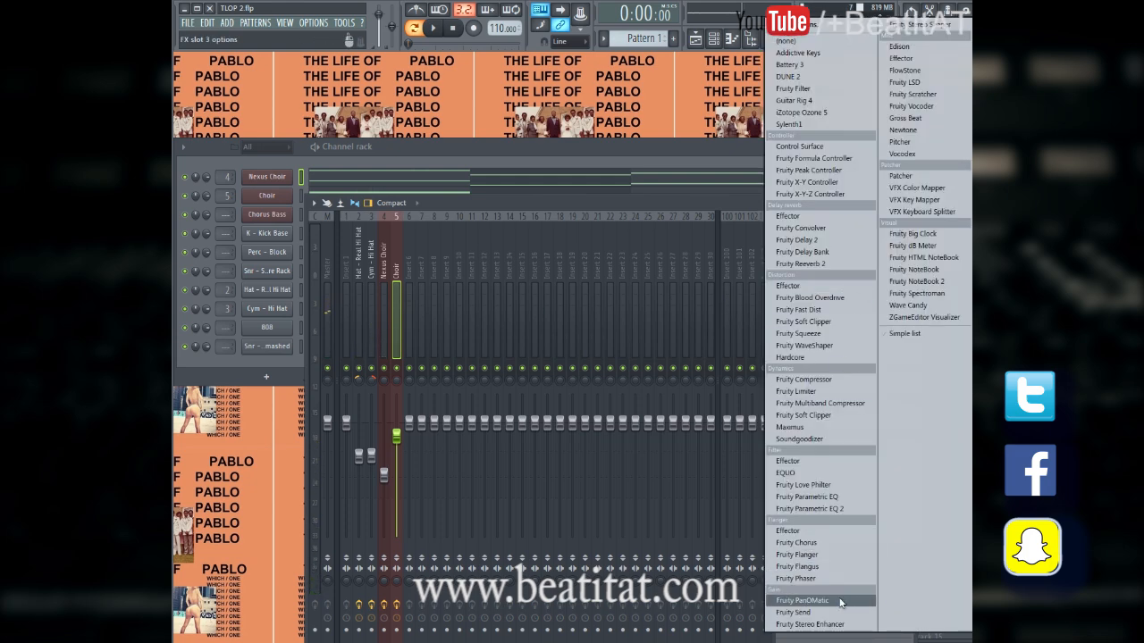
left_click(818, 626)
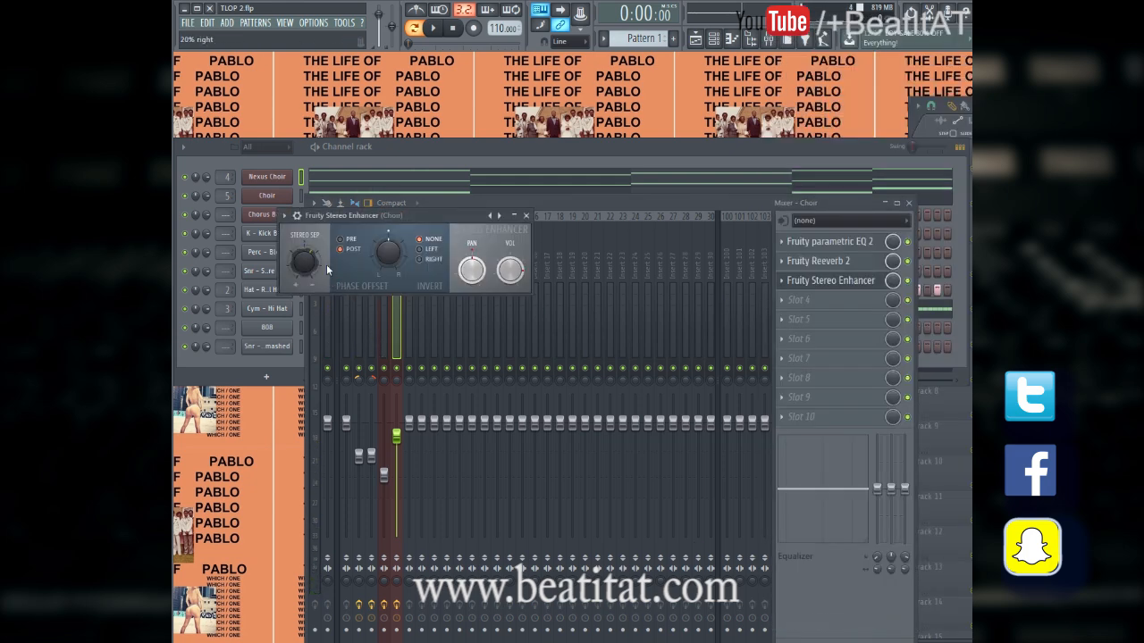
left_click(528, 217)
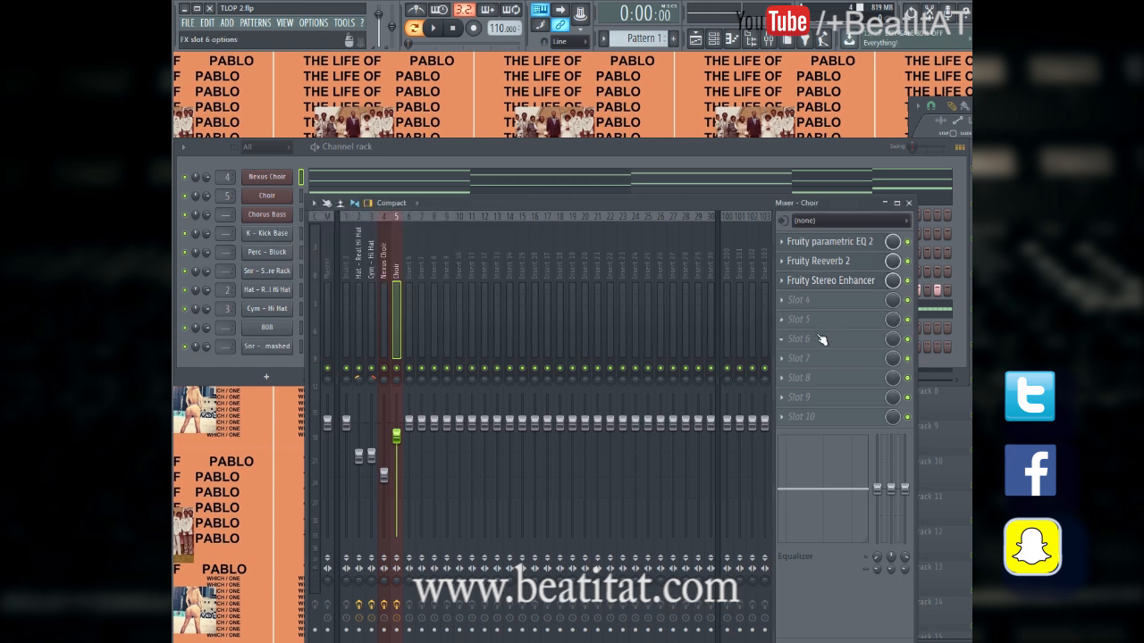
Add Gross Beat to slot 6 of the Choir track with the Saw Gate 1 volume preset and set its mix level to 57%
left_click(822, 339)
left_click(907, 117)
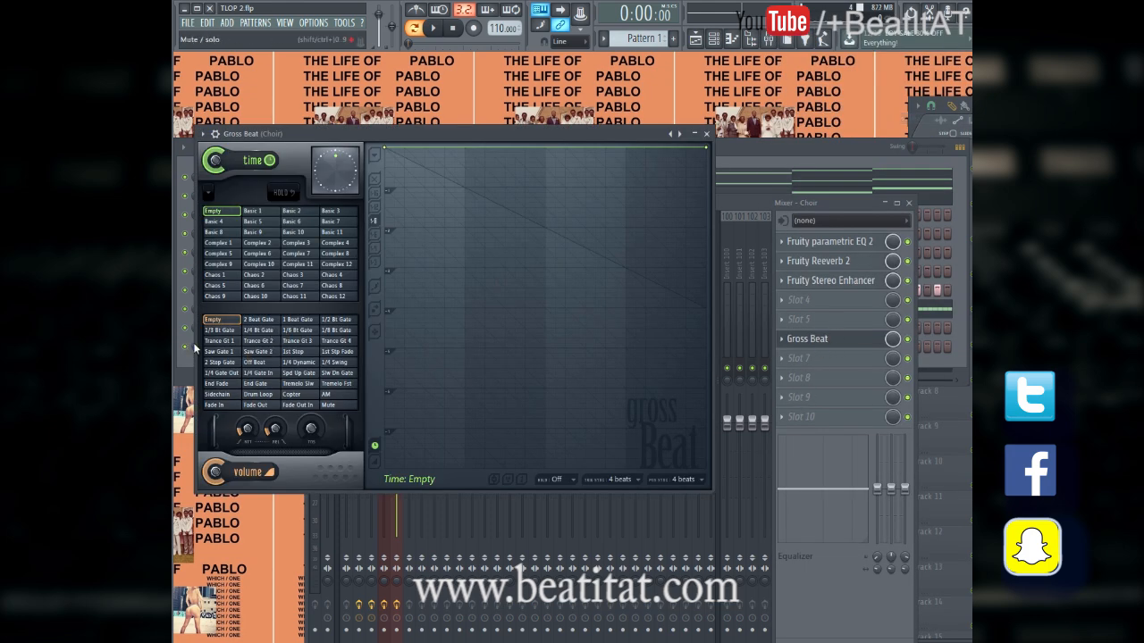
left_click(231, 351)
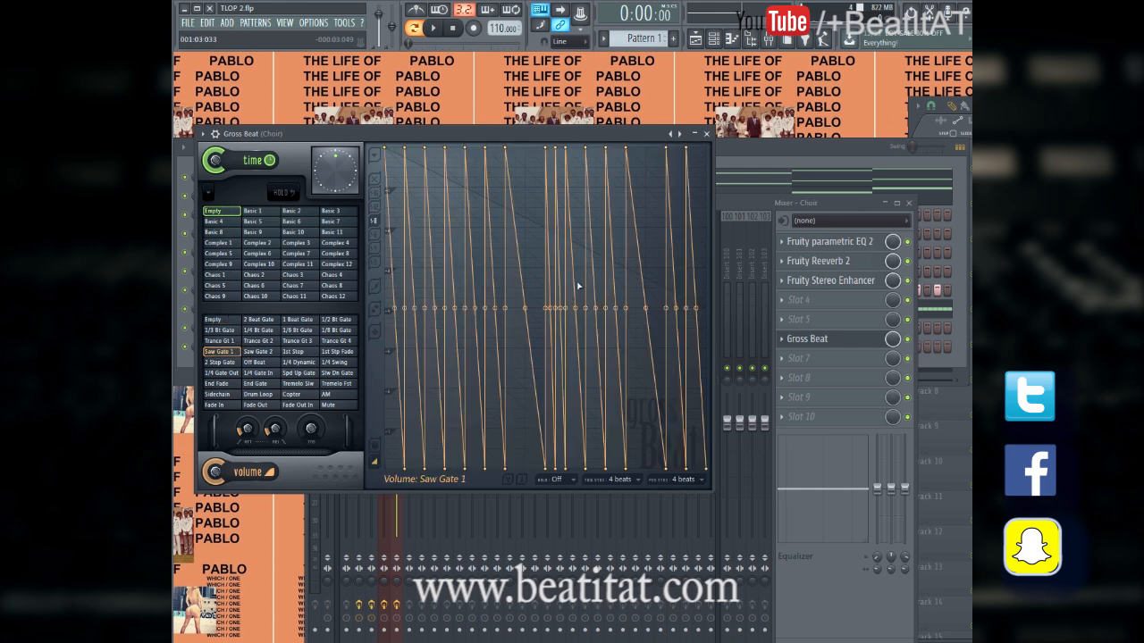
key("space")
left_click(706, 133)
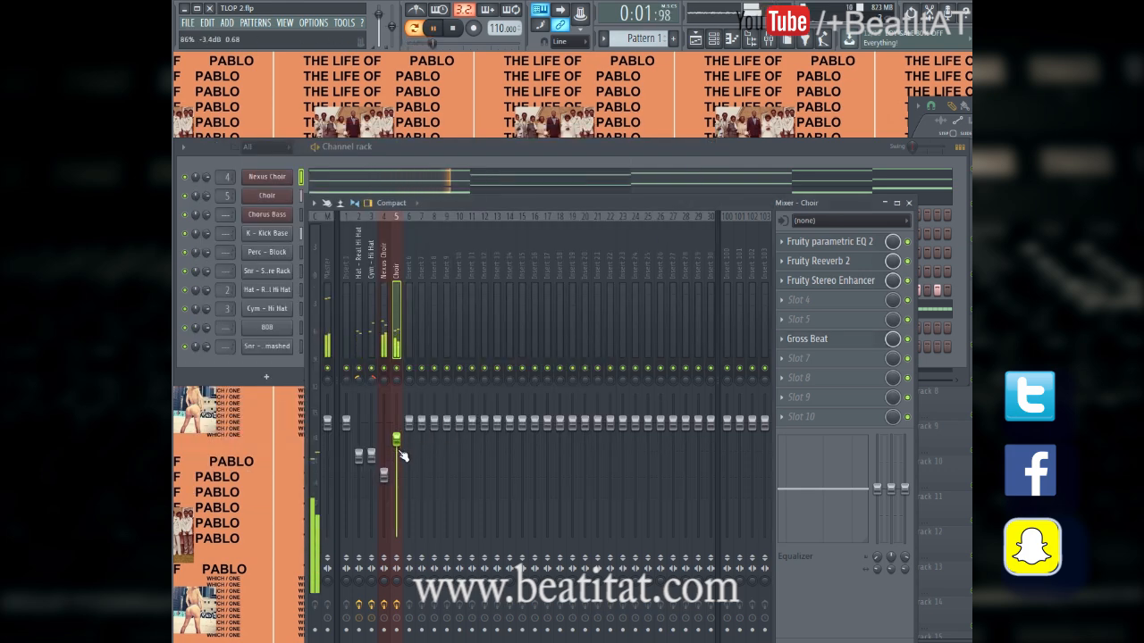
left_click_drag(891, 341, 882, 365)
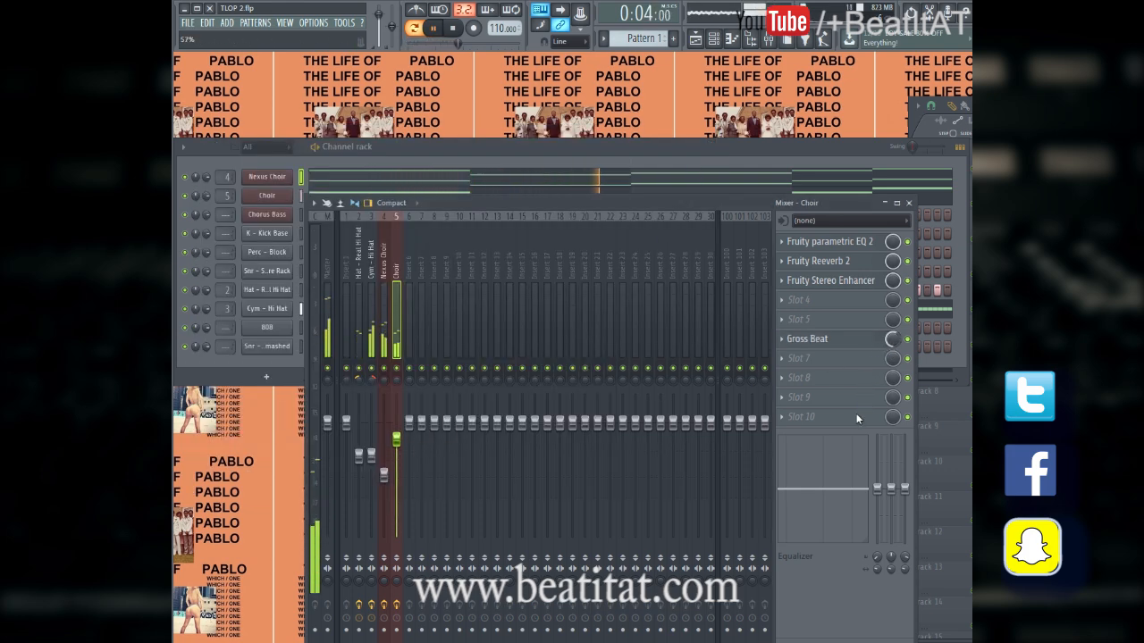
Set the Gross Beat mix level on the Nexus Choir track to 70%, close the mixer and stop playback
left_click(384, 347)
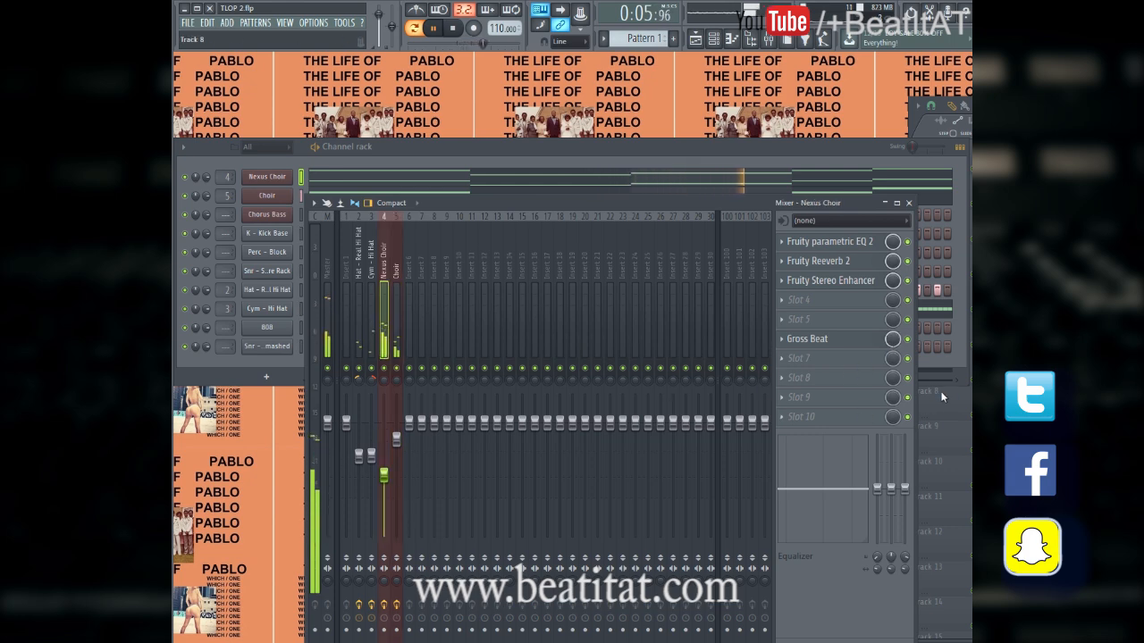
left_click_drag(898, 342, 864, 403)
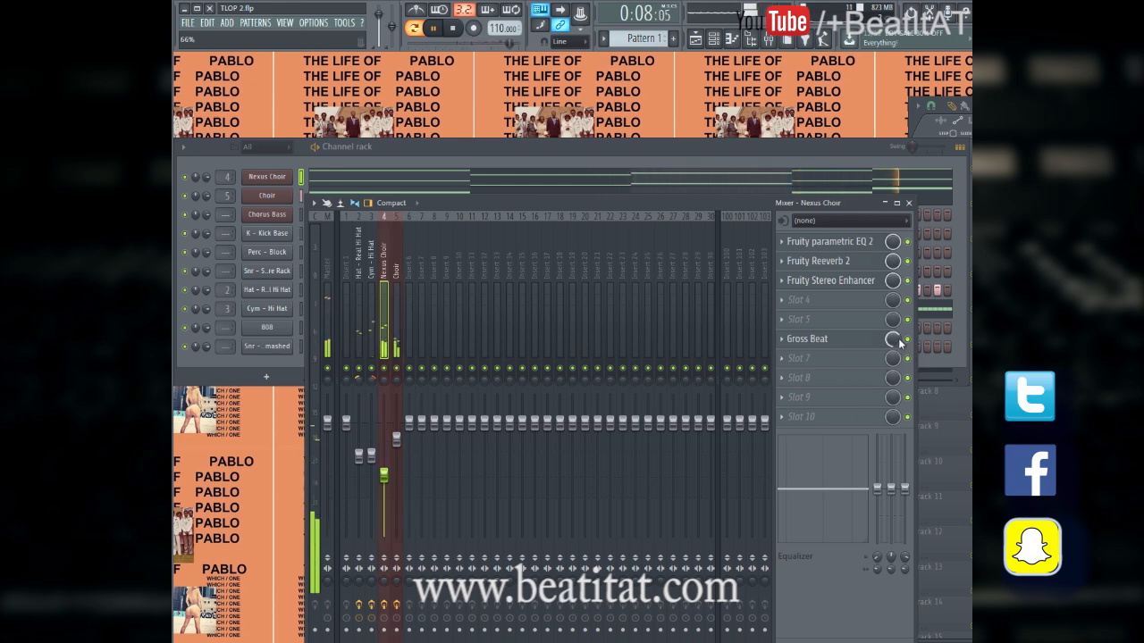
mouse_move(898, 340)
left_mouse_down()
mouse_move(912, 272)
mouse_move(897, 344)
left_mouse_up()
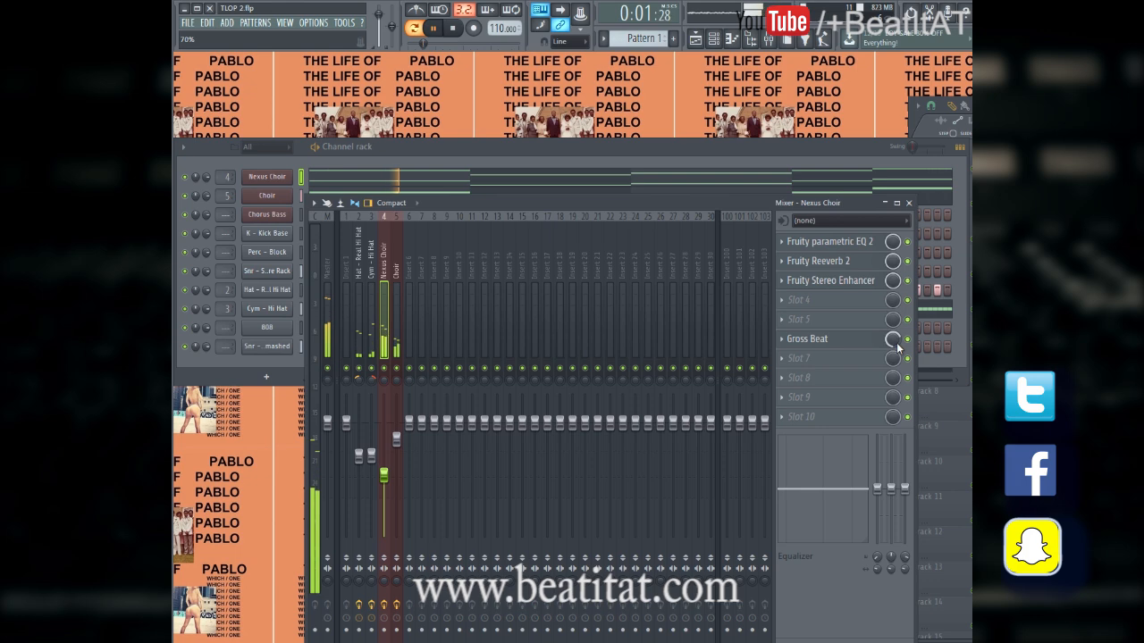
left_click(909, 203)
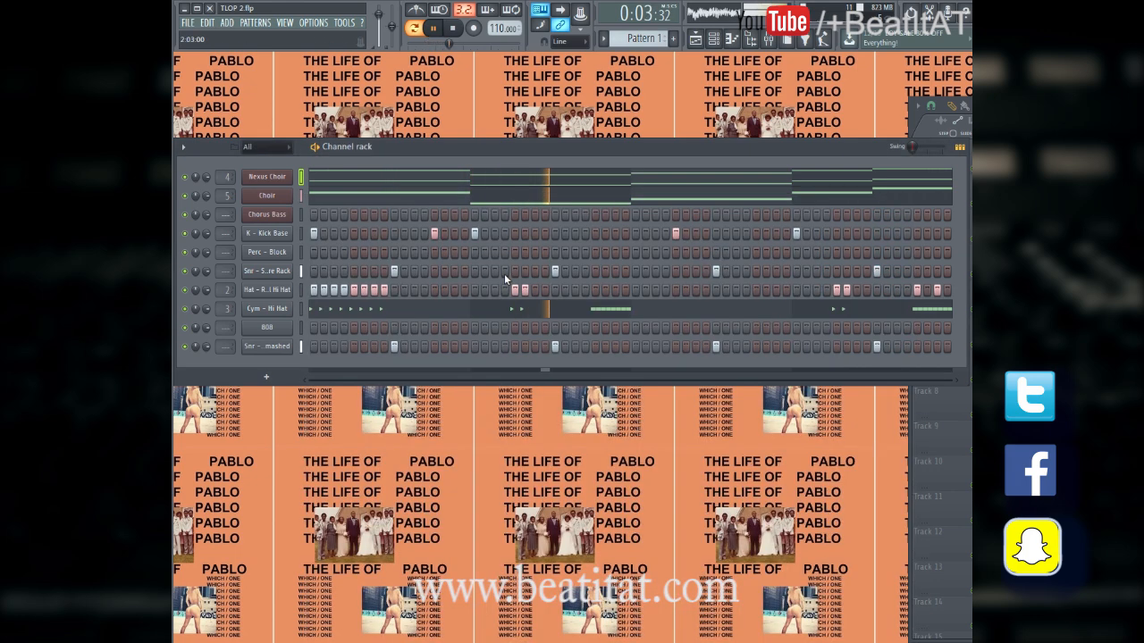
key("space")
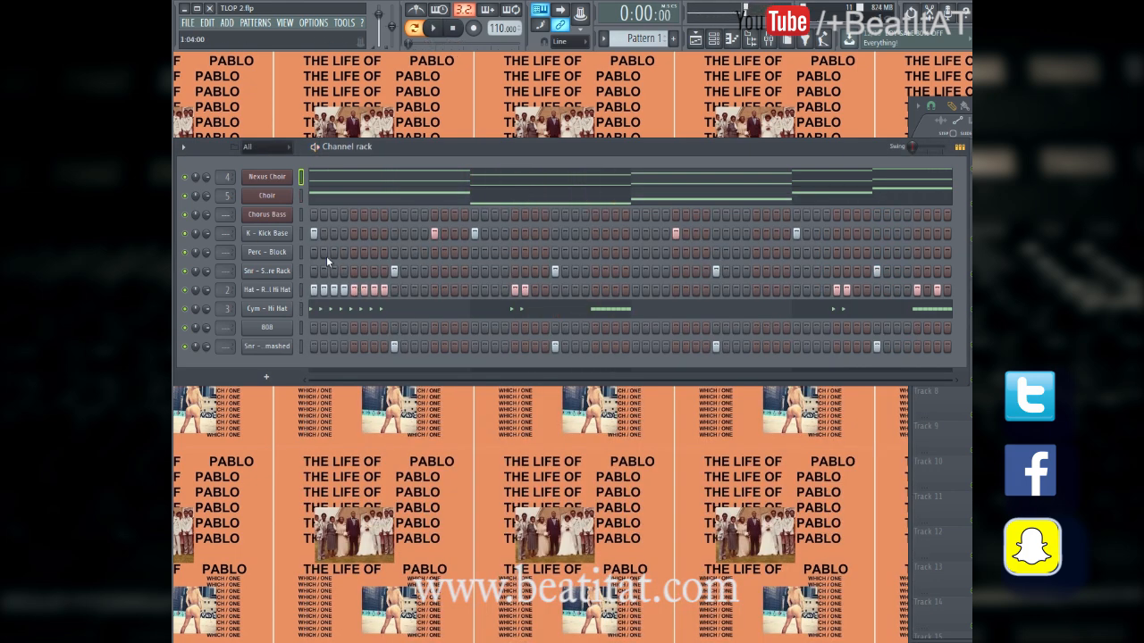
right_click(288, 256)
left_click(330, 254)
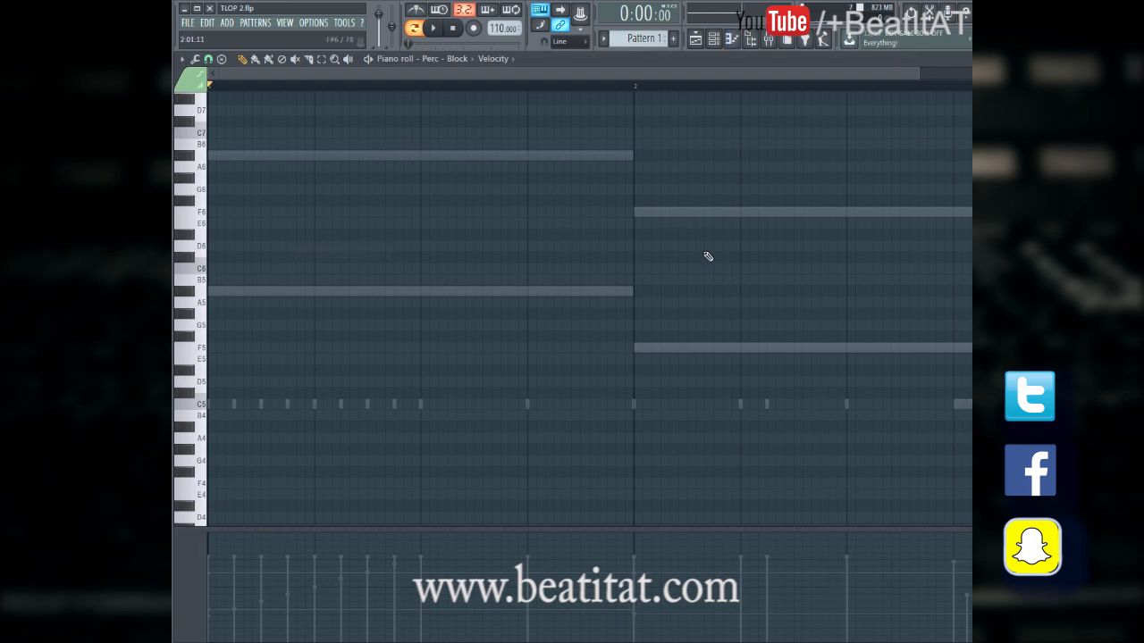
left_click(521, 258)
right_click(525, 257)
key("F7")
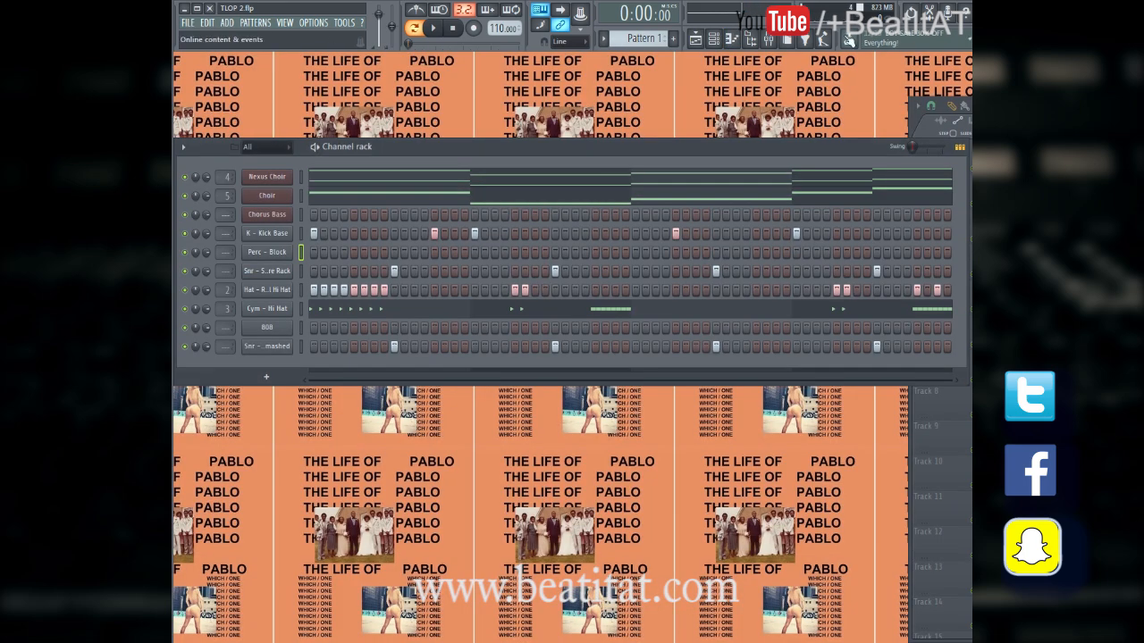
Route the Perc - Block channel to mixer track 6 and close the mixer and channel settings
key("F9")
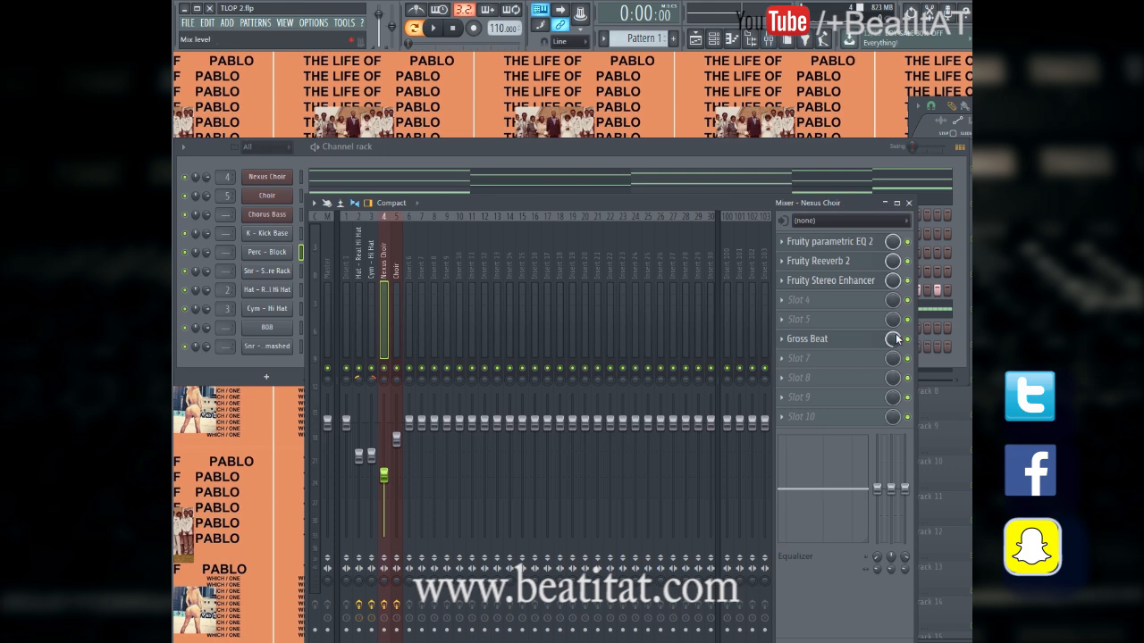
left_click(589, 154)
left_click(282, 253)
key("ctrl+l")
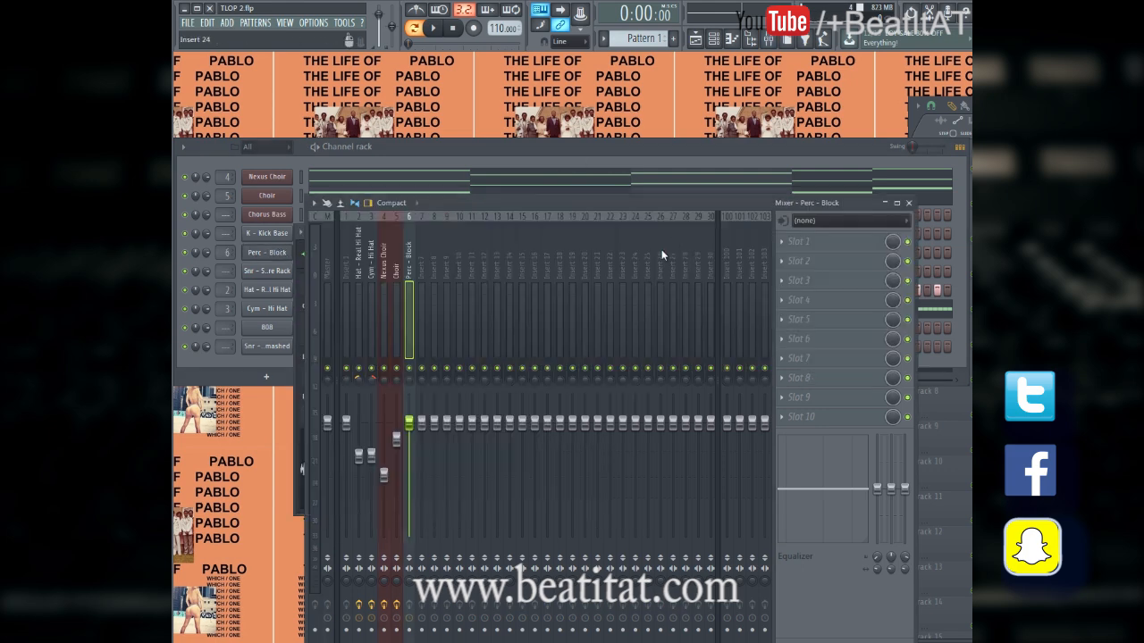
left_click(907, 203)
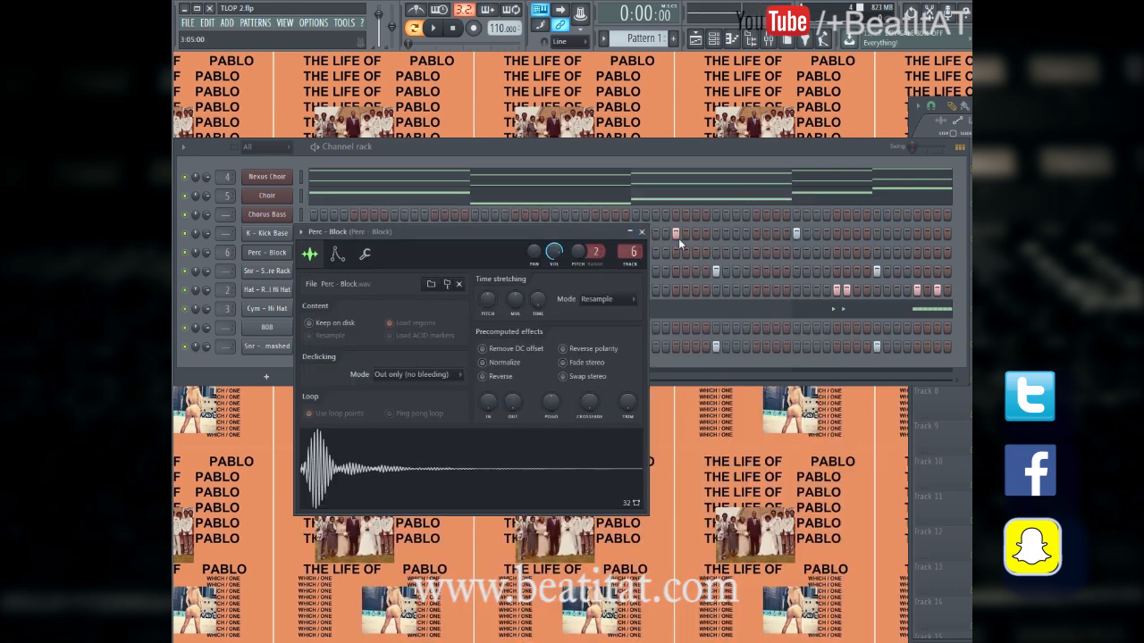
left_click(641, 233)
Place Perc - Block hits on step 13 of bars 2 and 4 while auditioning the pattern
key("space")
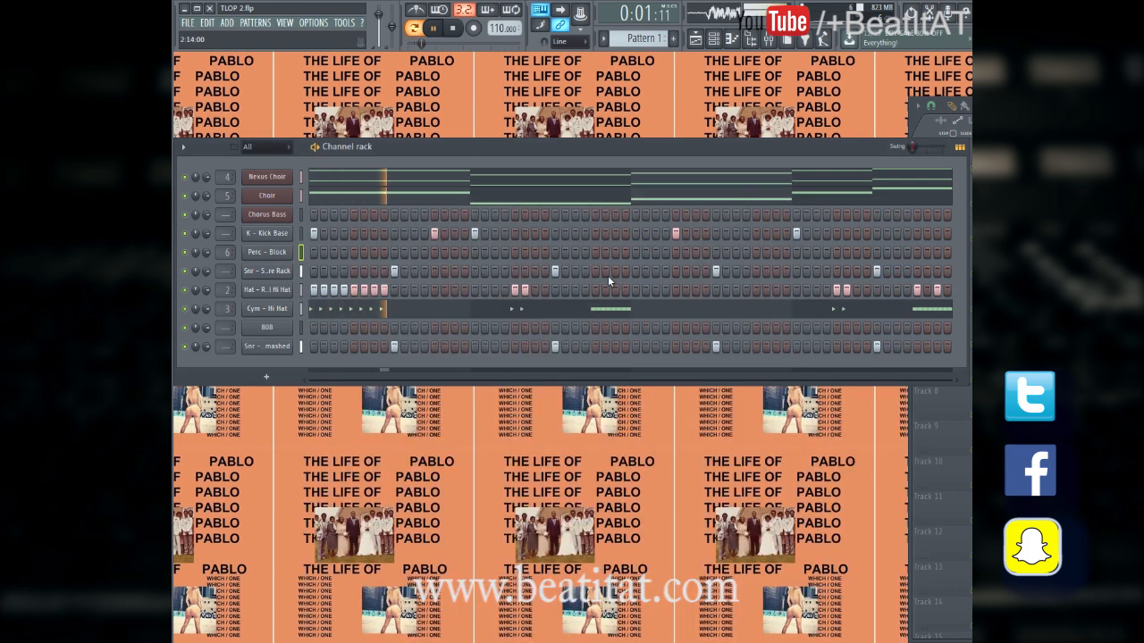
left_click(635, 253)
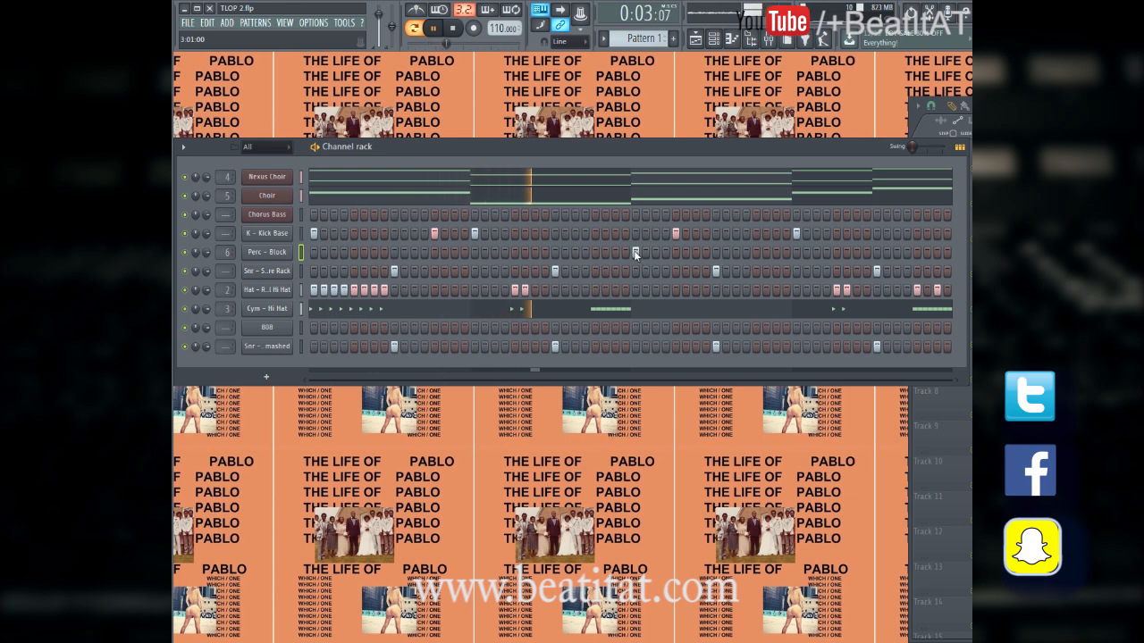
left_click(615, 253)
left_click(596, 253)
key("space")
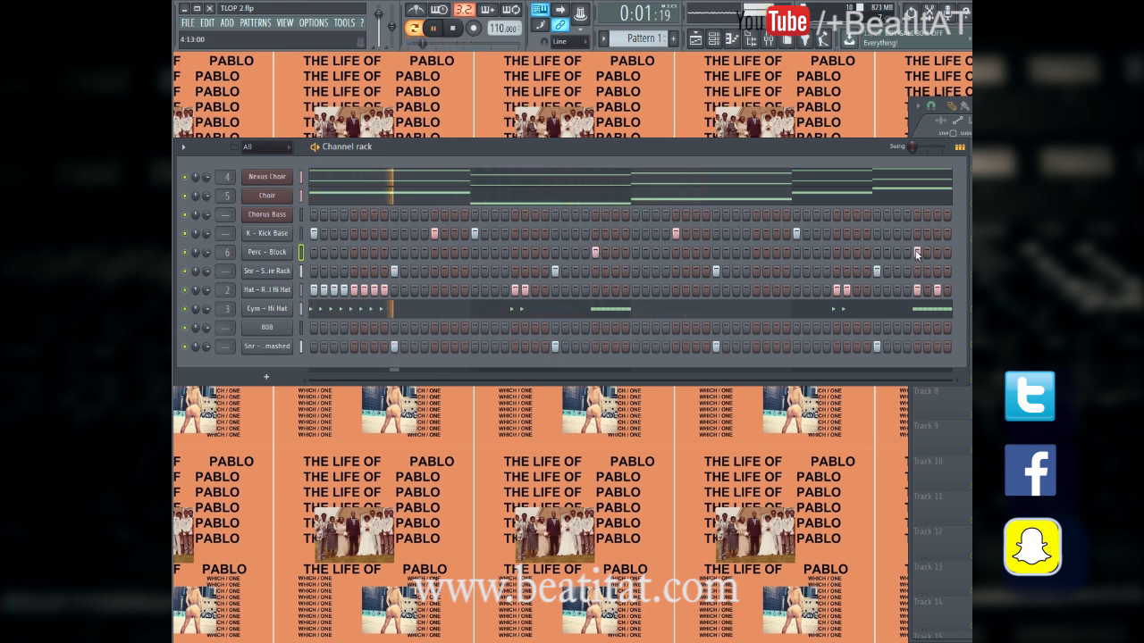
right_click(290, 254)
left_click(313, 255)
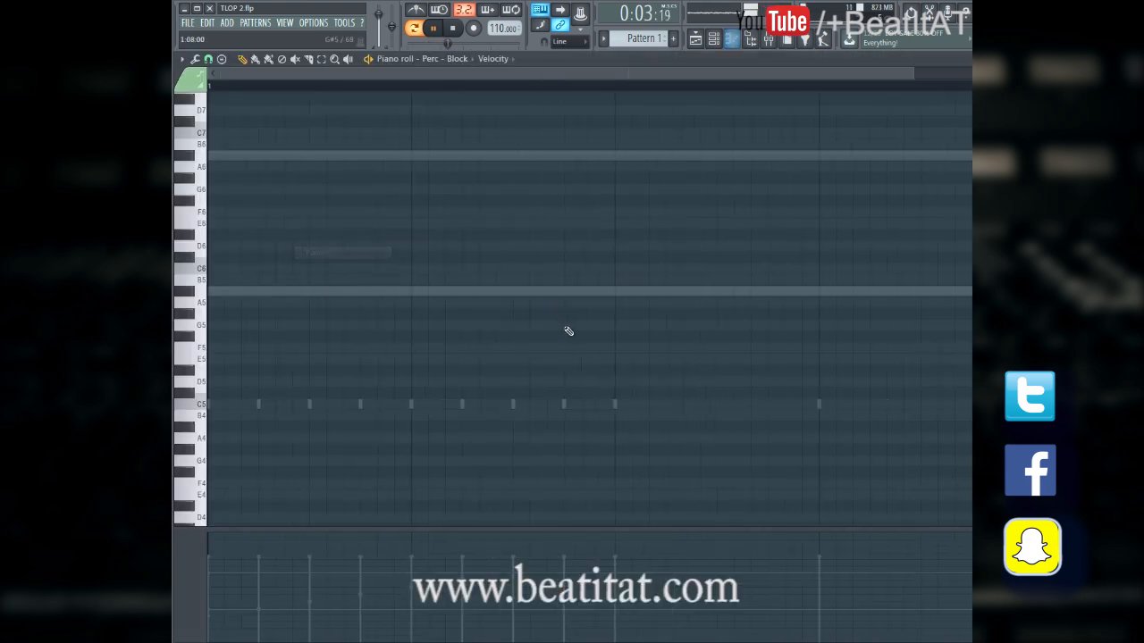
scroll(572, 333, "down", 2)
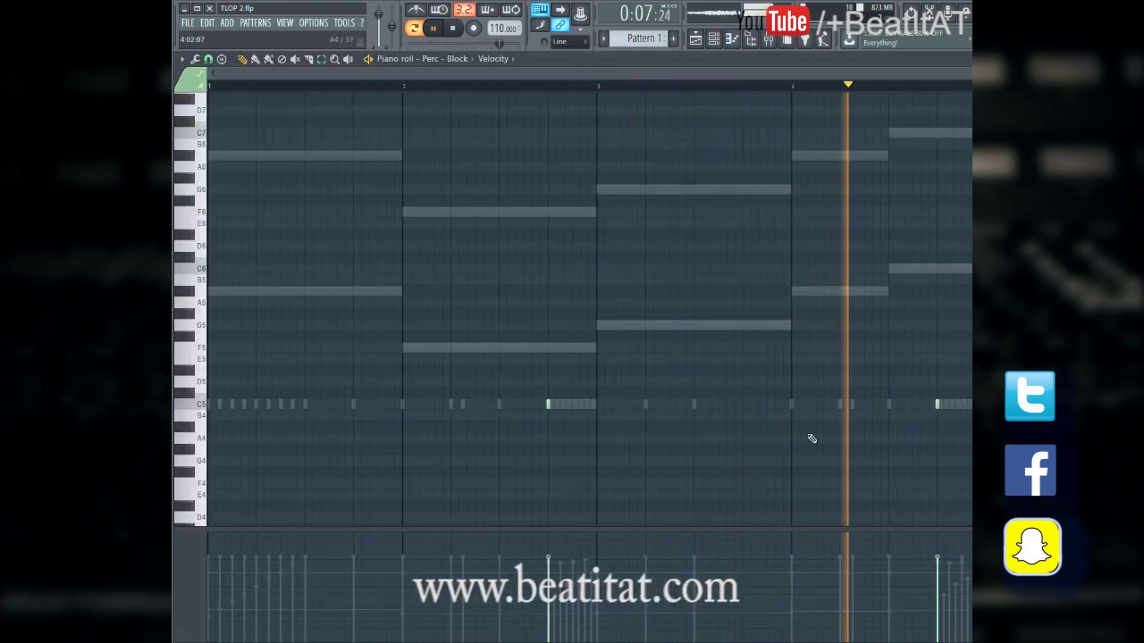
key("Escape")
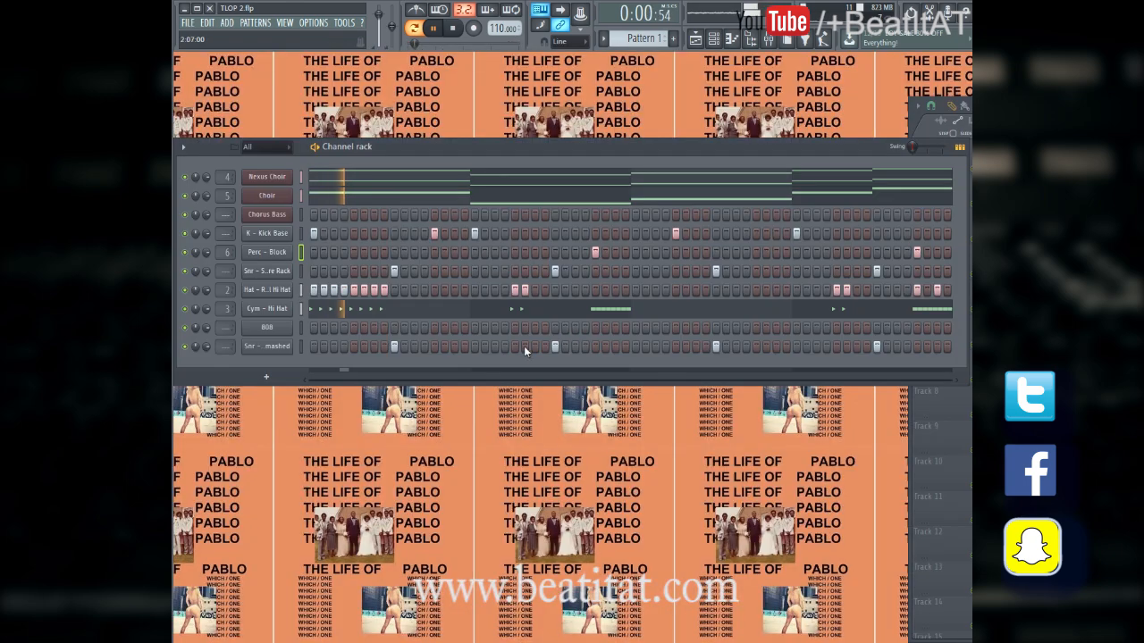
left_click(287, 254)
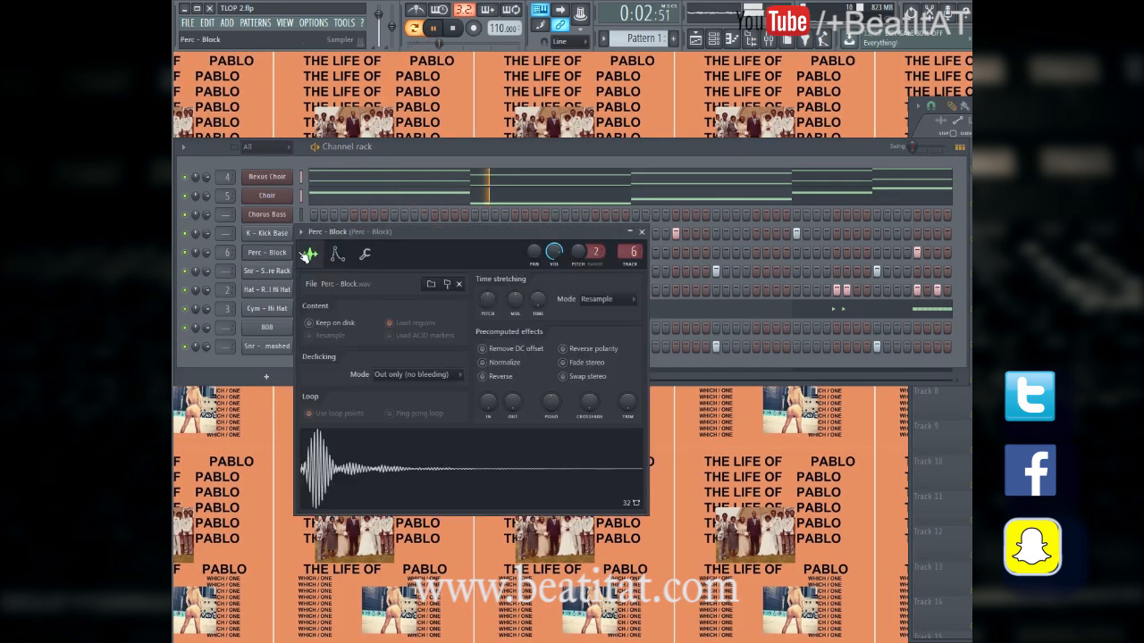
left_click(640, 231)
Add F4 notes beneath the C5 Perc - Block hits in bars 2 and 4 and audition them
right_click(284, 253)
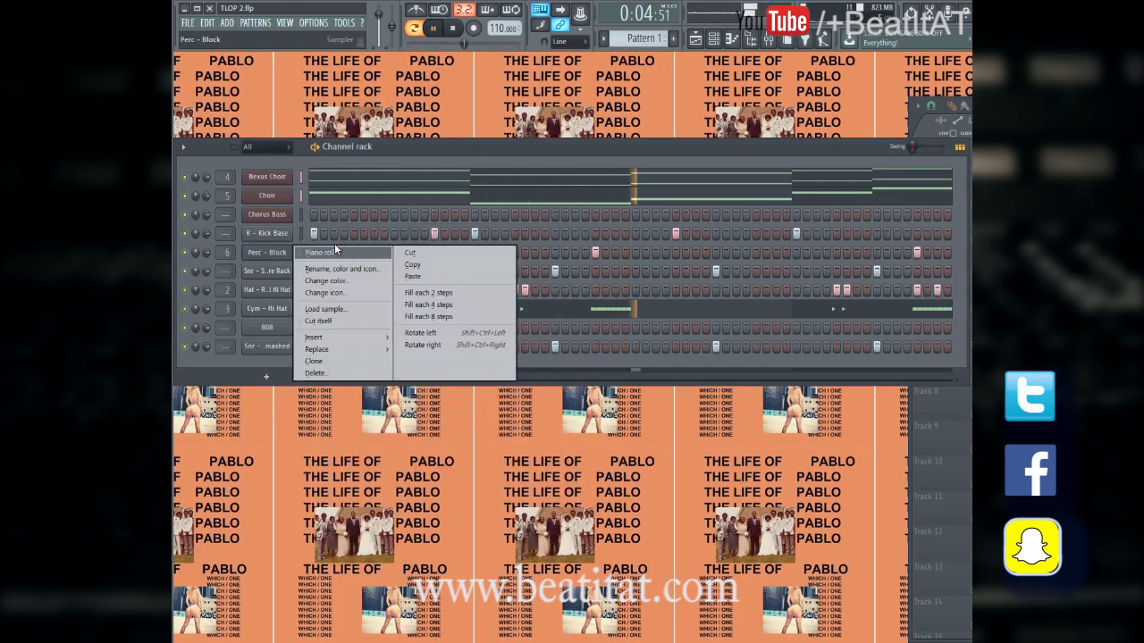
left_click(320, 253)
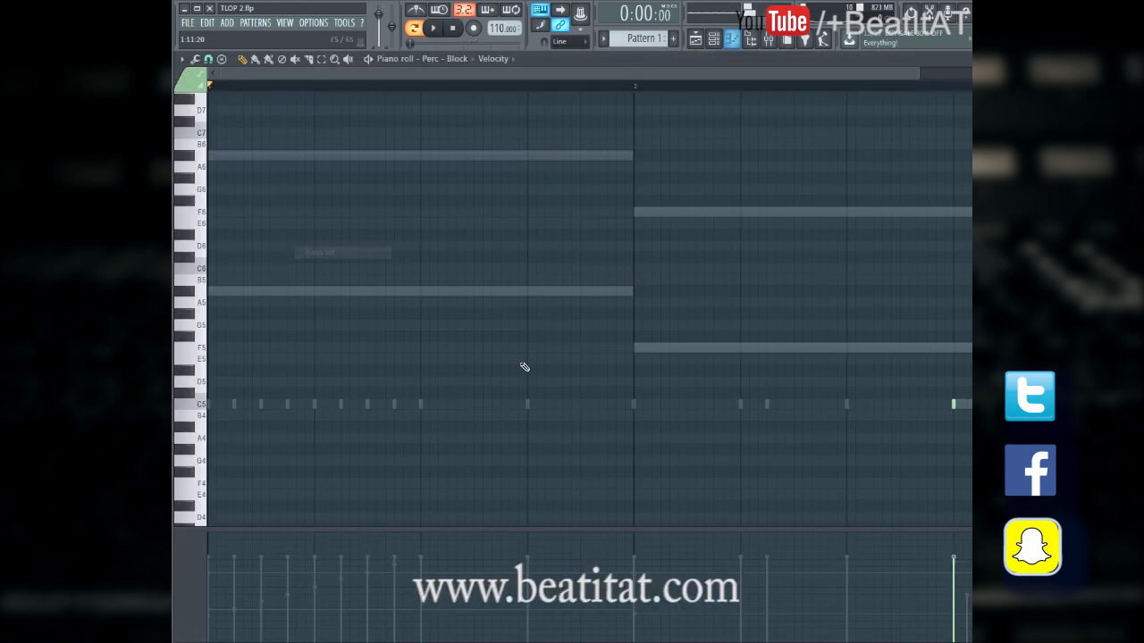
left_click(546, 408)
left_click_drag(548, 405, 568, 482)
key("space")
left_click(549, 86)
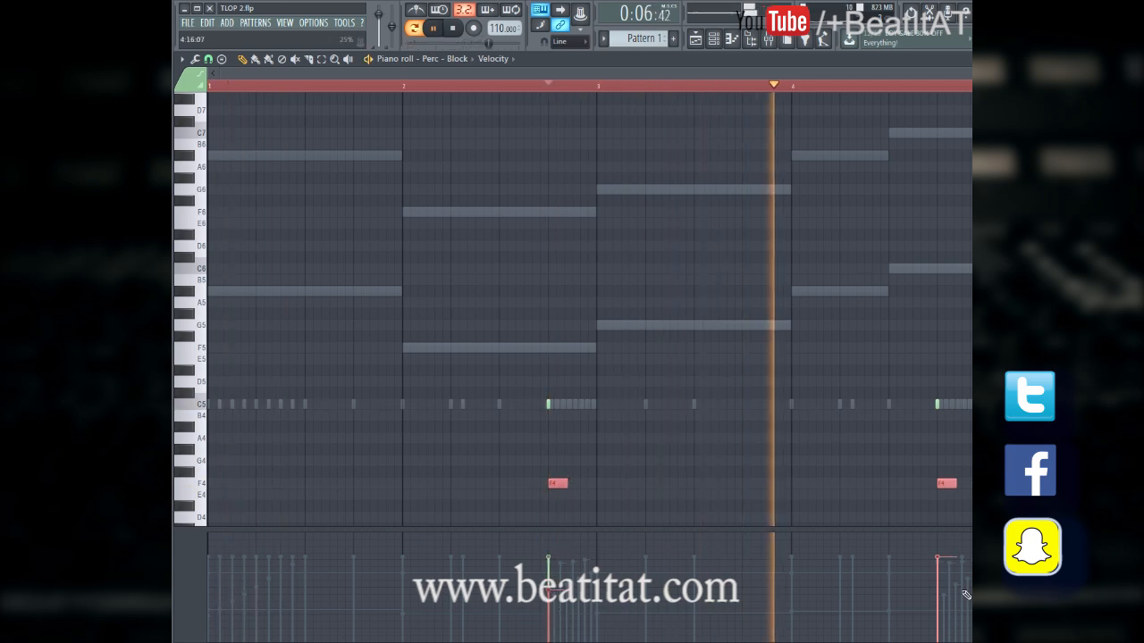
Close the Perc - Block piano roll and load Fruity Parametric EQ 2 in the first slot of its mixer track
left_click(819, 465, "ctrl")
key("Escape")
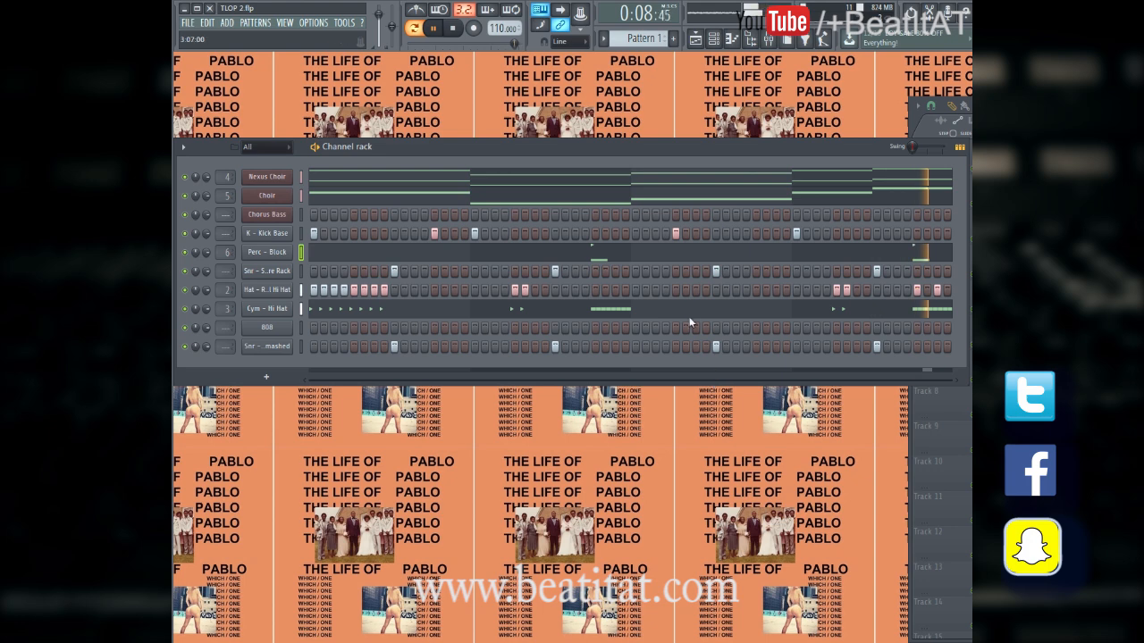
left_click(268, 252)
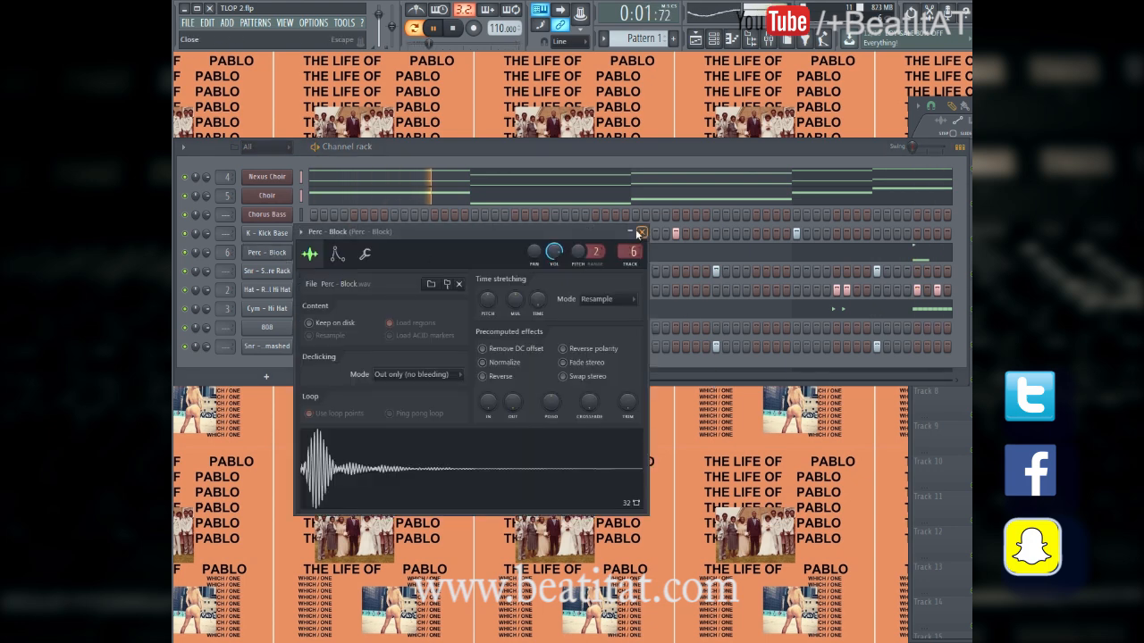
left_click(640, 232)
key("F9")
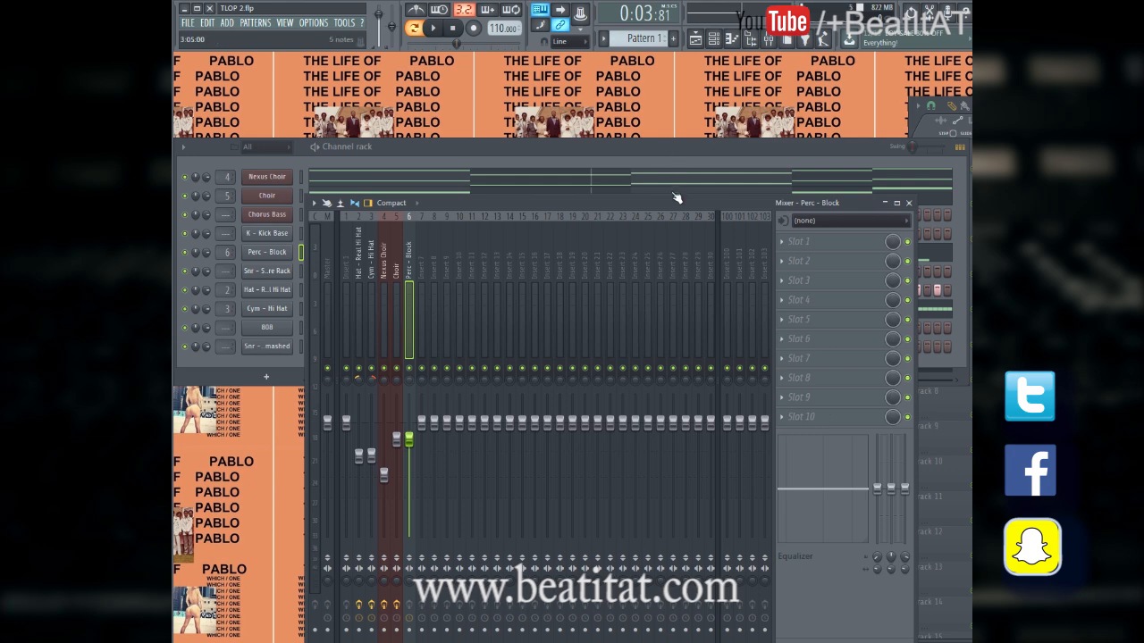
left_click_drag(640, 200, 610, 198)
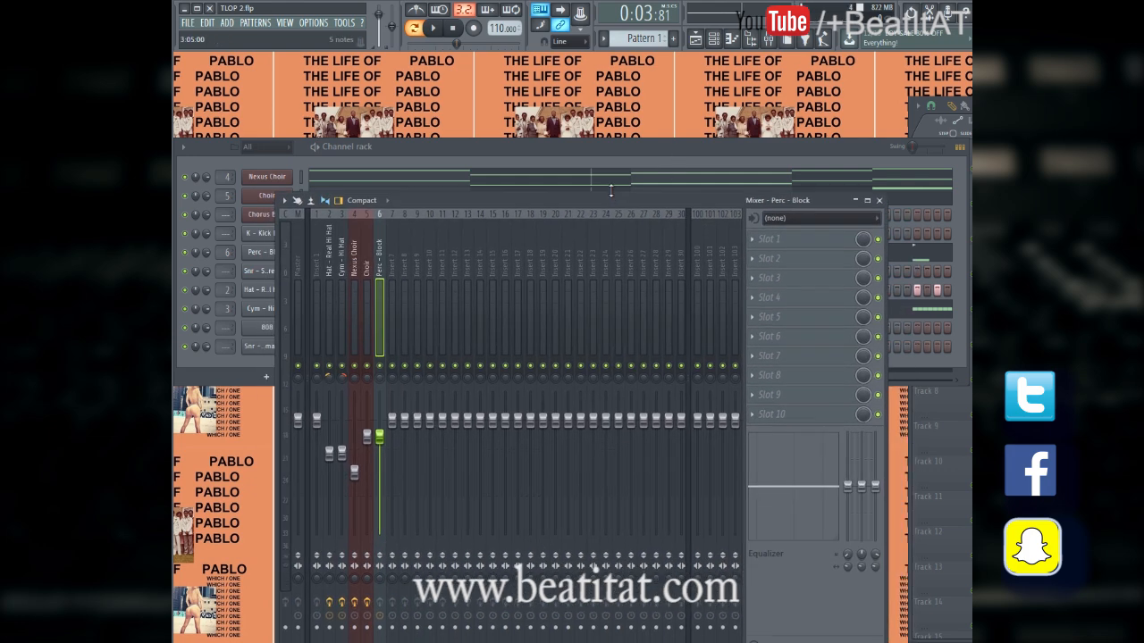
left_click(838, 248)
left_click(852, 509)
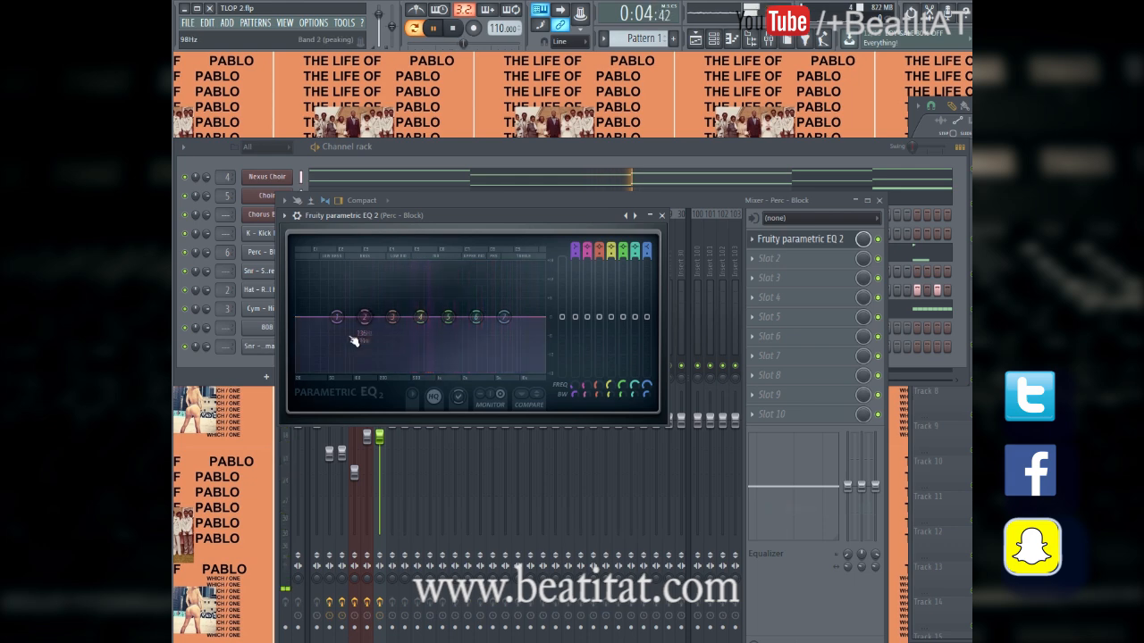
Shape the Perc - Block sound with the EQ bands while auditioning the pattern, and close the equalizer
left_click_drag(420, 317, 532, 344)
key("space")
key("space")
key("space")
left_click_drag(329, 332, 355, 370)
left_click(662, 217)
Add Fruity Reeverb 2 to the second slot of the Perc - Block track, adjust its low cut, and close the mixer
left_click(774, 260)
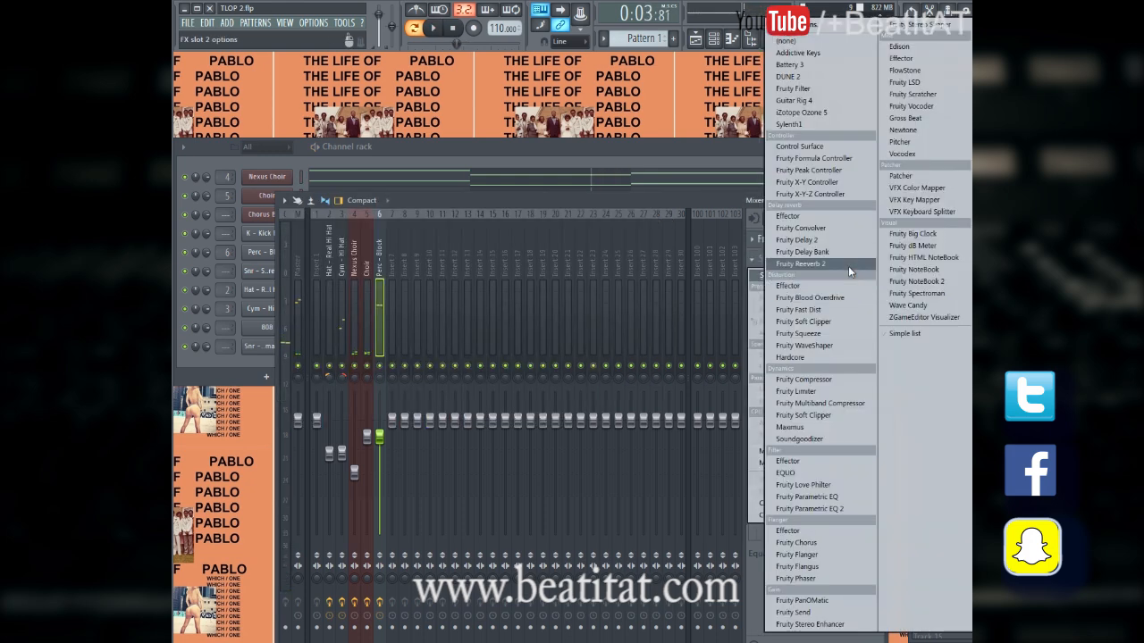
left_click(848, 265)
mouse_move(584, 273)
left_mouse_down()
mouse_move(546, 282)
mouse_move(564, 264)
left_mouse_up()
key("space")
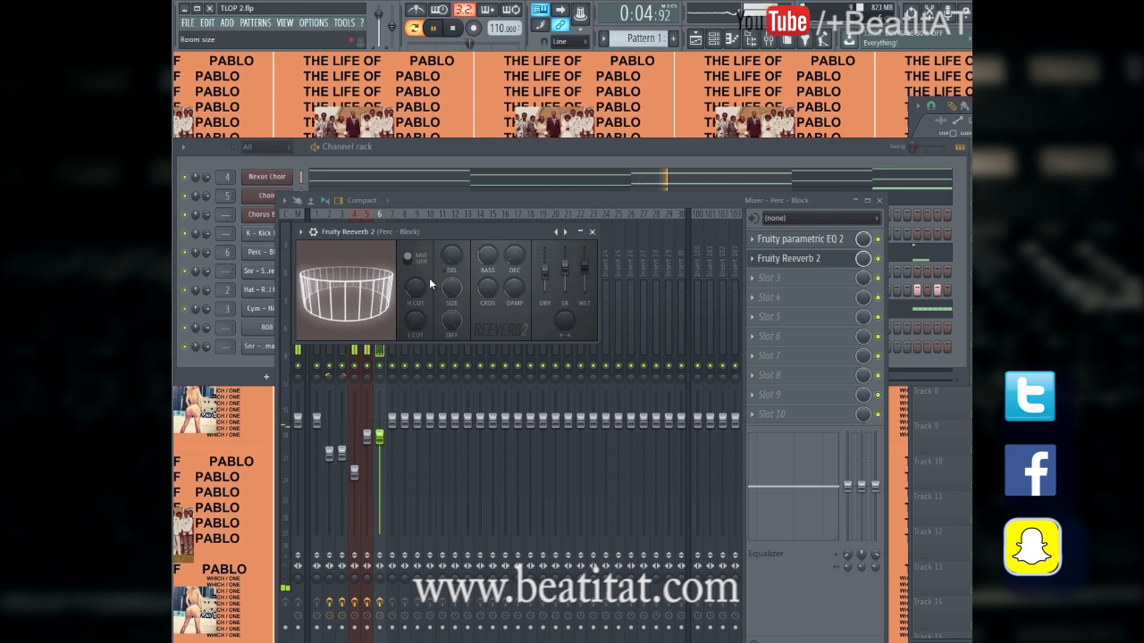
left_click_drag(418, 325, 420, 319)
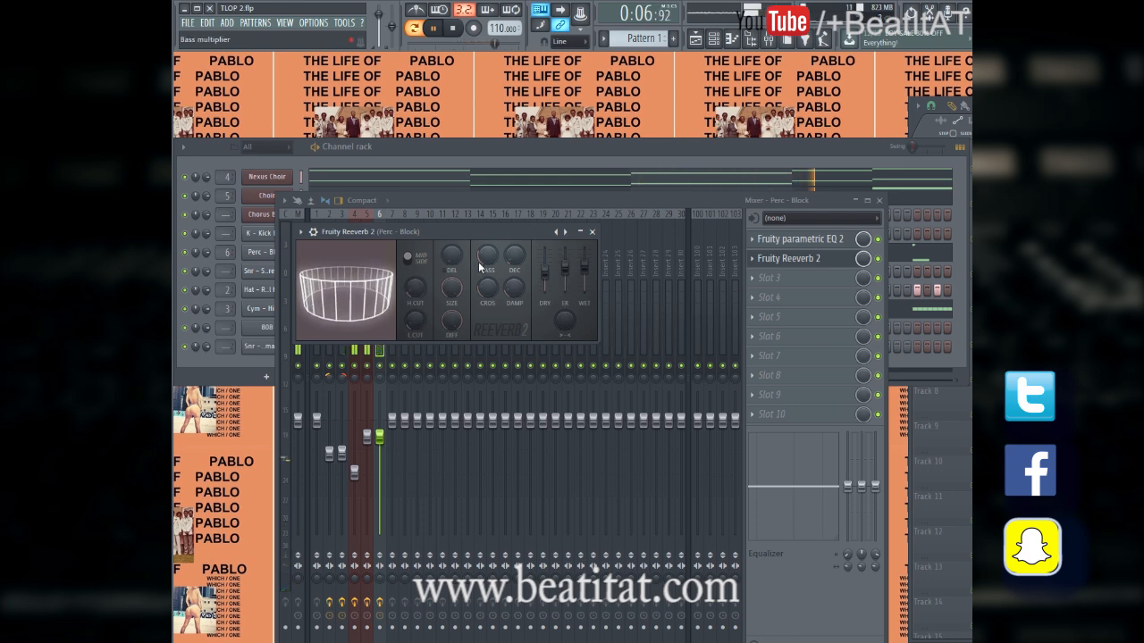
left_click(592, 234)
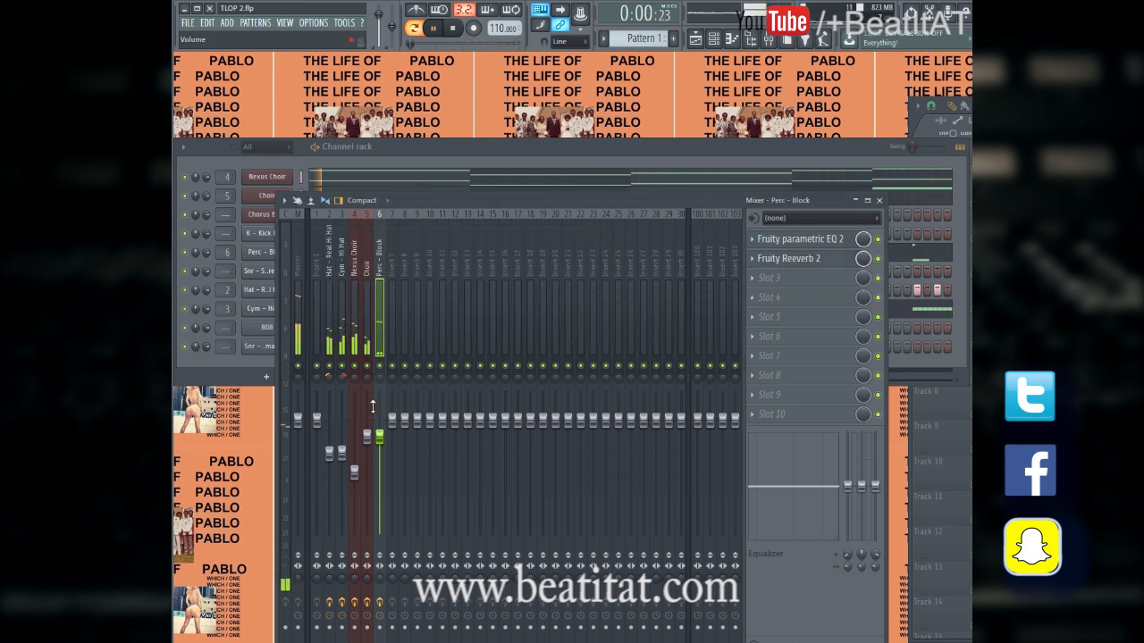
left_click(878, 200)
Route the K - Kick Base channel to mixer track 7 and load Fruity Parametric EQ 2 in its first slot
left_click(264, 233)
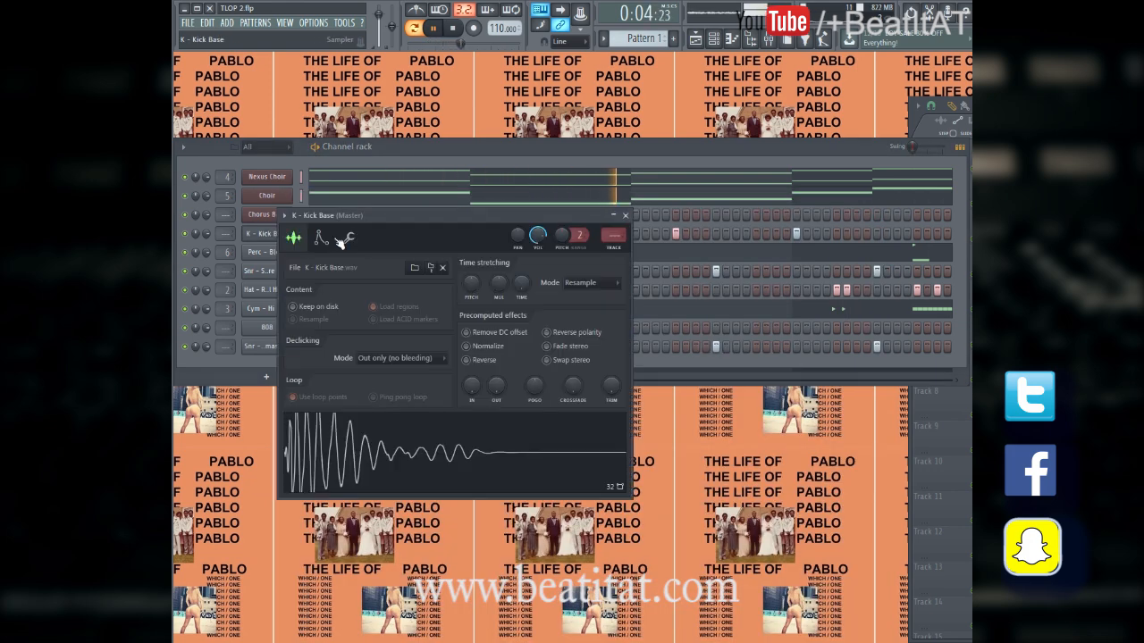
left_click(616, 243)
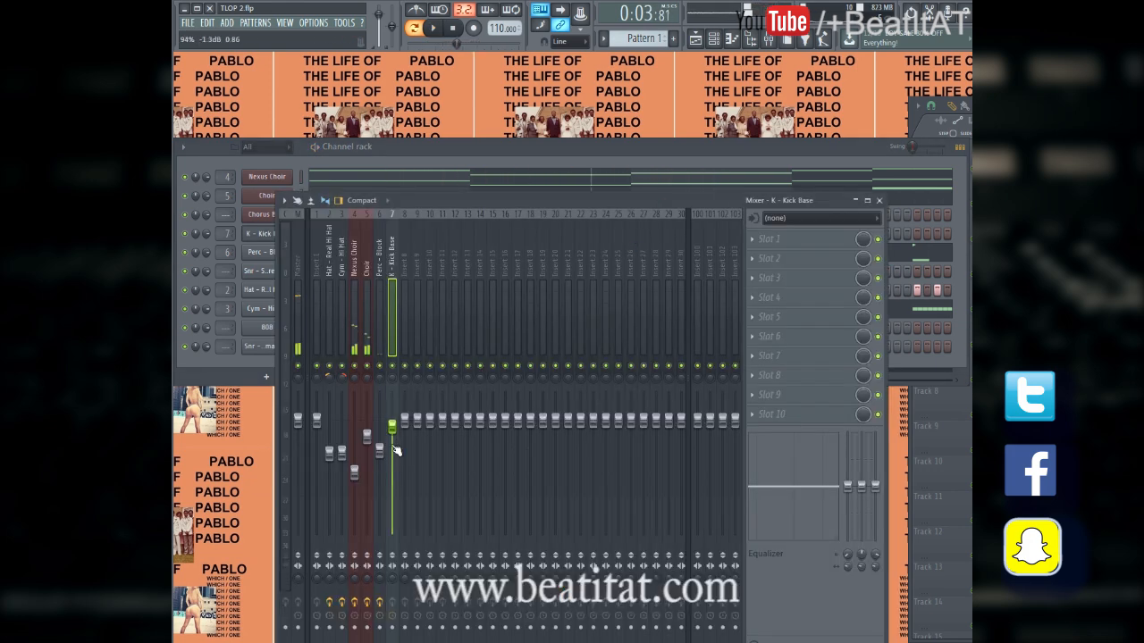
left_click(778, 258)
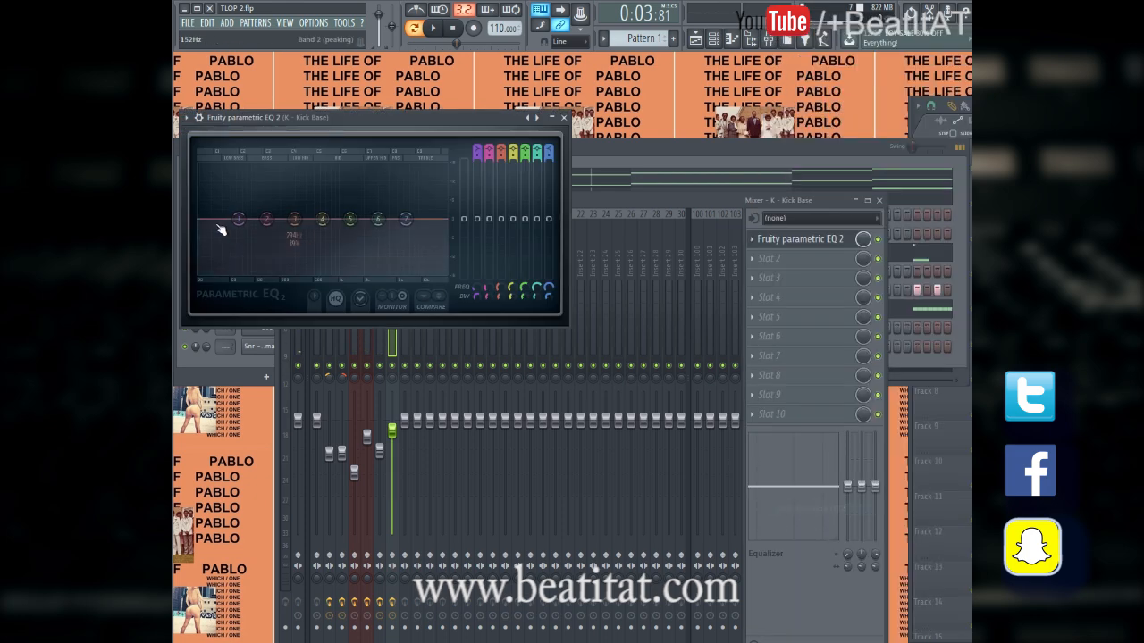
Shape the kick's EQ with a low cut, slight boosts on bands 2 and 3, and a high cut on band 7
left_click_drag(188, 287, 191, 284)
key("space")
mouse_move(267, 220)
left_mouse_down()
mouse_move(251, 218)
mouse_move(301, 215)
mouse_move(250, 211)
left_mouse_up()
left_click_drag(325, 220, 303, 214)
left_click_drag(407, 219, 405, 278)
left_click_drag(385, 220, 354, 218)
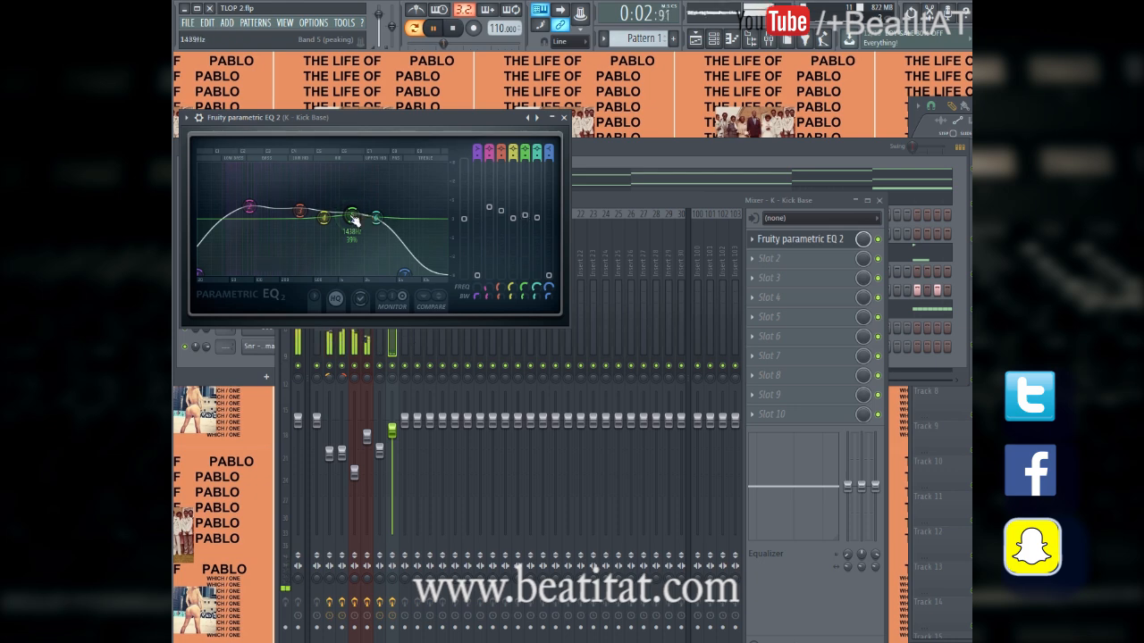
left_click(564, 119)
Add Fruity Multiband Compressor to the kick track's second slot and lower the track's fader
left_click(778, 258)
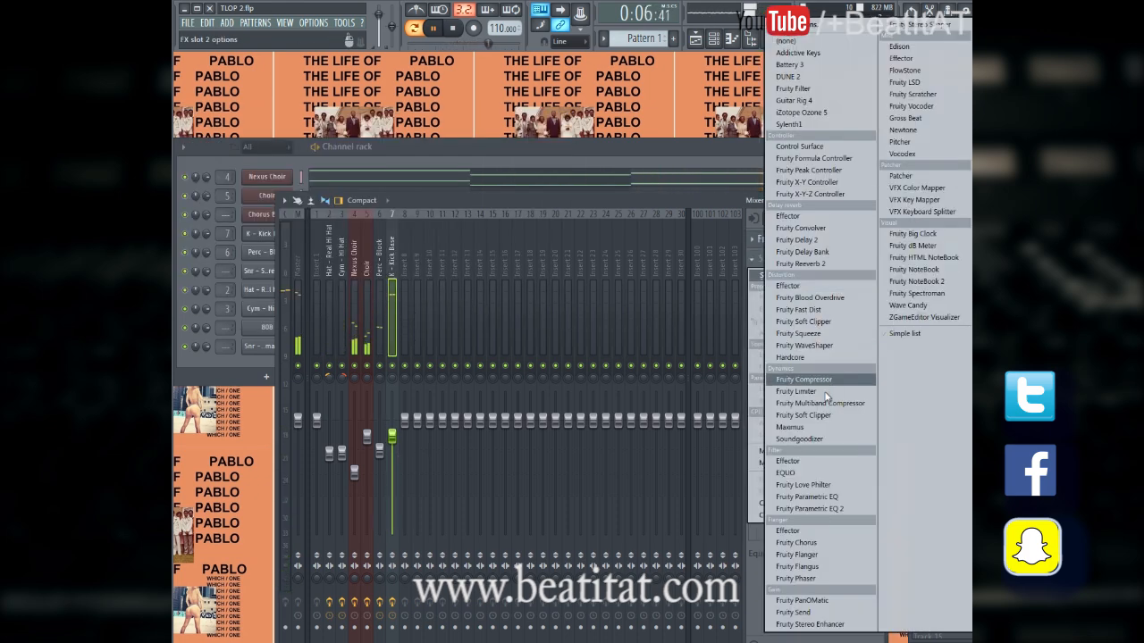
left_click(818, 403)
left_click(690, 136)
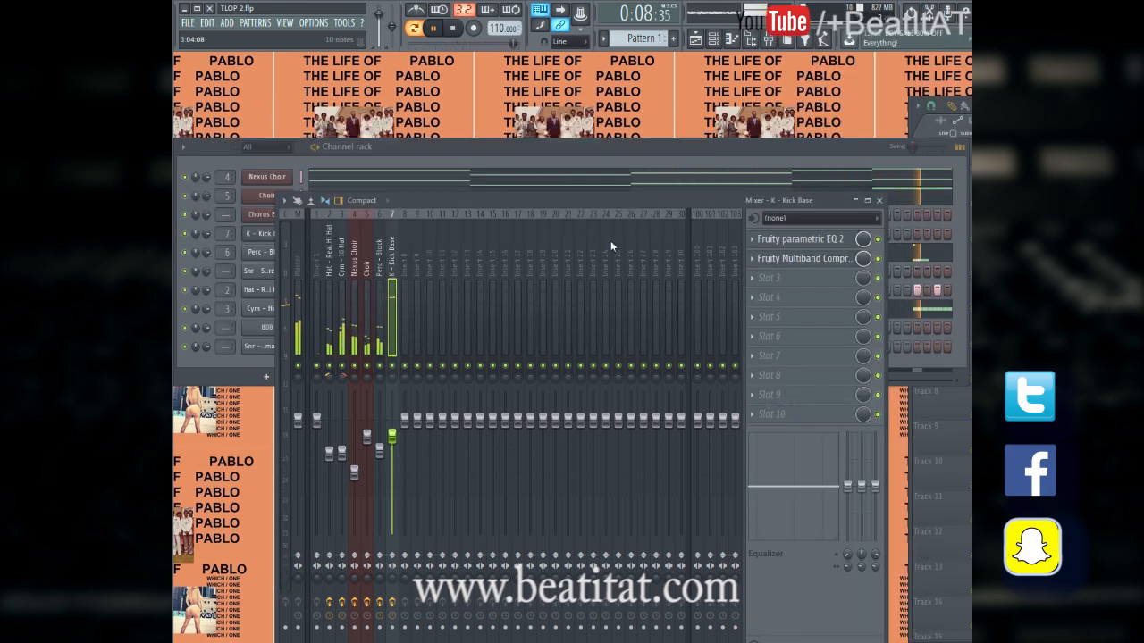
left_click_drag(393, 437, 396, 472)
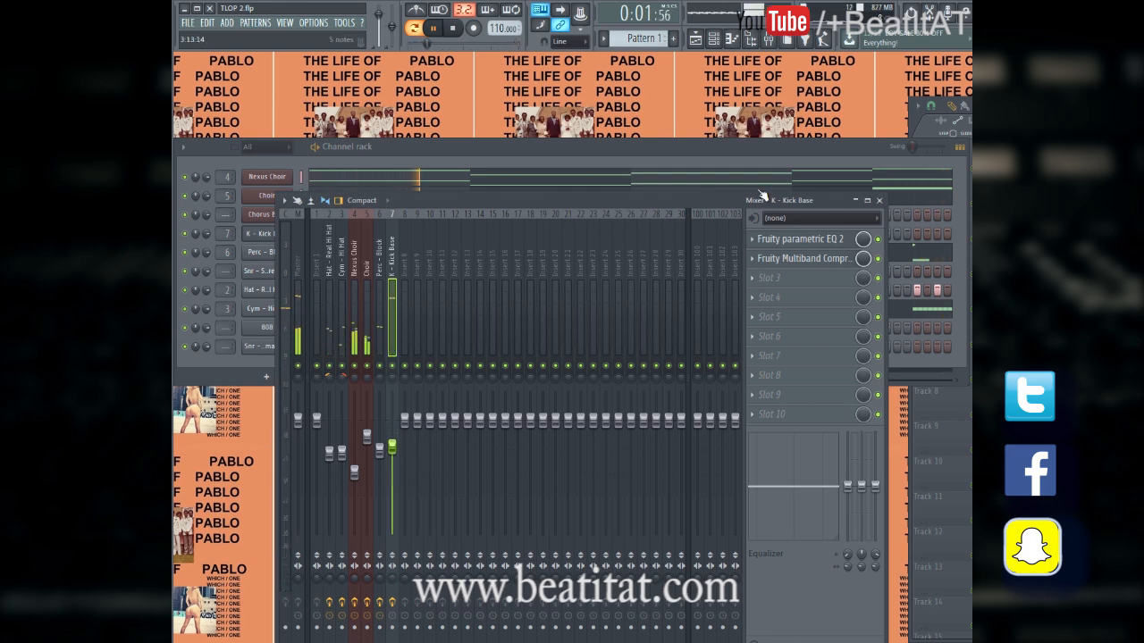
Close the mixer and the kick channel settings, and bring the playlist window fully into view
left_click(881, 201)
left_click(626, 216)
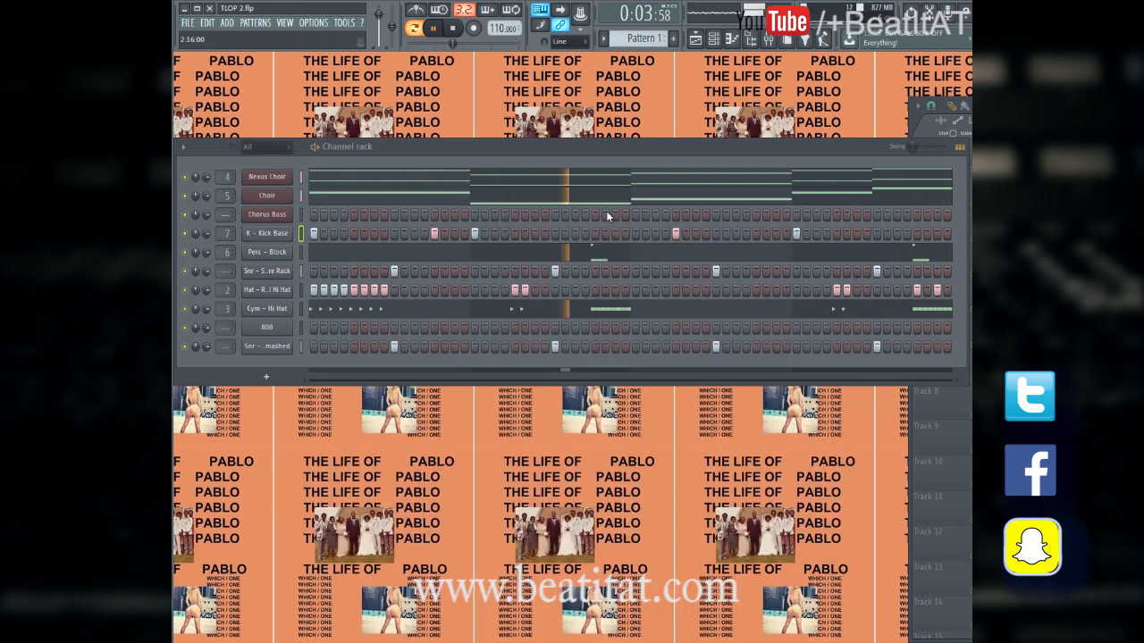
left_click_drag(971, 105, 578, 95)
left_click(594, 147)
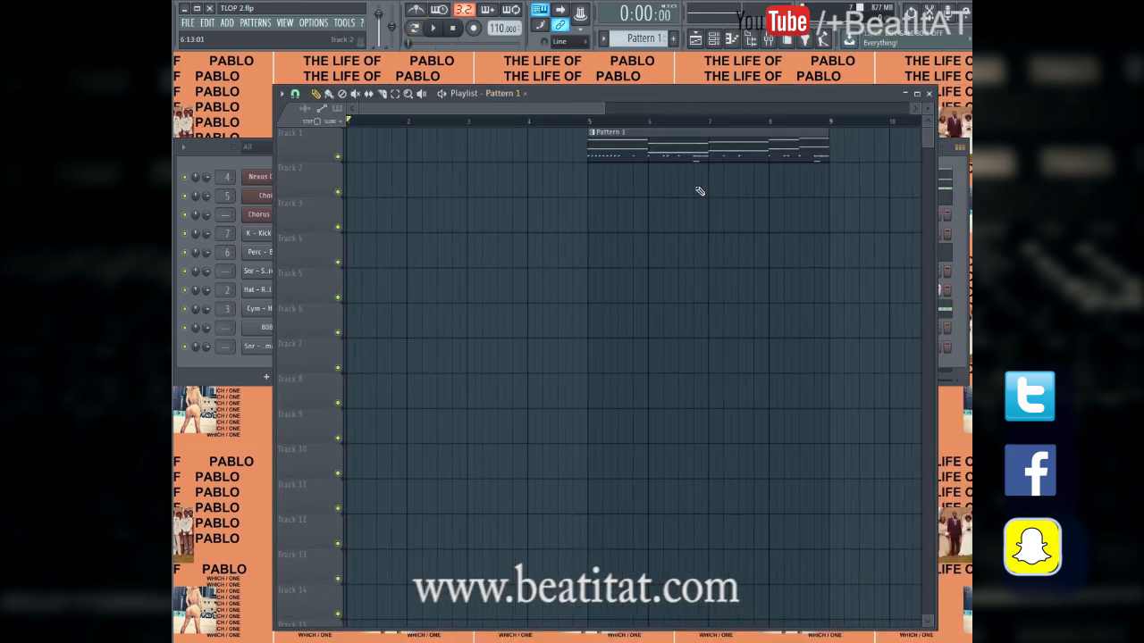
scroll(697, 190, "down", 4)
left_click_drag(486, 149, 616, 147)
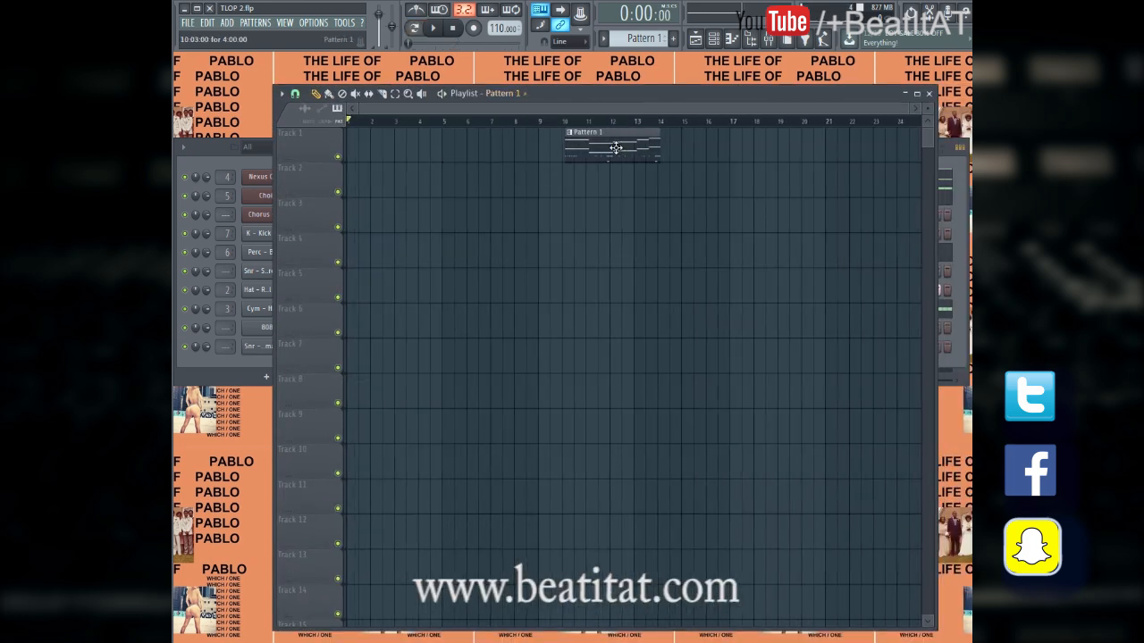
right_click(582, 154)
Set the playlist snap to Line and place Pattern 1 clips at bars 9 and 13 on Track 1
left_click(282, 93)
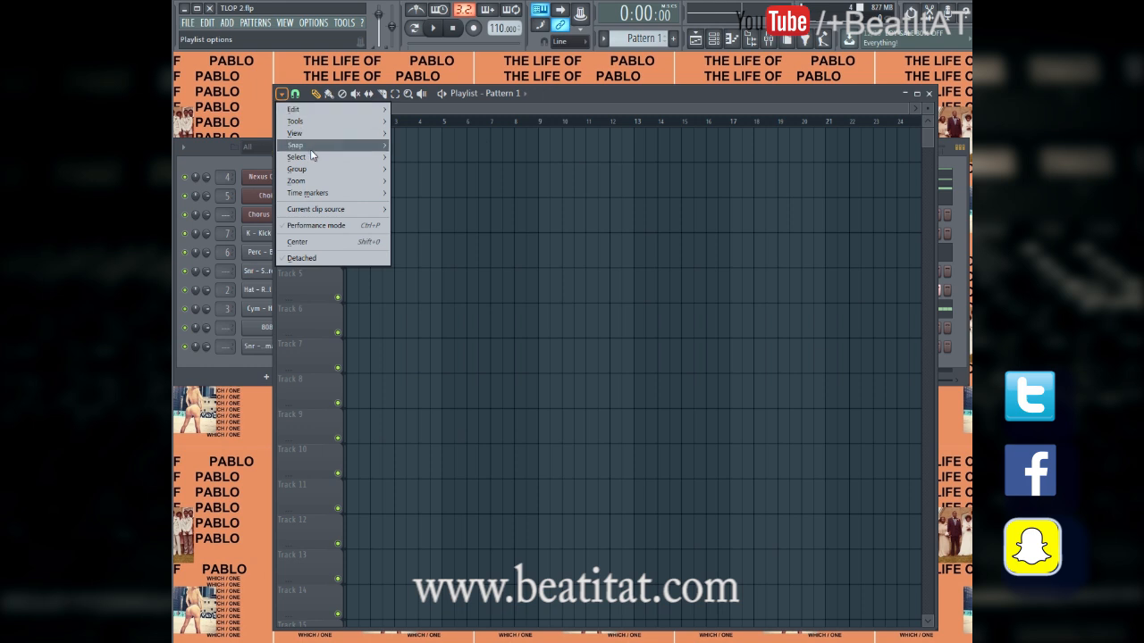
mouse_move(312, 149)
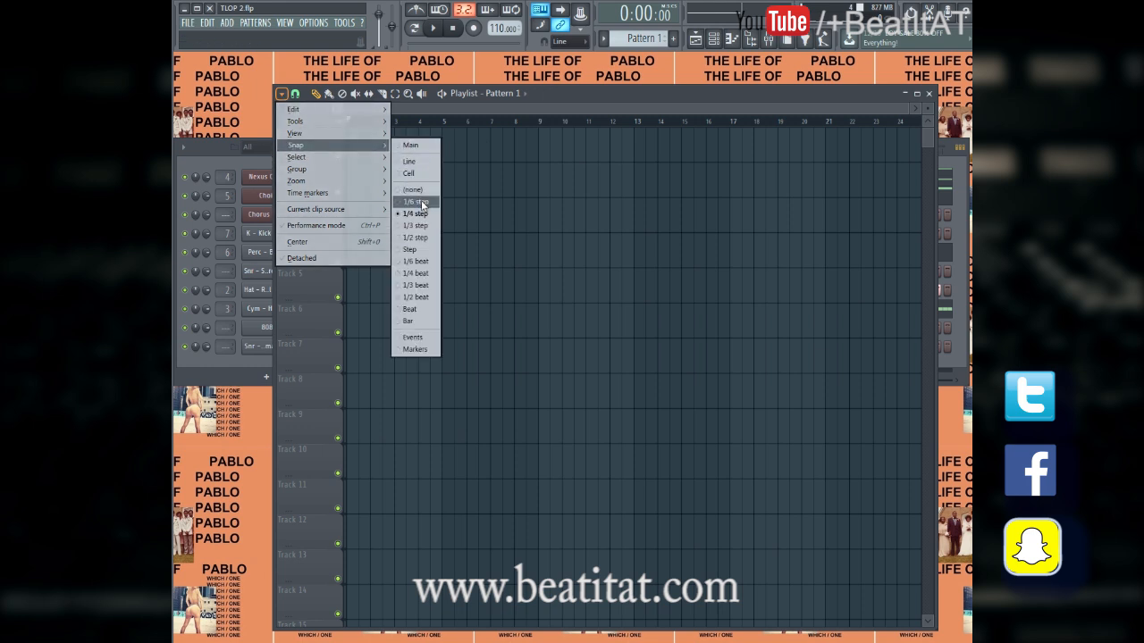
left_click(409, 160)
left_click(545, 154)
left_click(624, 160)
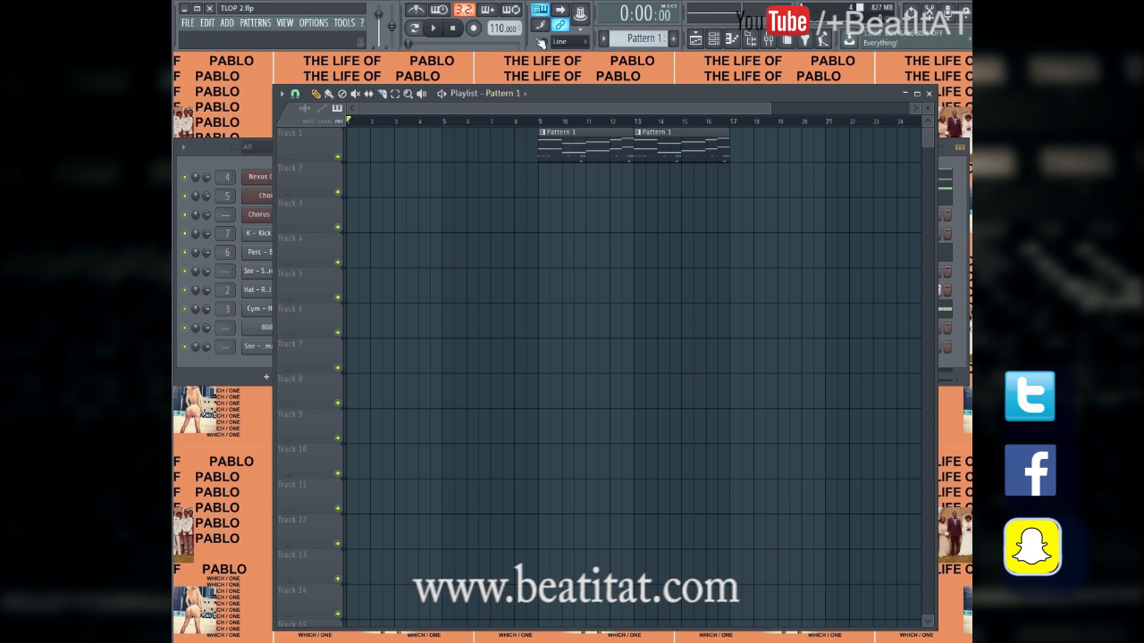
Split Pattern 1 by channel and move the bar 9 Nexus Choir, Choir and K - Kick Base clips to Tracks 2, 3 and 6
left_click(609, 43)
left_click(688, 192)
left_click(561, 221)
left_click_drag(561, 221, 560, 185)
left_click_drag(563, 139, 563, 205)
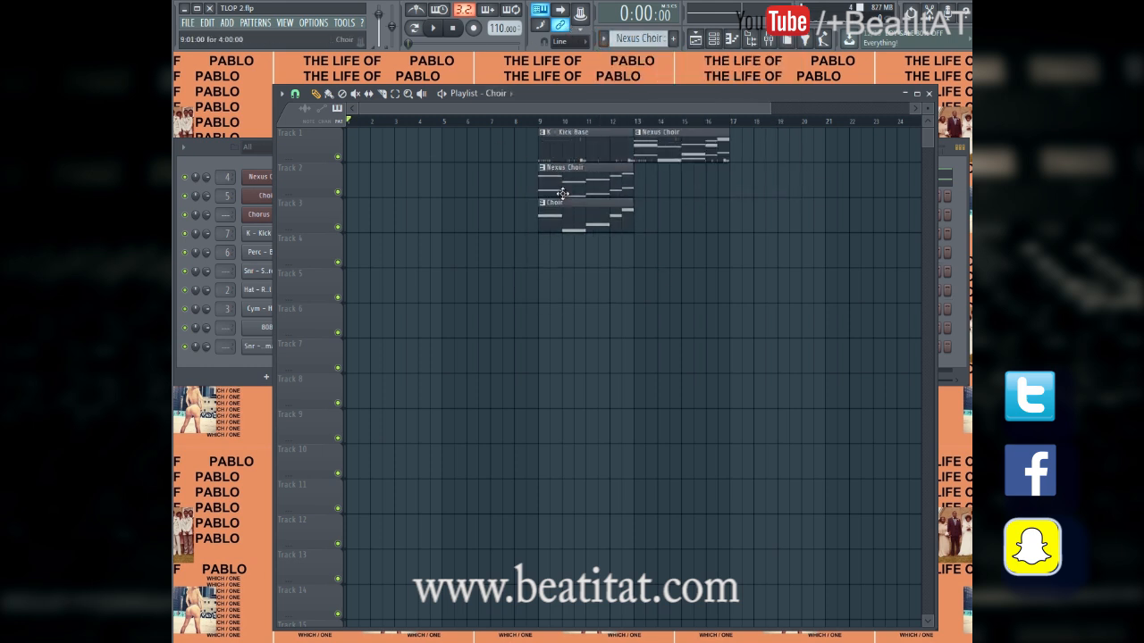
left_click_drag(554, 269, 568, 345)
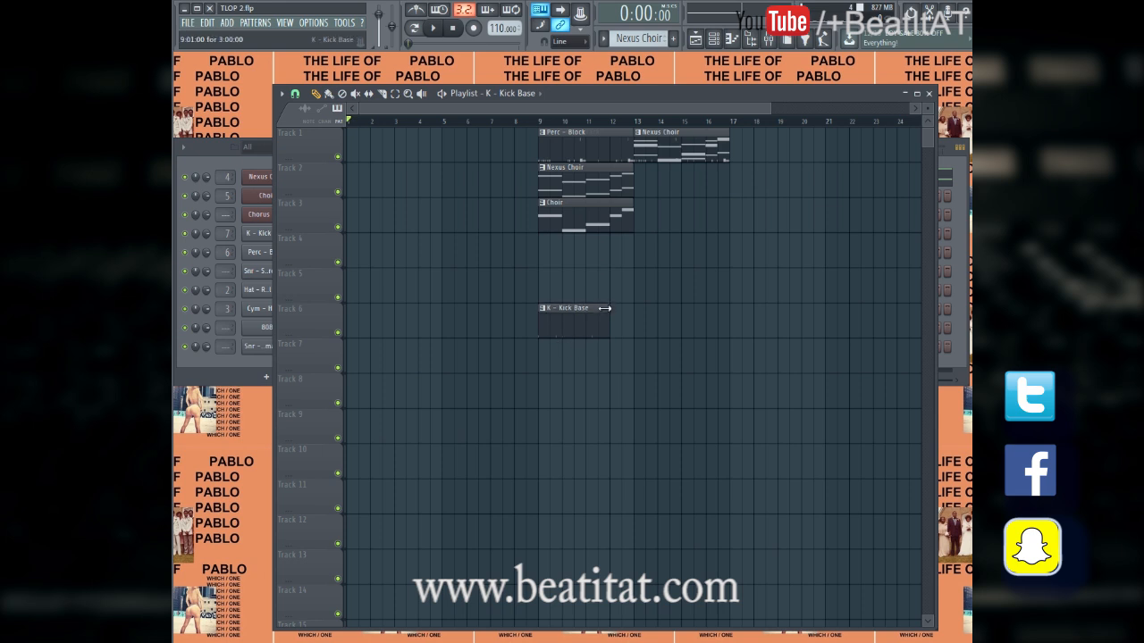
Place a K - Kick Base clip at bar 13 on Track 6 and delete the stacked clips at bar 13 on Track 1
left_click(637, 332)
right_click(673, 156)
right_click(673, 157)
right_click(674, 155)
right_click(677, 156)
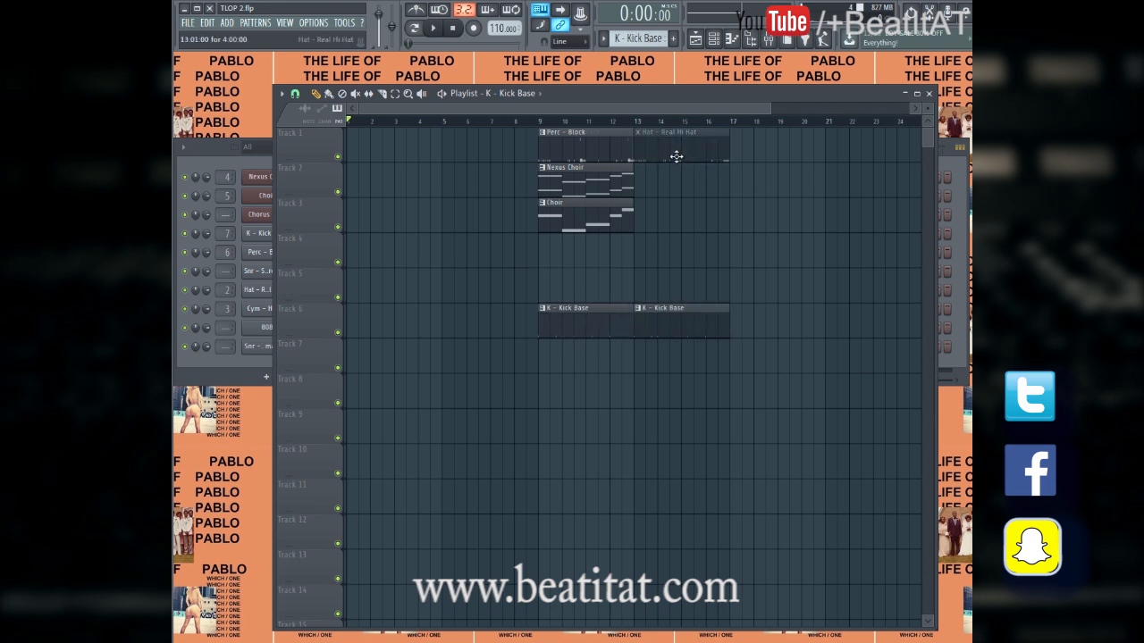
right_click(677, 159)
Move the bar 9 Perc - Block, Real Hi Hat, Cym - Hi Hat, Pop Smashed and Snare Rack clips to Tracks 7, 9, 10, 11 and 12
left_click_drag(598, 155, 609, 390)
left_click_drag(594, 163, 590, 408)
left_click_drag(585, 467, 584, 430)
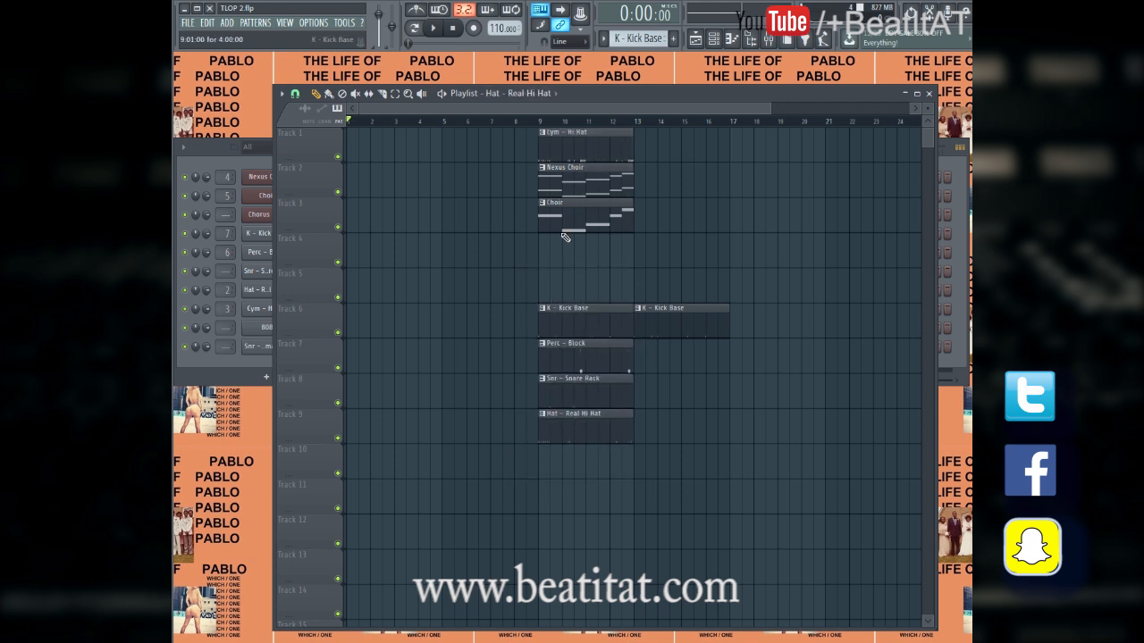
left_click_drag(591, 146, 584, 481)
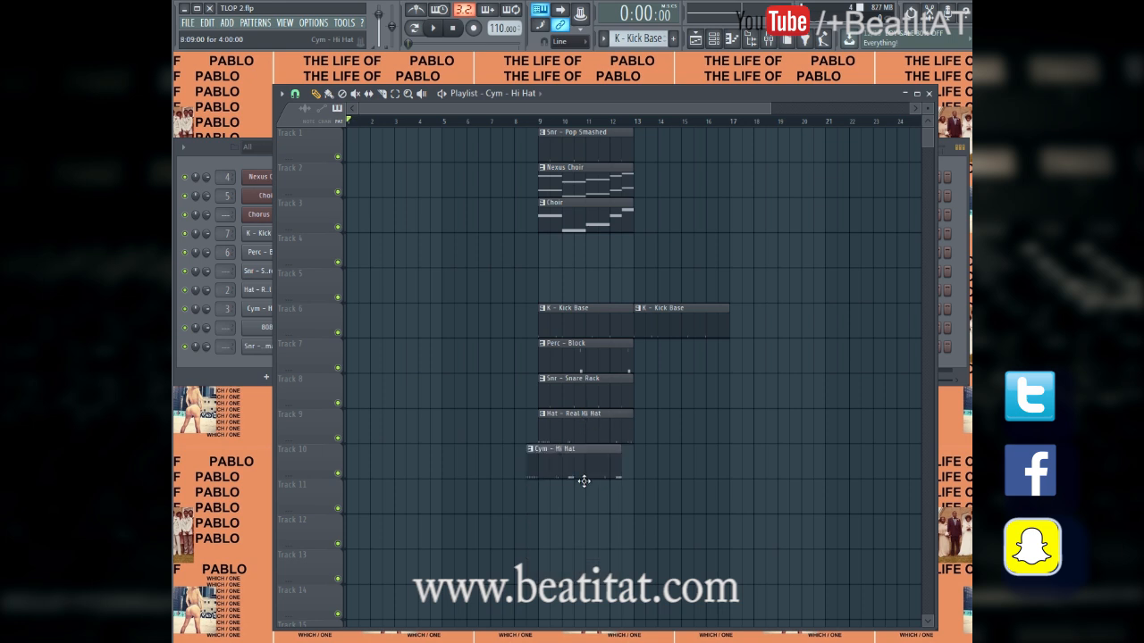
left_click_drag(579, 148, 578, 487)
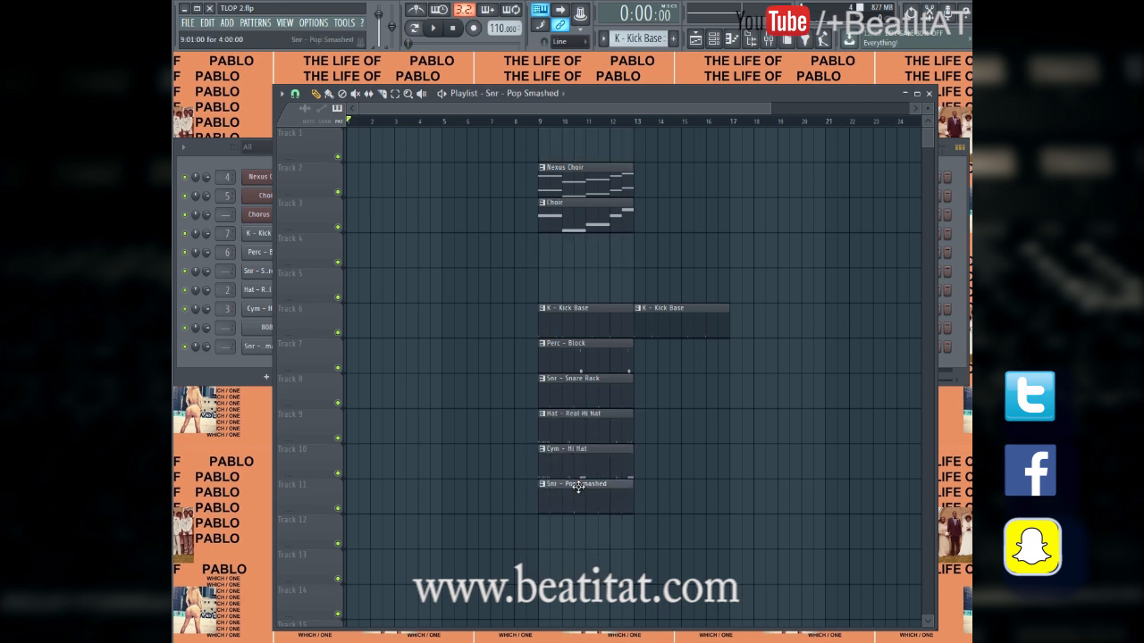
left_click_drag(590, 402, 579, 543)
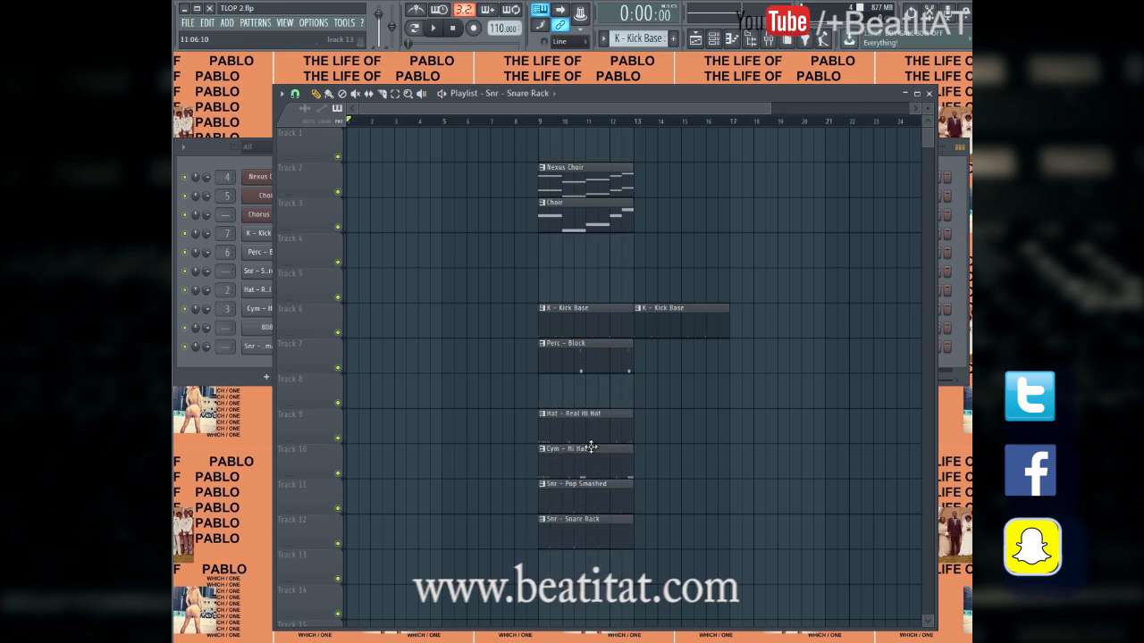
Delete the extra K - Kick Base clip at bar 13 and duplicate all bar 9 clips to bar 13
left_click_drag(572, 155, 619, 616)
scroll(730, 426, "up", 1)
left_click(688, 335)
key("Delete")
left_click_drag(620, 549, 524, 129)
left_click_drag(582, 187, 679, 208)
left_click(809, 230, "ctrl")
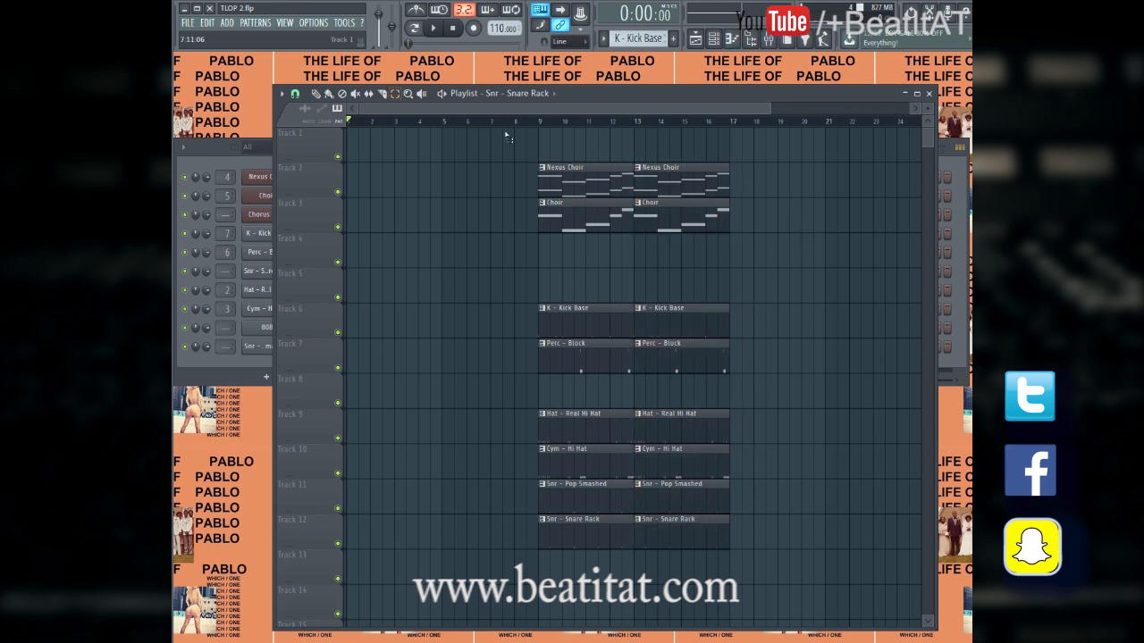
Add a time marker named Chorus to the playlist and position it at bar 9
left_click_drag(542, 131, 722, 135)
left_click_drag(568, 107, 713, 132)
key("alt+t")
type("Chorus")
key("Return")
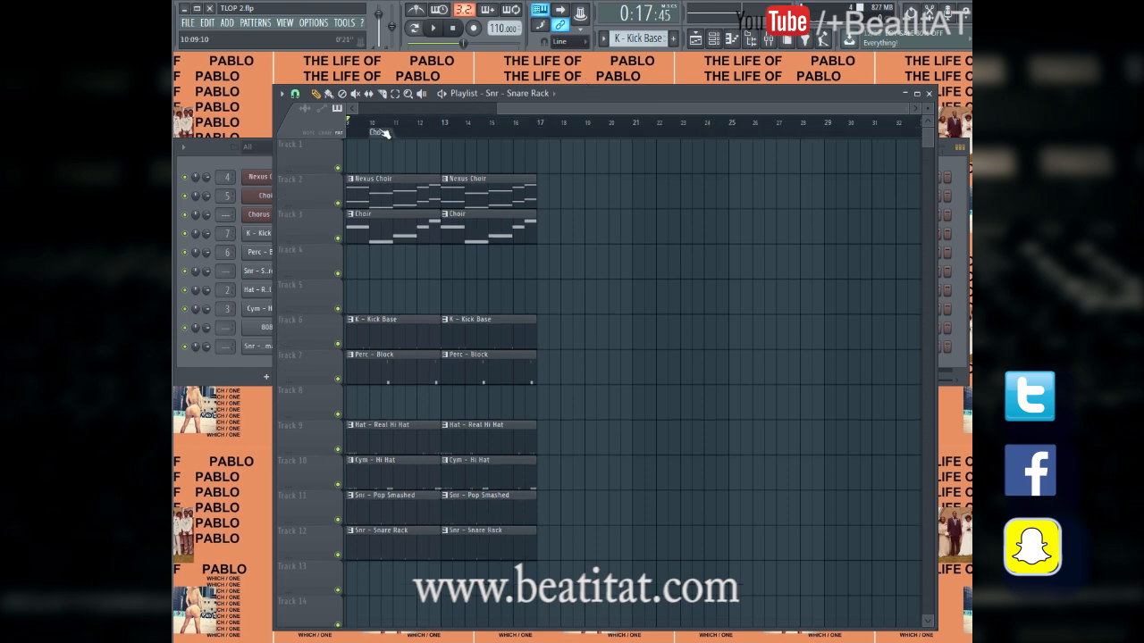
mouse_move(371, 131)
left_mouse_down()
mouse_move(349, 132)
mouse_move(399, 134)
left_mouse_up()
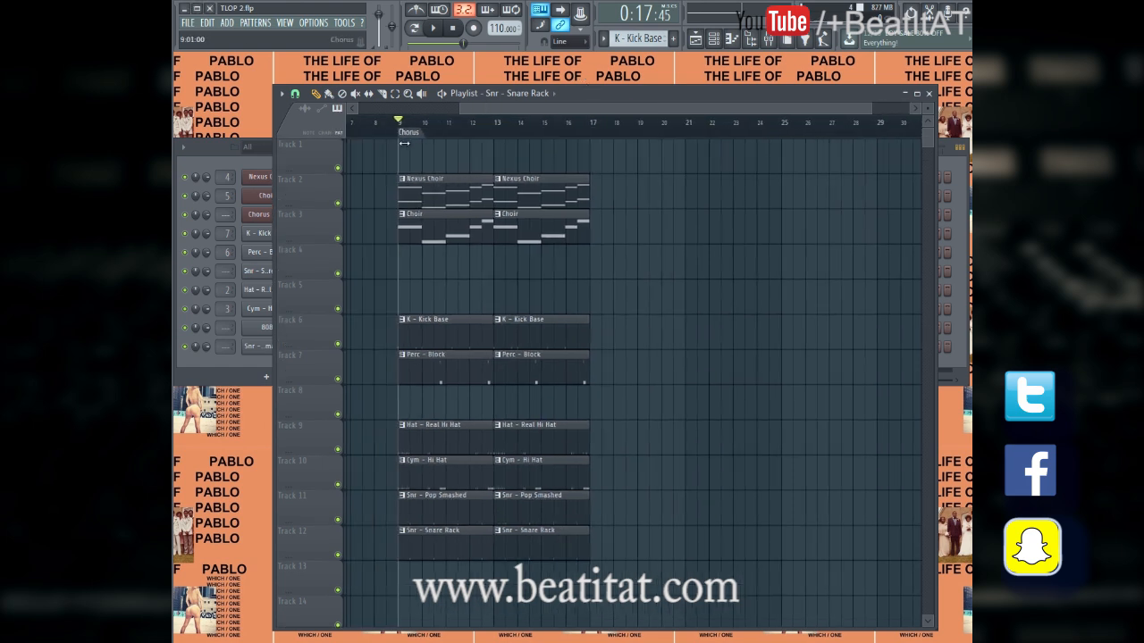
Add a time marker named Intro at bar 1 of the playlist
left_click_drag(503, 106, 393, 108)
key("alt+t")
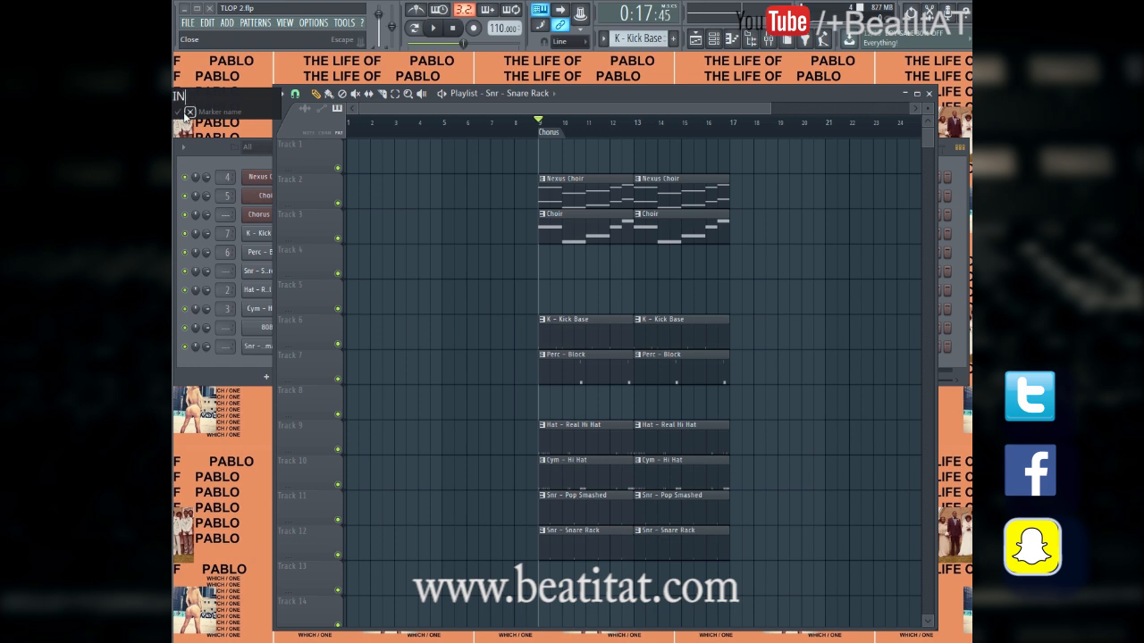
type("Intro")
key("Return")
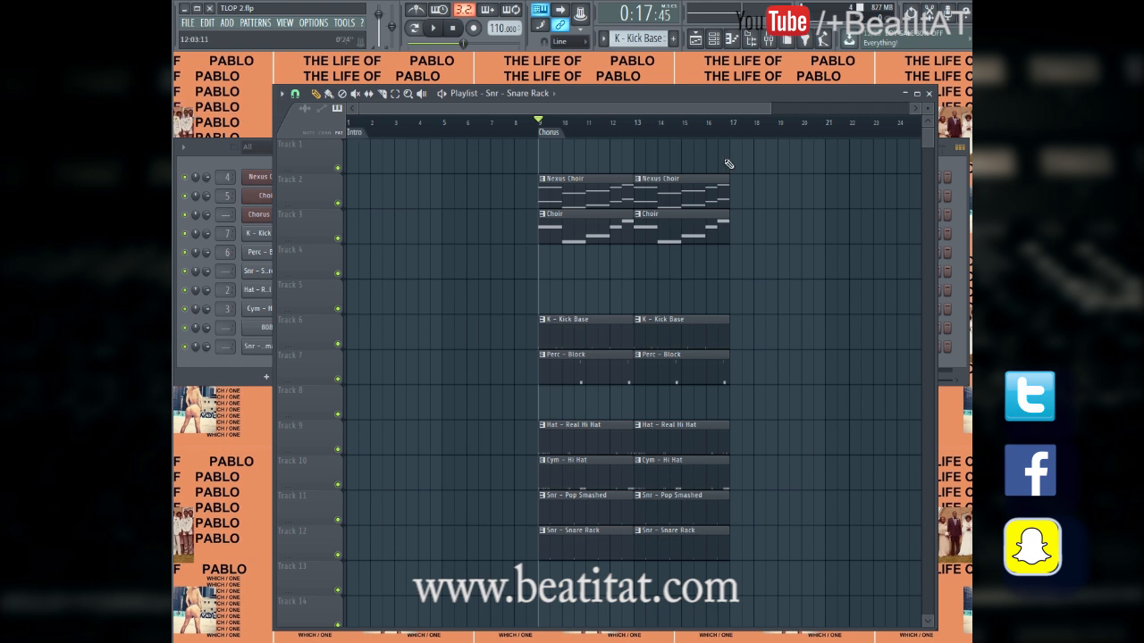
Duplicate the bar 9 Nexus Choir and Choir clips to bars 1 and 5, and return the playhead to bar 1
left_click_drag(602, 195, 565, 257)
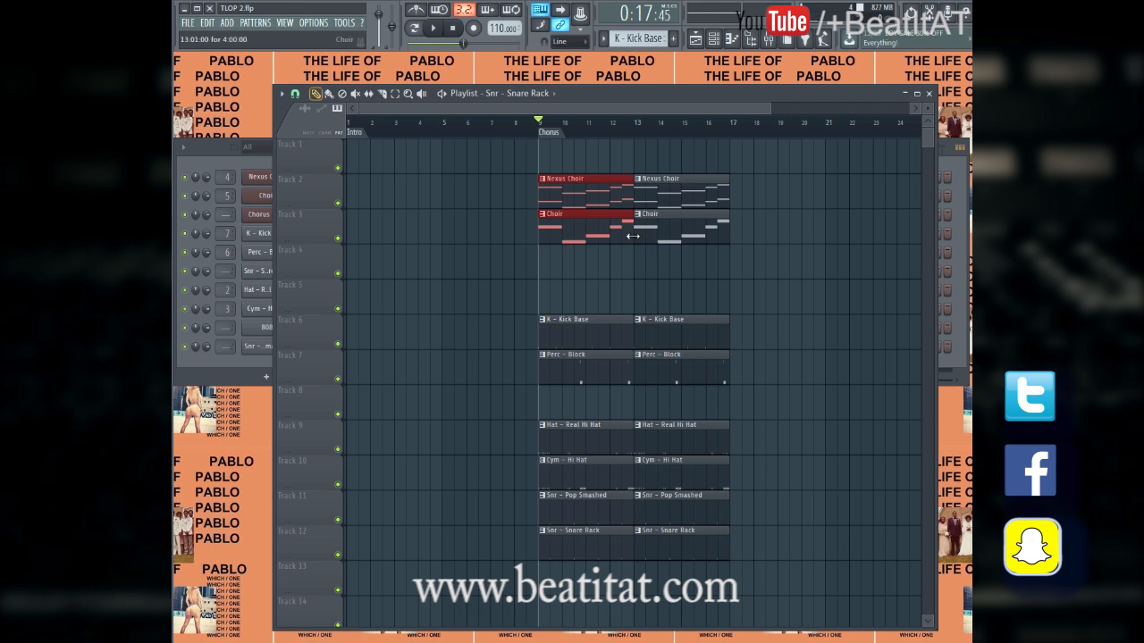
left_click_drag(604, 203, 491, 191)
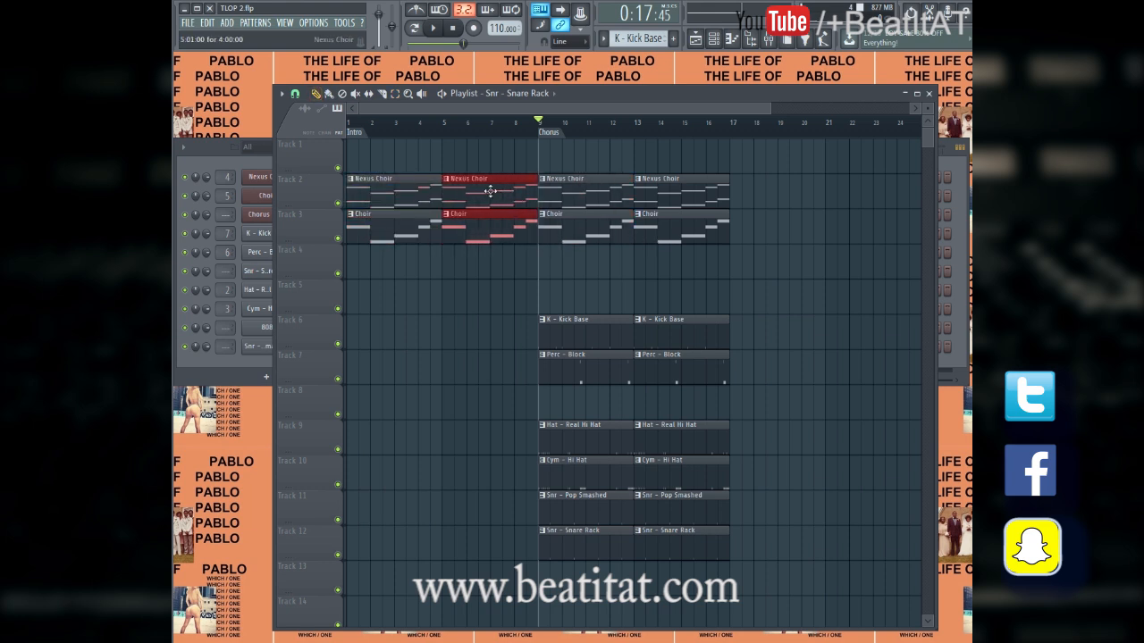
left_click_drag(486, 125, 349, 125)
Duplicate the Perc - Block, Cym - Hi Hat, Snr - Pop Smashed and Snr - Snare Rack clips to bars 1 and 5
left_click_drag(565, 369, 497, 375)
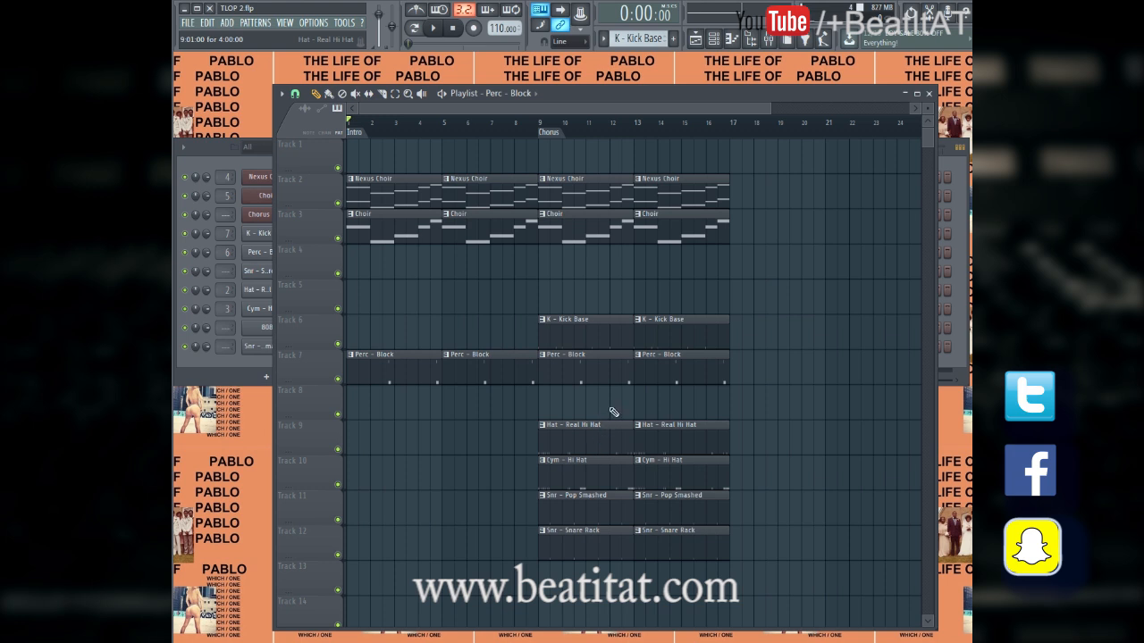
left_click_drag(601, 486, 323, 499)
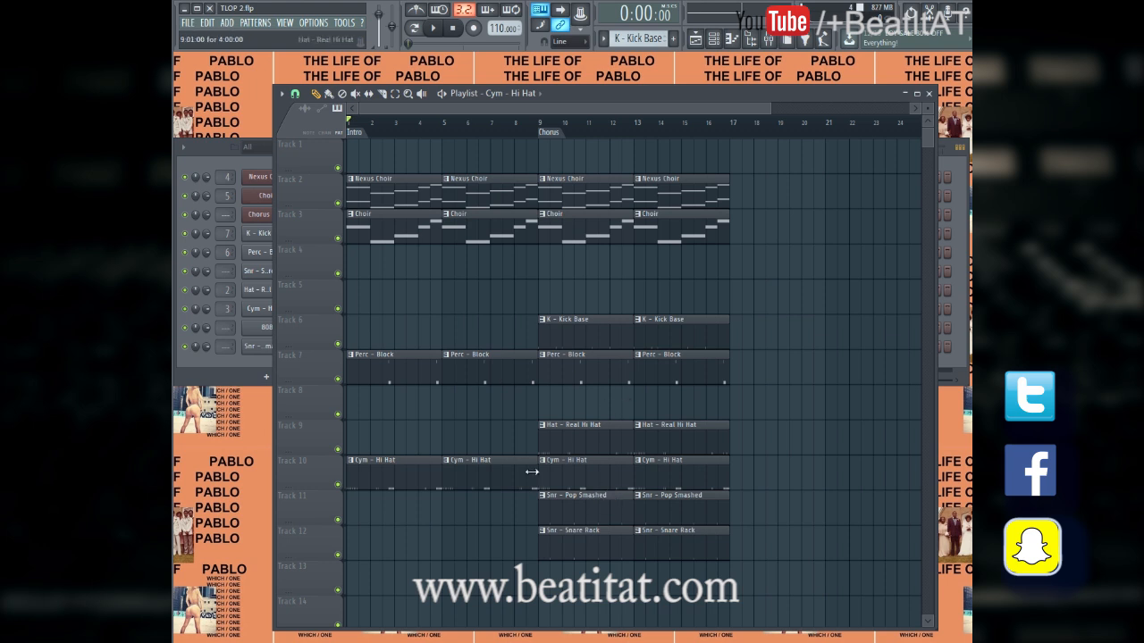
left_click_drag(571, 509, 479, 508)
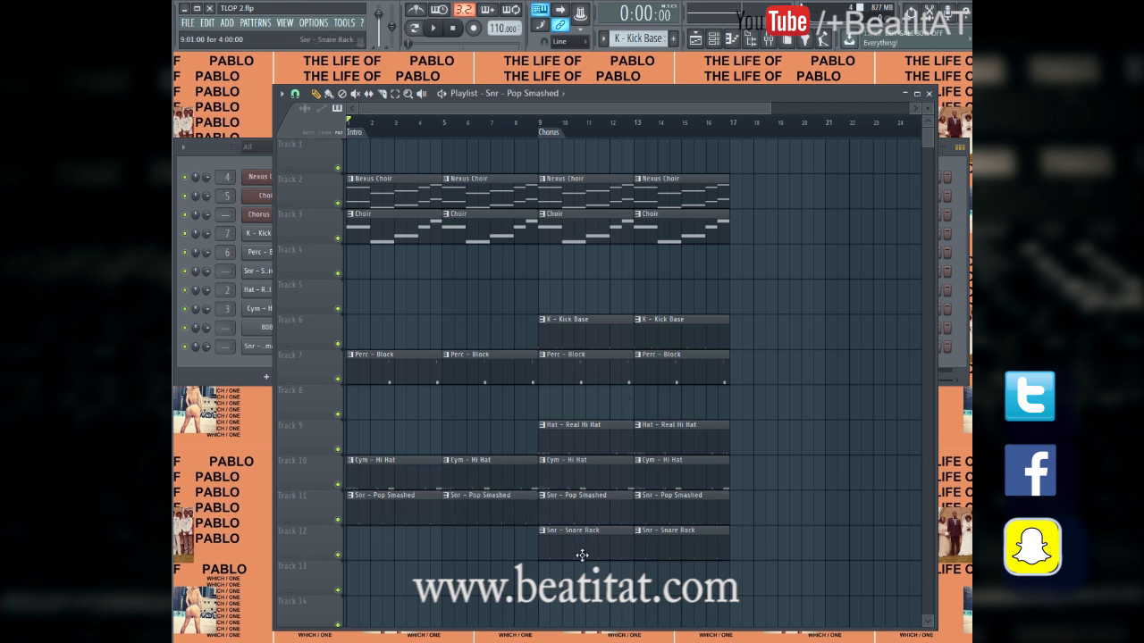
left_click_drag(582, 556, 282, 582)
left_click_drag(405, 545, 511, 551)
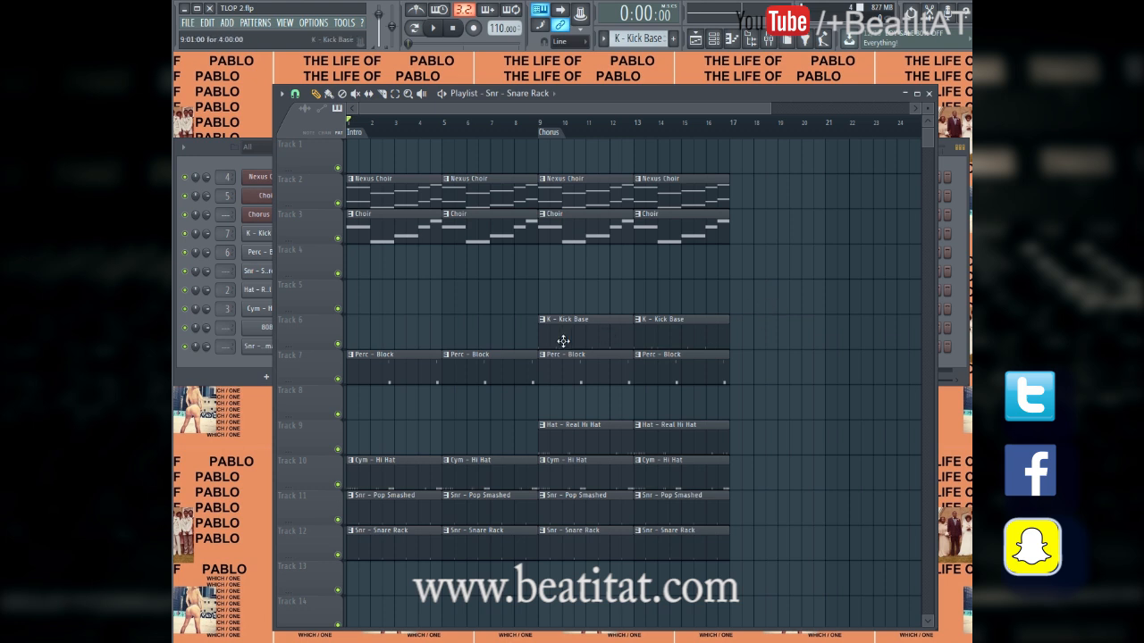
Play the arrangement and duplicate the Hat - Real Hi Hat clip to bars 1 and 5
key("space")
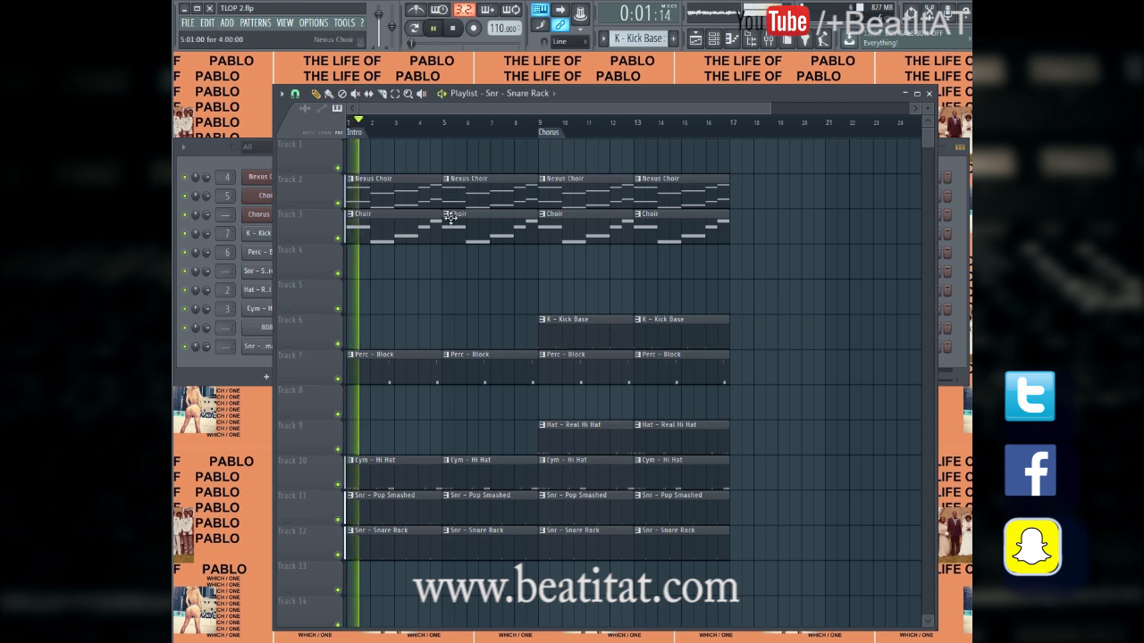
left_click_drag(551, 444, 465, 442)
left_click(483, 380)
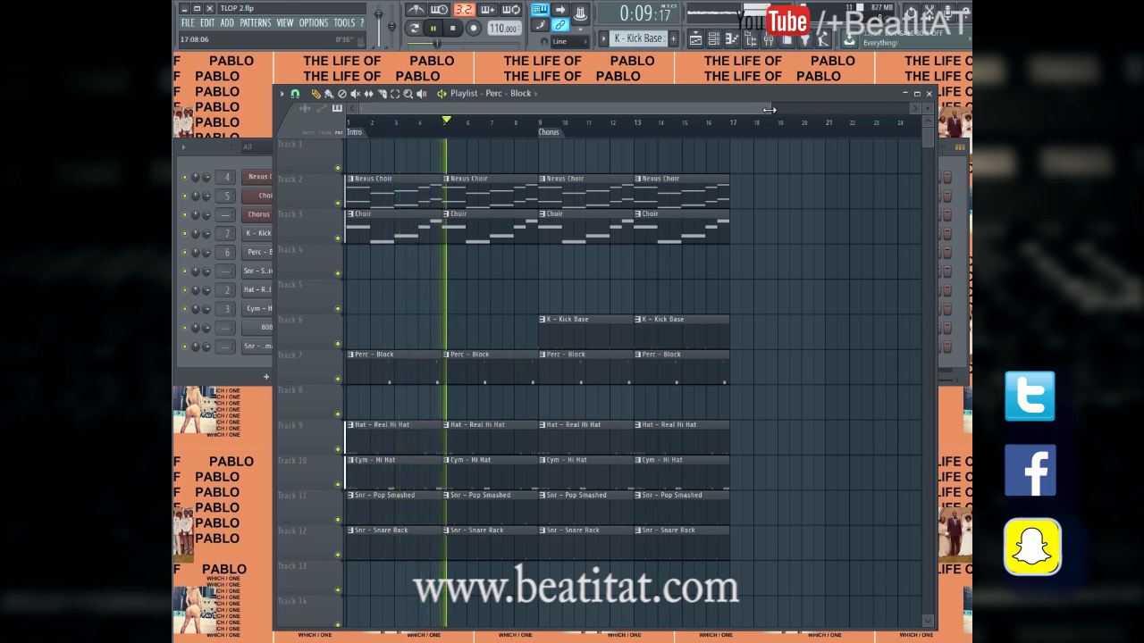
Zoom the playlist out horizontally, listen to the Intro run into the Chorus, and stop playback
left_click_drag(770, 109, 906, 109)
mouse_move(632, 93)
left_mouse_down()
mouse_move(1143, 141)
mouse_move(1121, 99)
mouse_move(777, 89)
mouse_move(651, 99)
left_mouse_up()
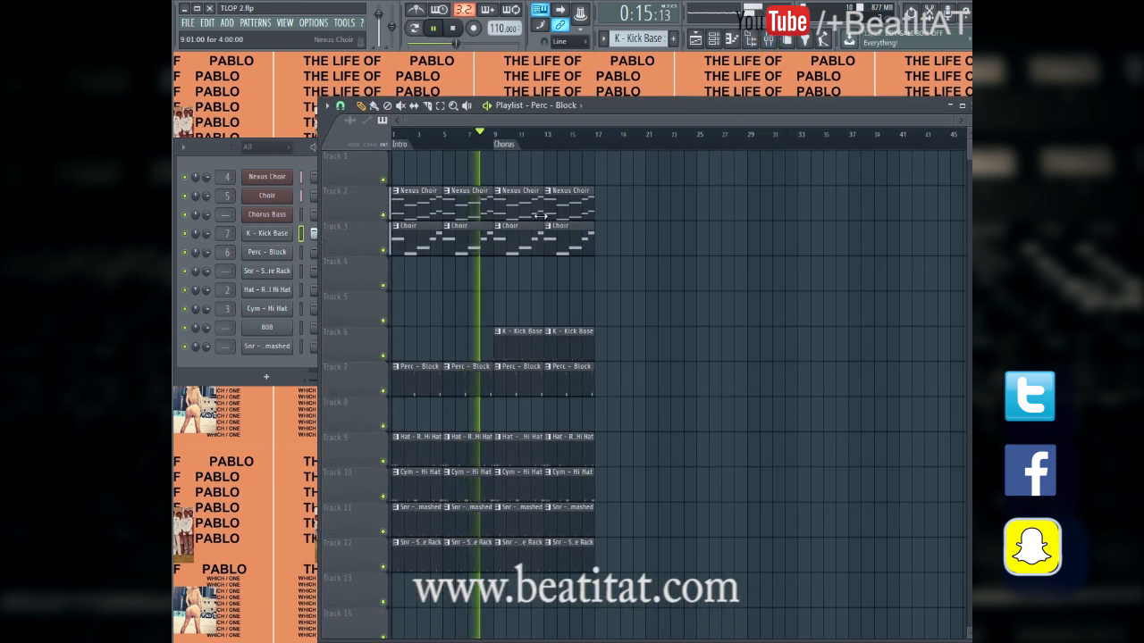
left_click(769, 39)
left_click(744, 109)
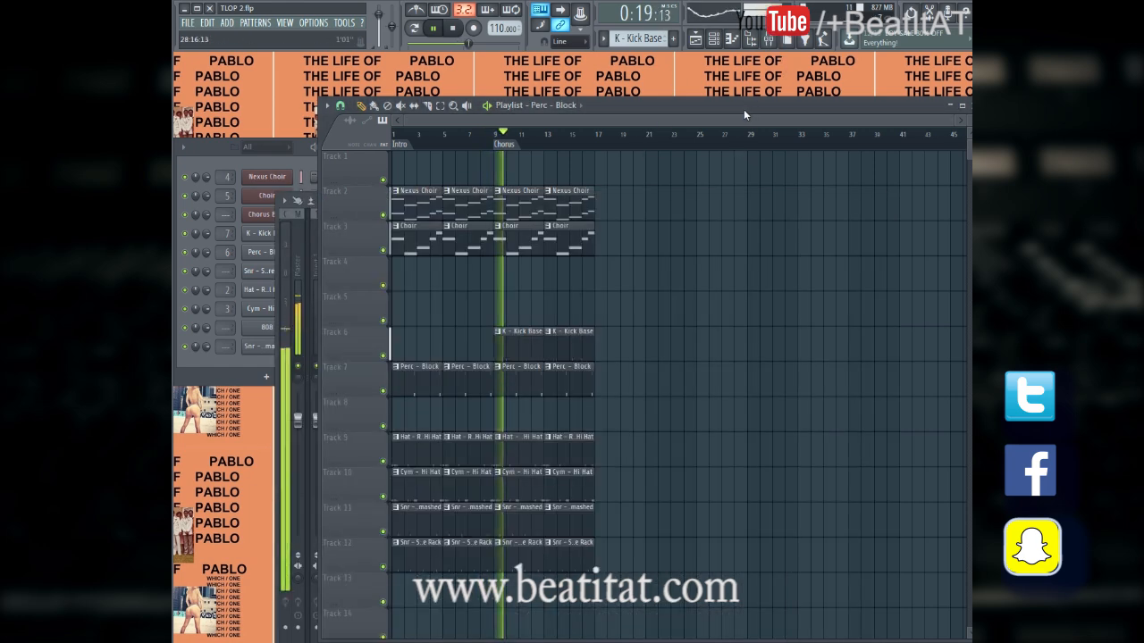
key("space")
Bring the channel rack to the front, shift it aside, and create a new empty pattern
left_click(250, 159)
left_click_drag(409, 150, 451, 150)
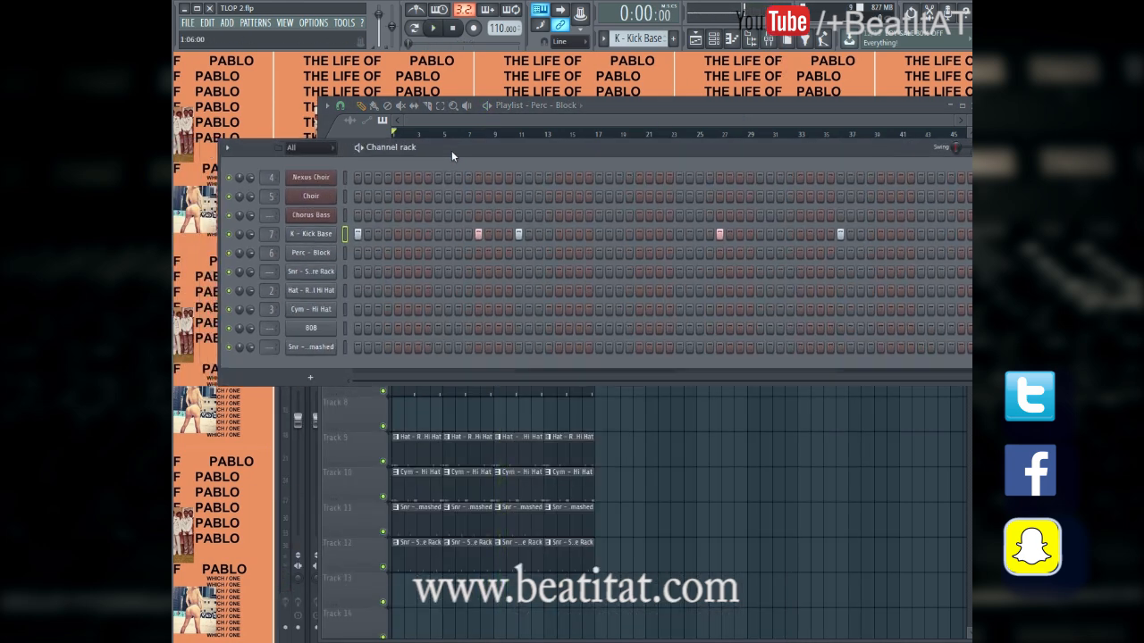
key("F4")
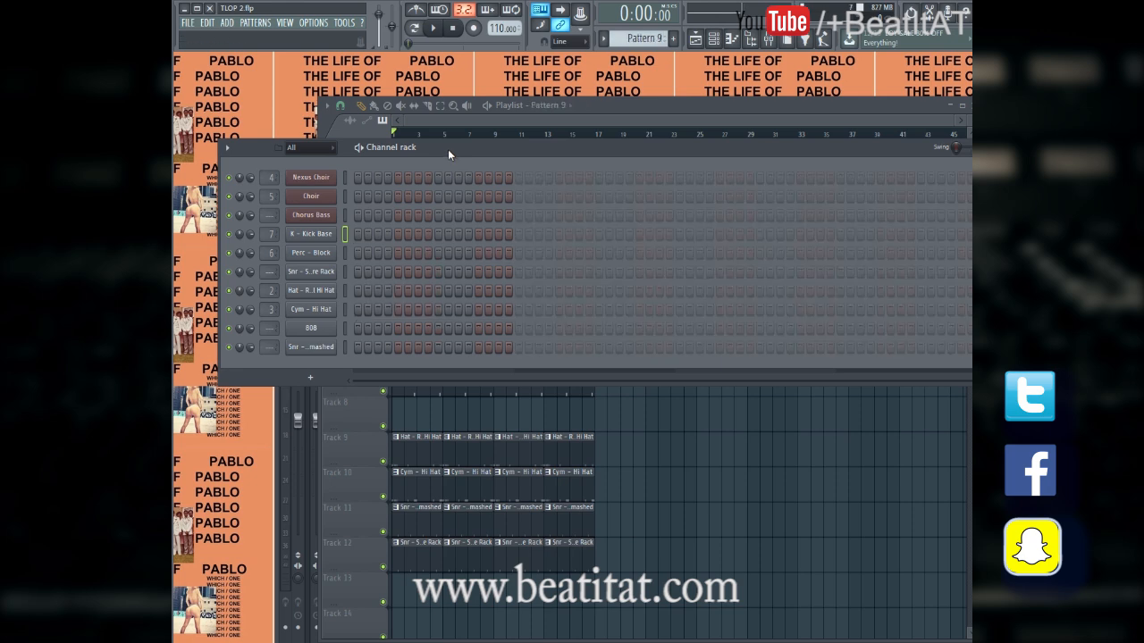
Copy the K - Kick Base pattern's notes and paste them into the 808 channel's piano roll in Pattern 9
left_click(594, 116)
double_click(509, 330)
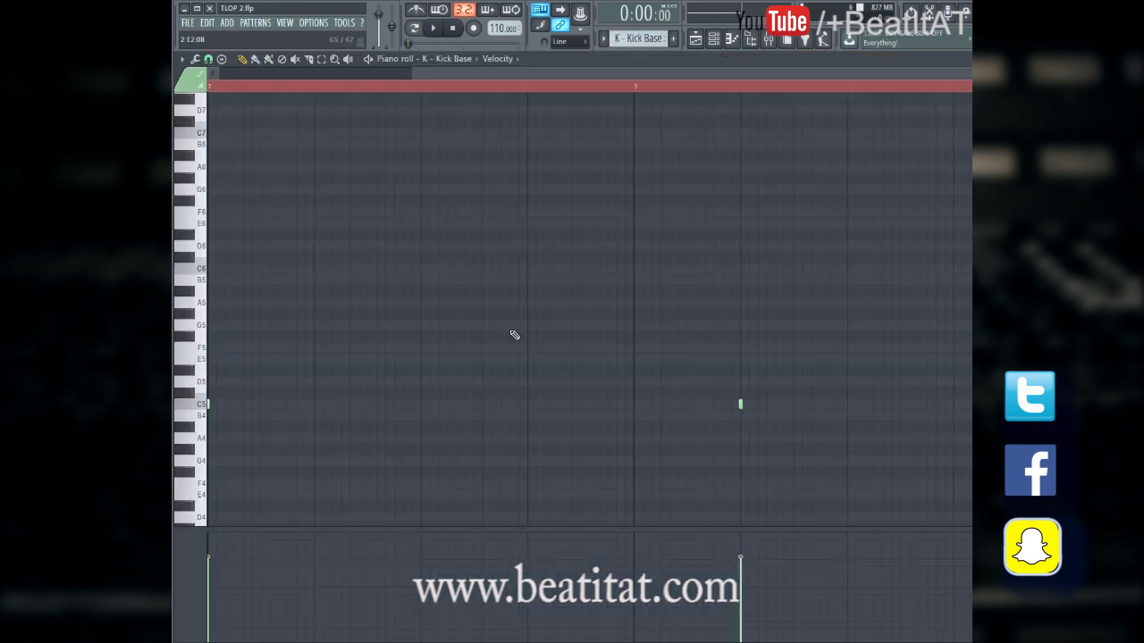
key("F7")
key("KP_Add")
key("KP_Add")
key("KP_Add")
key("F4")
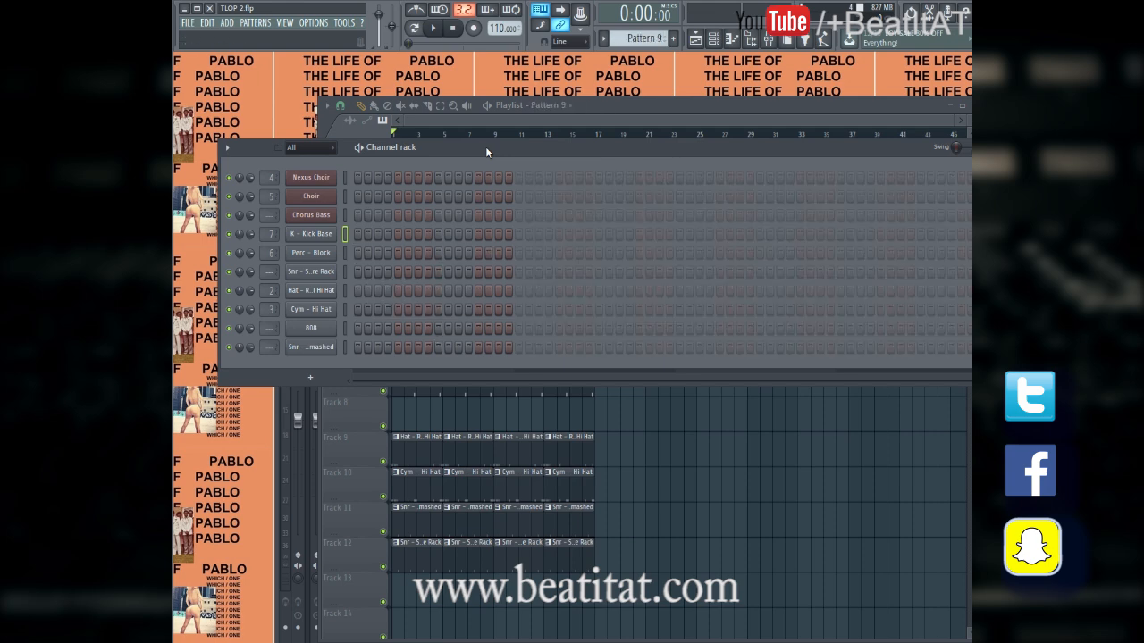
right_click(353, 325)
left_click(362, 328)
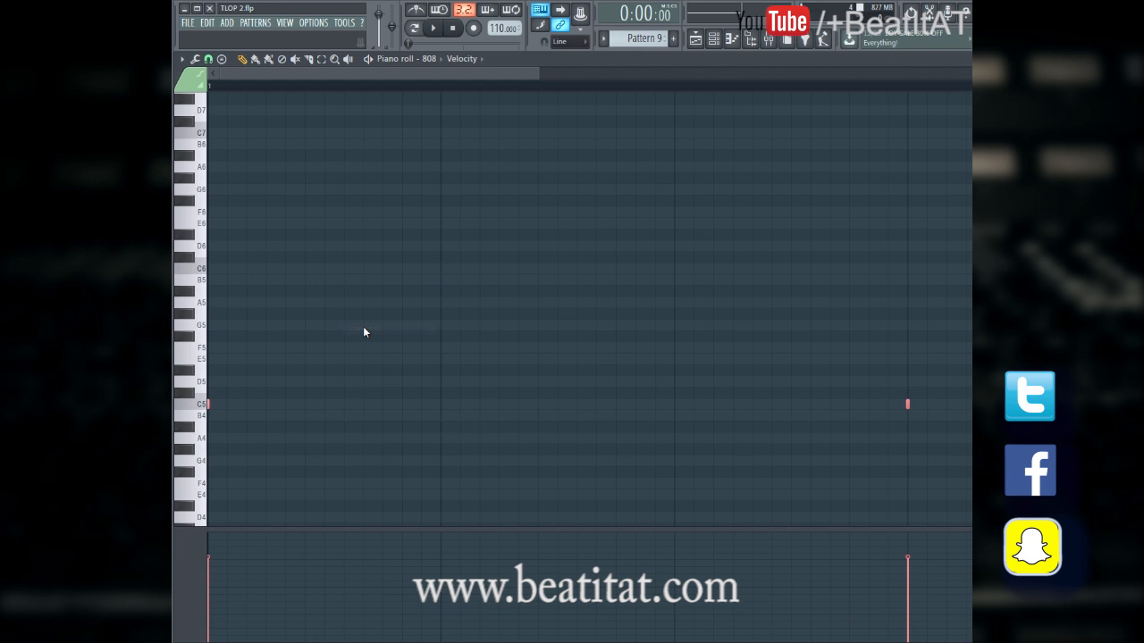
scroll(388, 327, "down", 5)
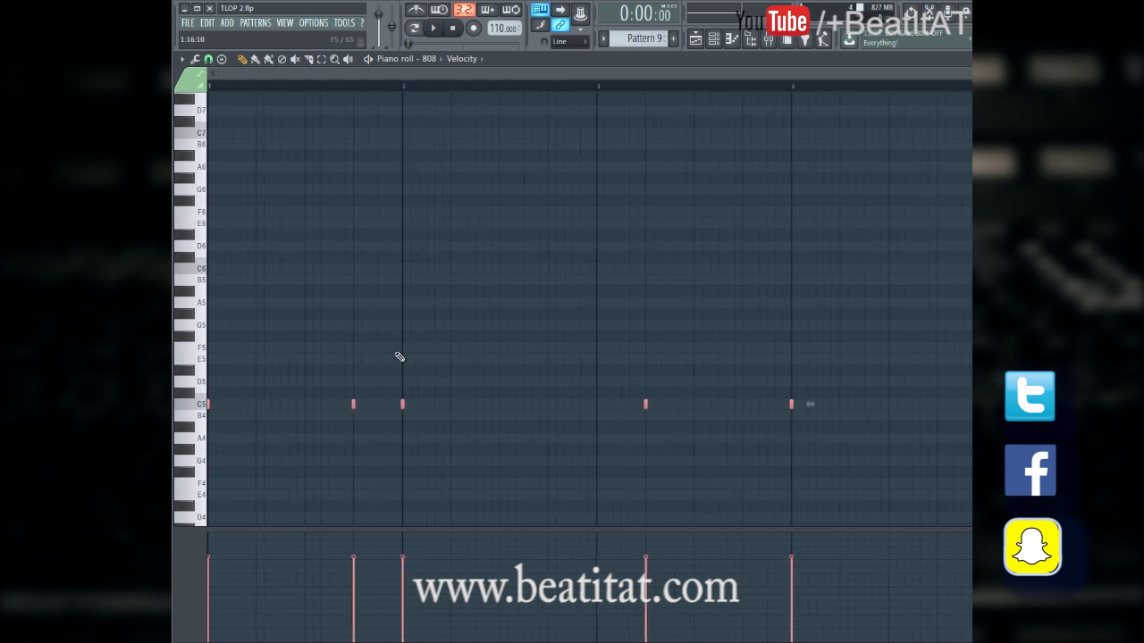
Lengthen each 808 note to meet the following one, and extend the last note to the end of bar 4
key("ctrl+a")
key("ctrl+l")
left_click(820, 268, "ctrl")
left_click_drag(793, 403, 932, 415)
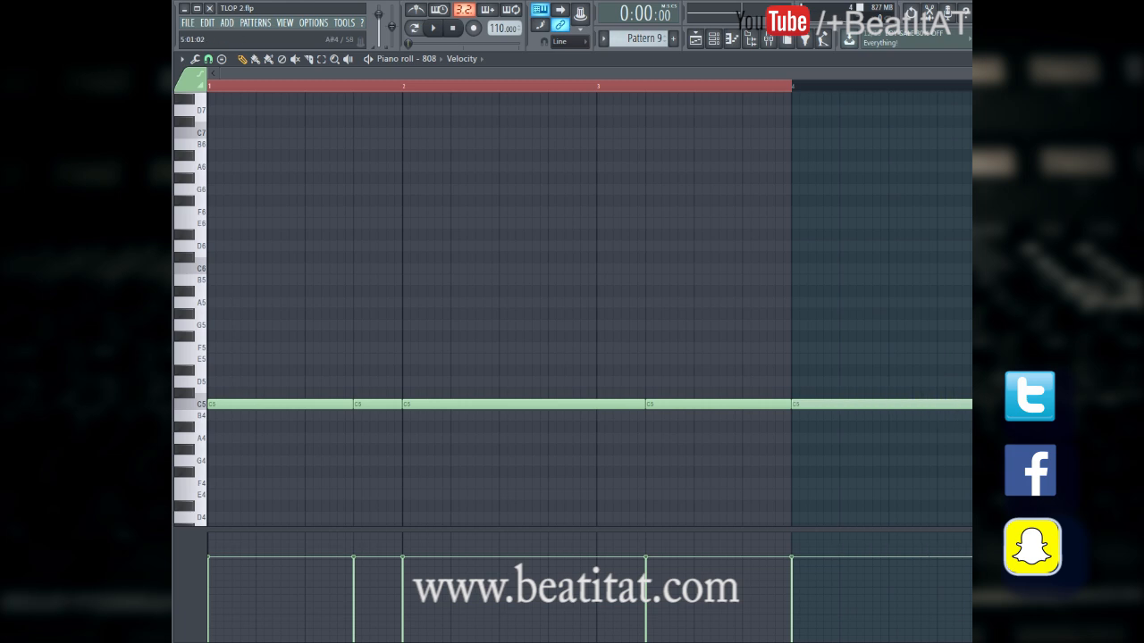
Transpose all 808 notes down three semitones to A4
key("ctrl+a")
key("Down")
key("Down")
key("Down")
left_click(581, 351, "ctrl")
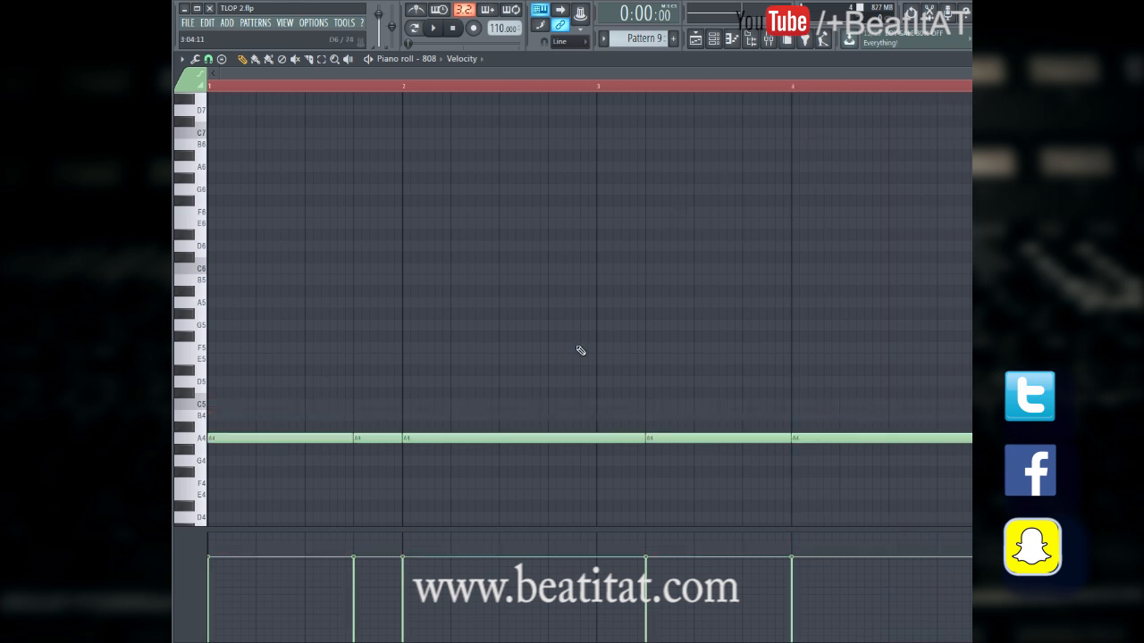
Raise the 808 note starting at bar 2 by three semitones to C5 and close the piano roll
left_click(472, 442)
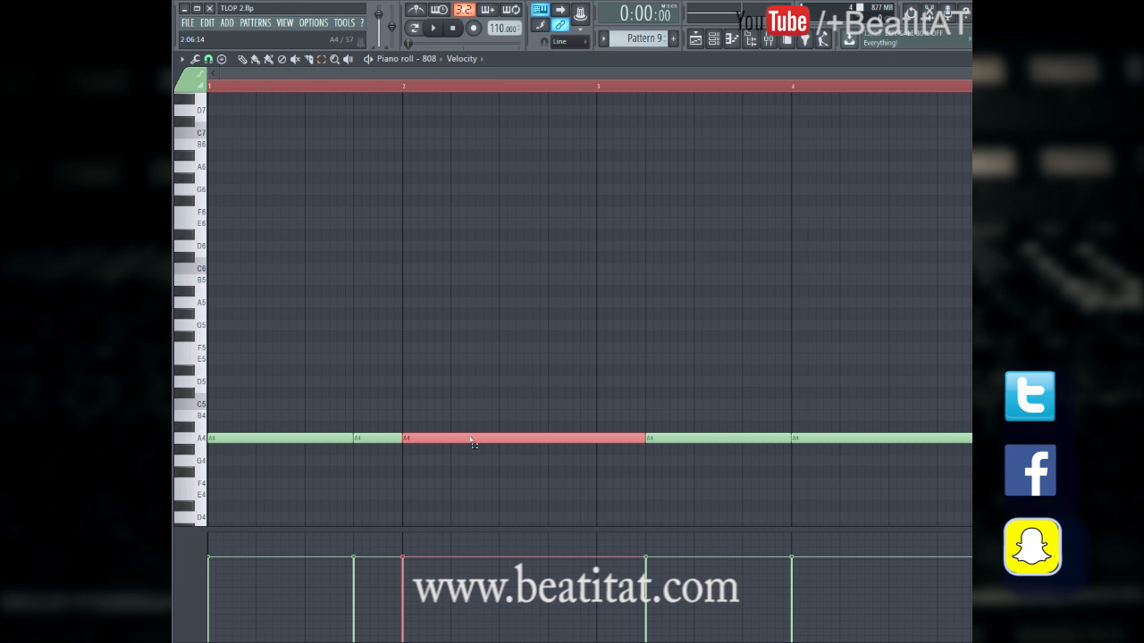
key("Up")
key("Up")
key("Up")
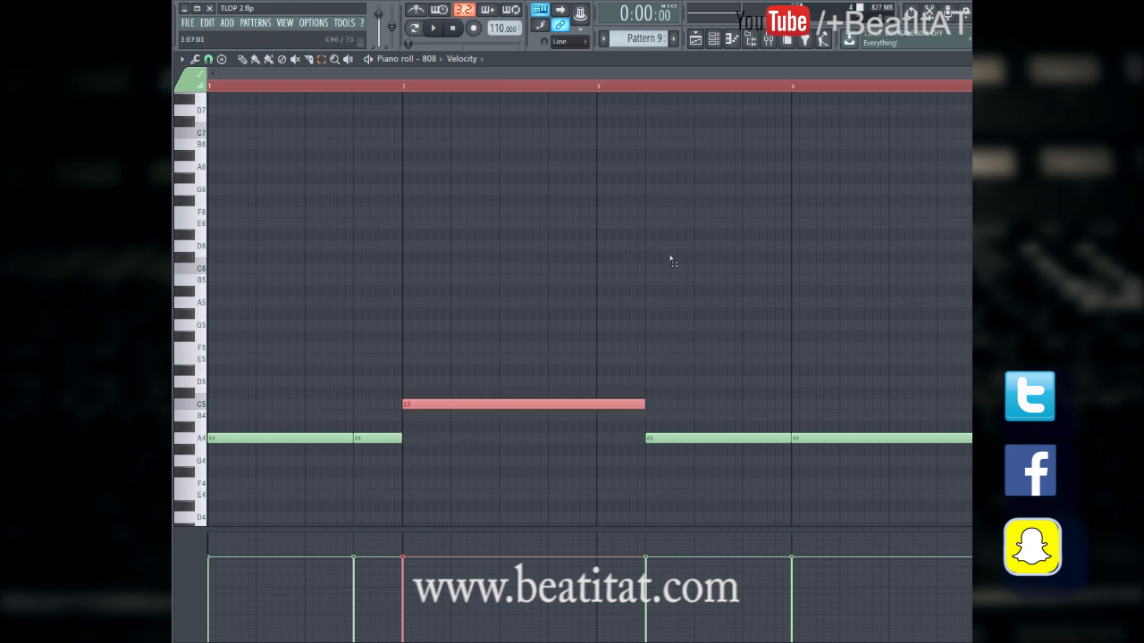
left_click(670, 258)
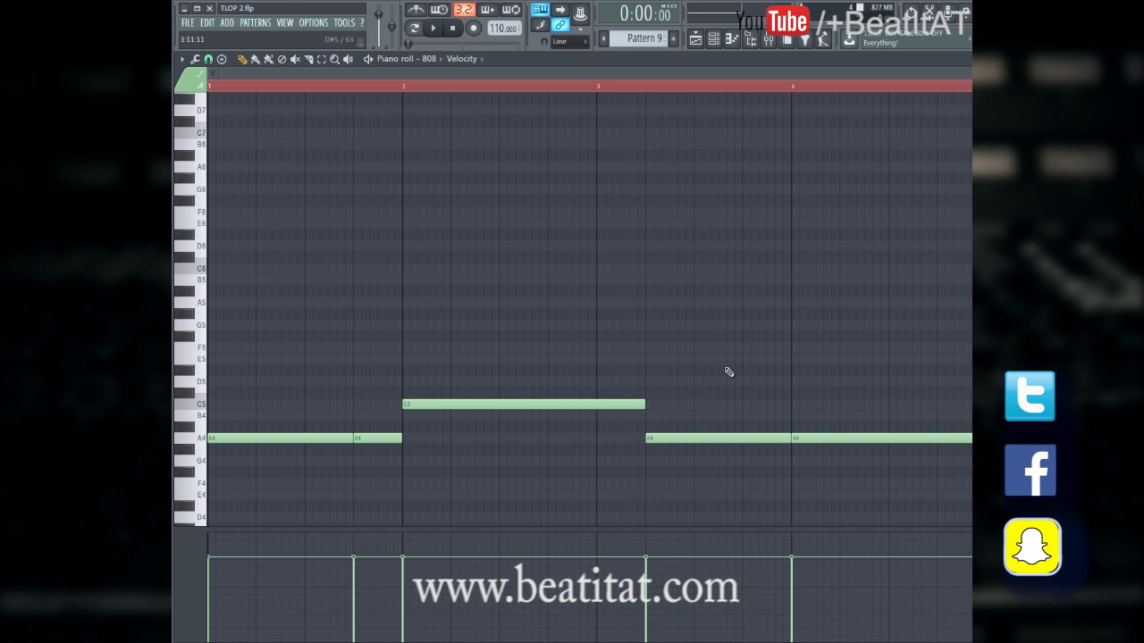
key("Escape")
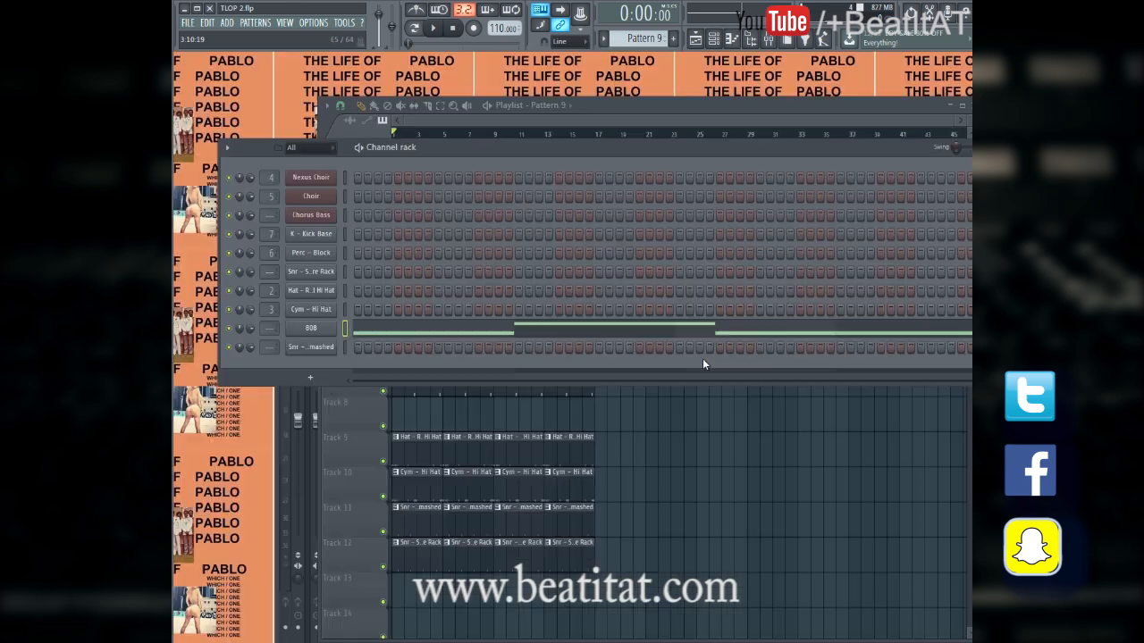
Place the 808 pattern in the playlist from the start of the Intro
left_click(845, 465)
left_click(411, 274)
left_click_drag(414, 275, 320, 299)
left_click(444, 311)
double_click(418, 313)
key("Escape")
Route the 808 channel to mixer track 8 and lower its fader slightly during playback
left_click(334, 328)
left_click(552, 181)
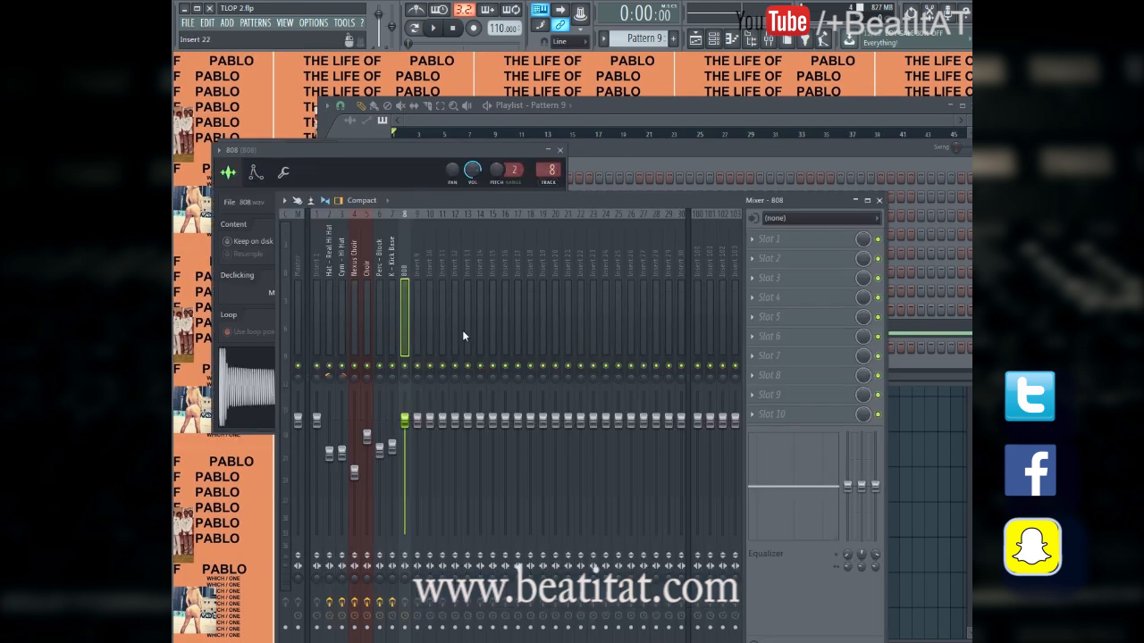
key("space")
Add Fruity Parametric EQ 2 to slot 1 of the 808 mixer track, cutting the lowest band and slightly boosting the second
left_click(796, 240)
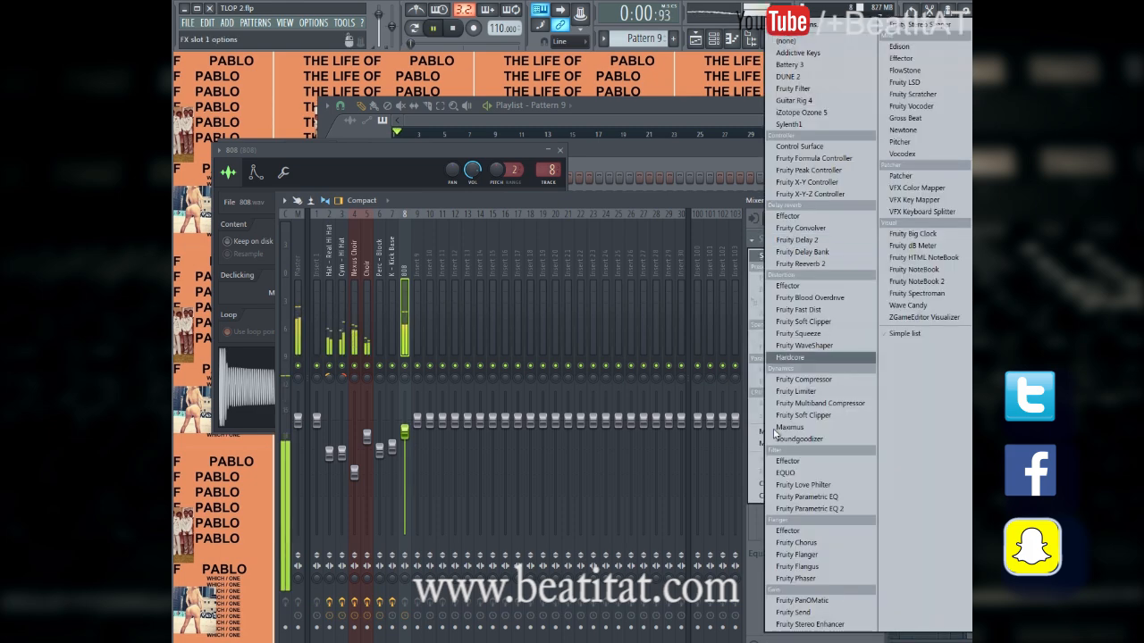
left_click(816, 512)
left_click_drag(271, 253, 243, 294)
key("space")
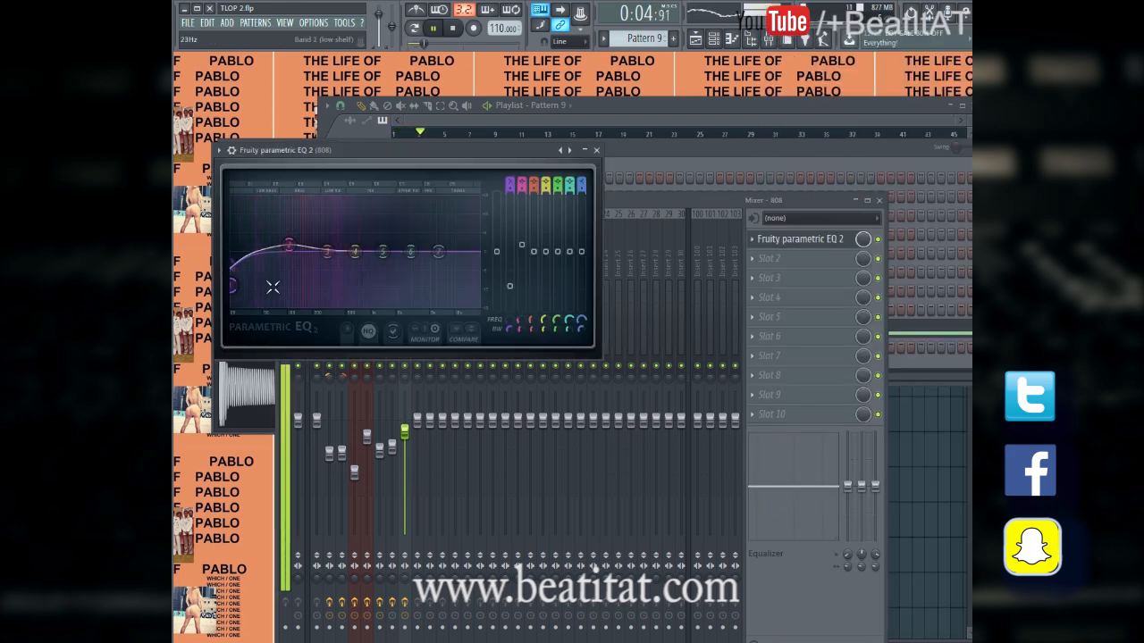
left_click(597, 152)
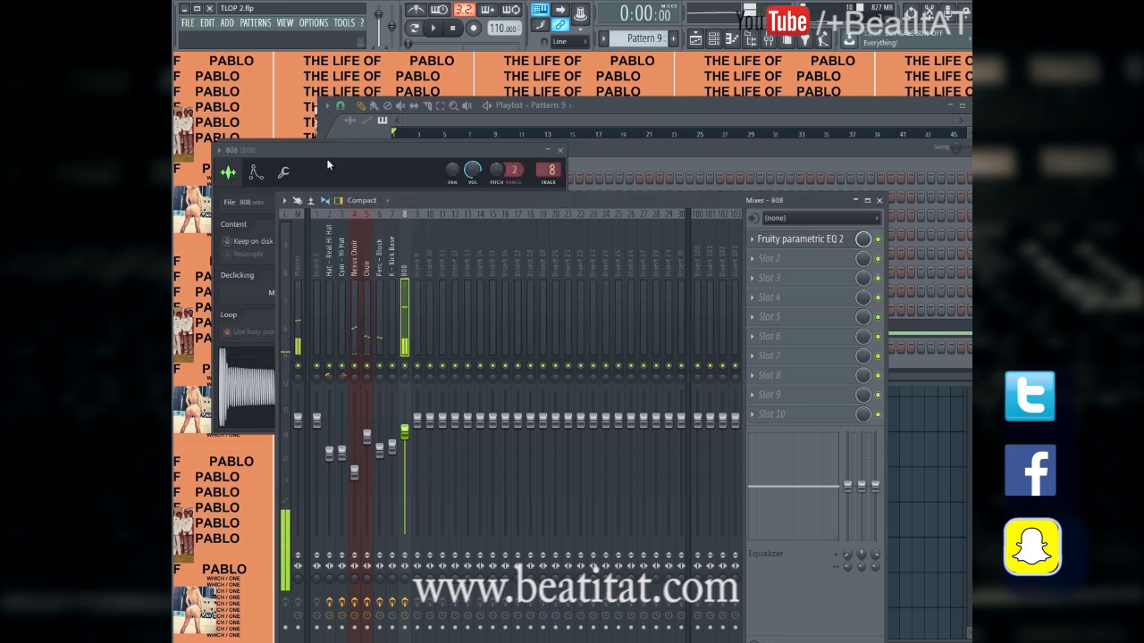
Enable the 808 channel's volume envelope with its attack at minimum, and close the channel settings
left_click(321, 164)
left_click(249, 178)
left_click_drag(246, 299, 243, 506)
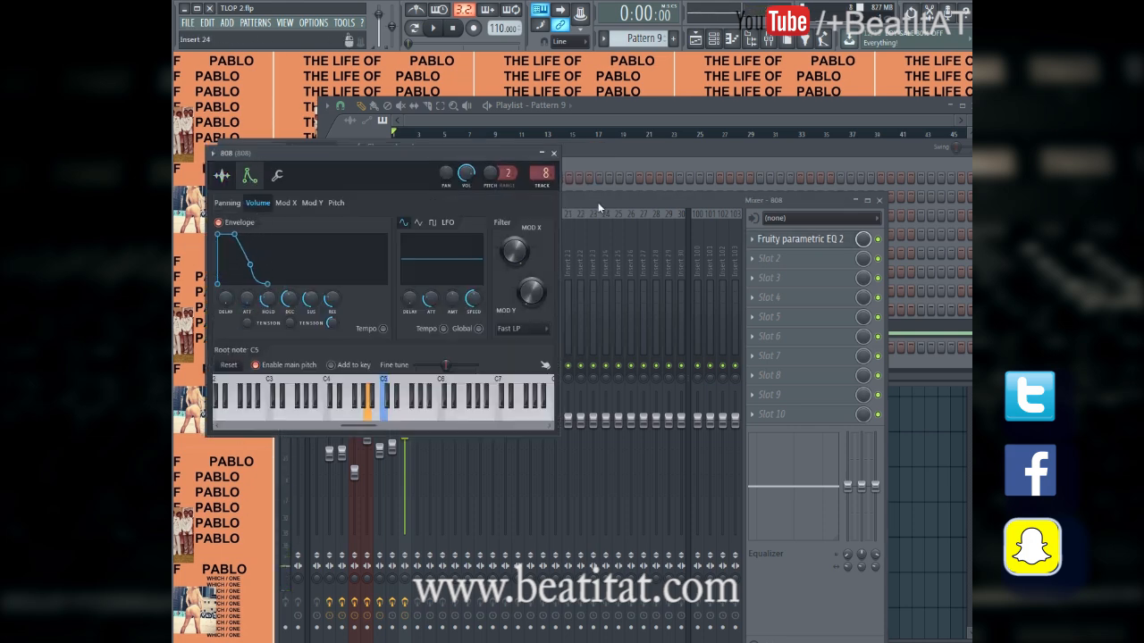
left_click(554, 153)
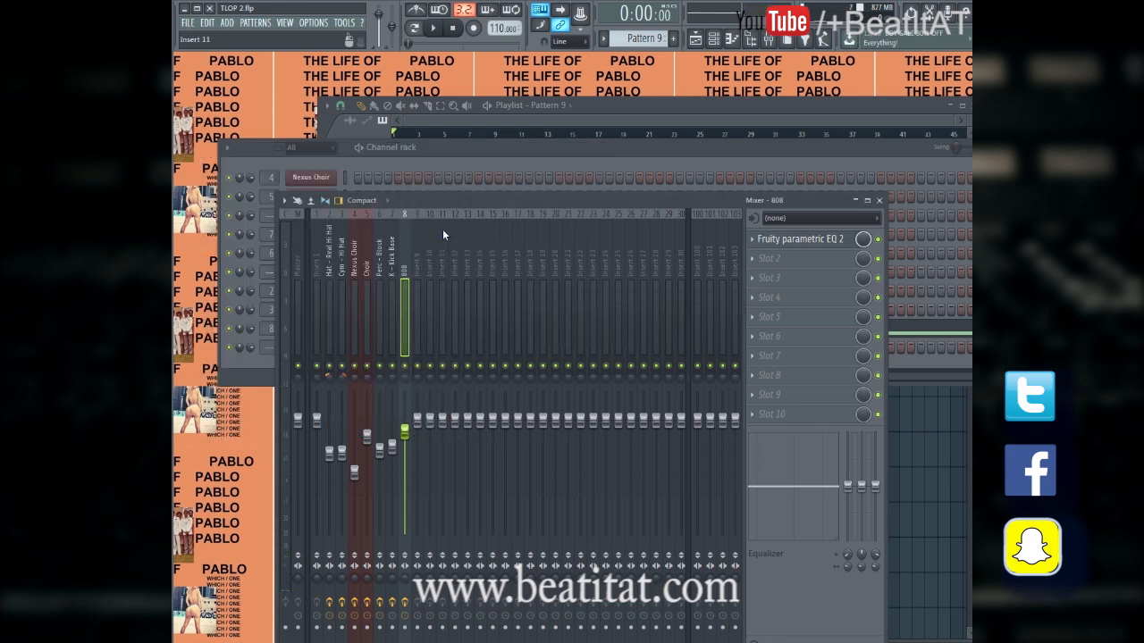
Reduce the high frequencies of the 808 with the highest band of its Parametric EQ 2 during playback
left_click(827, 239)
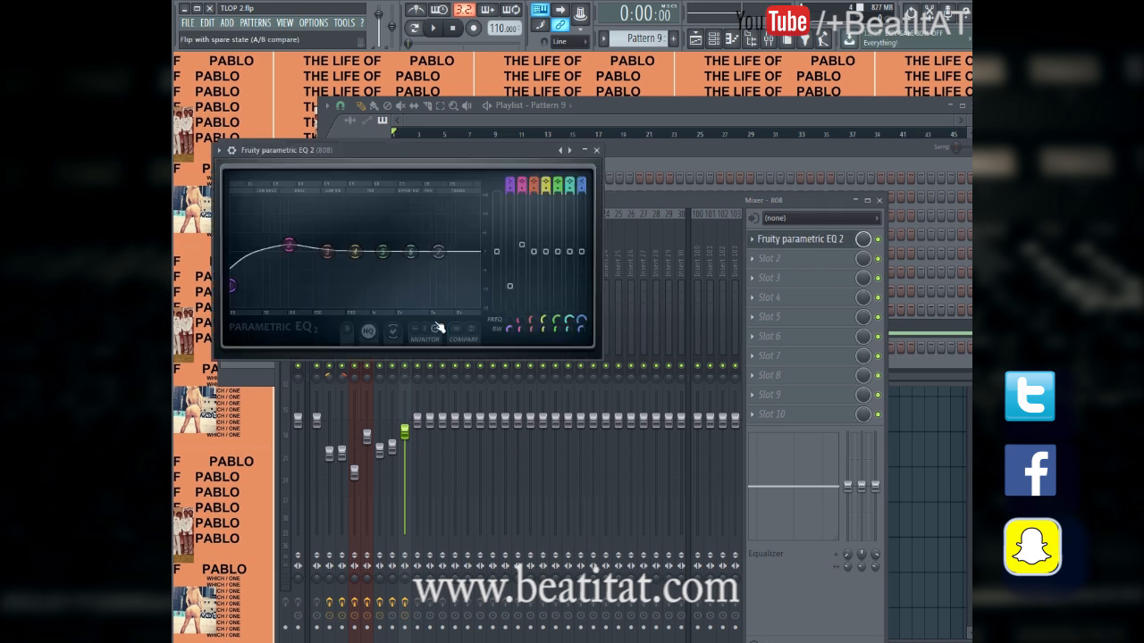
key("space")
left_click_drag(438, 252, 399, 298)
left_click_drag(368, 362, 468, 435)
left_click(597, 150)
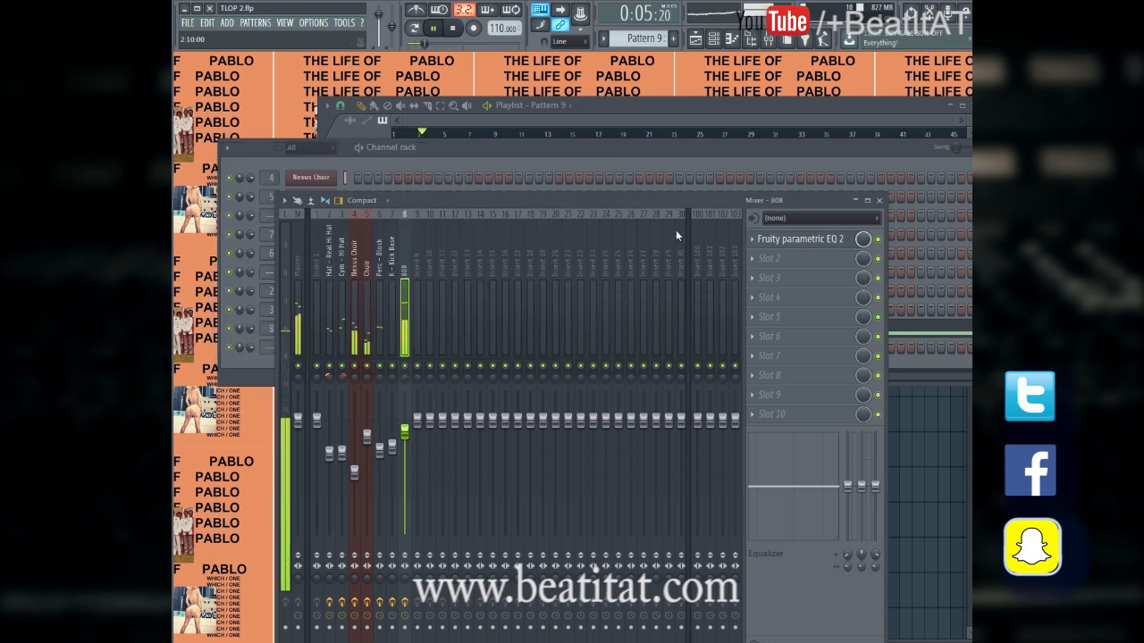
Lower the 808 mixer fader a little more, stop playback, and open the 808 notes in the piano roll
mouse_move(407, 434)
left_mouse_down()
mouse_move(414, 478)
mouse_move(416, 438)
left_mouse_up()
left_click(877, 200)
key("space")
left_click(373, 340)
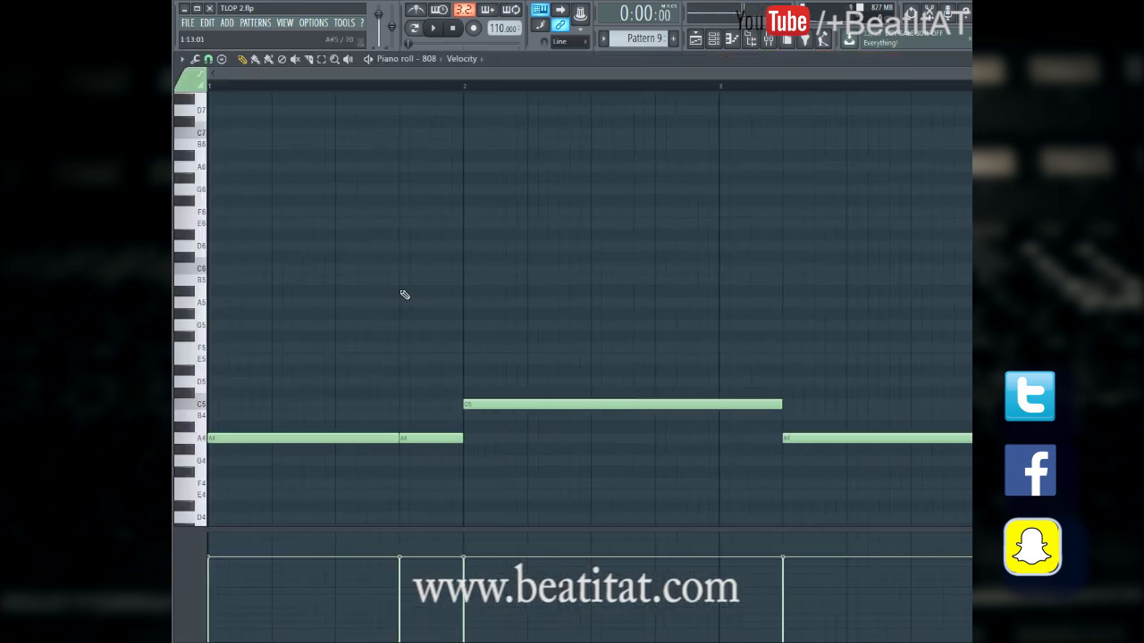
End the 808's C5 note at bar 3, fill the gap with a short A4 note, and shorten the A4 note that follows
key("space")
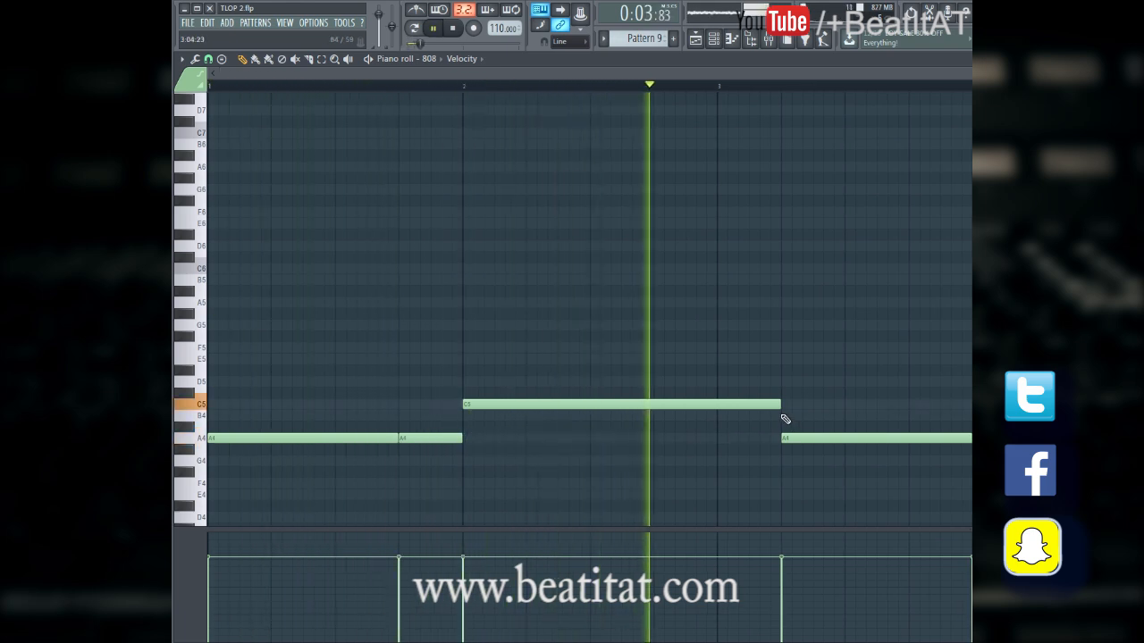
key("space")
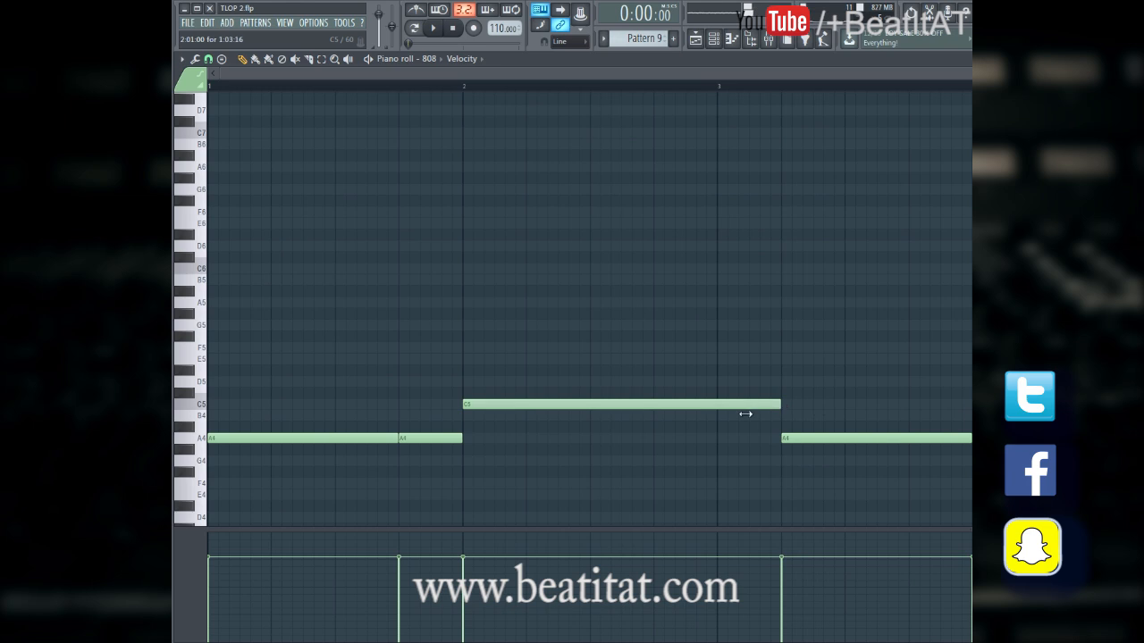
left_click_drag(766, 404, 712, 418)
left_click_drag(775, 392, 755, 441)
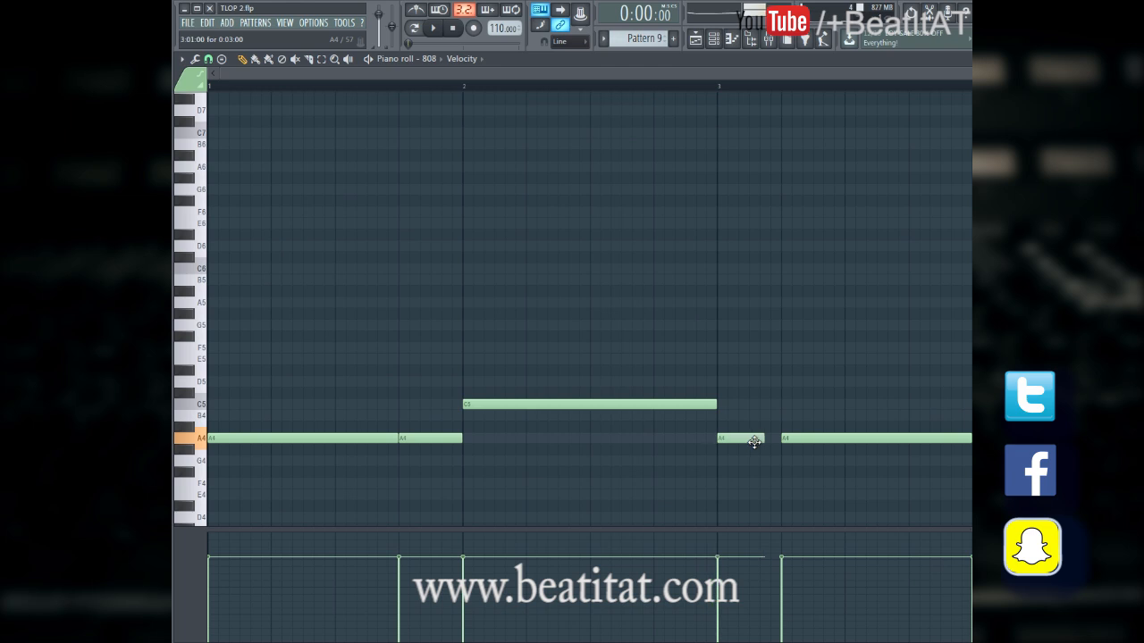
scroll(801, 372, "down", 1)
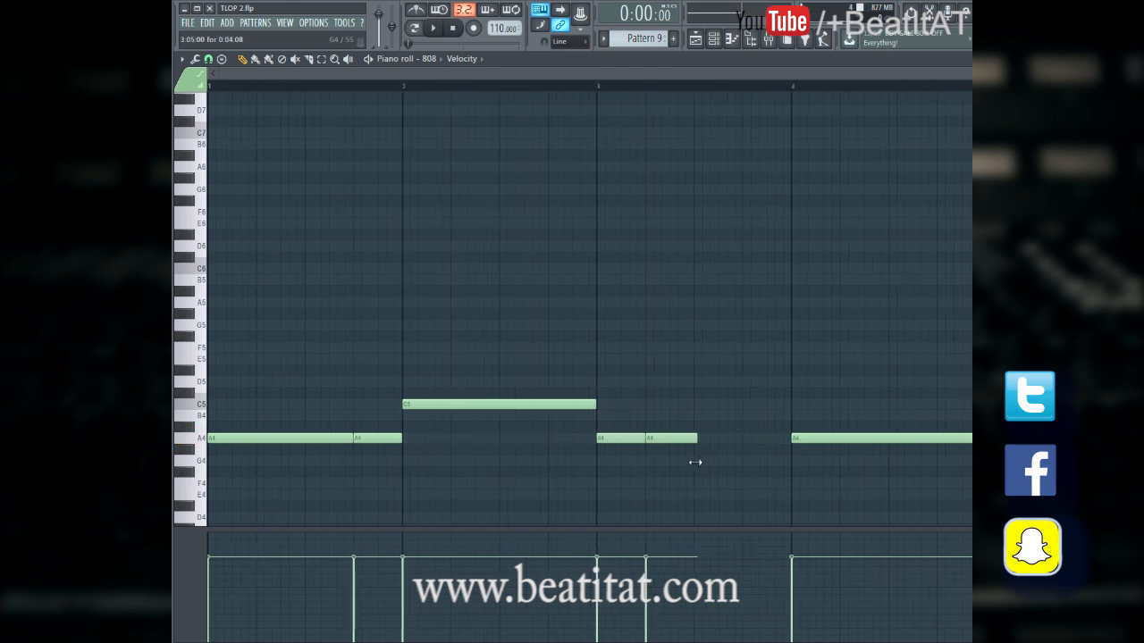
Play back the bass line and rename Pattern 9 as 808
key("space")
key("Escape")
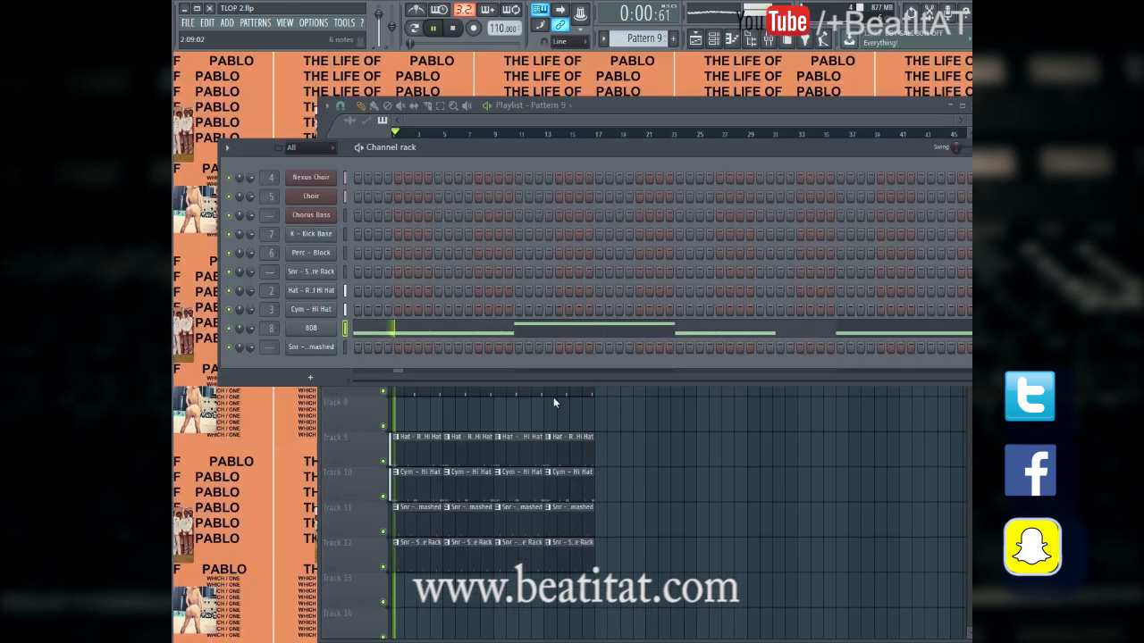
left_click(707, 475)
double_click(413, 301)
key("F2")
type("808")
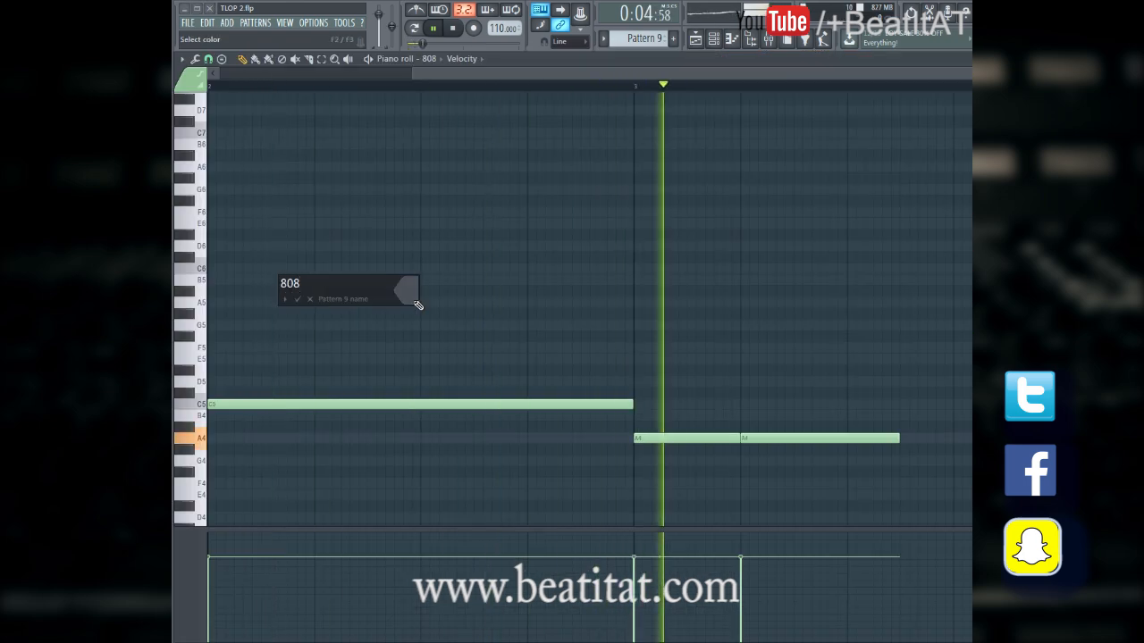
key("Return")
key("Escape")
Place 808 pattern clips back to back on Track 5 of the playlist, from bar 1 through bar 16
left_click(809, 524)
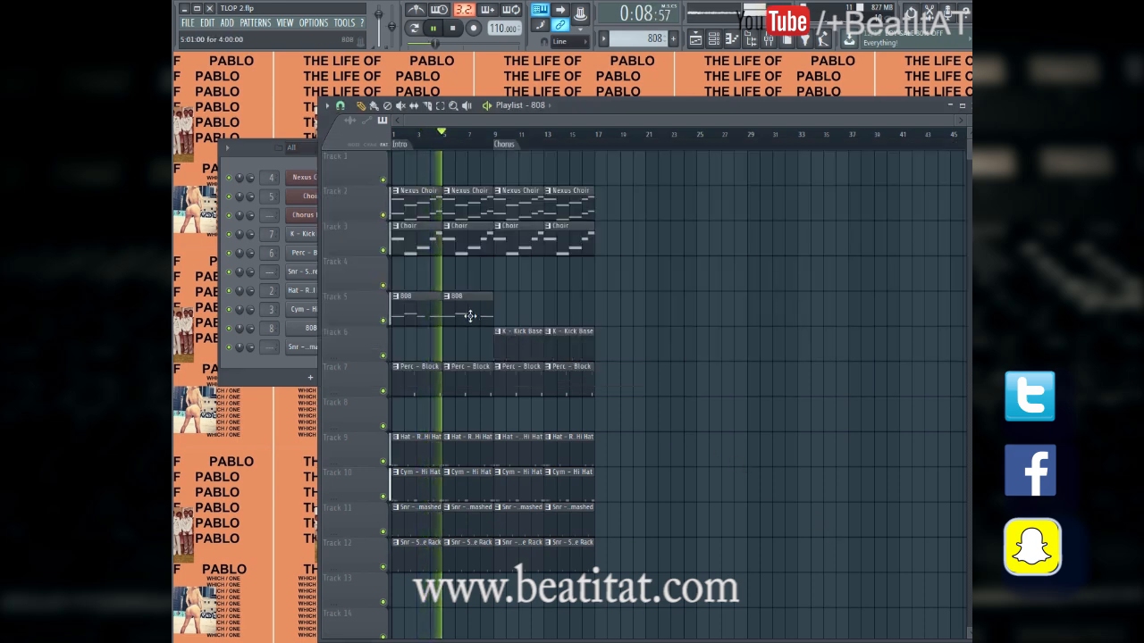
left_click(519, 315)
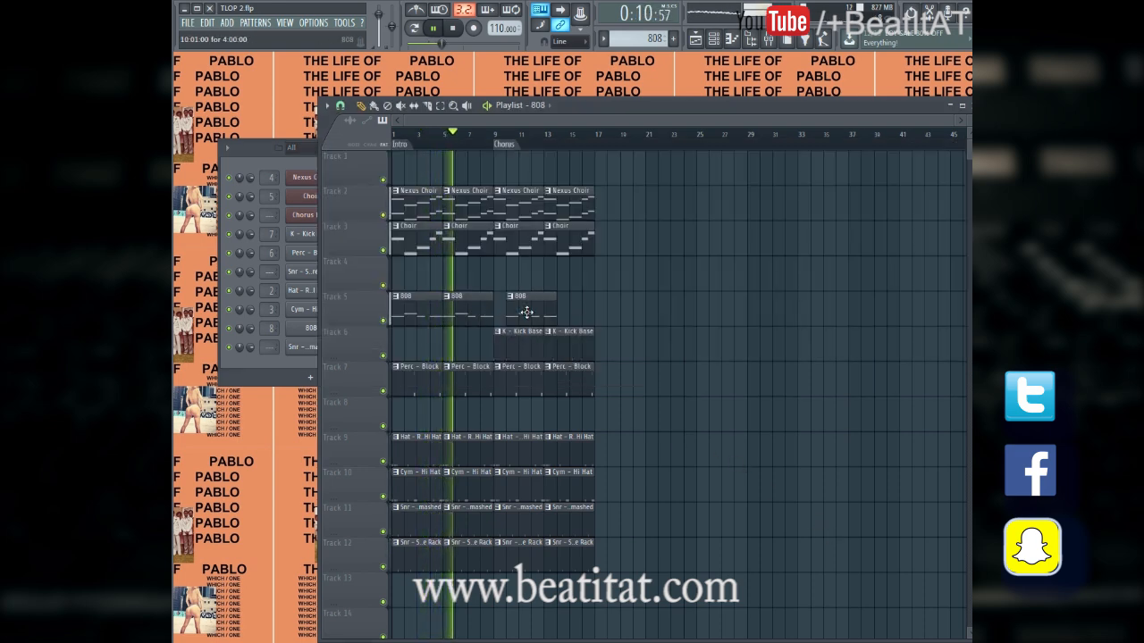
left_click(556, 312)
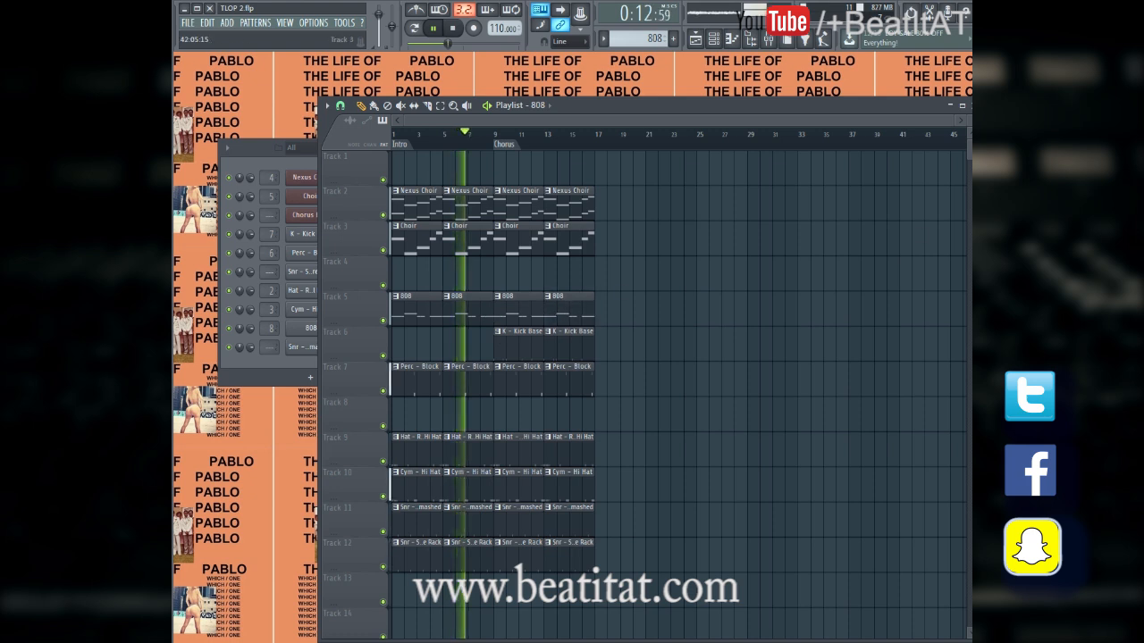
left_click_drag(496, 188, 573, 581)
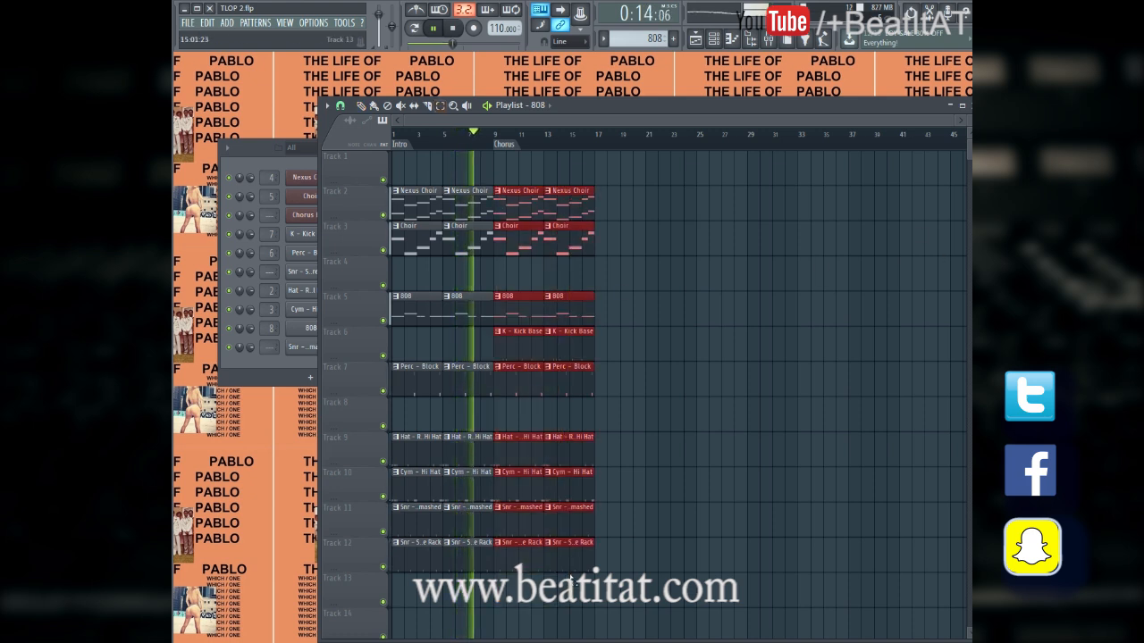
left_click(705, 491)
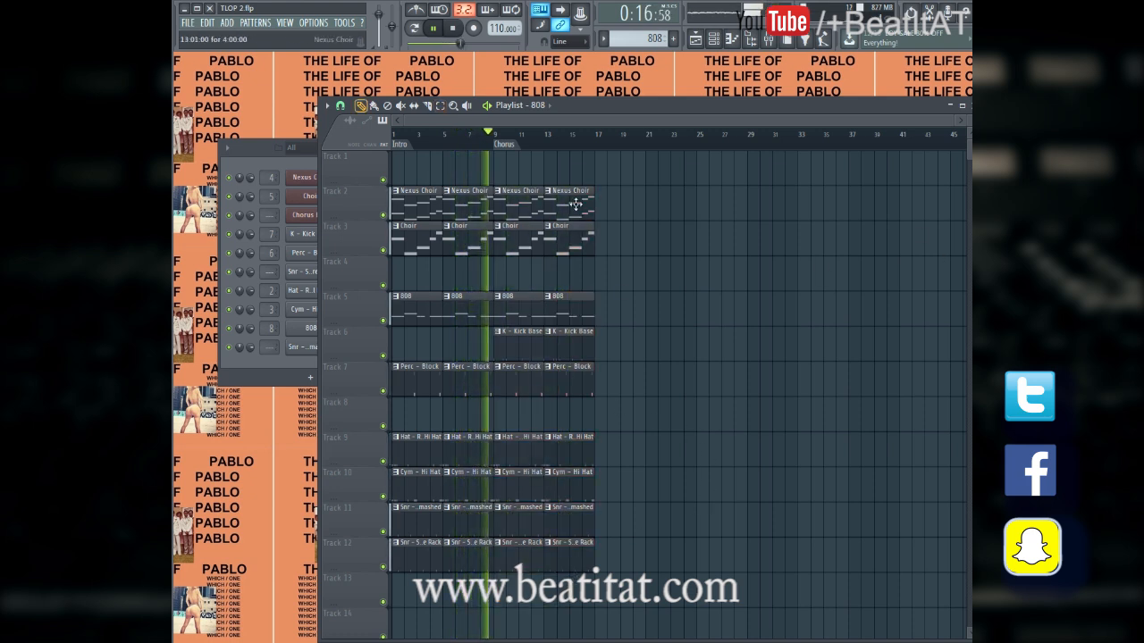
Load Fruity Multiband Compressor into the second effect slot of the 808 mixer track
left_click(769, 40)
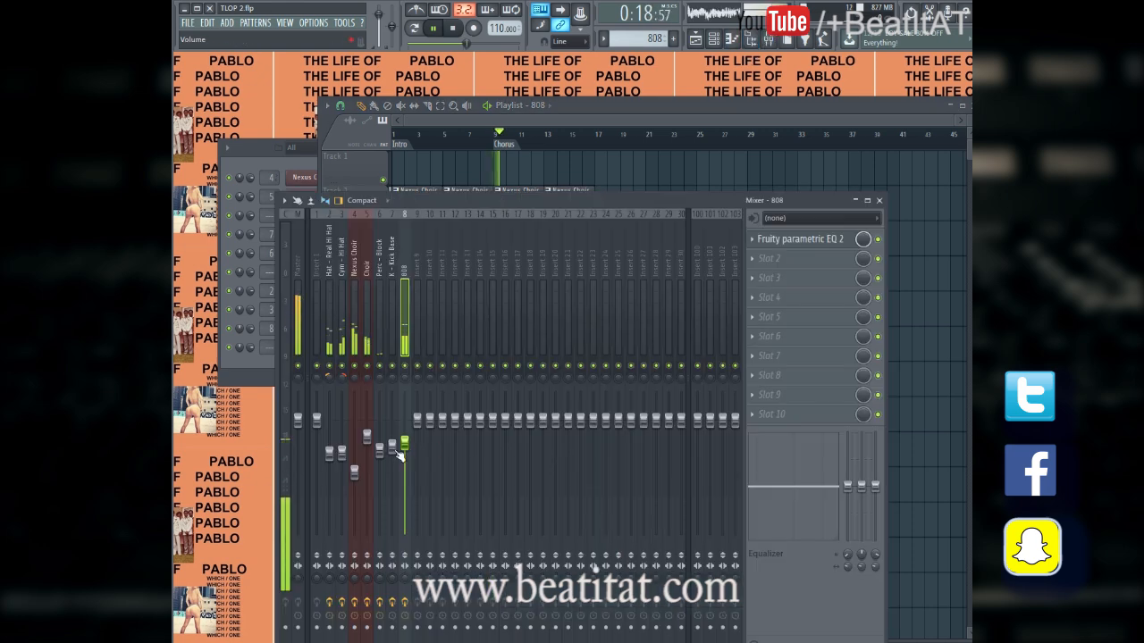
left_click(821, 278)
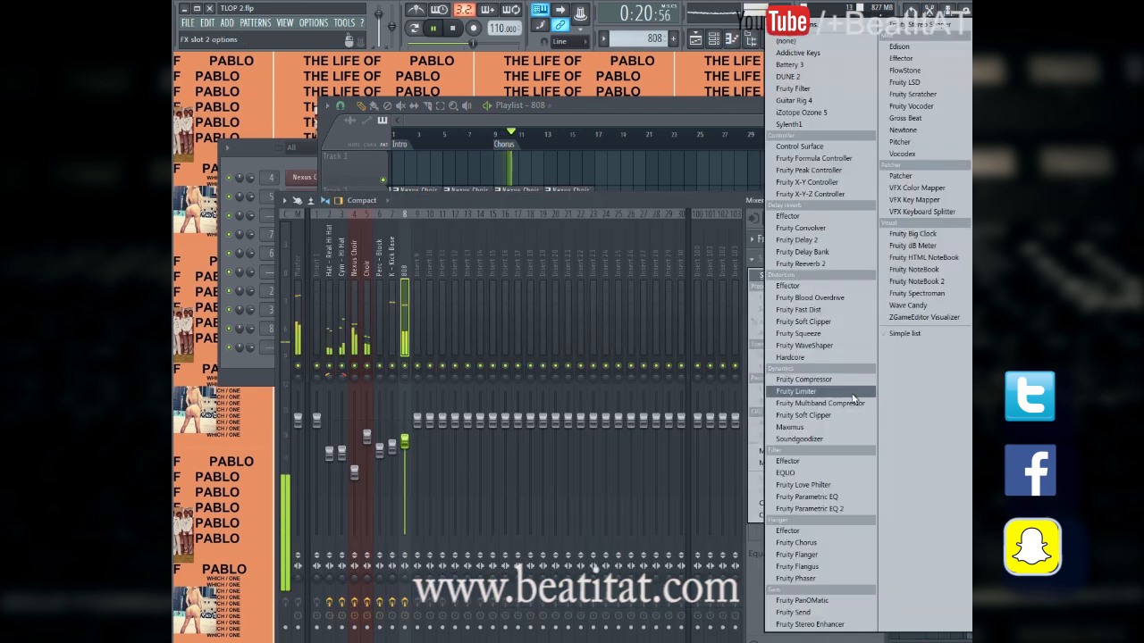
left_click(809, 390)
left_click(728, 166)
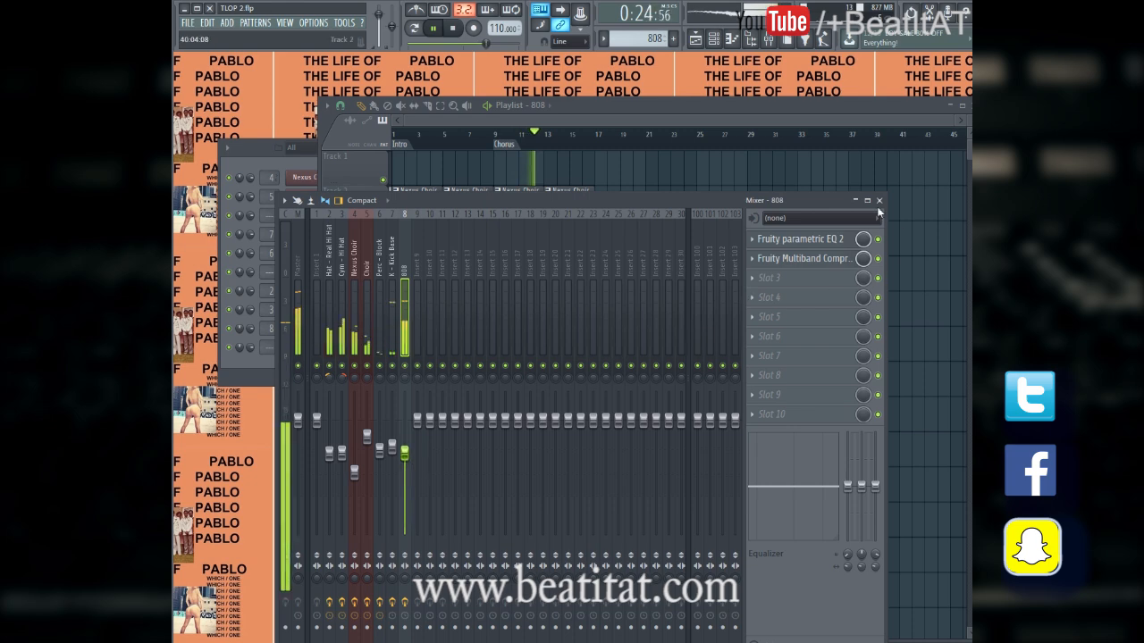
key("space")
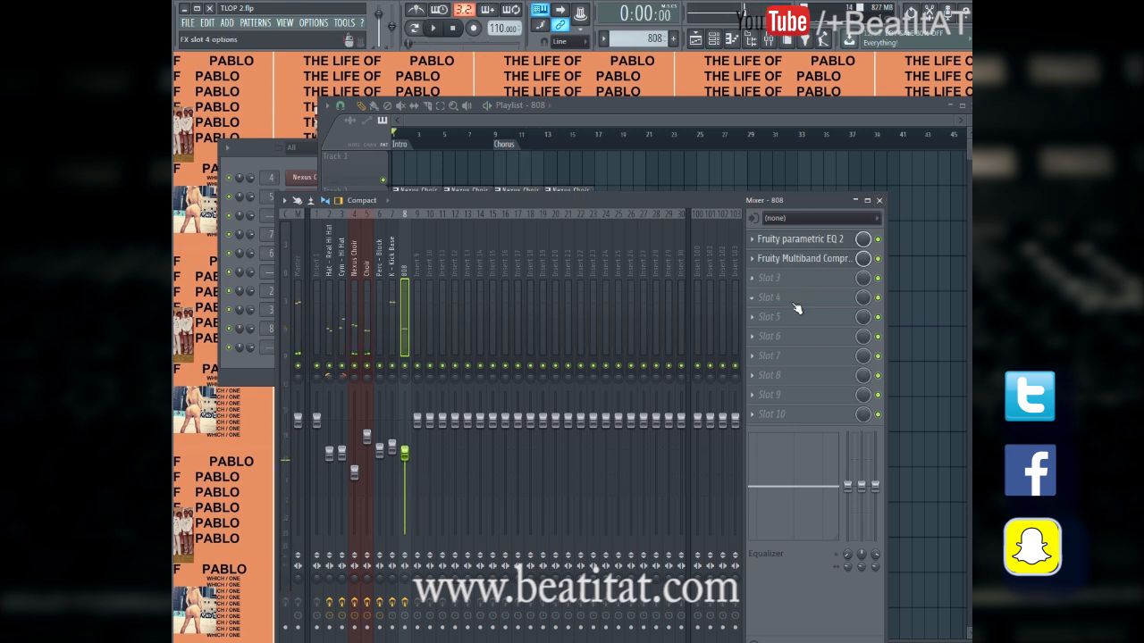
Load Fruity Fast Dist into the 808 mixer track's fourth slot and raise the track's volume to about -4.2 dB
left_click(796, 304)
left_click(804, 320)
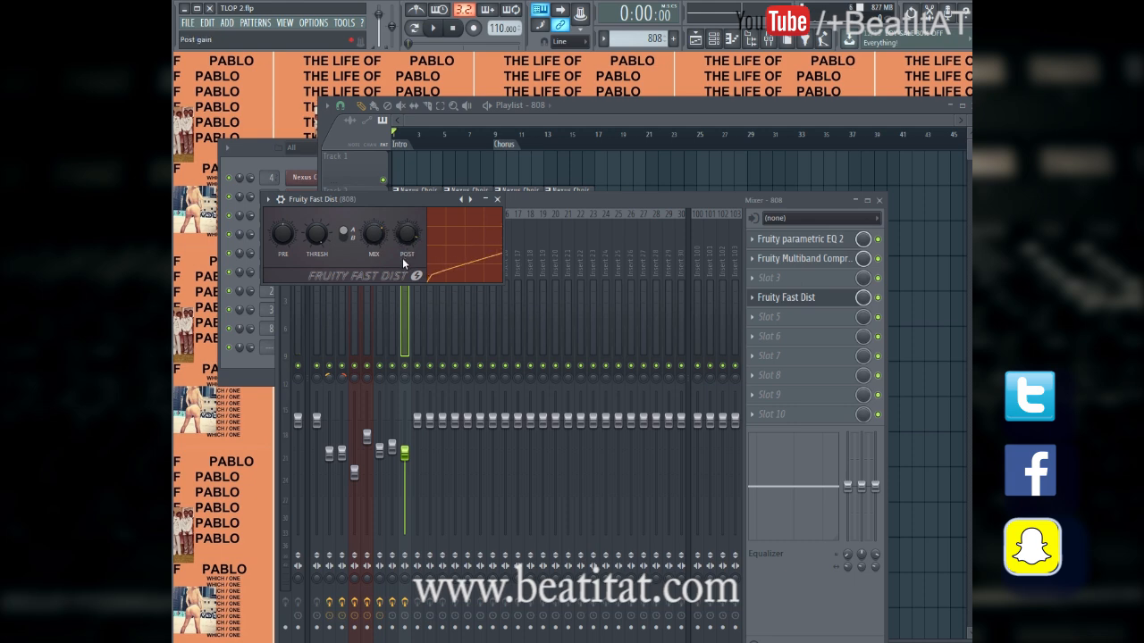
key("space")
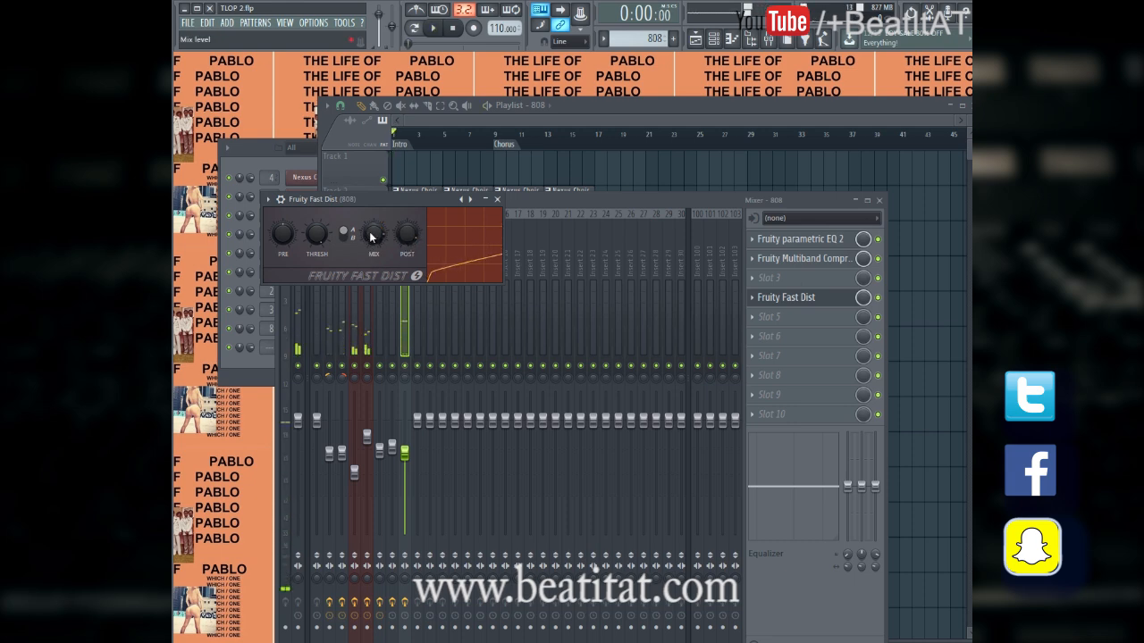
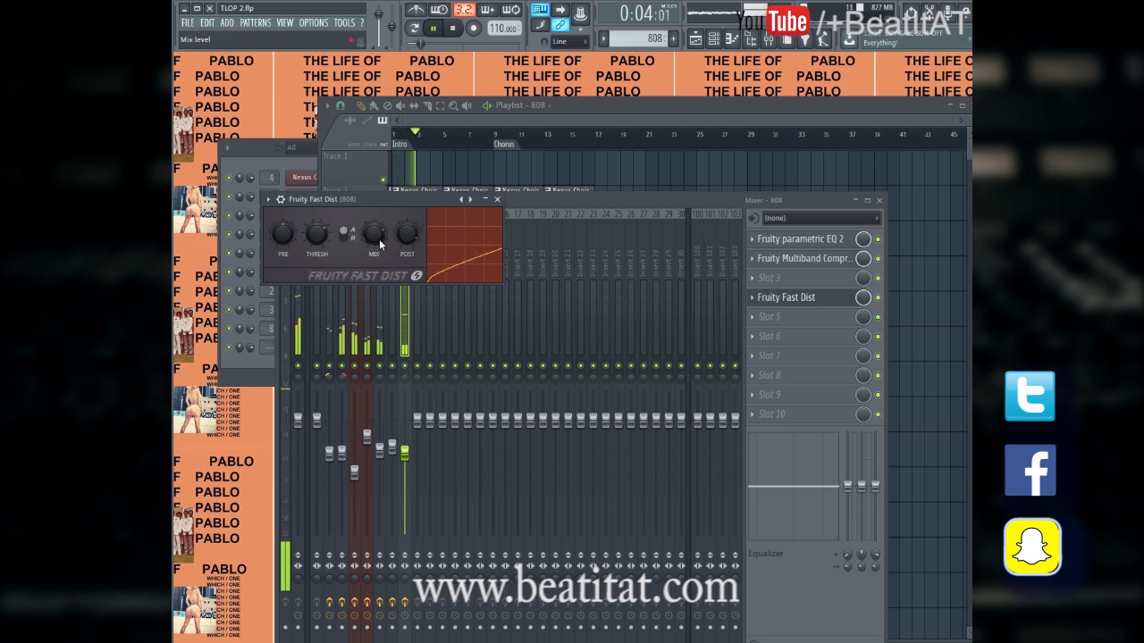
left_click(497, 199)
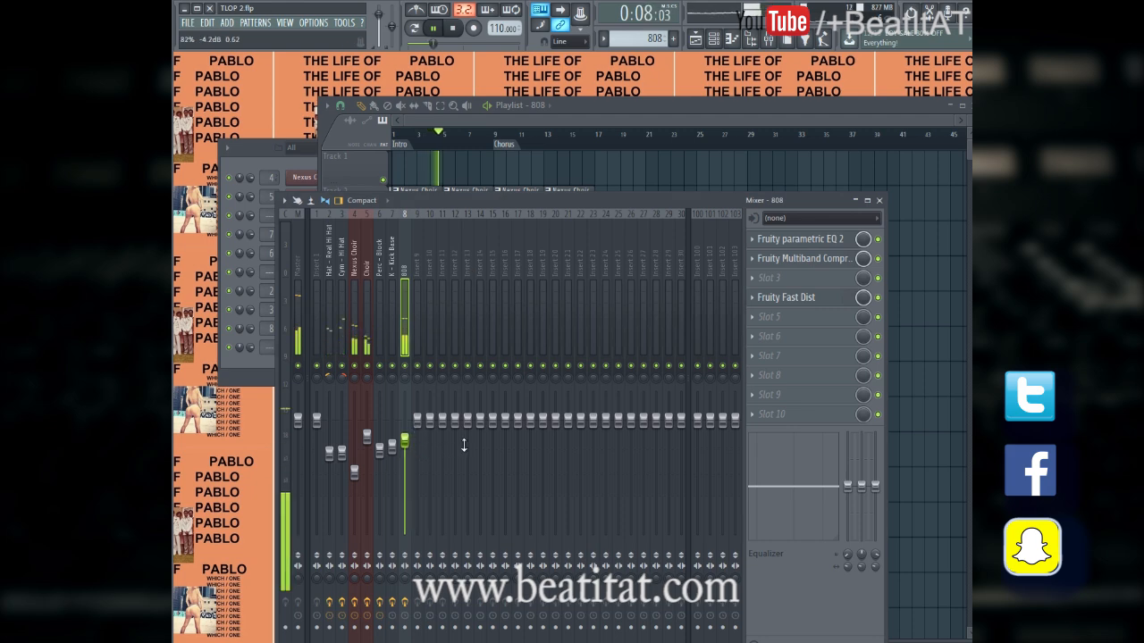
left_click(879, 201)
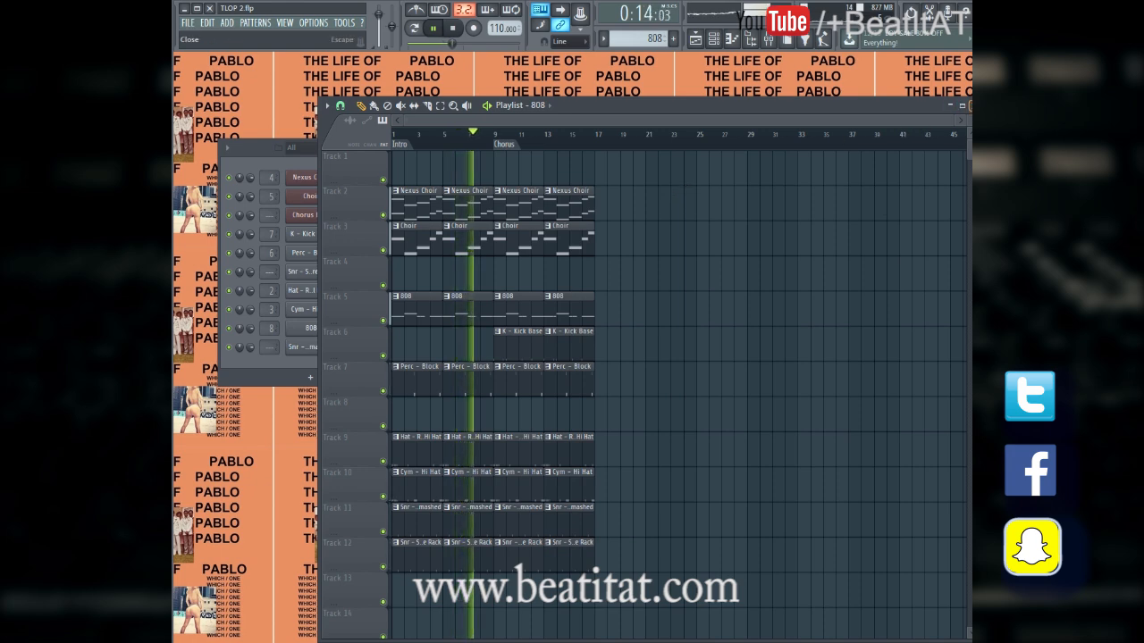
key("F5")
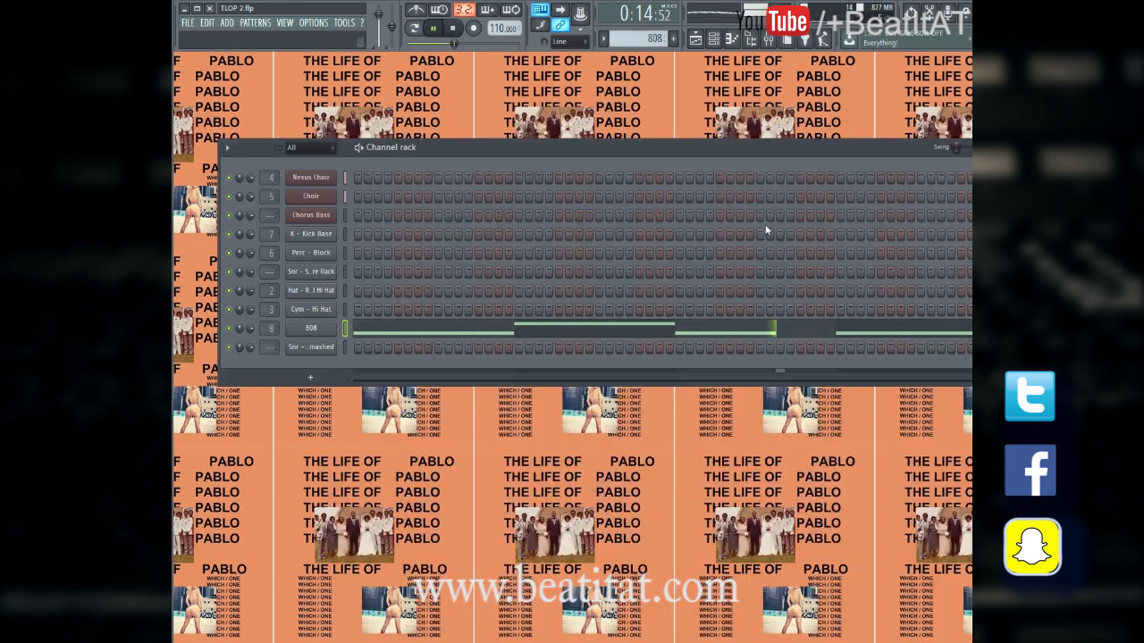
left_click(858, 334)
key("F7")
key("space")
left_click(698, 39)
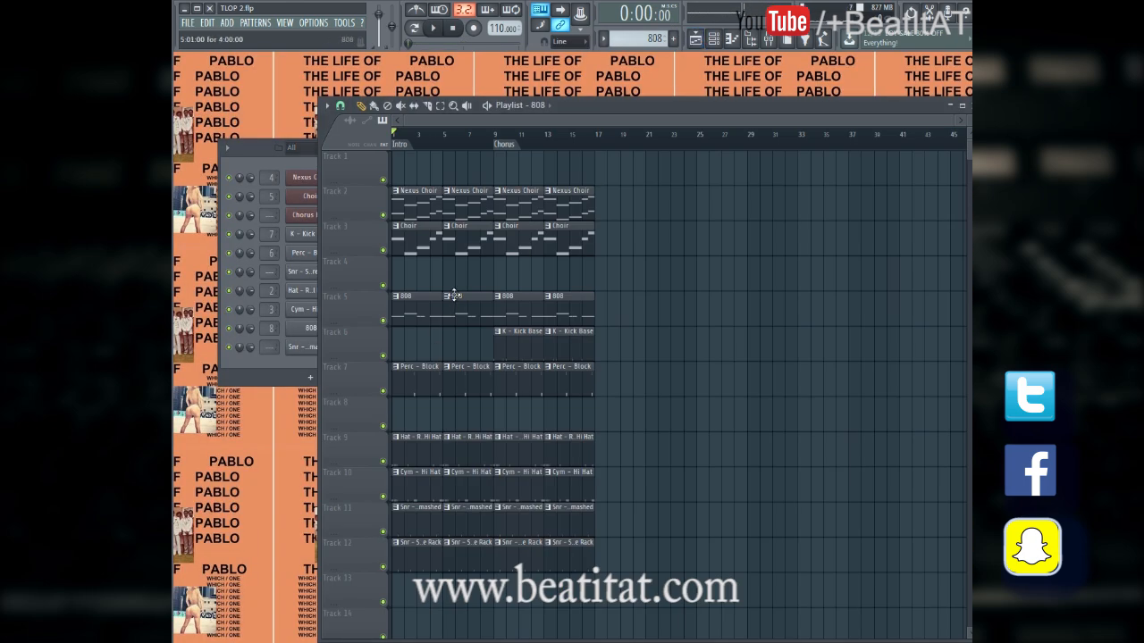
Make the 808 clip at bar 5 unique as 808 #2 and replace the 808 clip at bar 13 with it
right_click(454, 296)
left_click(487, 367)
right_click(583, 309)
left_click_drag(563, 310, 545, 311)
Add a short note at 4:13 in the 808 #2 pattern, filling the end of bar 4, and move it above C5
double_click(451, 310)
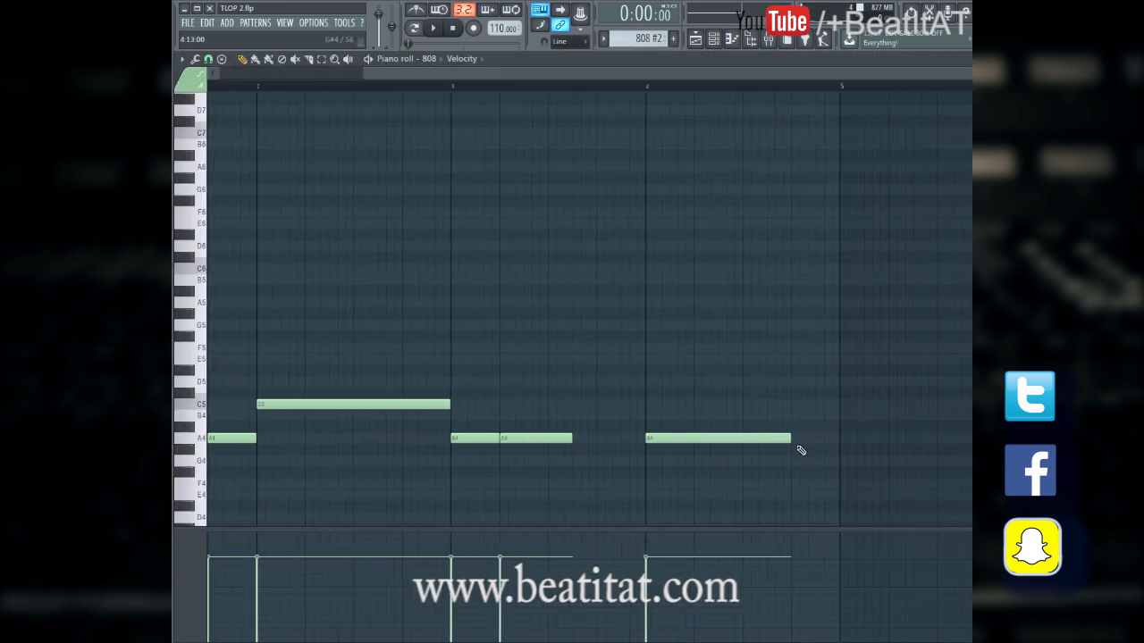
left_click(792, 438)
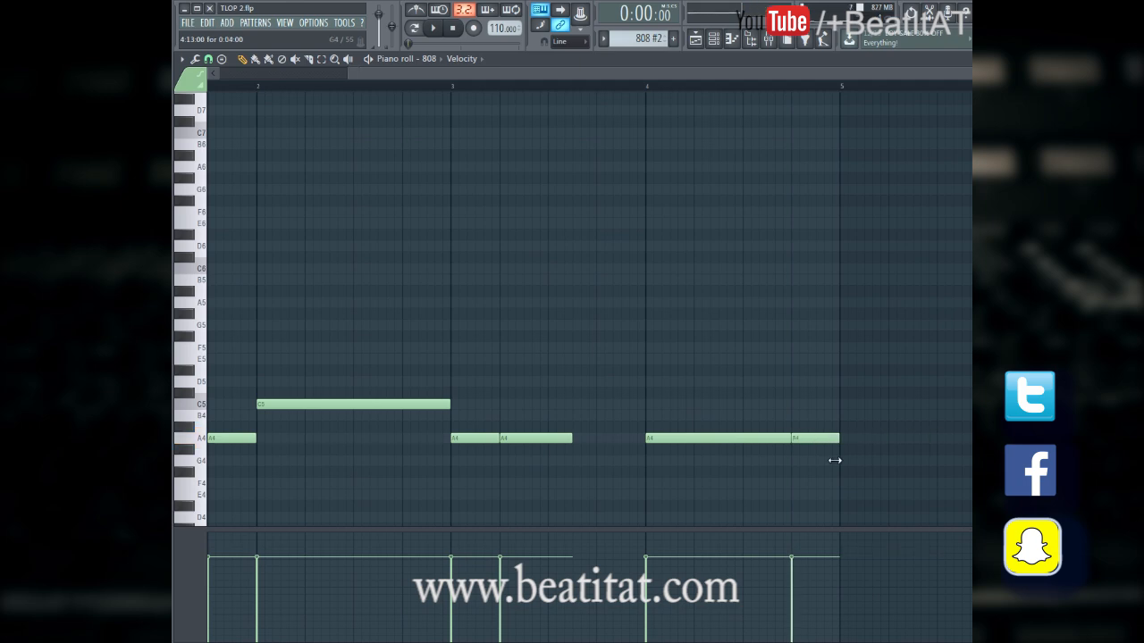
left_click_drag(824, 447, 814, 373)
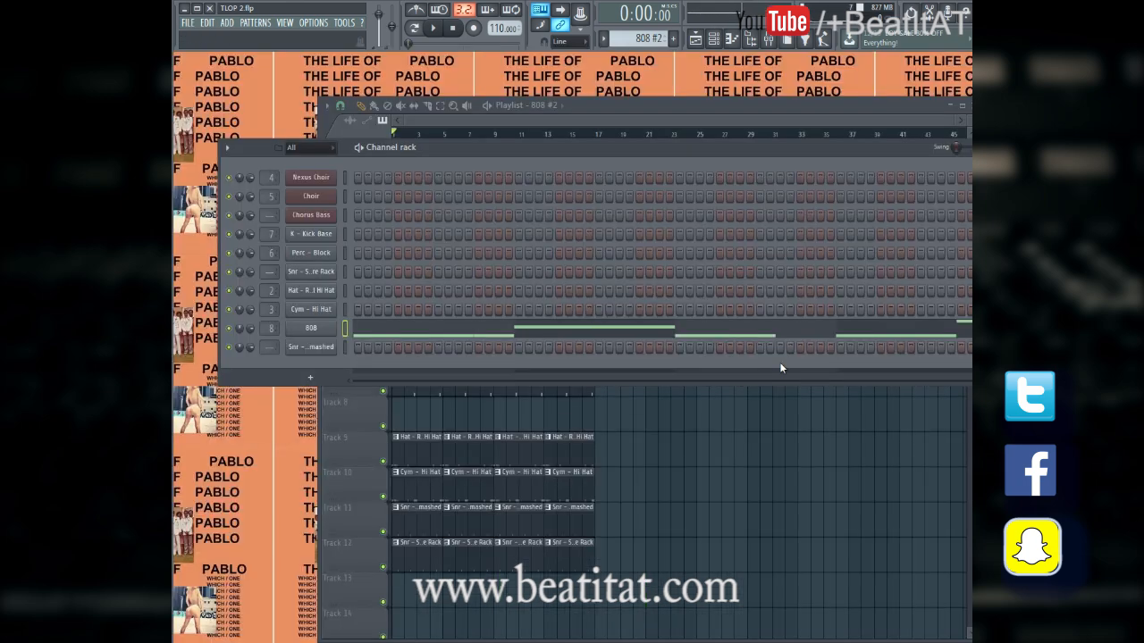
Play the arrangement from the start to check the 808 and 808 #2 parts against the other tracks
left_click(720, 465)
key("space")
left_click(265, 163)
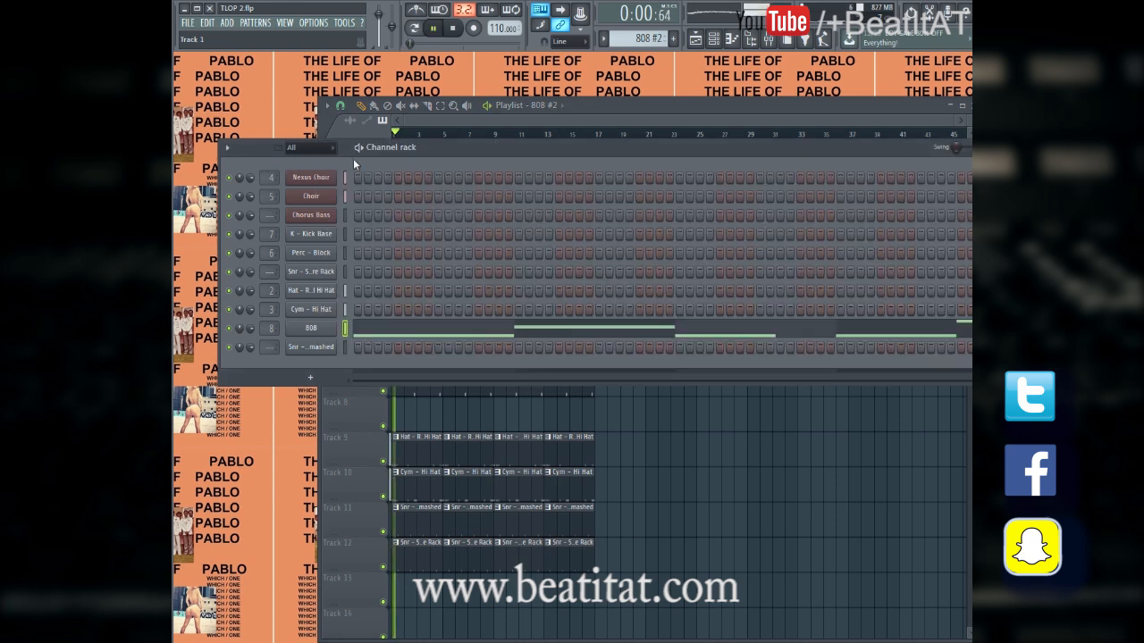
left_click(724, 41)
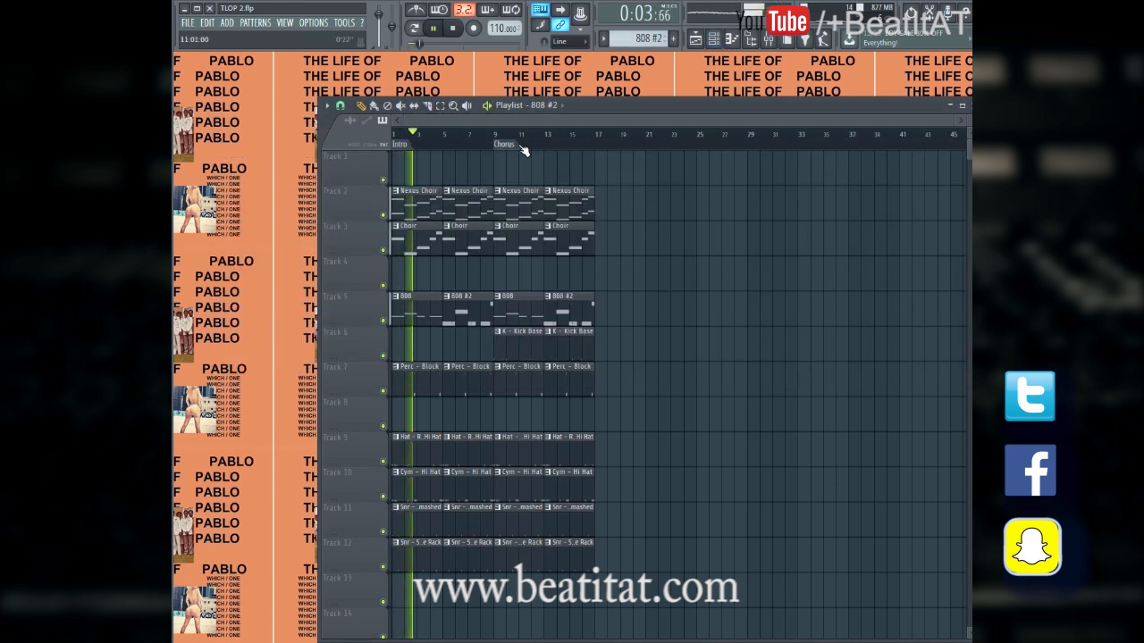
left_click(771, 41)
left_click(882, 201)
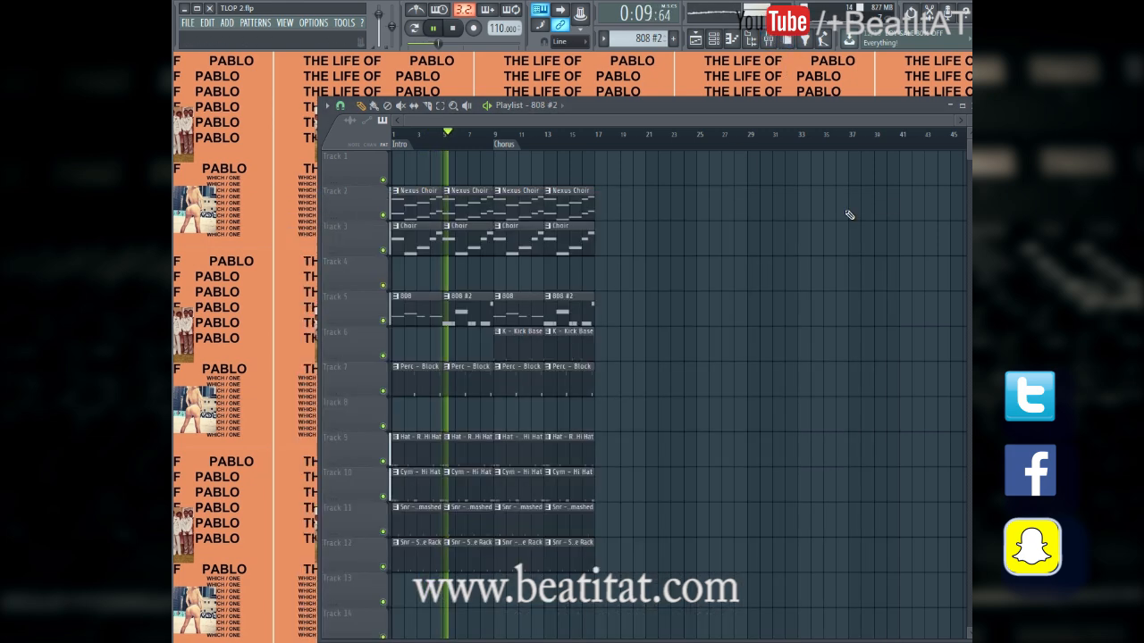
key("space")
Duplicate all chorus clips from bars 9 to 16 so the copies start at bar 17
left_click(504, 144)
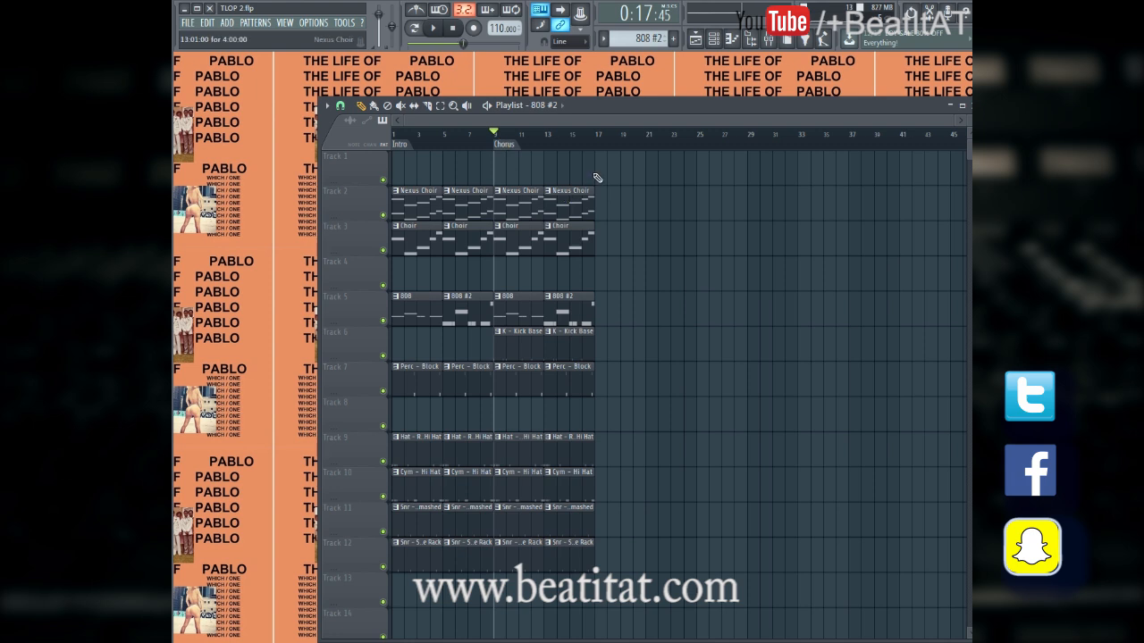
left_click_drag(510, 199, 617, 588)
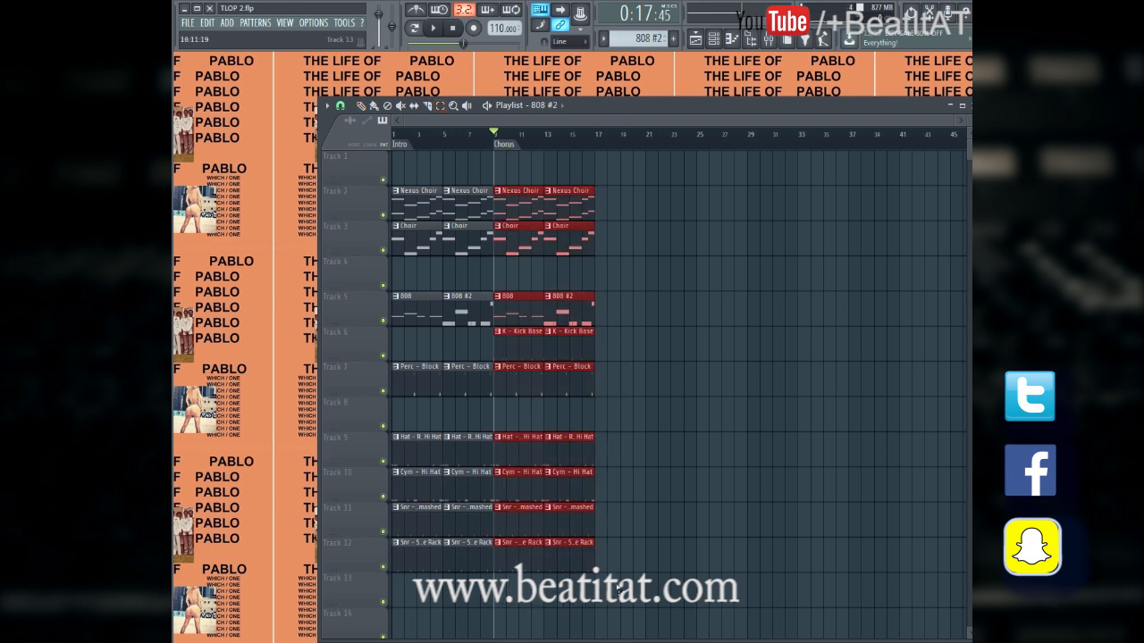
left_click(499, 438)
left_click(720, 405)
left_click_drag(522, 456, 623, 490)
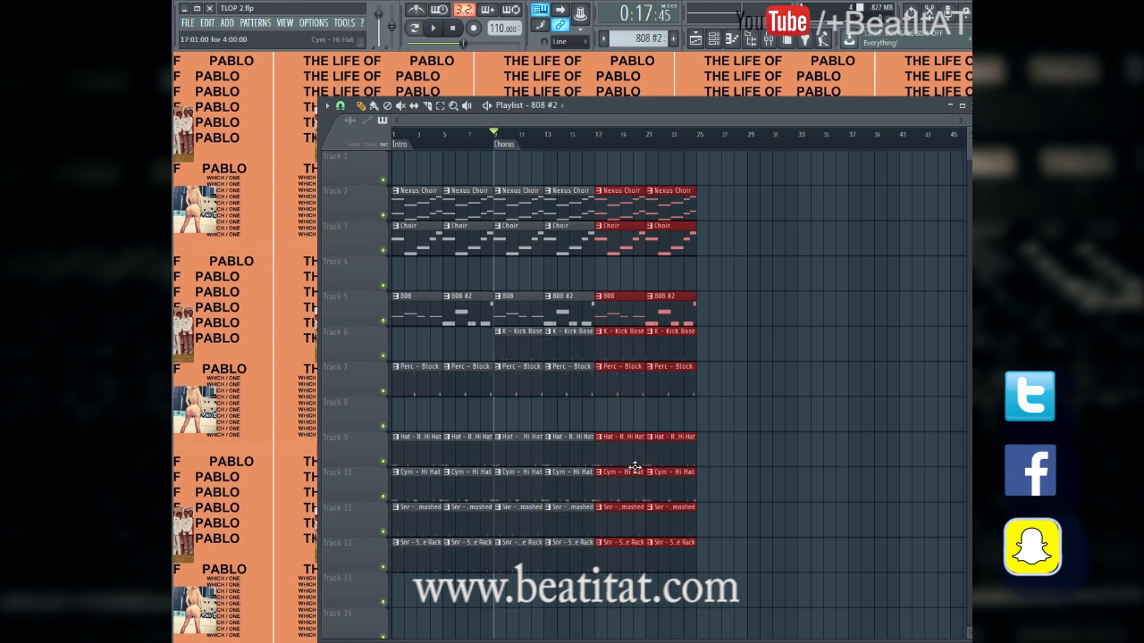
left_click(775, 344, "ctrl")
Create a new pattern named Chorus Bass and place its clips on Track 1 at bars 9, 13 and 17
left_click(546, 141)
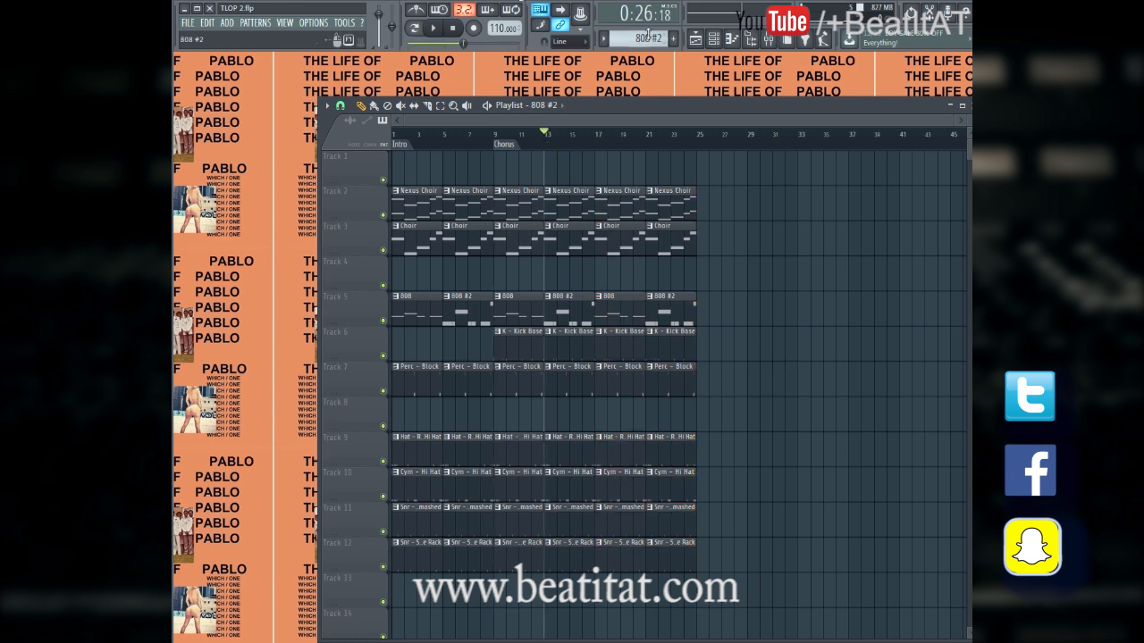
left_click(676, 40)
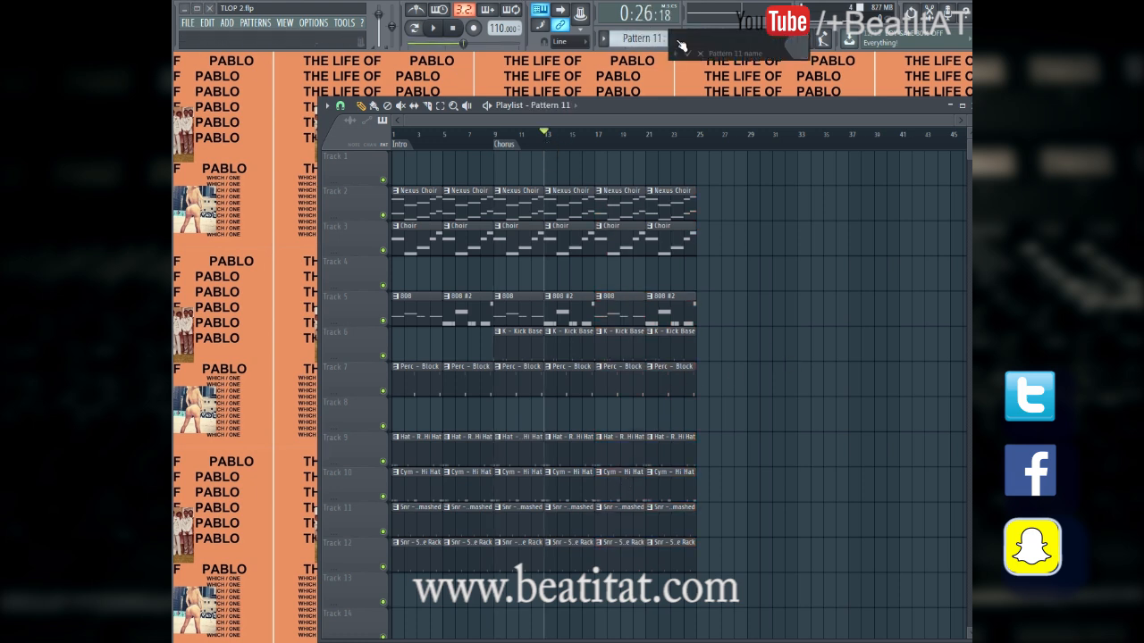
type("Chorus Bass")
key("Return")
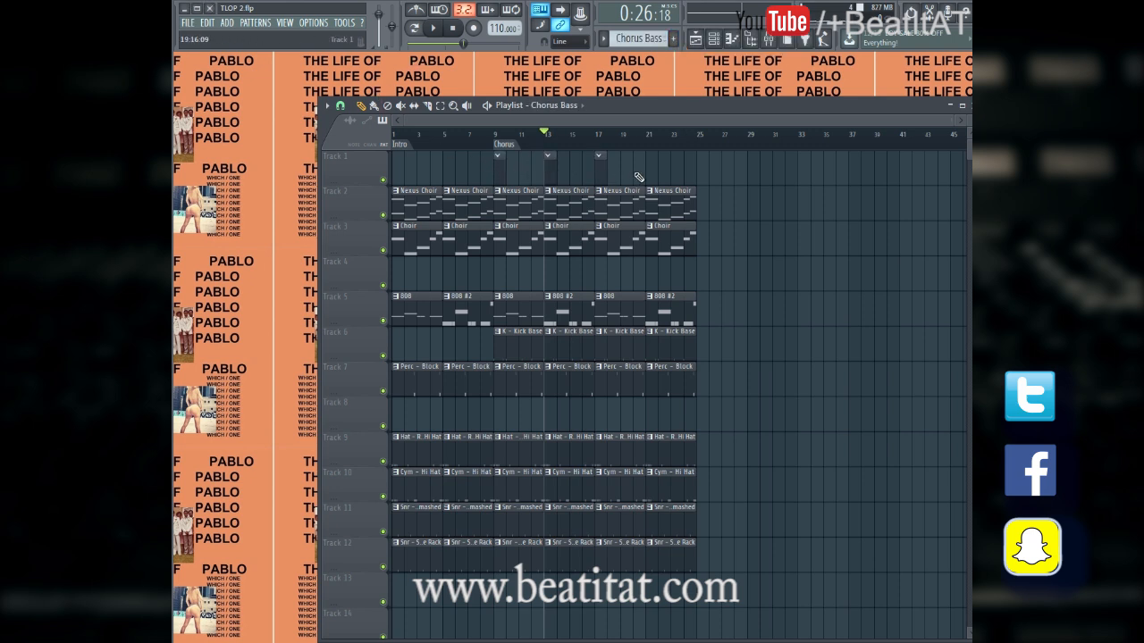
left_click(713, 38)
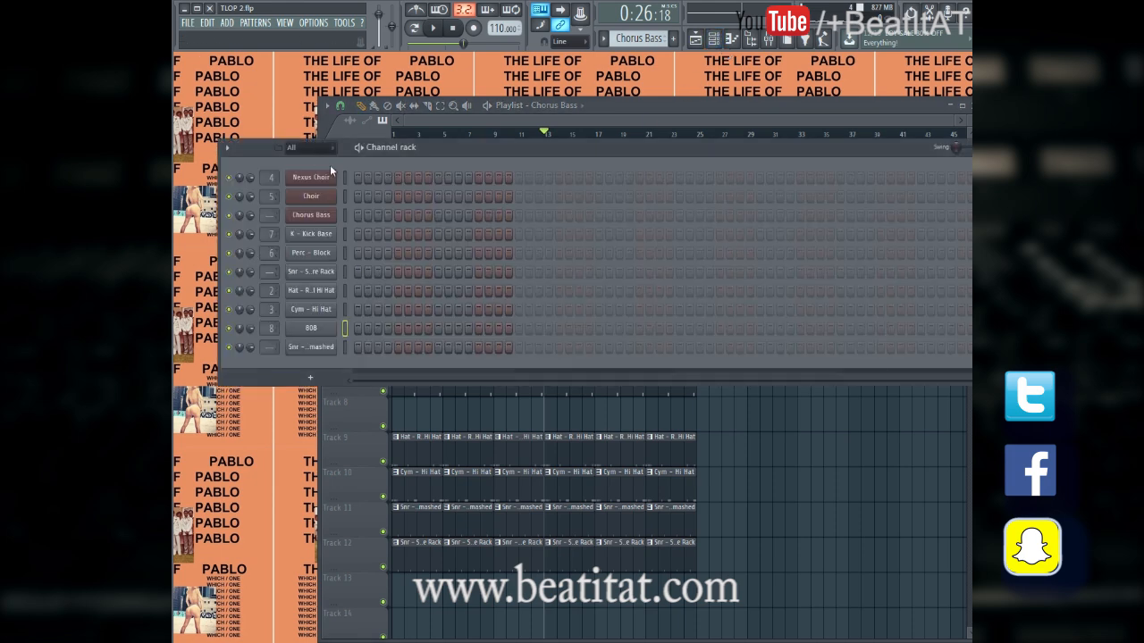
Route the Chorus Bass channel to mixer track 9 and close its Nexus window
left_click(332, 177)
left_click(787, 199)
left_click(331, 215)
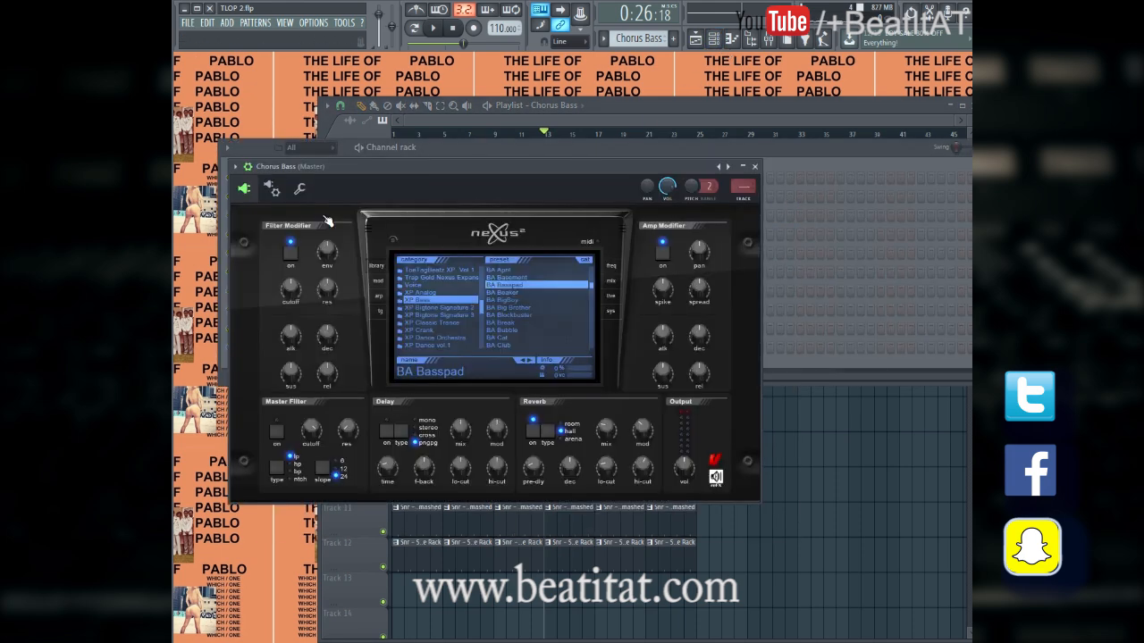
left_click(745, 202)
left_click(881, 201)
left_click(754, 165)
left_click(828, 506)
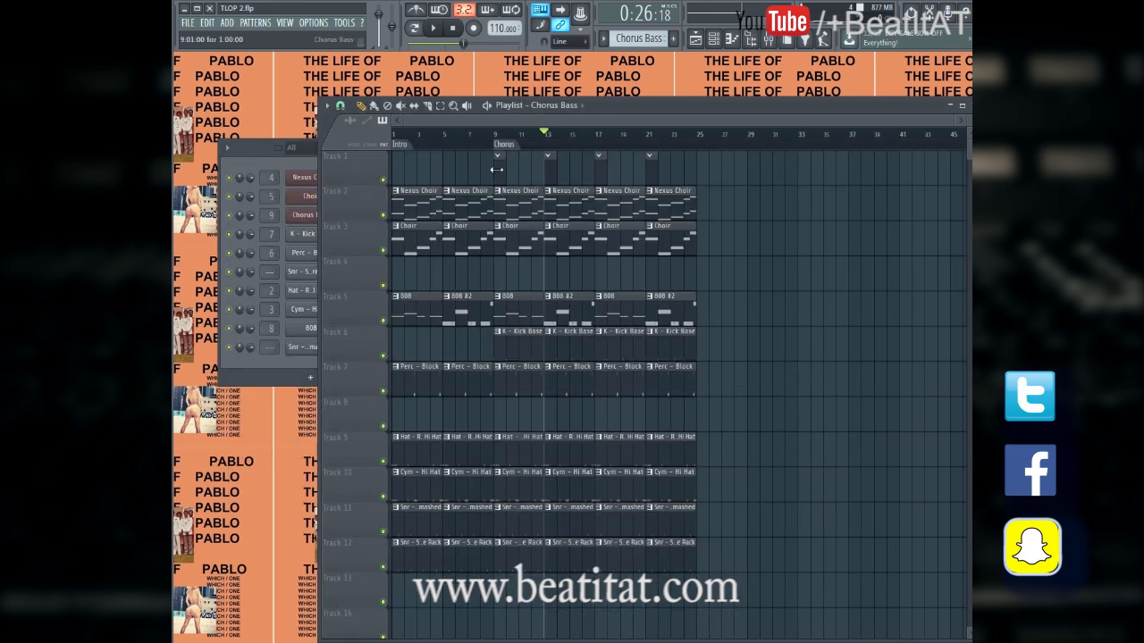
Try a half-bar note in the Chorus Bass pattern, moving it from A4 at bar 3 to A5 at 2:09
key("F6")
right_click(337, 220)
left_click(383, 223)
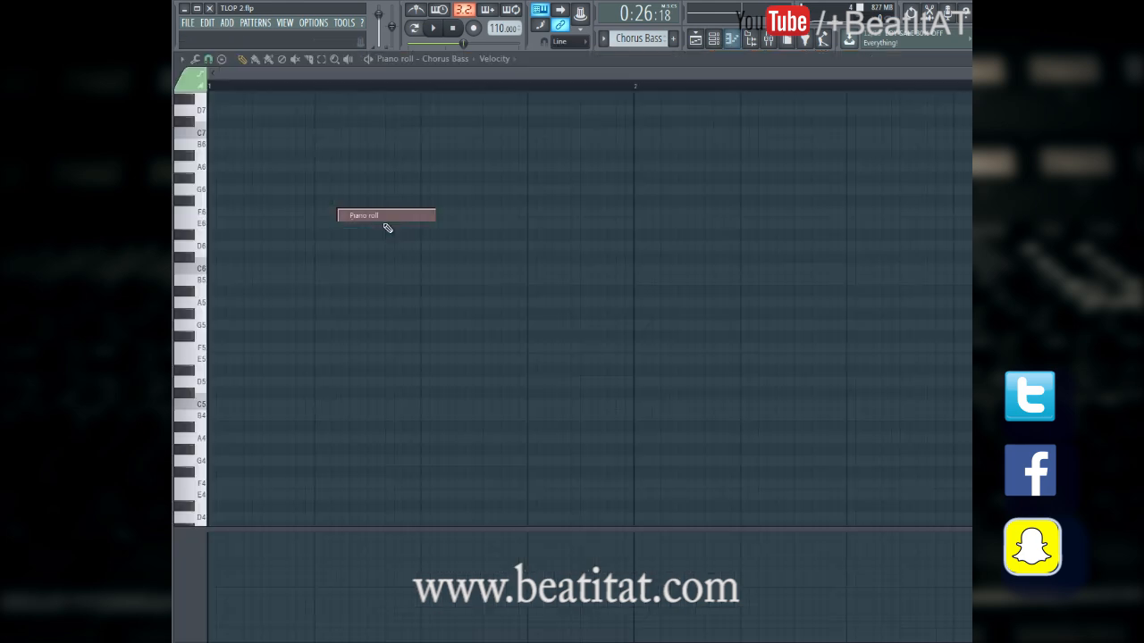
left_click(605, 198)
right_click(607, 197)
left_click(561, 279)
right_click(561, 280)
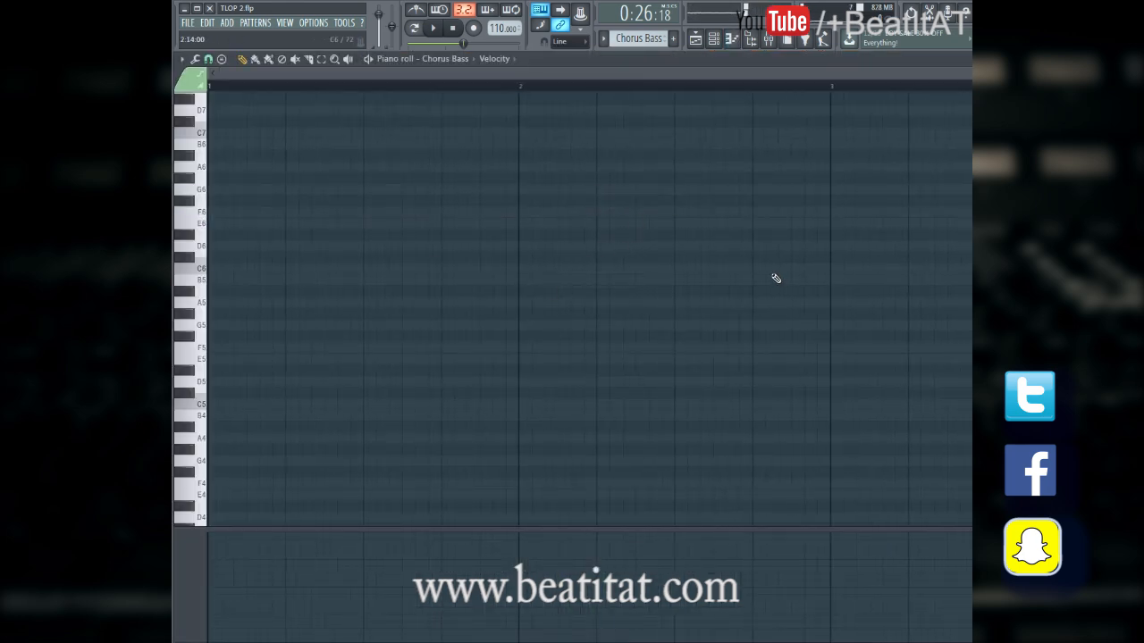
left_click_drag(865, 78, 1143, 78)
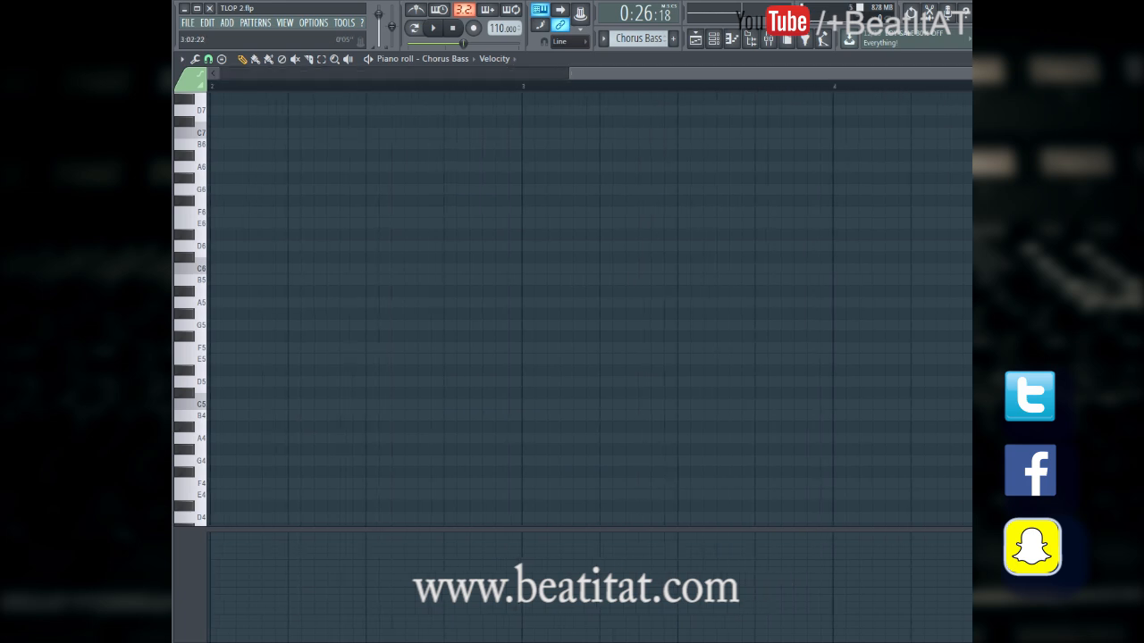
left_click_drag(527, 439, 473, 432)
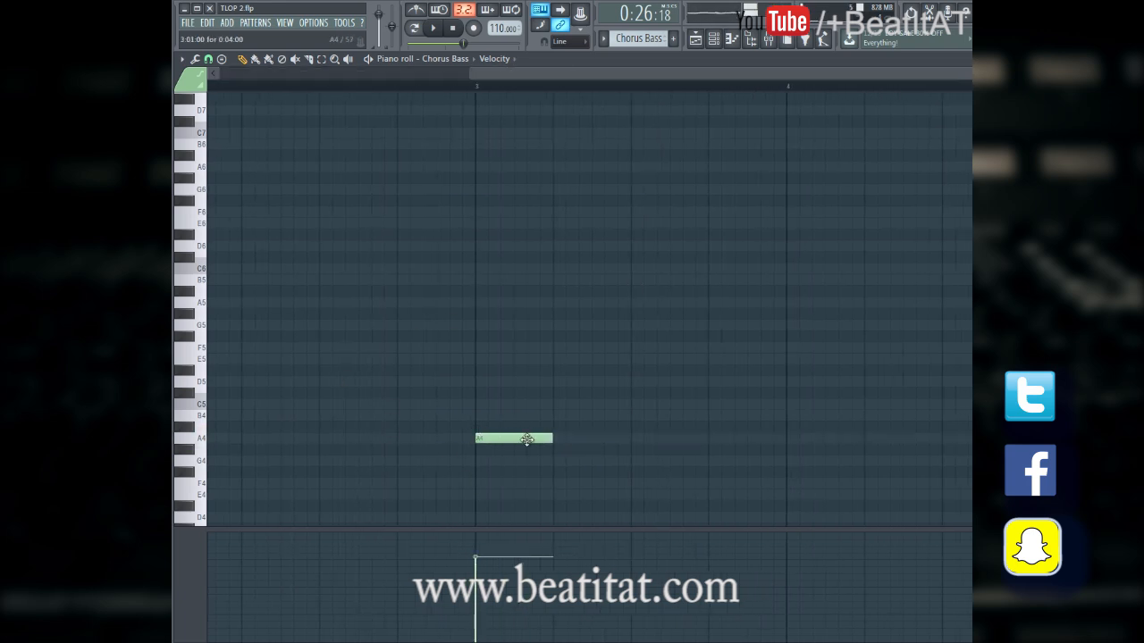
left_click_drag(552, 439, 625, 453)
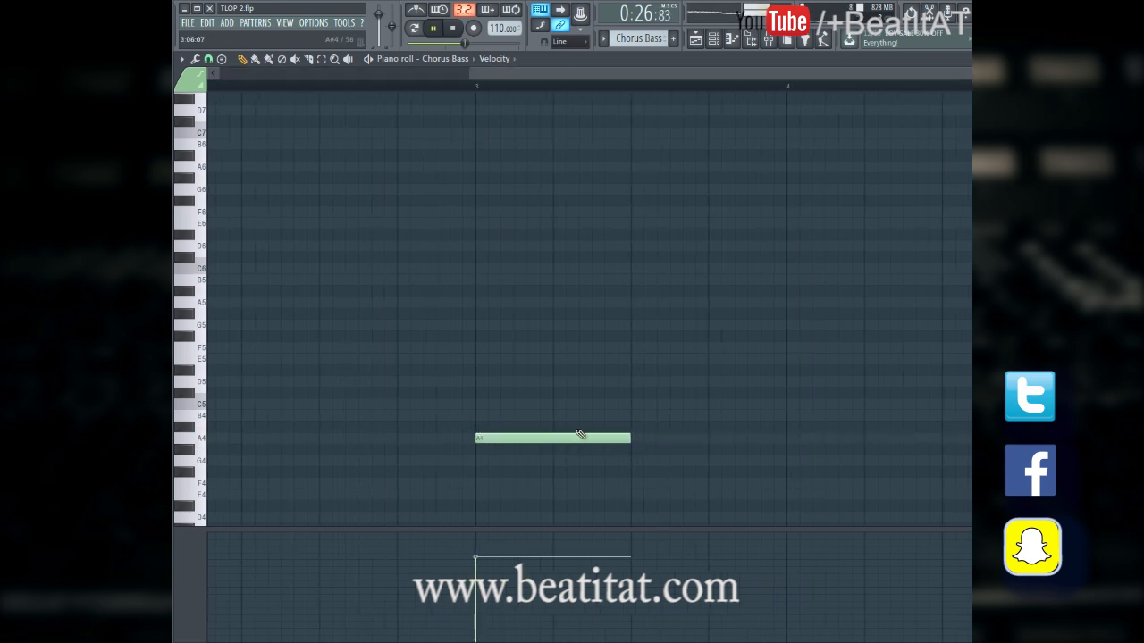
left_click_drag(570, 426, 418, 305)
key("space")
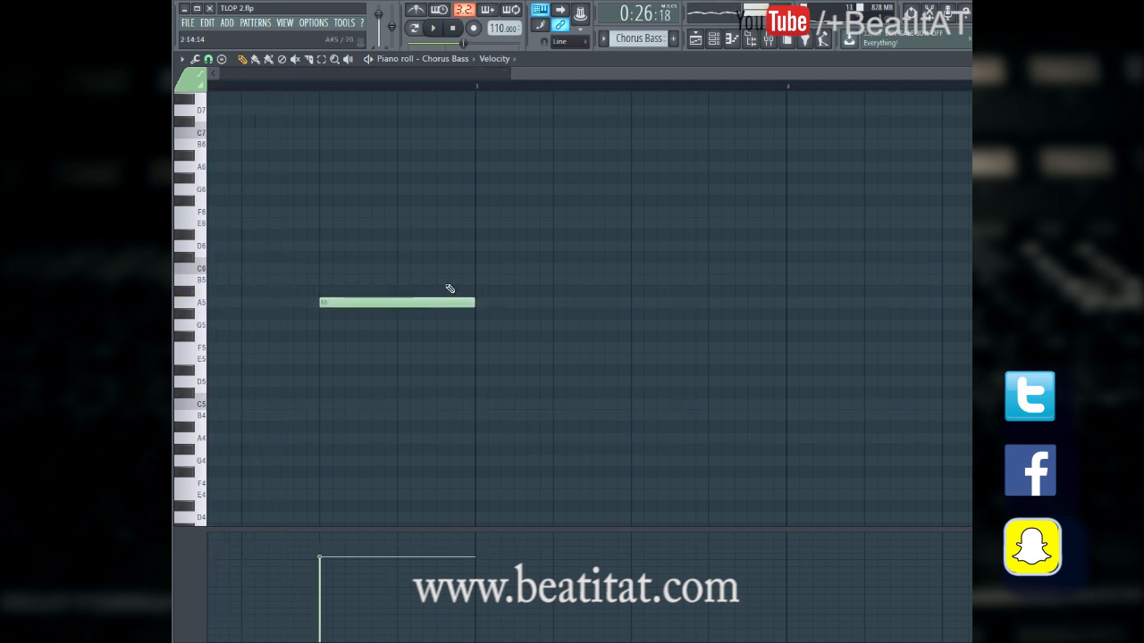
Test different pitches at the start of bar 3 in the Chorus Bass pattern, ending with a half-bar F5 note
scroll(431, 294, "down", 2)
key("space")
left_click(759, 186)
left_click_drag(759, 186, 741, 288)
key("space")
right_click(741, 288)
left_click(727, 134)
right_click(729, 136)
left_click(730, 404)
right_click(749, 402)
left_click(757, 380)
right_click(748, 380)
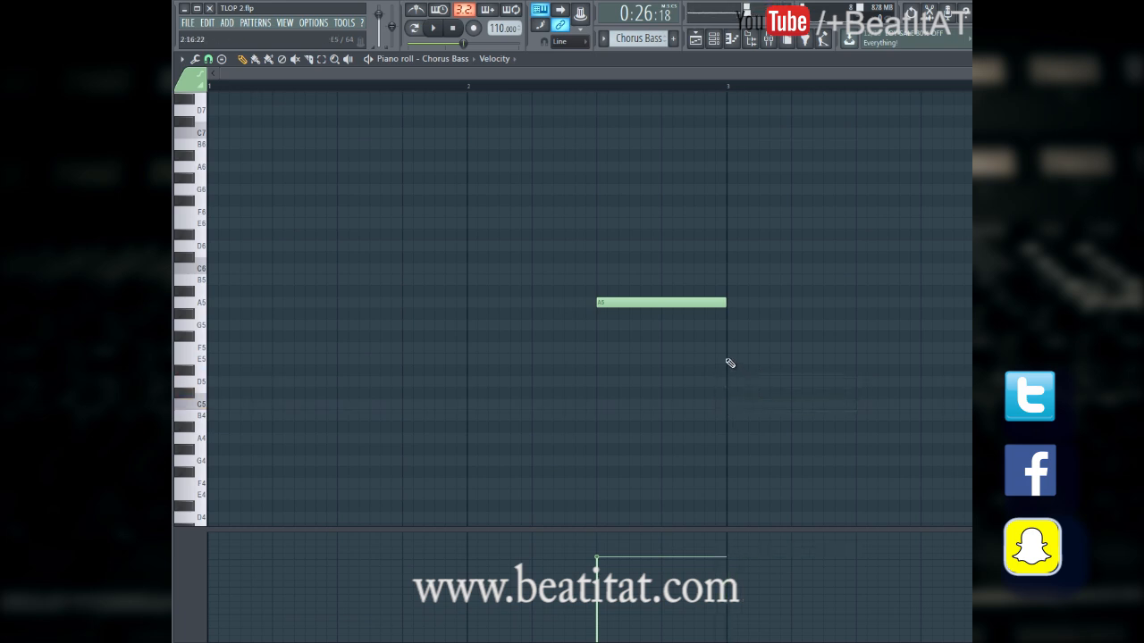
left_click(728, 336)
left_click(745, 369)
right_click(740, 337)
left_click_drag(728, 359, 722, 354)
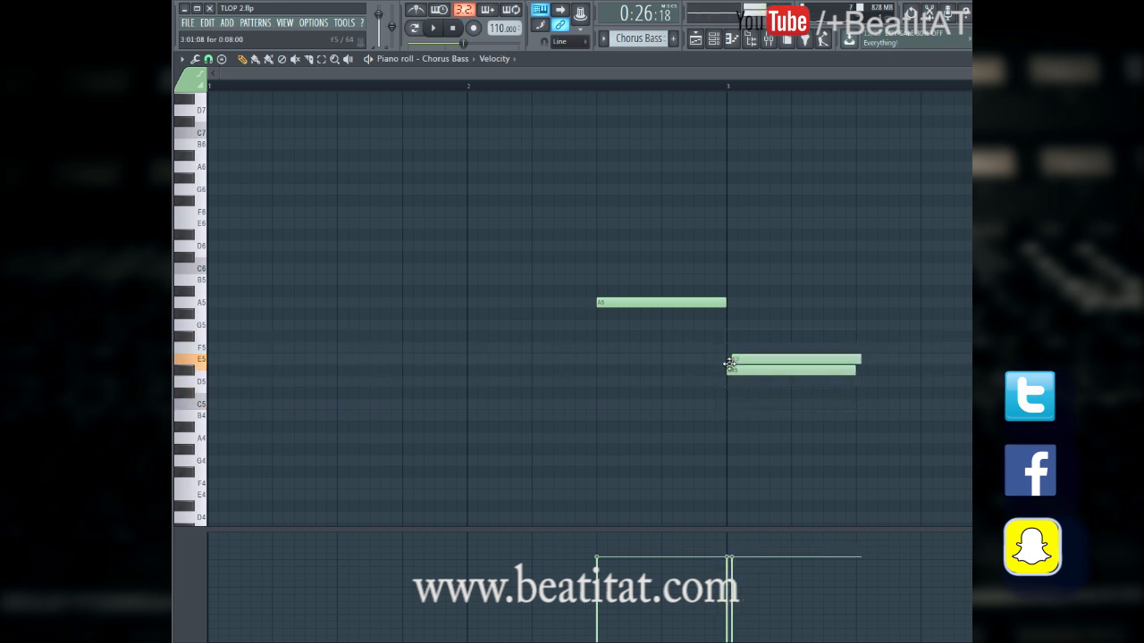
right_click(743, 368)
right_click(739, 359)
left_click(730, 347)
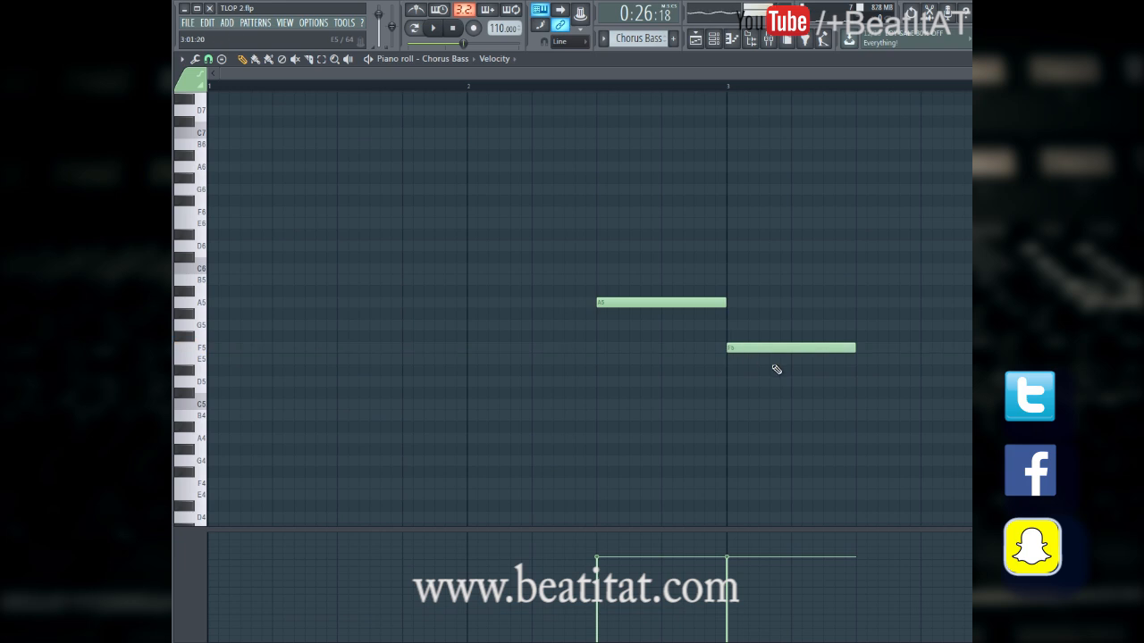
Shift the F5 trial note while playing it back, and delete all trial notes from the Chorus Bass pattern
key("space")
scroll(817, 363, "down", 1)
left_click_drag(762, 347, 622, 358)
key("space")
right_click(630, 357)
right_click(616, 309)
key("F7")
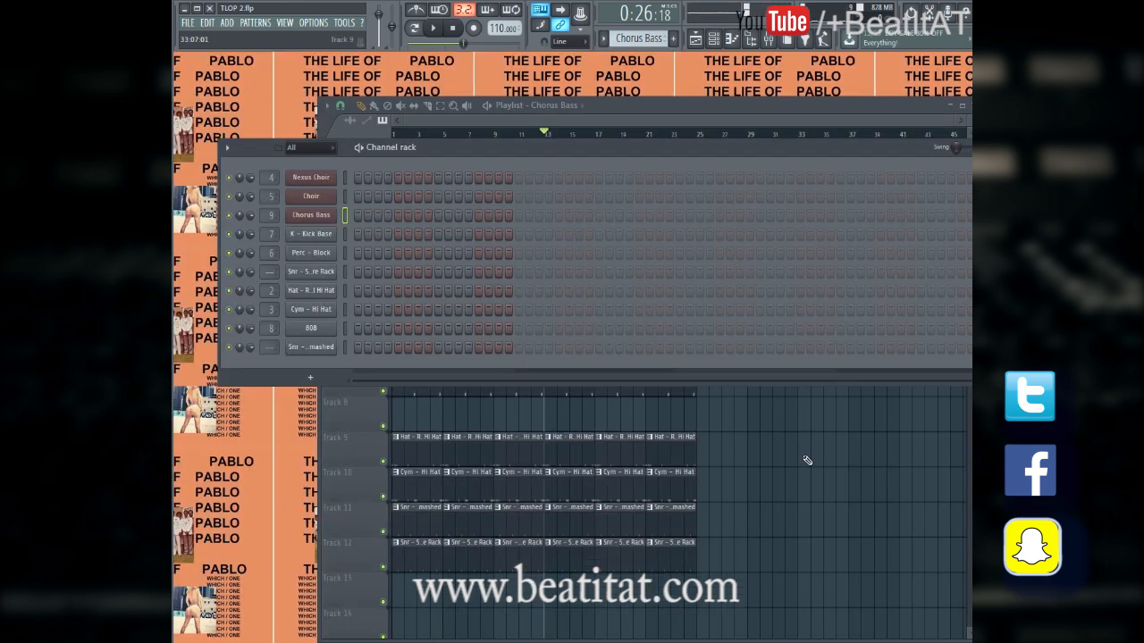
Select the Choir pattern and open the Chorus Bass channel's piano roll in it, using the choir melody as ghost-note guide
key("F5")
double_click(514, 247)
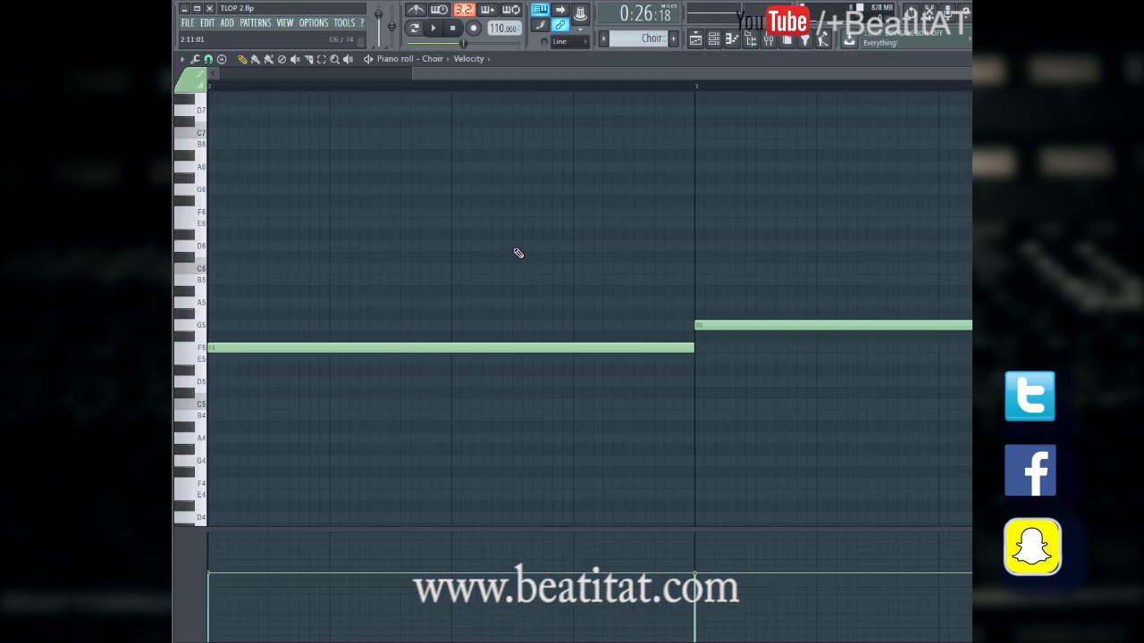
key("F7")
right_click(305, 178)
left_click(651, 402)
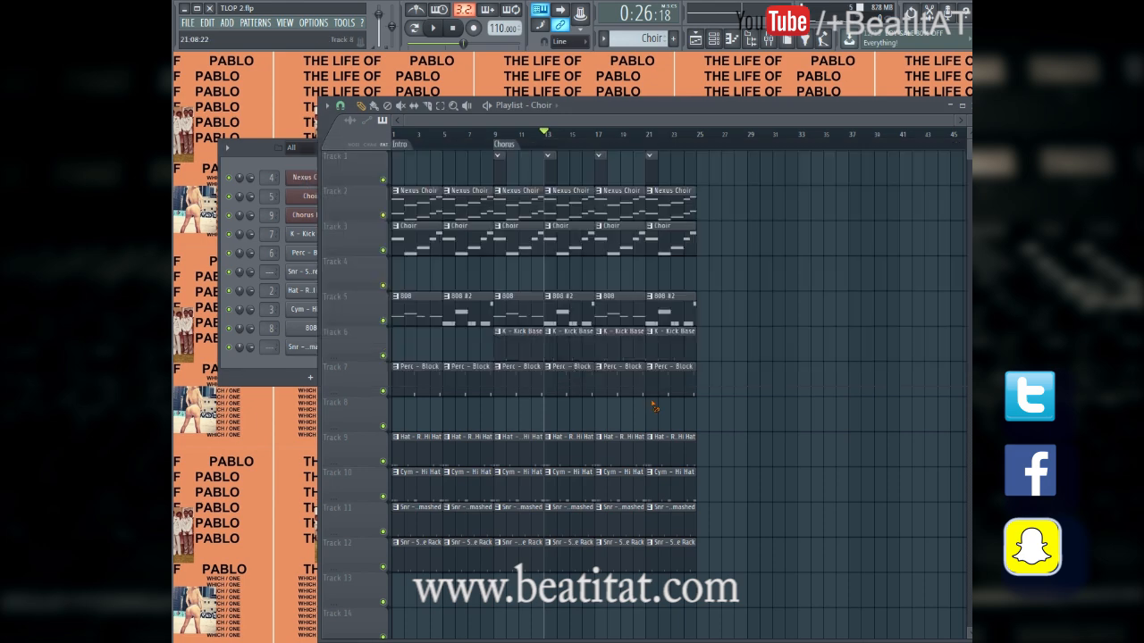
right_click(308, 215)
left_click(384, 222)
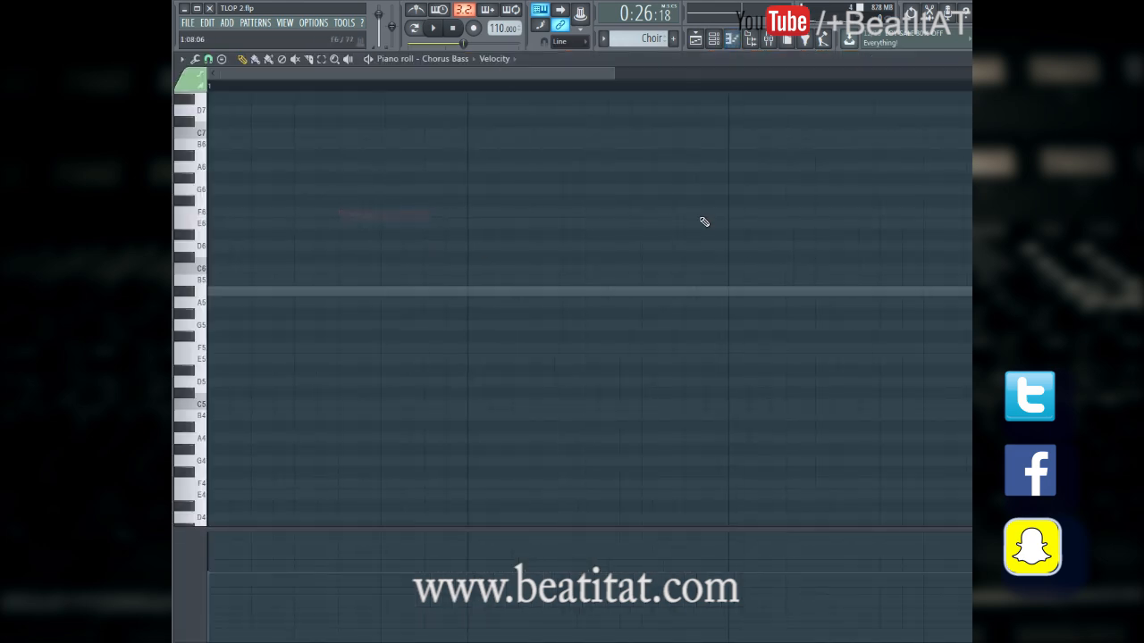
scroll(790, 266, "down", 5)
scroll(763, 148, "up", 5)
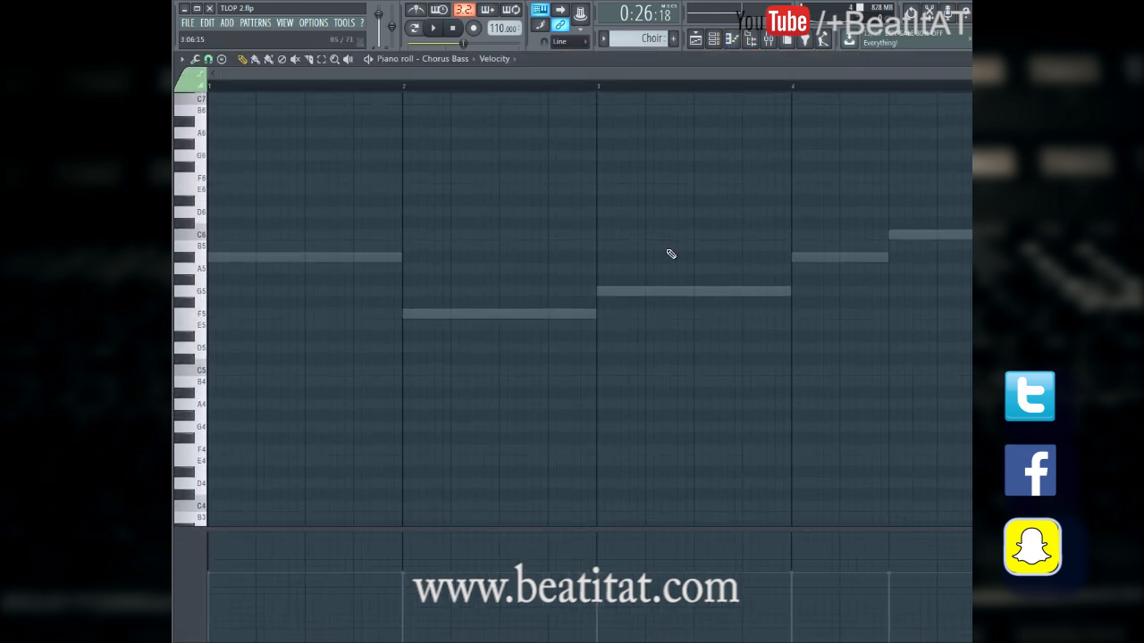
Add a half-bar A#5 note at 3:09 for the Chorus Bass and play it from bar 3
left_click(690, 256)
left_click_drag(723, 257, 730, 259)
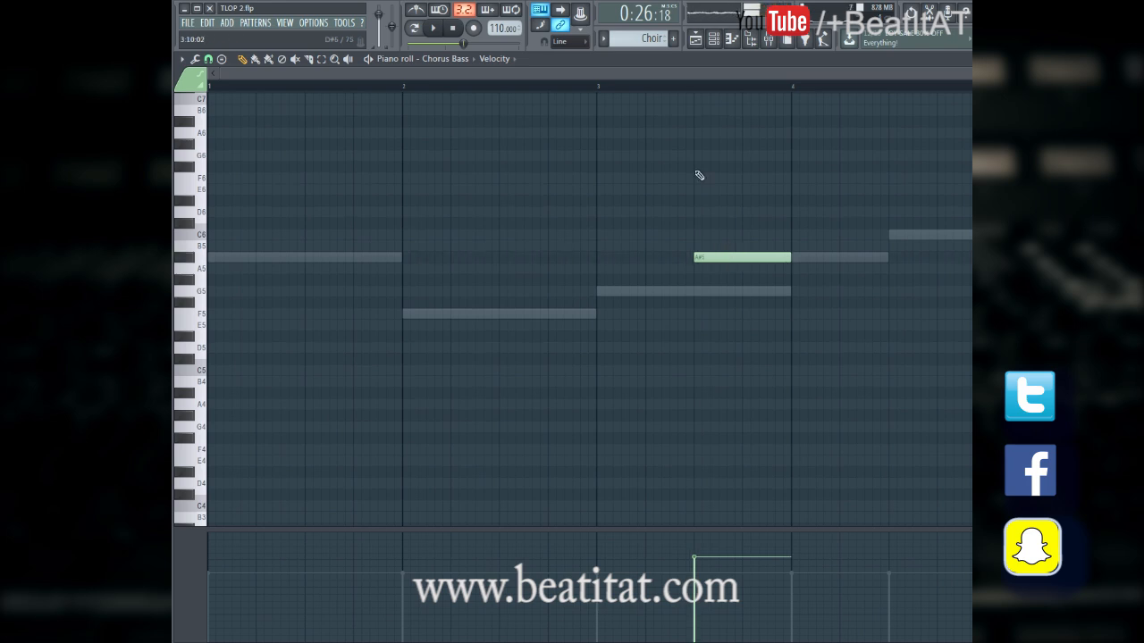
left_click(597, 86)
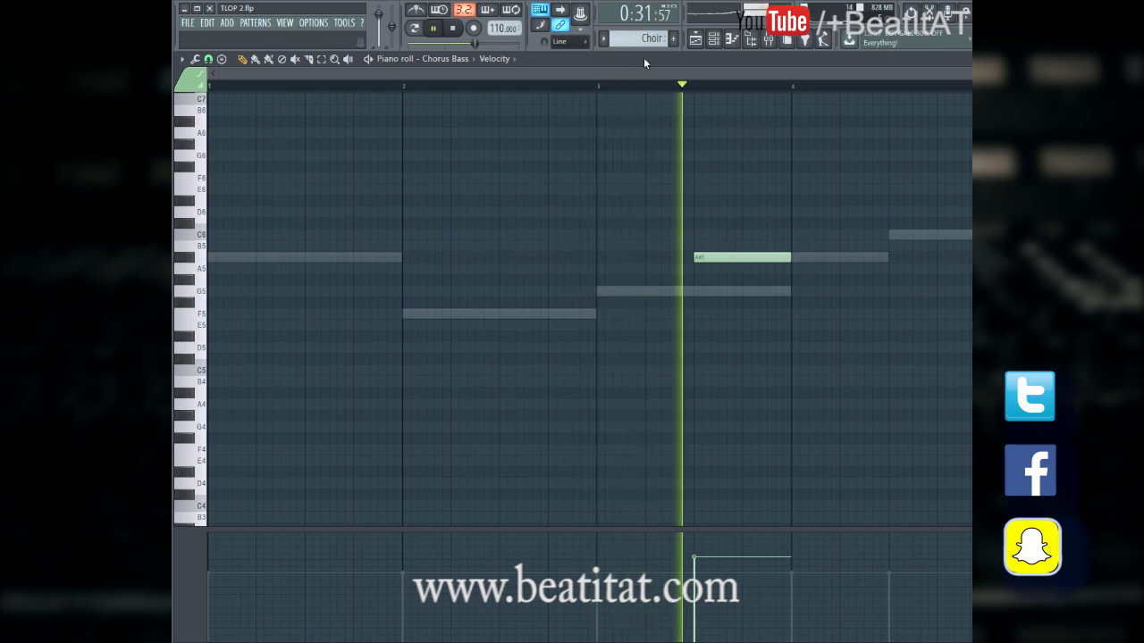
key("space")
Add quarter-bar G5 and F5 notes at 4:01 and 4:05 and a half-bar C6 note at 4:09, checking them in playback
left_click(784, 291)
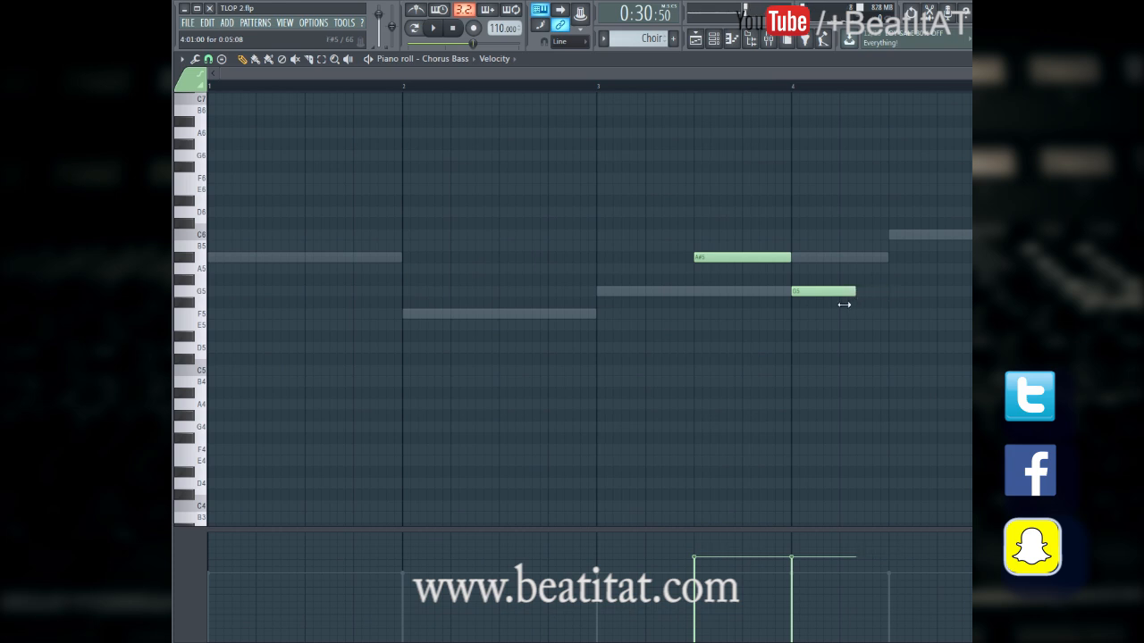
left_click(840, 326)
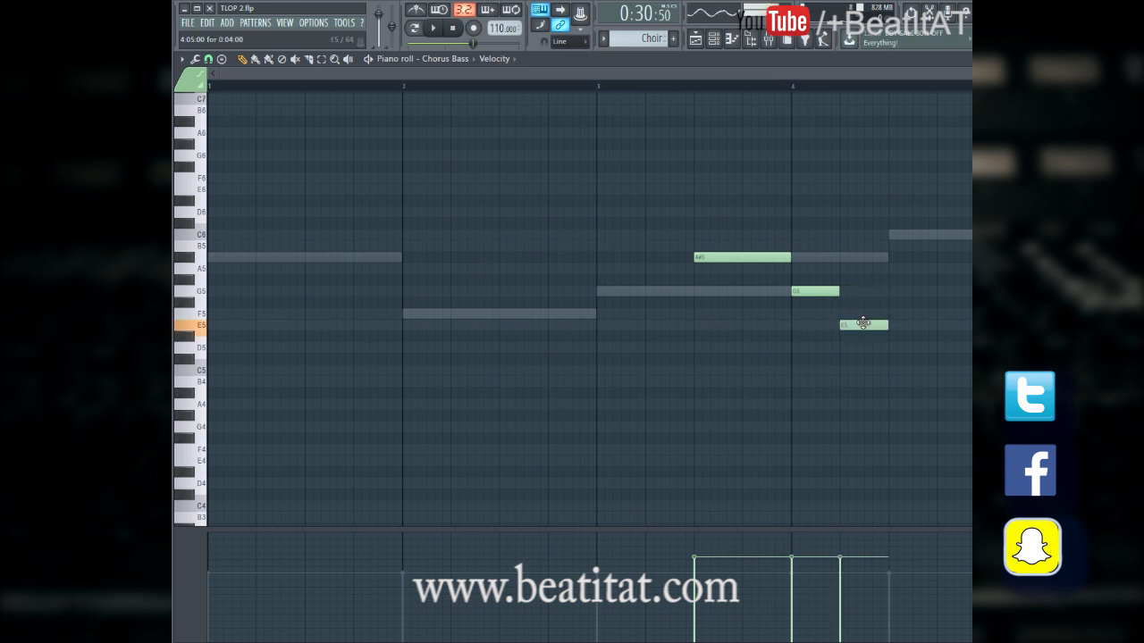
left_click_drag(864, 324, 864, 313)
key("space")
left_click(890, 234)
left_click_drag(890, 234, 986, 242)
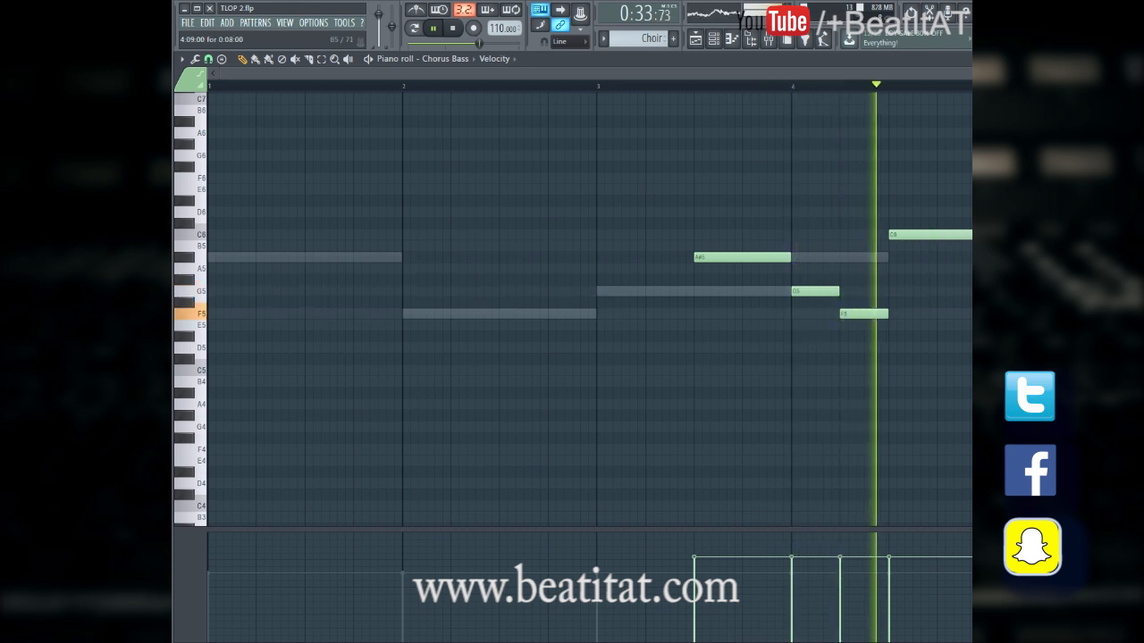
key("space")
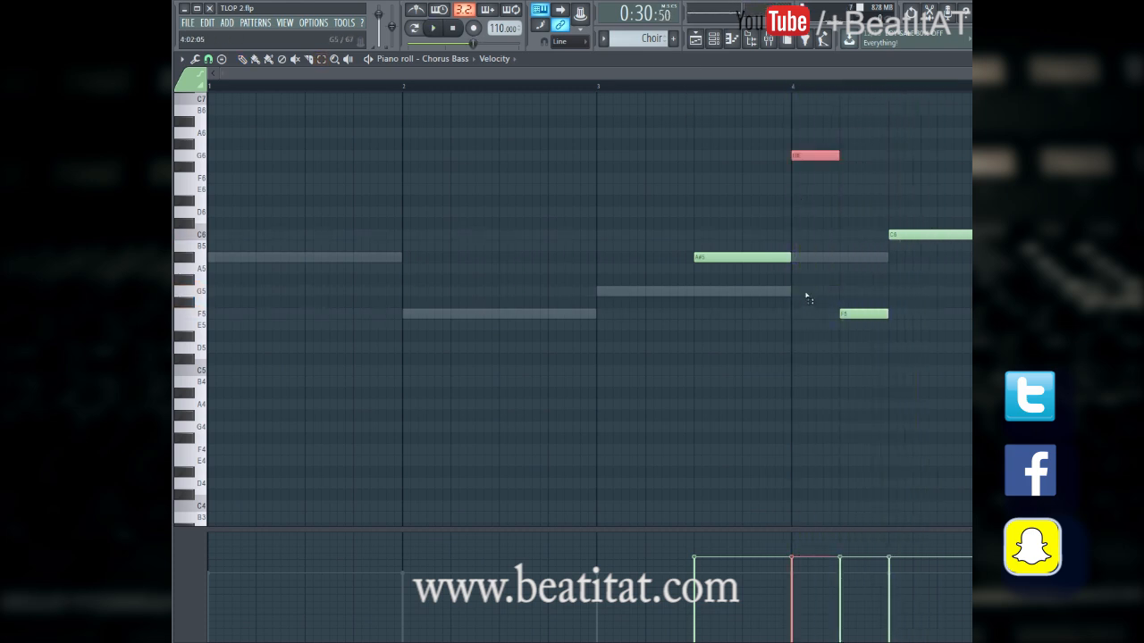
Lower the A#5 and C6 bass notes by one octave, keep G5 and F5, and play the line back
left_click(866, 316)
key("space")
key("ctrl+d")
key("ctrl+Down")
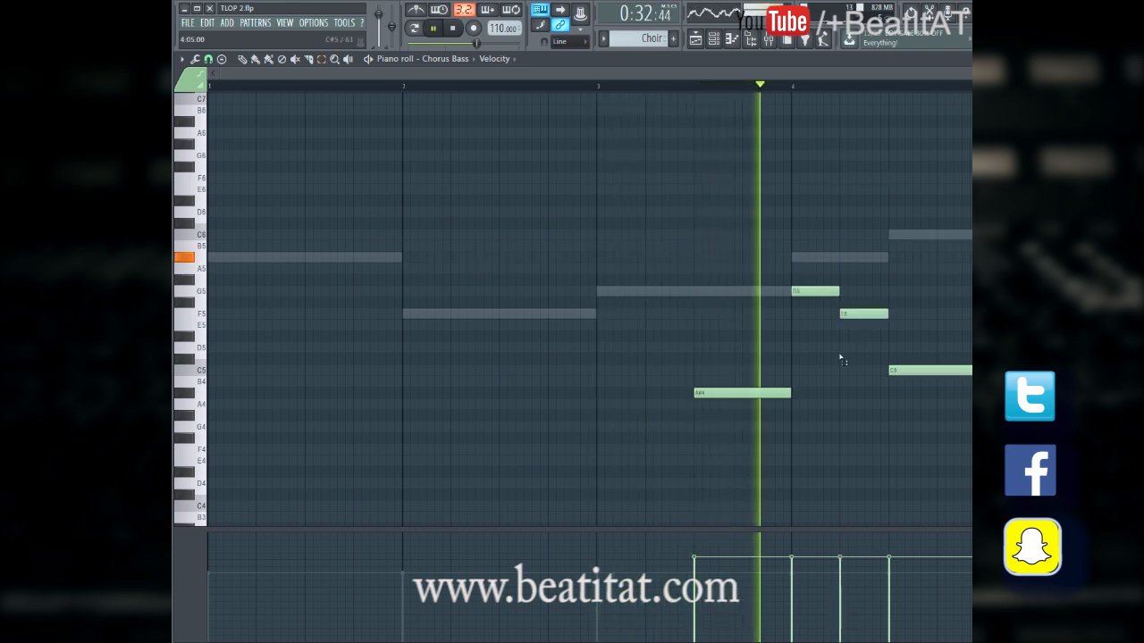
left_click(919, 371)
key("Escape")
key("space")
Transfer the Chorus Bass notes from the Choir pattern into the Chorus Bass pattern
right_click(827, 476)
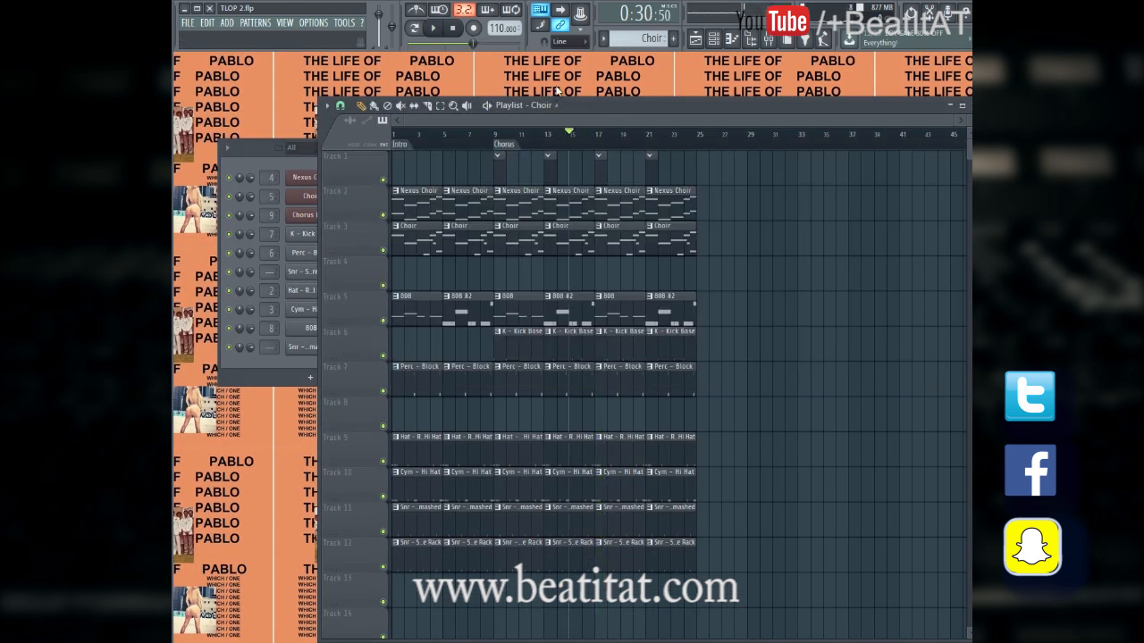
left_click(282, 369)
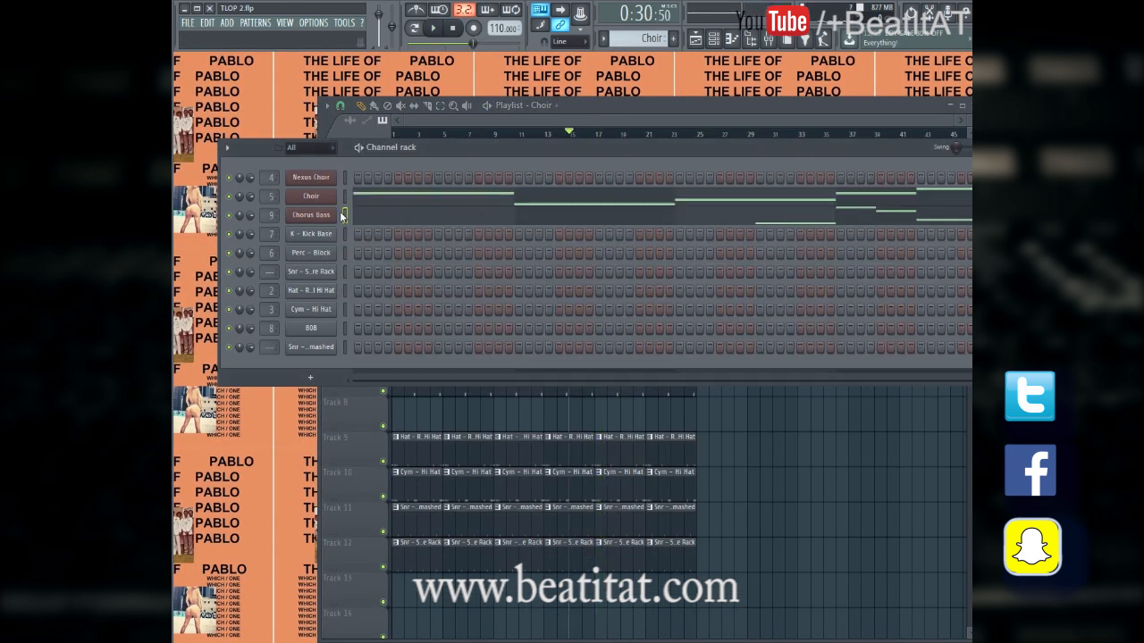
left_click(580, 112)
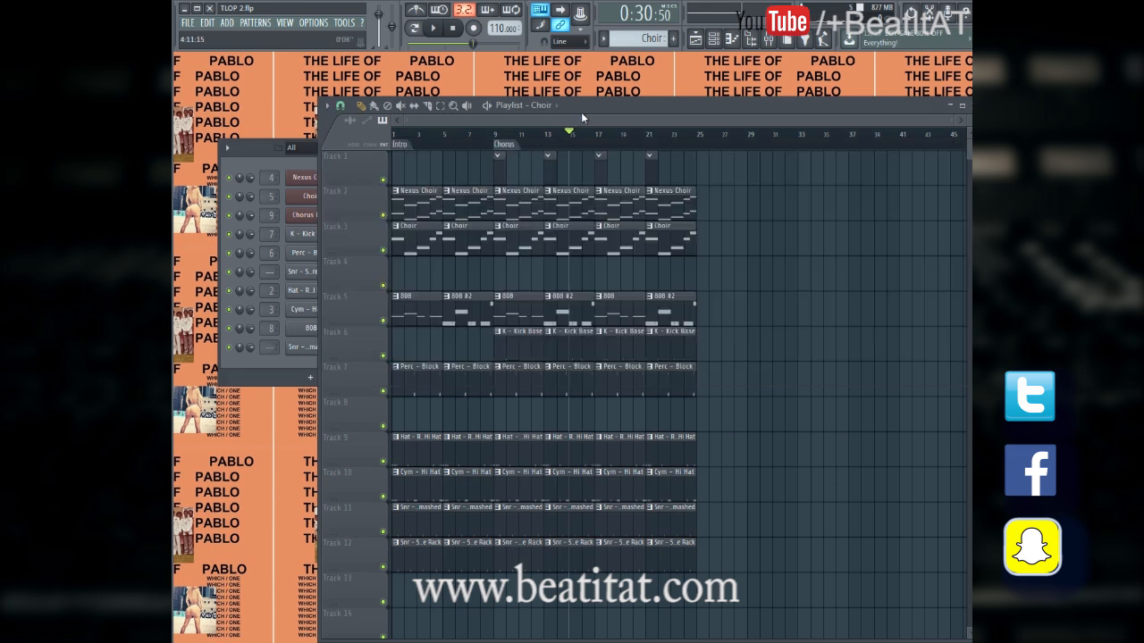
double_click(497, 175)
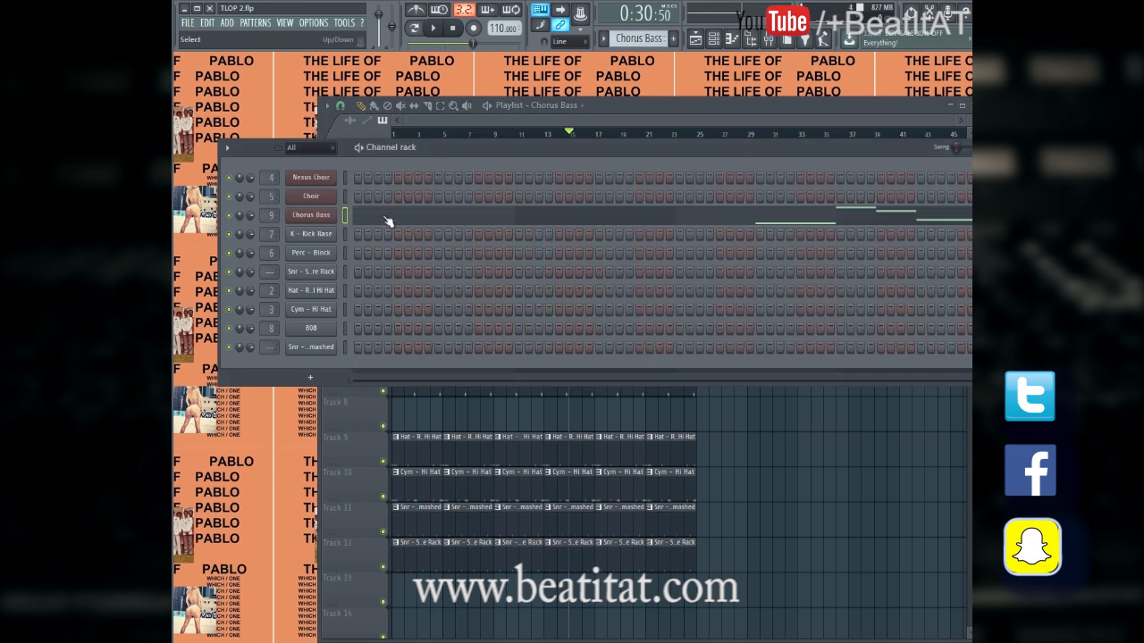
Lower the Chorus Bass mixer fader to about -6.8 dB and play the arrangement
left_click(767, 40)
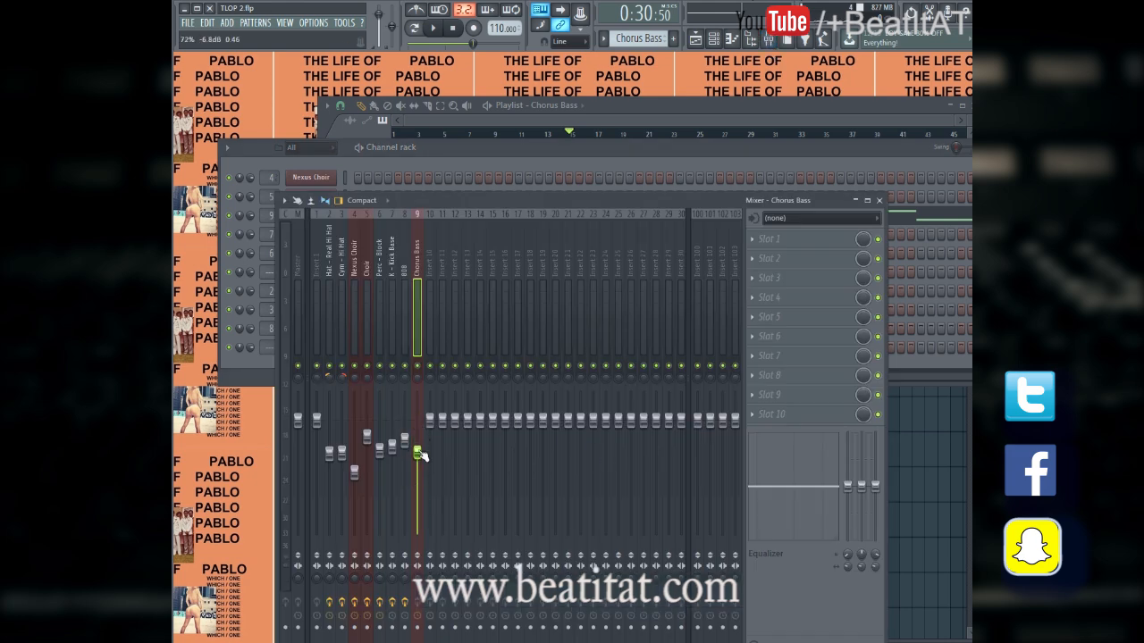
left_click(629, 159)
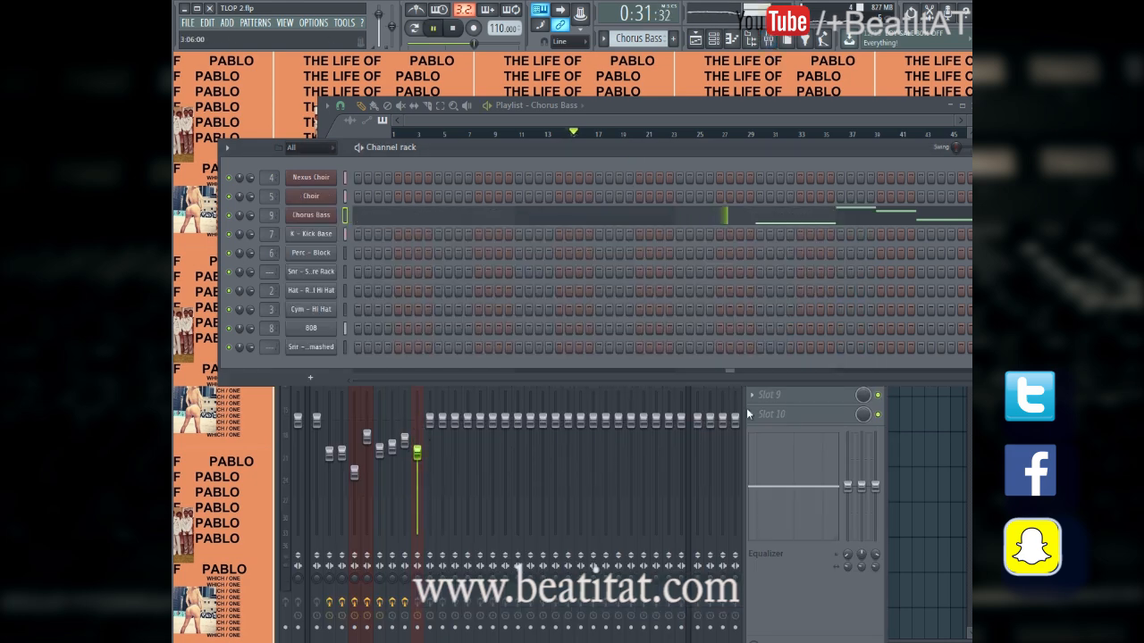
left_click(799, 613)
Load Fruity Parametric EQ 2 in slot 1 of the Chorus Bass insert and cut its low shelf to -18 dB
left_click(765, 240)
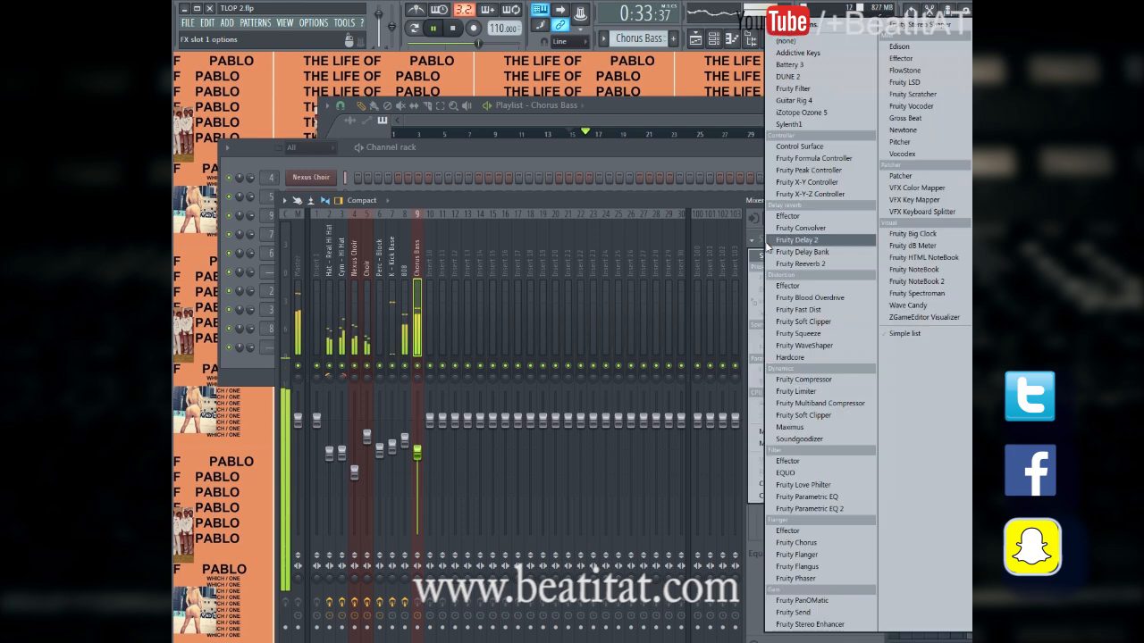
left_click(824, 510)
left_click_drag(298, 302, 333, 474)
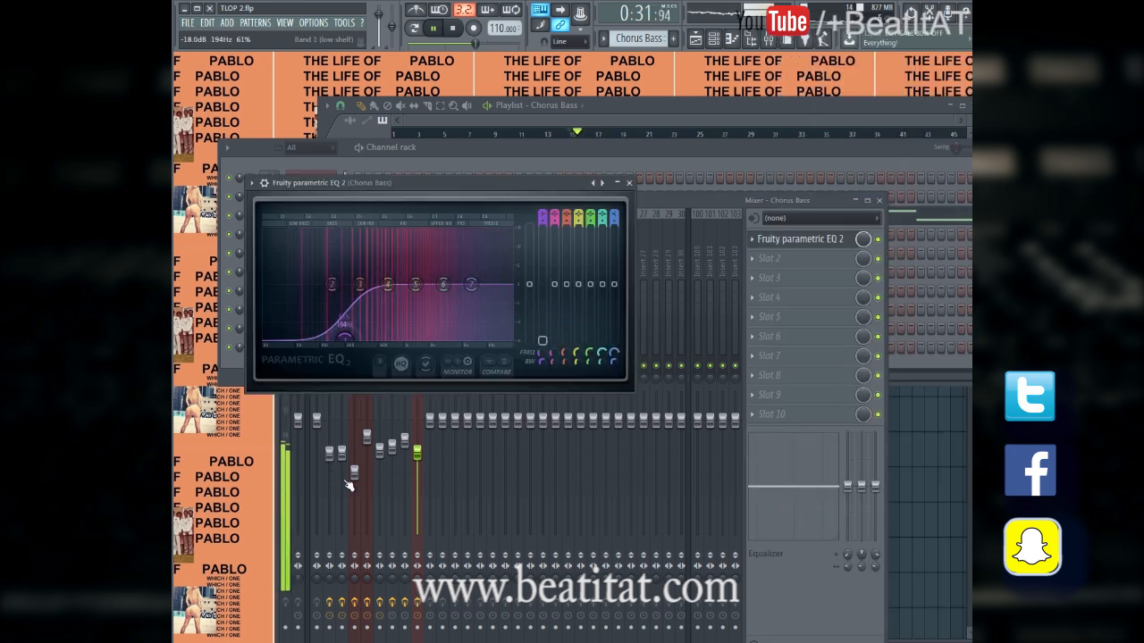
Slightly boost the mid and upper-mid EQ bands, set band 3 to about 294 Hz, and move band 7 toward the highest frequencies
left_click_drag(442, 283, 413, 276)
key("space")
left_click_drag(388, 284, 376, 281)
key("space")
left_click_drag(360, 285, 361, 288)
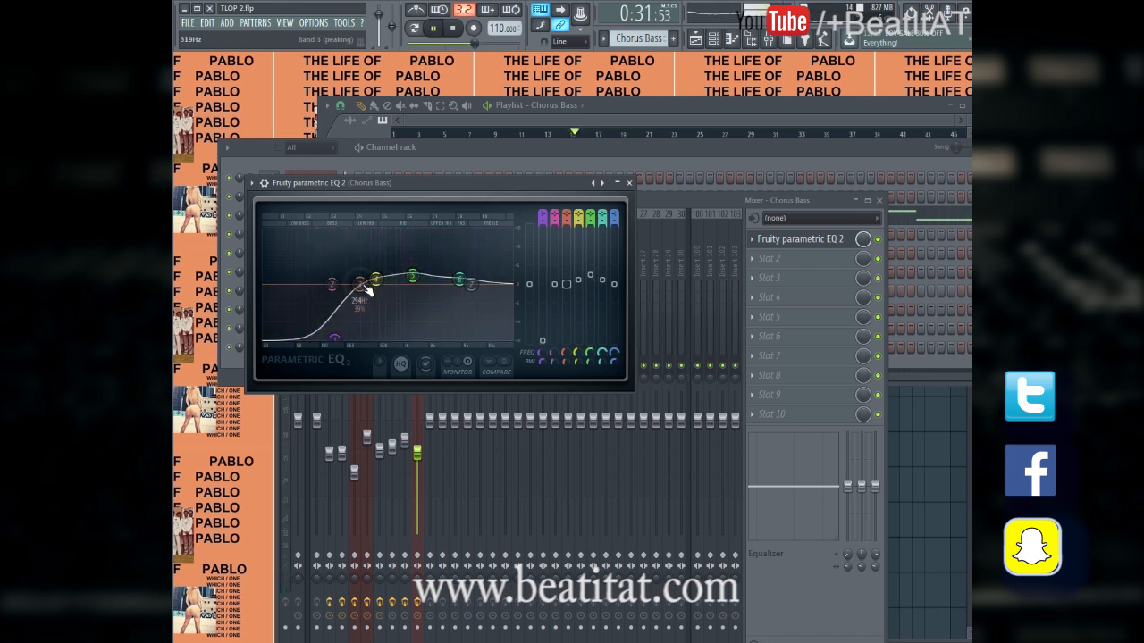
left_click_drag(473, 285, 511, 292)
left_click(631, 186)
Load Fruity Multiband Compressor in slot 2 of the Chorus Bass insert and lower its fader to about -10.8 dB
left_click(834, 261)
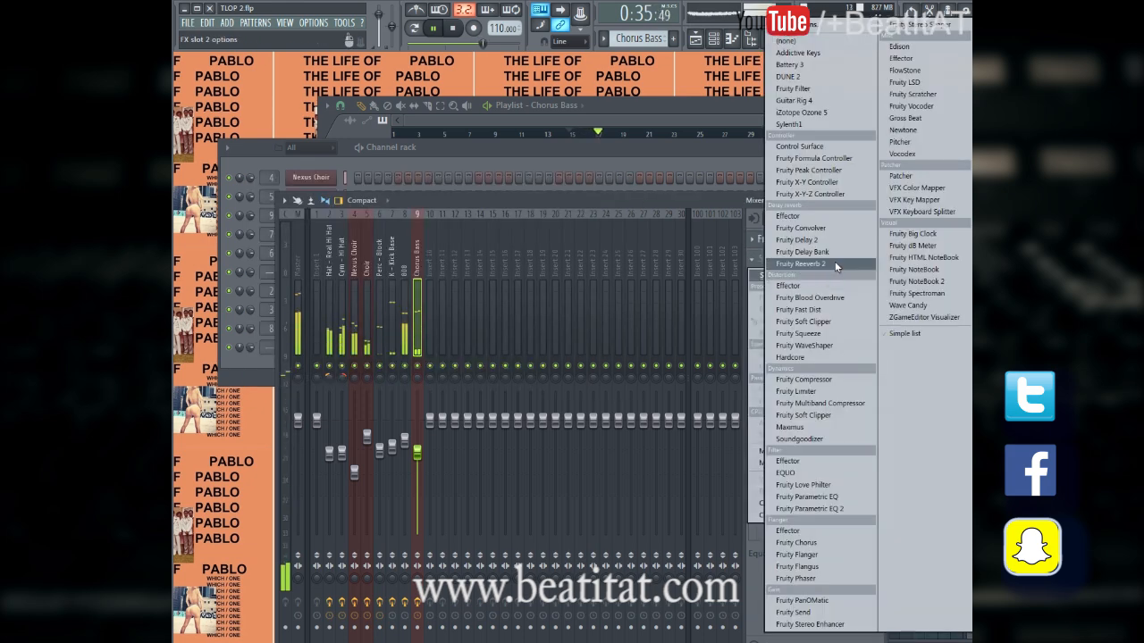
left_click(854, 404)
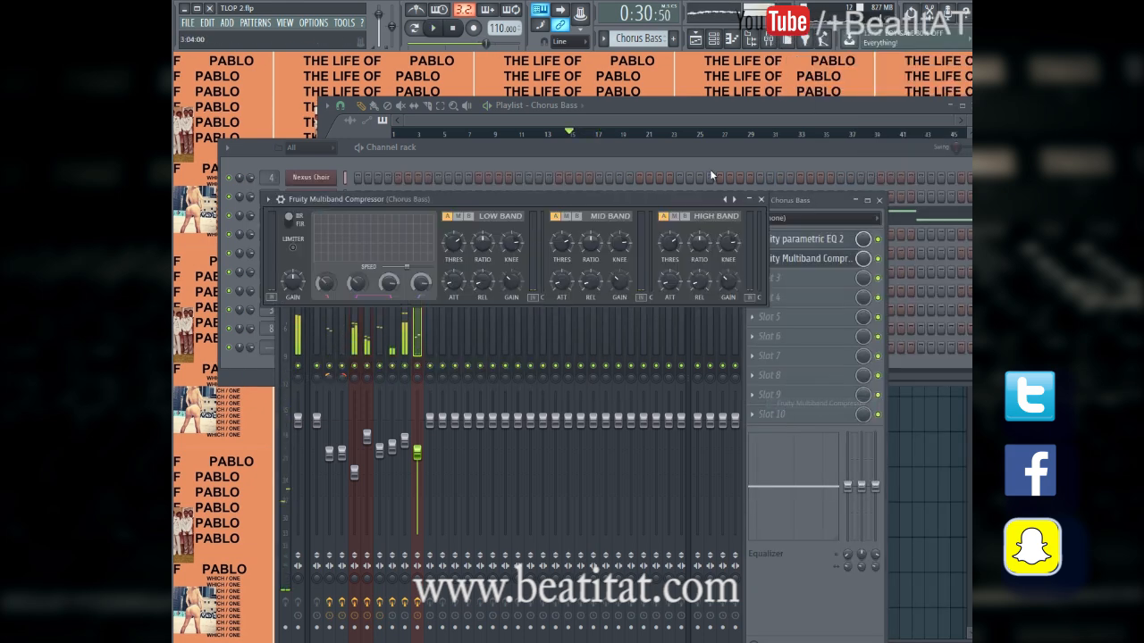
left_click(761, 199)
left_click_drag(419, 454, 424, 489)
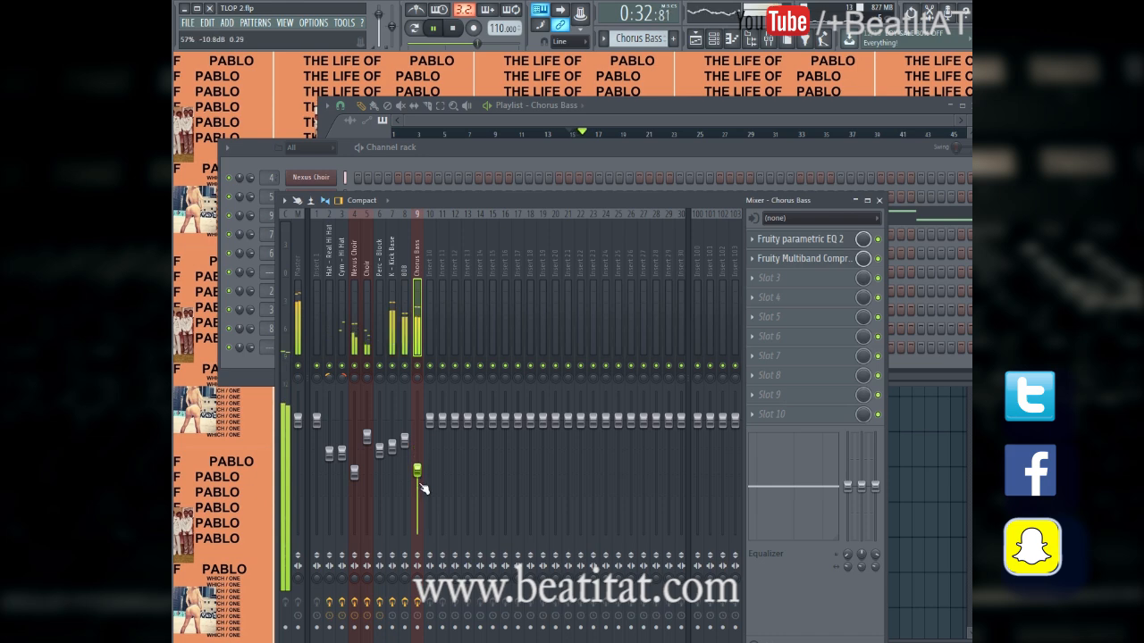
Stop playback and replace the Fruity Multiband Compressor in slot 2 of the Chorus Bass insert with Fruity Chorus
key("space")
left_click(753, 260)
left_click(772, 274)
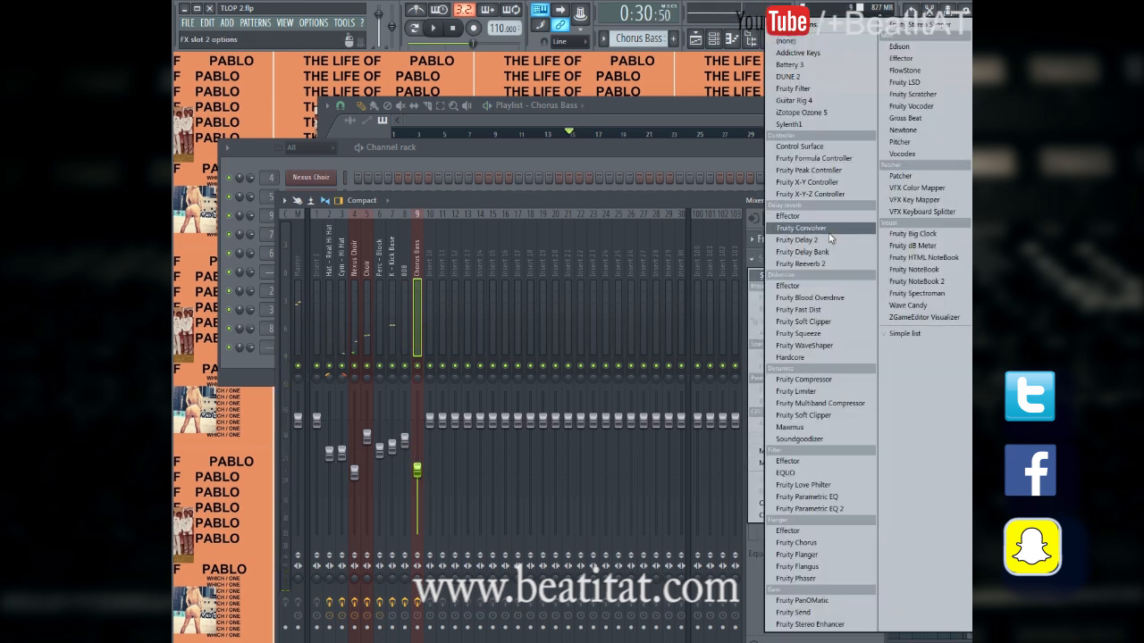
left_click(817, 544)
left_click(588, 200)
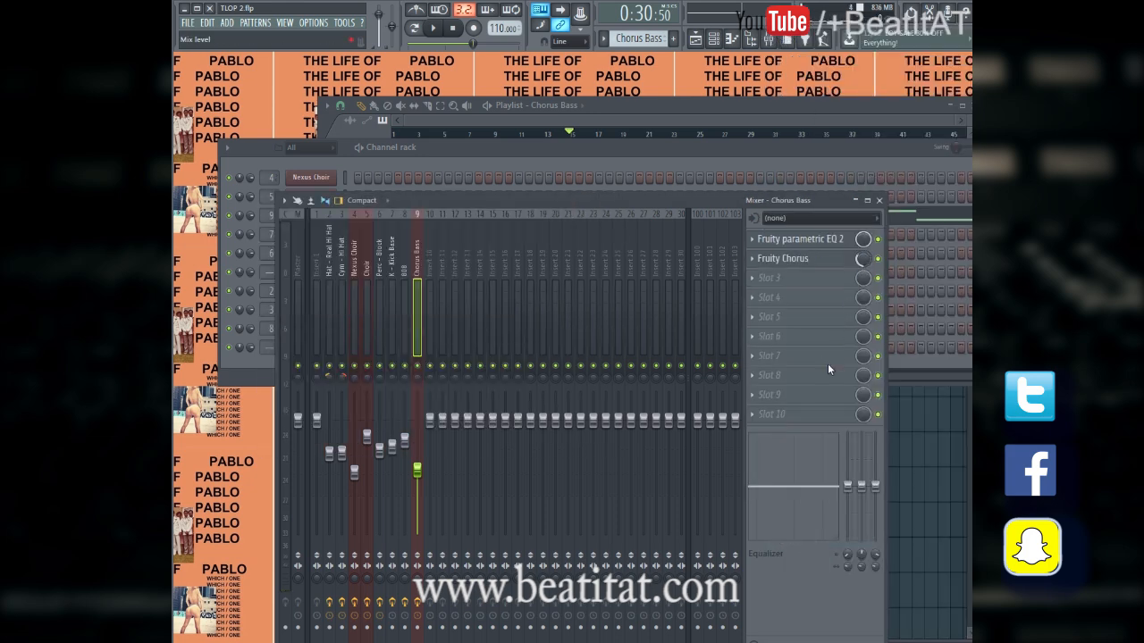
Load Fruity Blood Overdrive in slot 3 of Chorus Bass with PreBand about 0.062, PreAmp about 0.044, x100 on and PostGain about -0.083
left_click(820, 280)
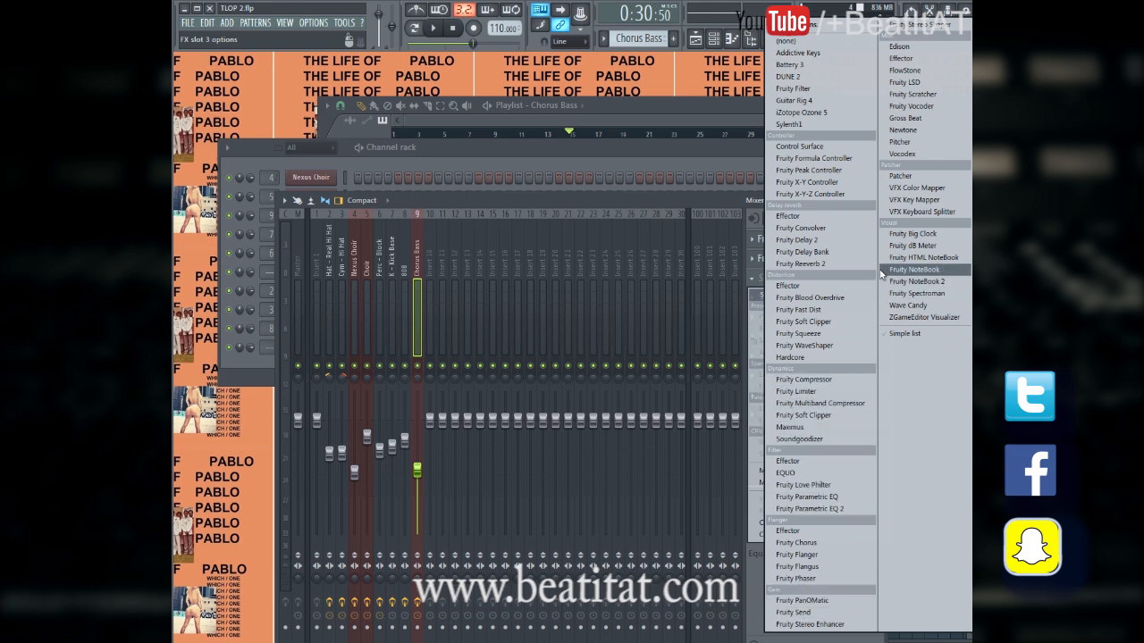
left_click(831, 297)
key("space")
scroll(299, 233, "up", 3)
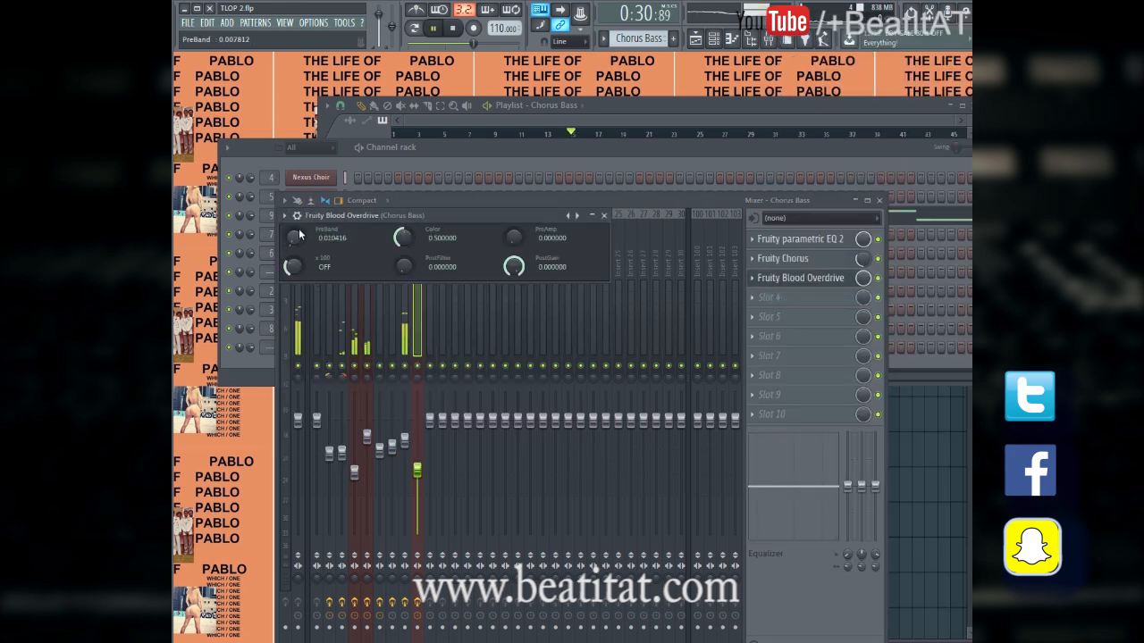
scroll(299, 237, "up", 5)
scroll(516, 236, "up", 1)
scroll(511, 270, "down", 2)
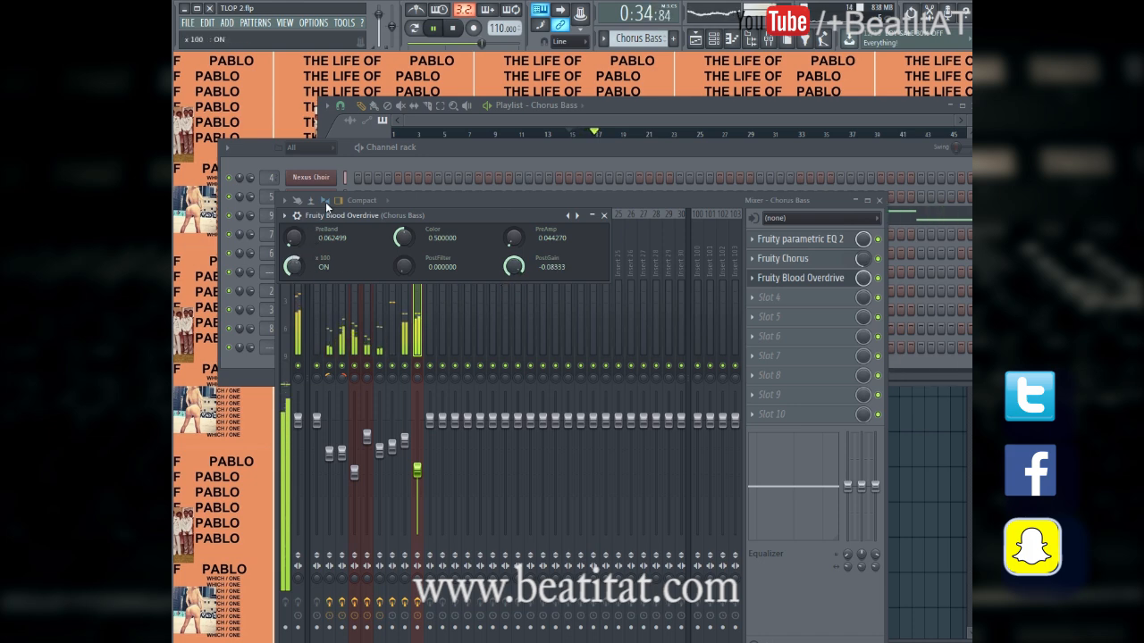
Raise the Chorus Bass fader to about -8.5 dB and transpose its piano roll notes down one octave
left_click_drag(423, 474, 428, 456)
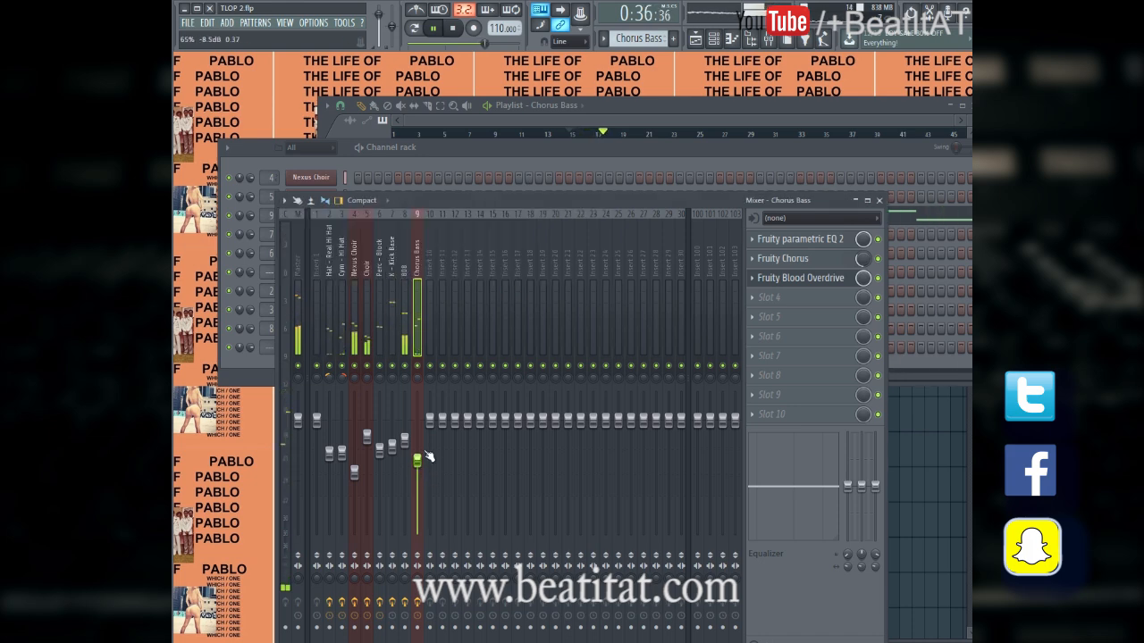
left_click(879, 201)
left_click(756, 217)
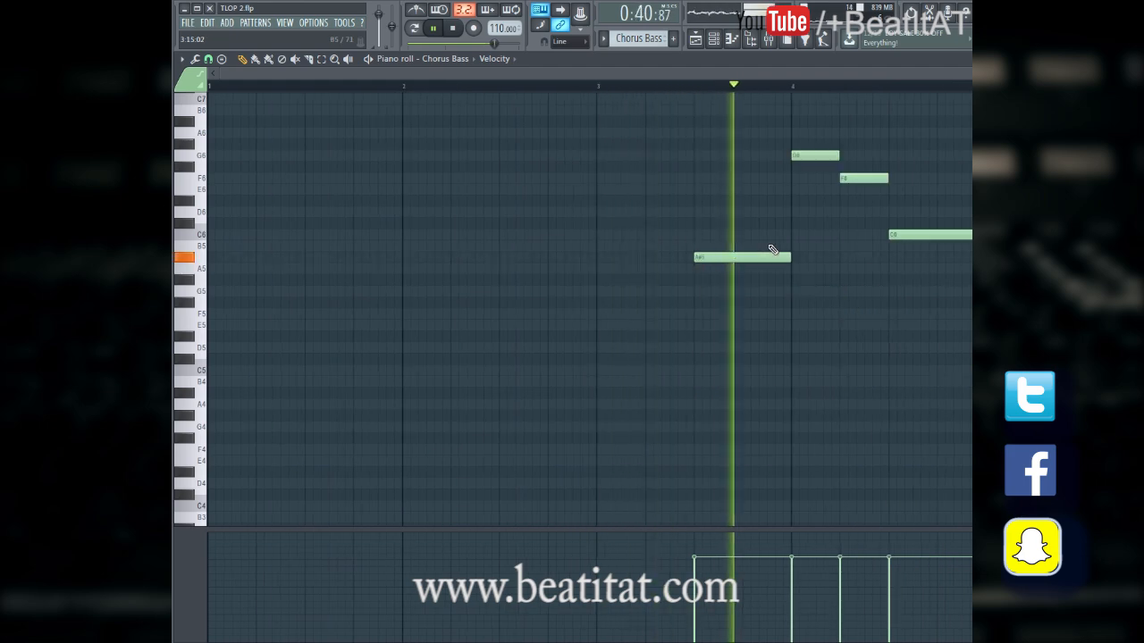
key("ctrl+Down")
key("Escape")
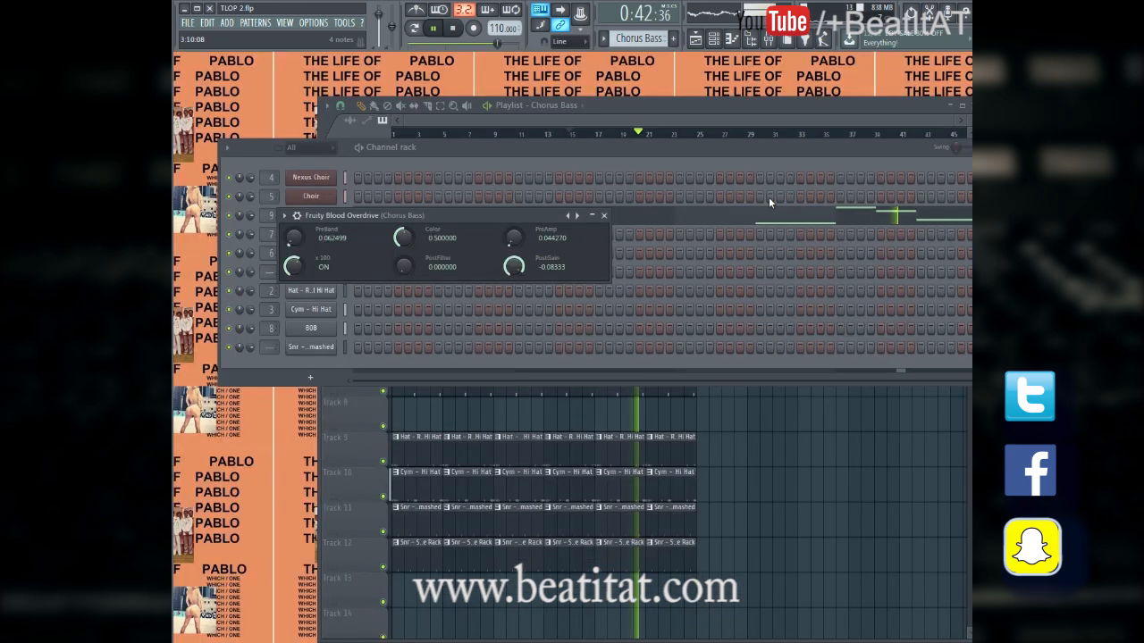
Replay the arrangement from around the first Chorus Bass clip to hear the changed bass line
right_click(740, 454)
left_click(566, 134)
right_click(622, 170)
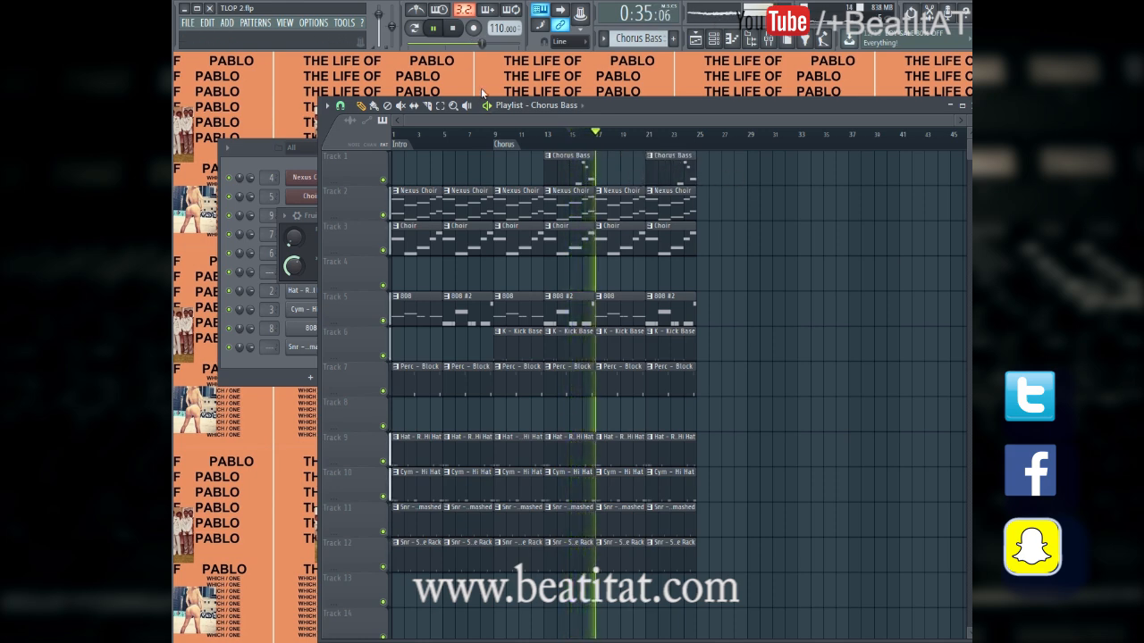
left_click(265, 159)
key("space")
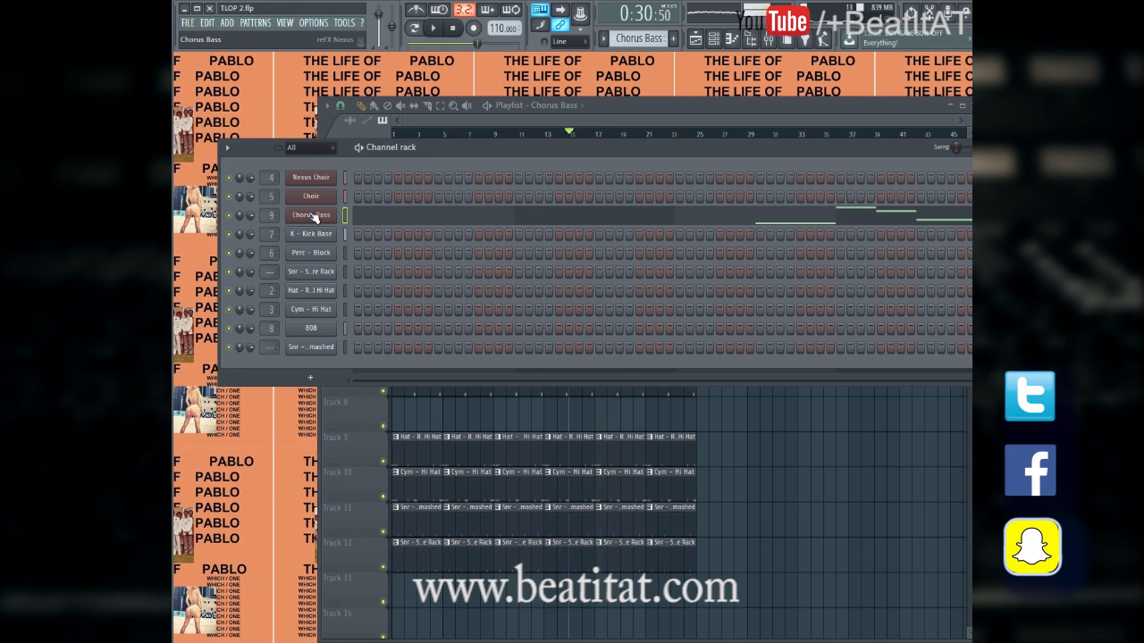
Audition the Nexus presets BA Beaker, BA BigBoy and BA Big Brother on the Chorus Bass channel
left_click(312, 216)
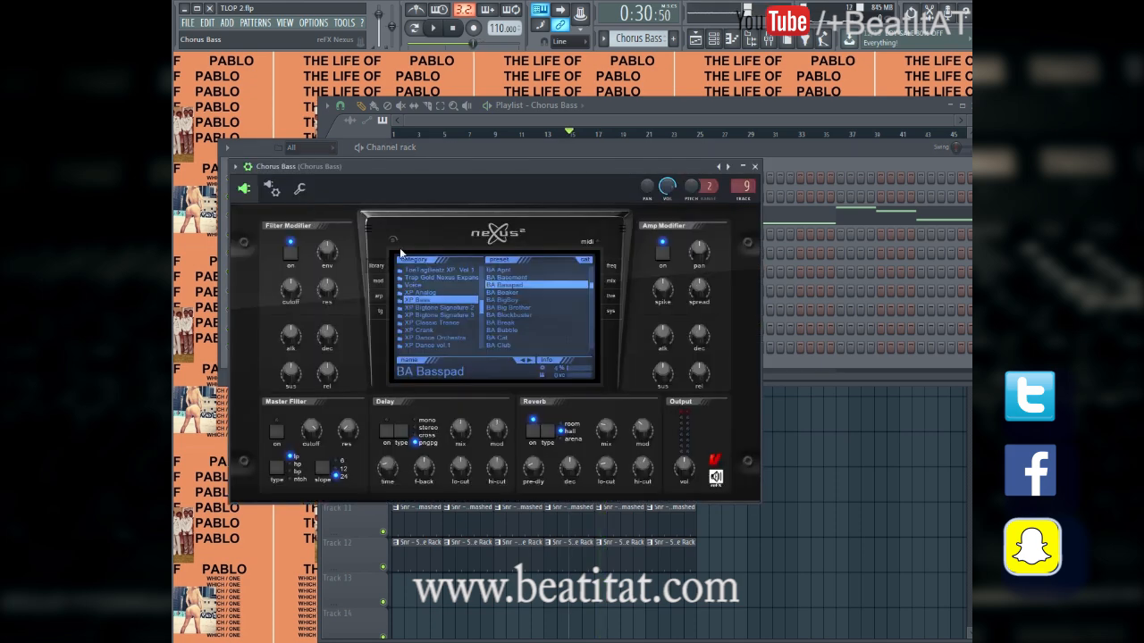
left_click(487, 293)
key("space")
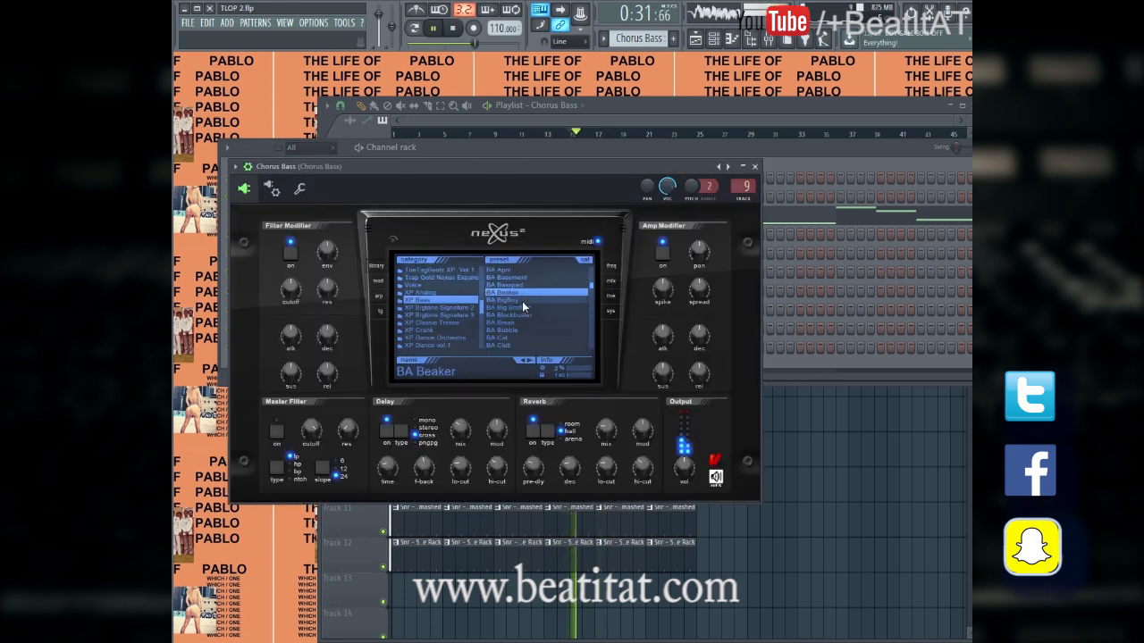
left_click(522, 301)
key("space")
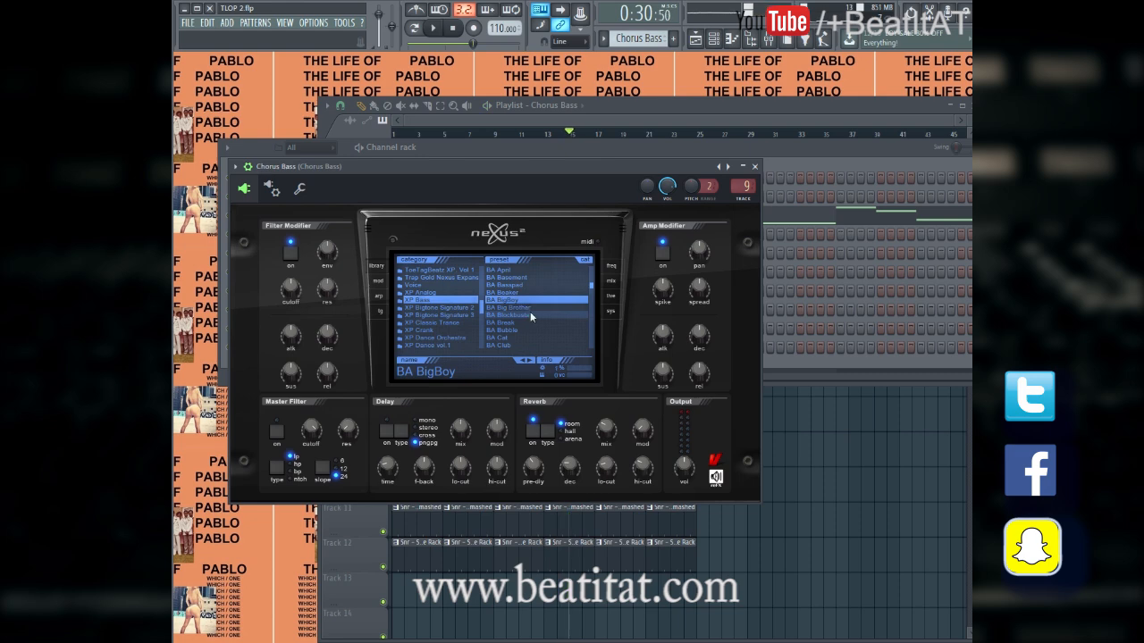
key("space")
left_click(531, 309)
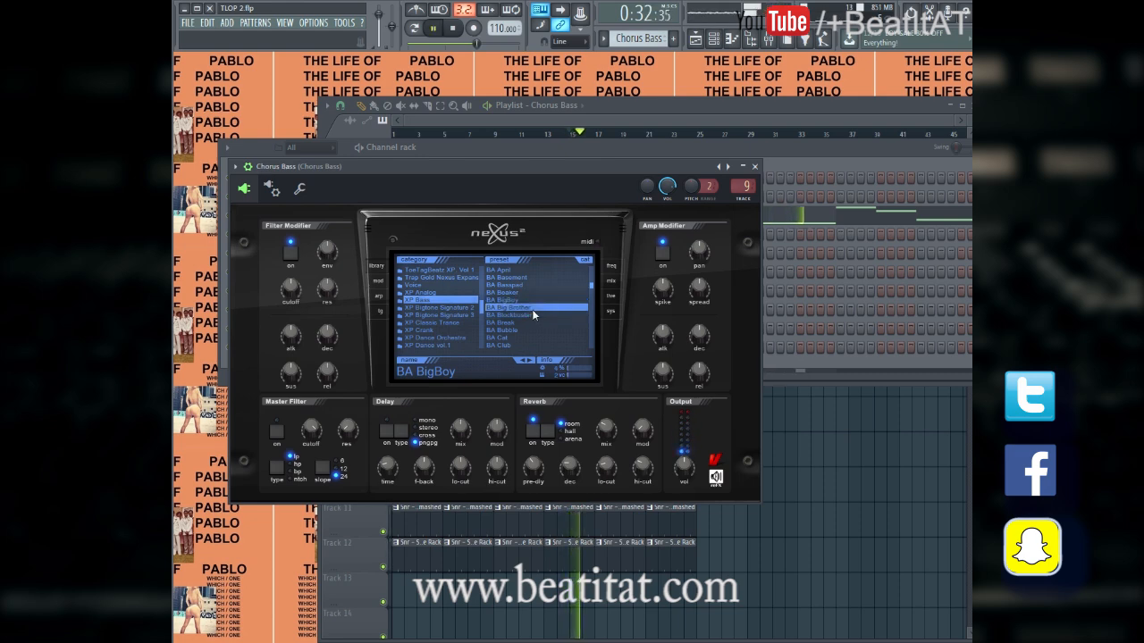
Audition further XP Bass presets for Chorus Bass, including BA Darkbass and BA Darkbass2
scroll(521, 329, "down", 3)
left_click(524, 322)
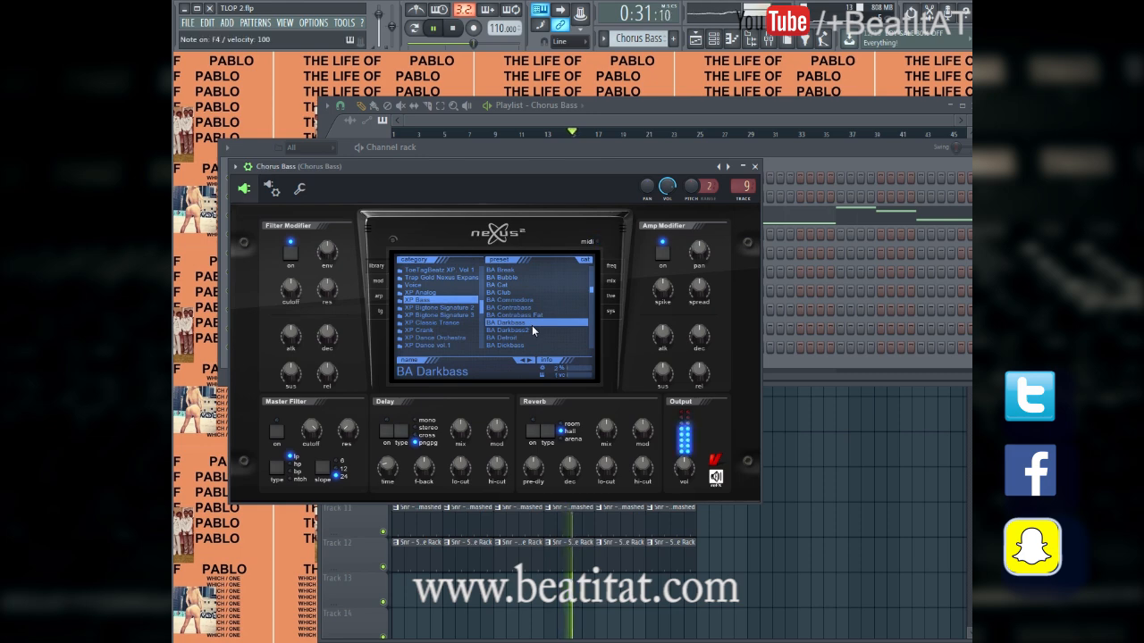
left_click(530, 331)
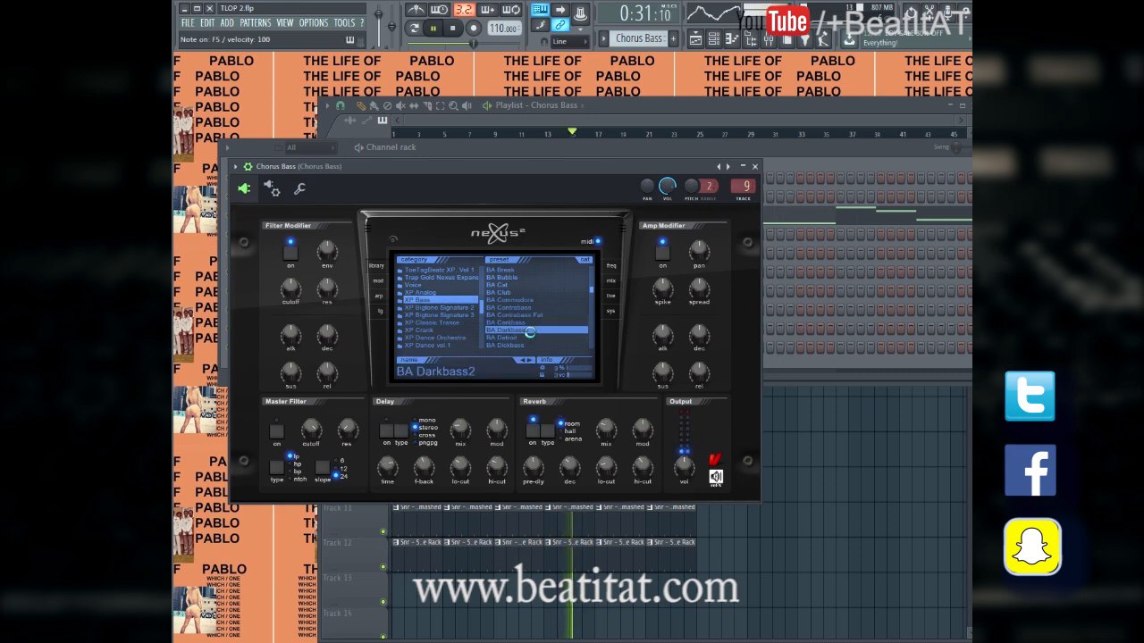
scroll(530, 331, "down", 2)
left_click(519, 331)
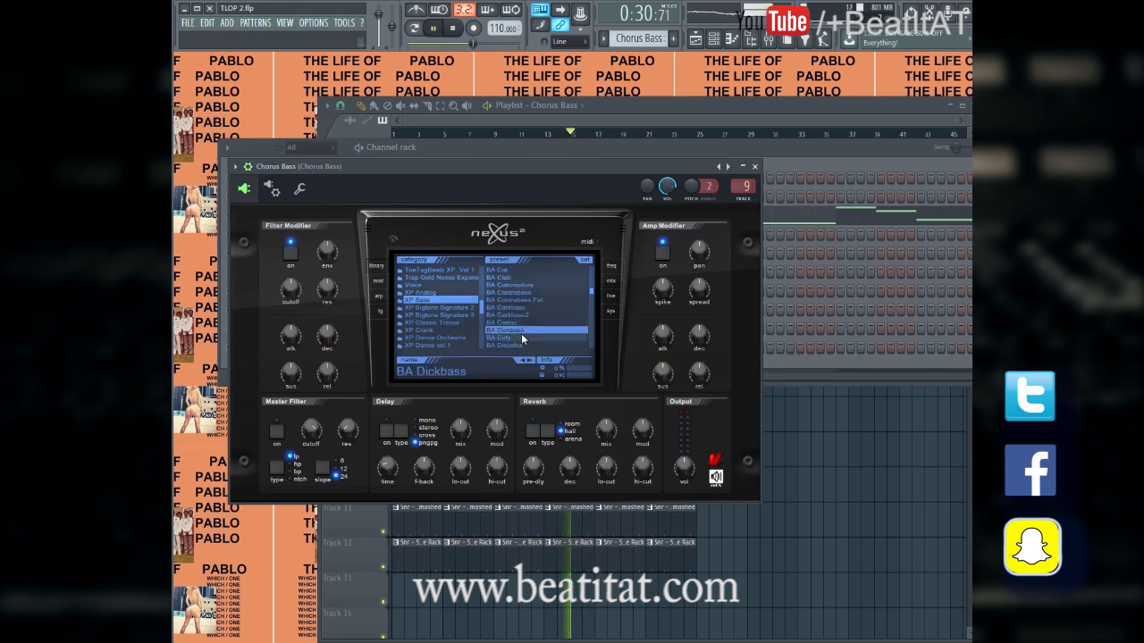
Try BA Drubber, select the BA E-Synthesis preset for Chorus Bass, and play the arrangement with the synth closed
scroll(521, 333, "down", 5)
left_click(528, 322)
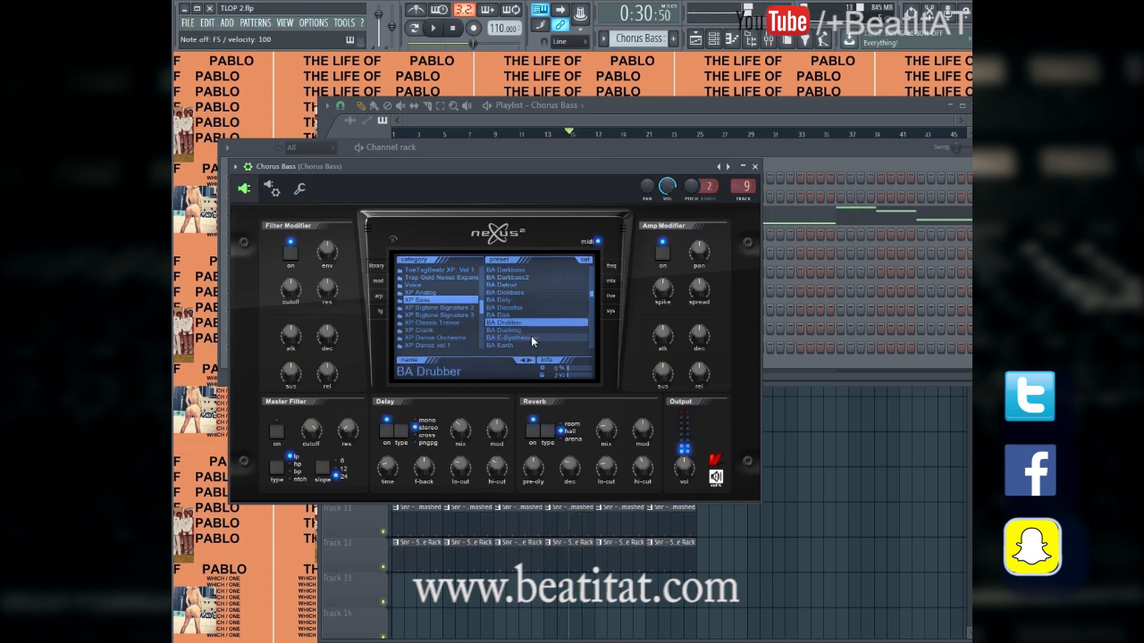
left_click(531, 337)
scroll(530, 336, "down", 2)
key("space")
left_click(754, 168)
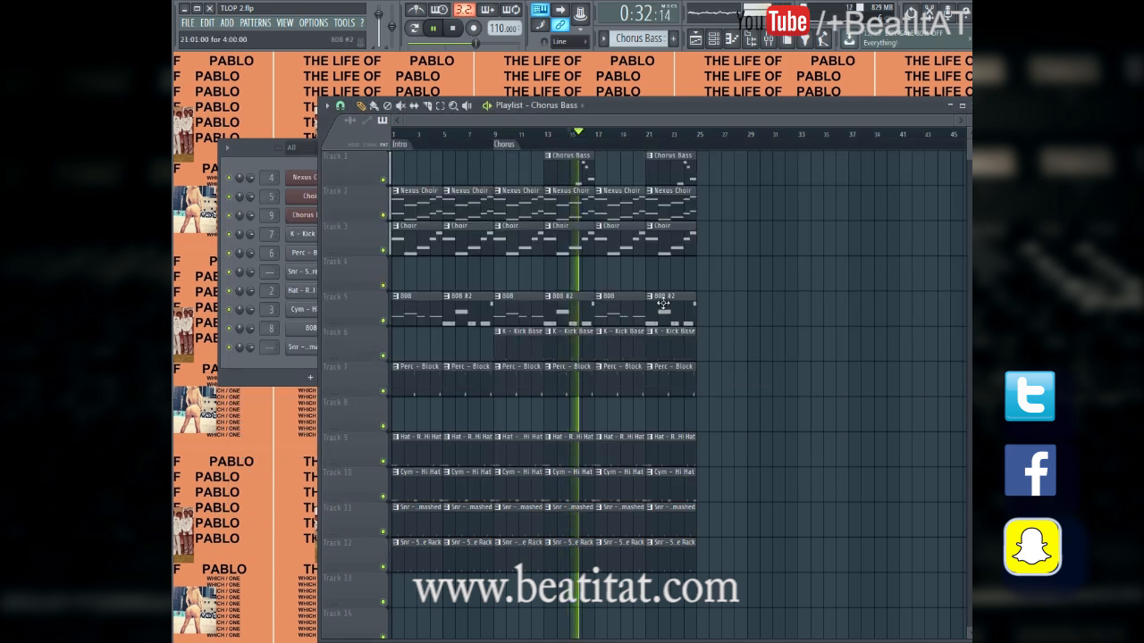
Lower the Chorus Bass mixer fader slightly while the arrangement plays
left_click(771, 41)
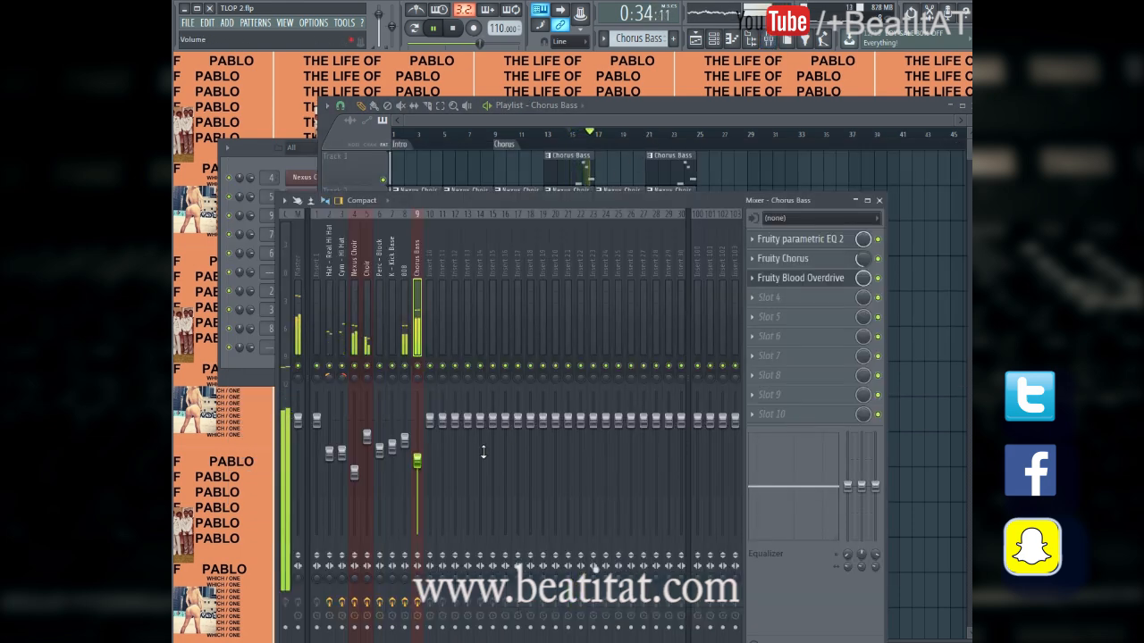
left_click_drag(417, 469, 417, 474)
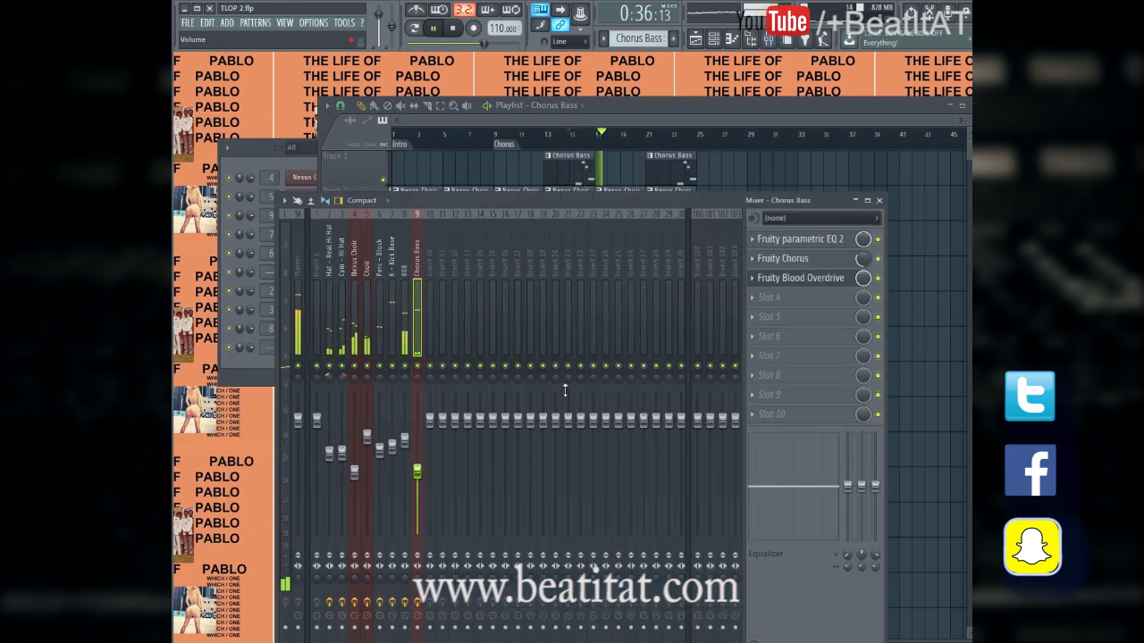
left_click(879, 201)
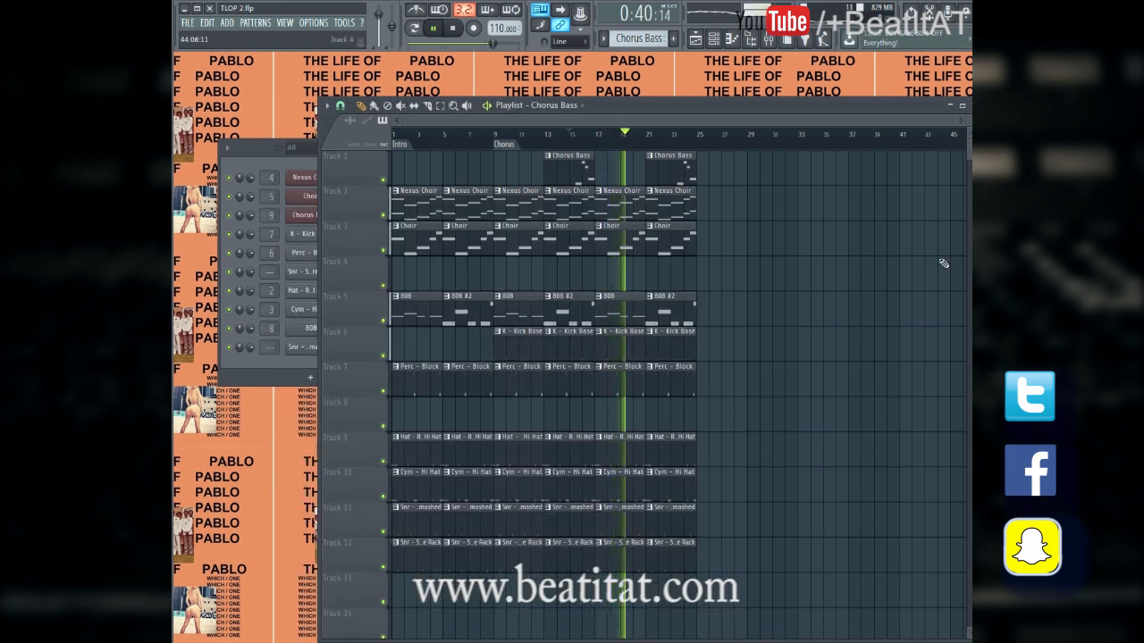
Load Fruity Multiband Compressor in slot 4 of the Choir insert and raise the Choir fader to about -2.6 dB
left_click(769, 41)
left_click(367, 349)
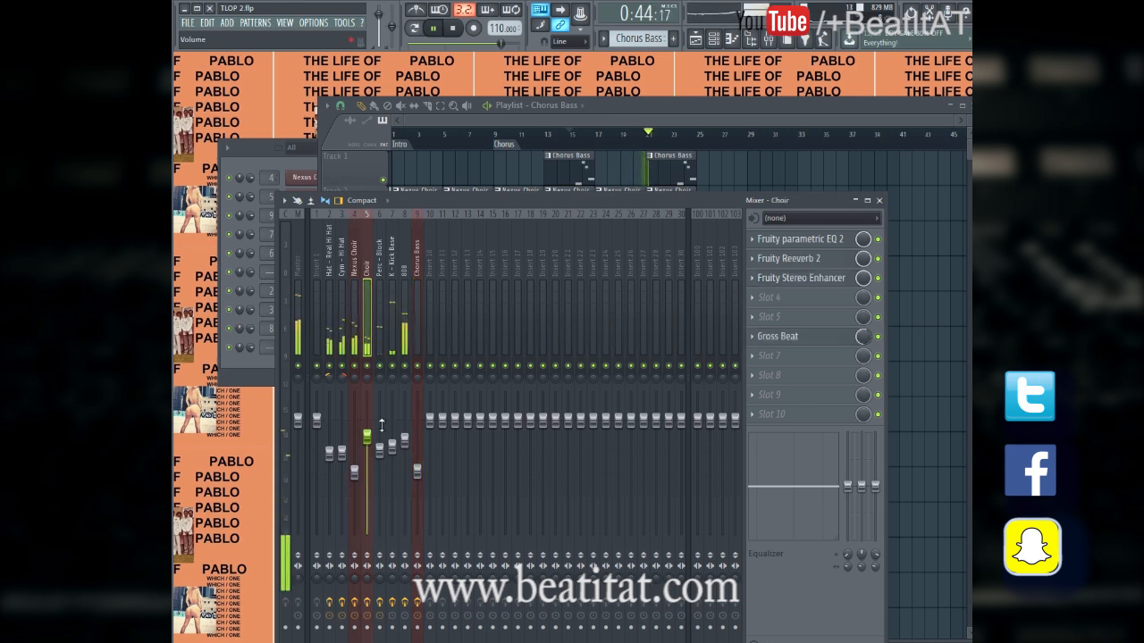
left_click(800, 297)
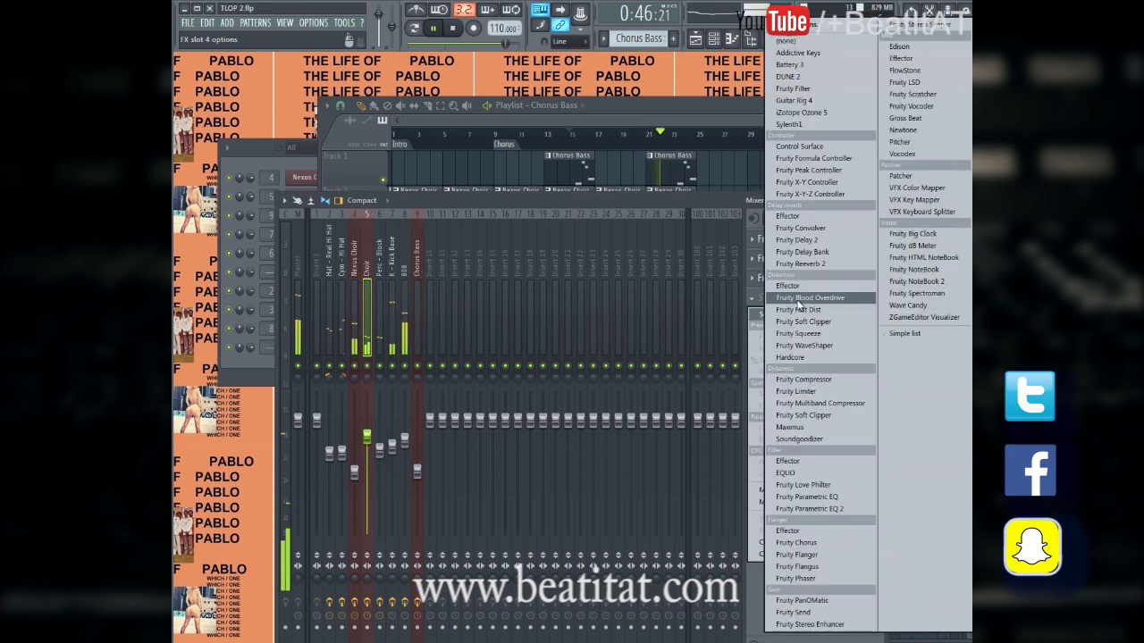
left_click(790, 383)
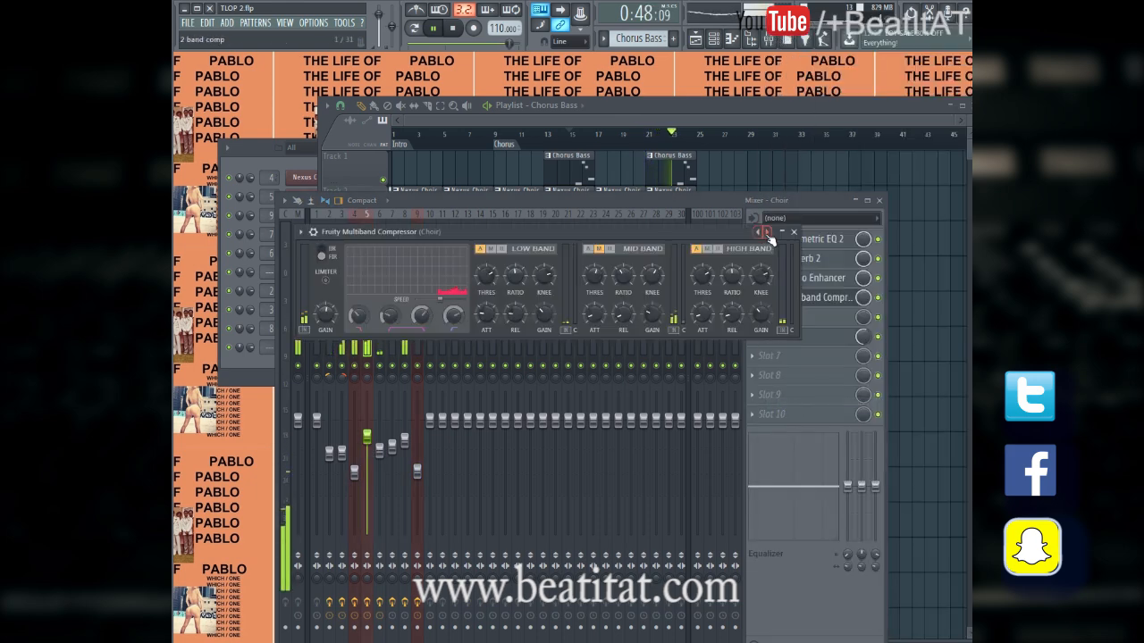
left_click(760, 226)
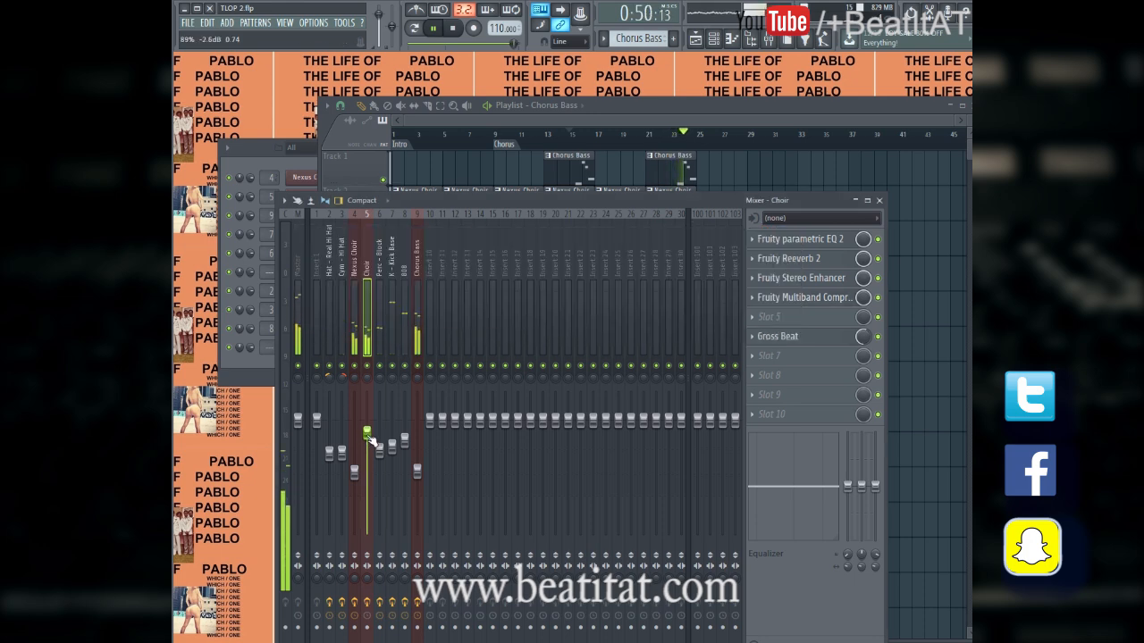
Bring the Chorus Bass fader down a little further and close the mixer
left_click(417, 477)
left_click_drag(418, 487, 419, 491)
left_click(879, 202)
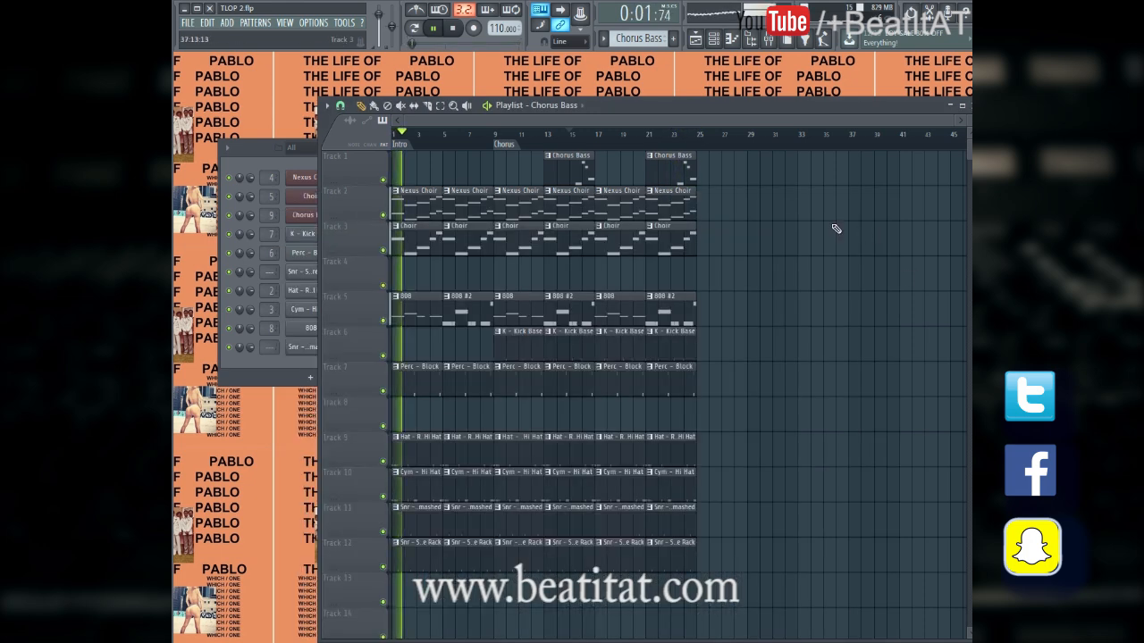
Stop playback and duplicate all chorus clips from bar 9 to bar 25, except Chorus Bass, directly after the chorus
left_click(683, 137)
key("space")
left_click_drag(509, 212, 707, 568)
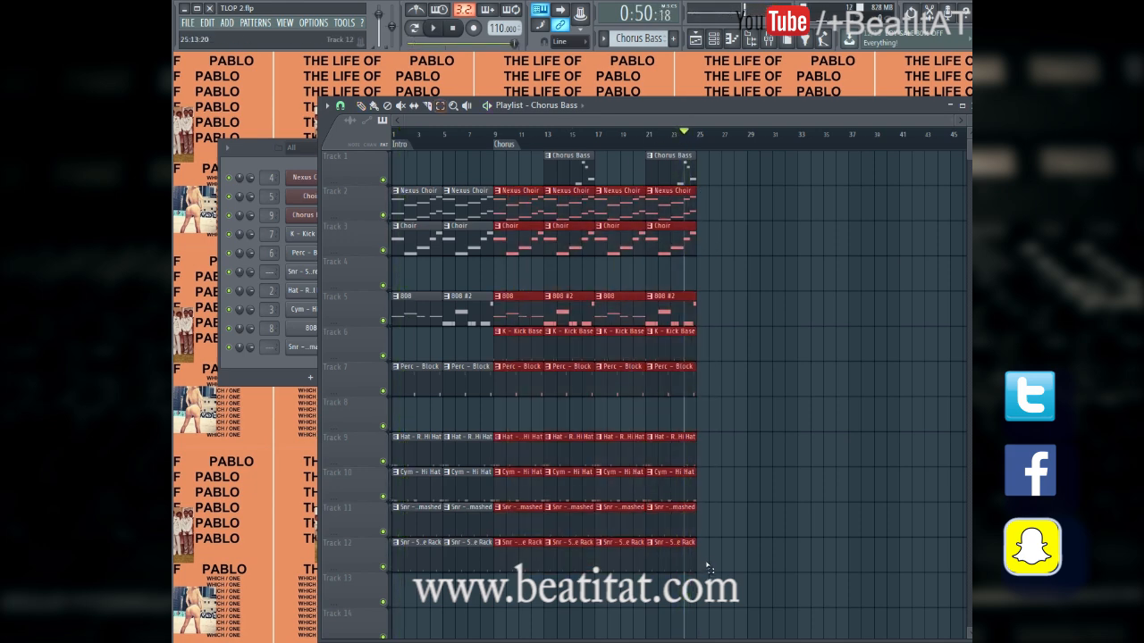
key("ctrl+b")
left_click(739, 184)
scroll(738, 184, "down", 2)
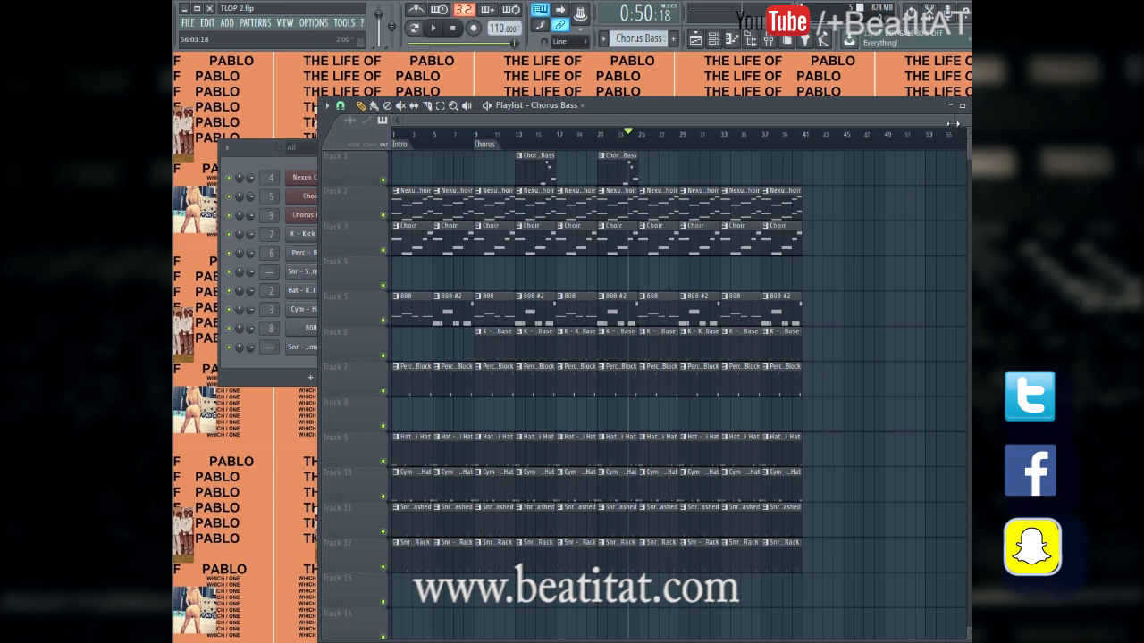
Delete the 808 and Cym - Hi Hat clips between bars 25 and 33
left_click_drag(952, 123, 928, 123)
right_click(670, 307)
right_click(706, 307)
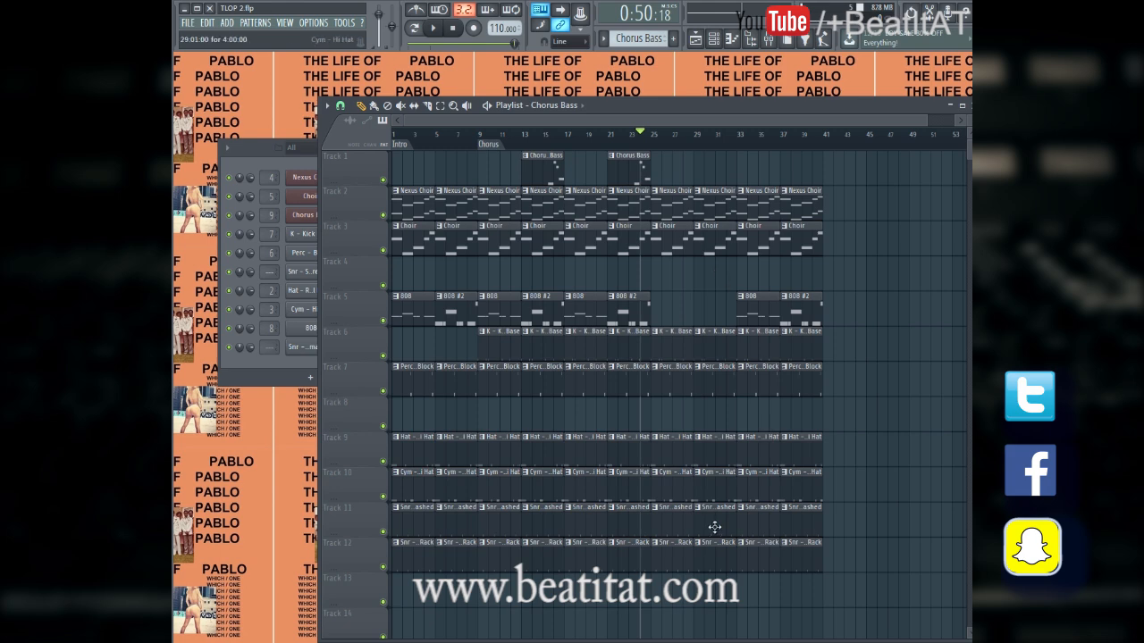
right_click(680, 479)
right_click(715, 487)
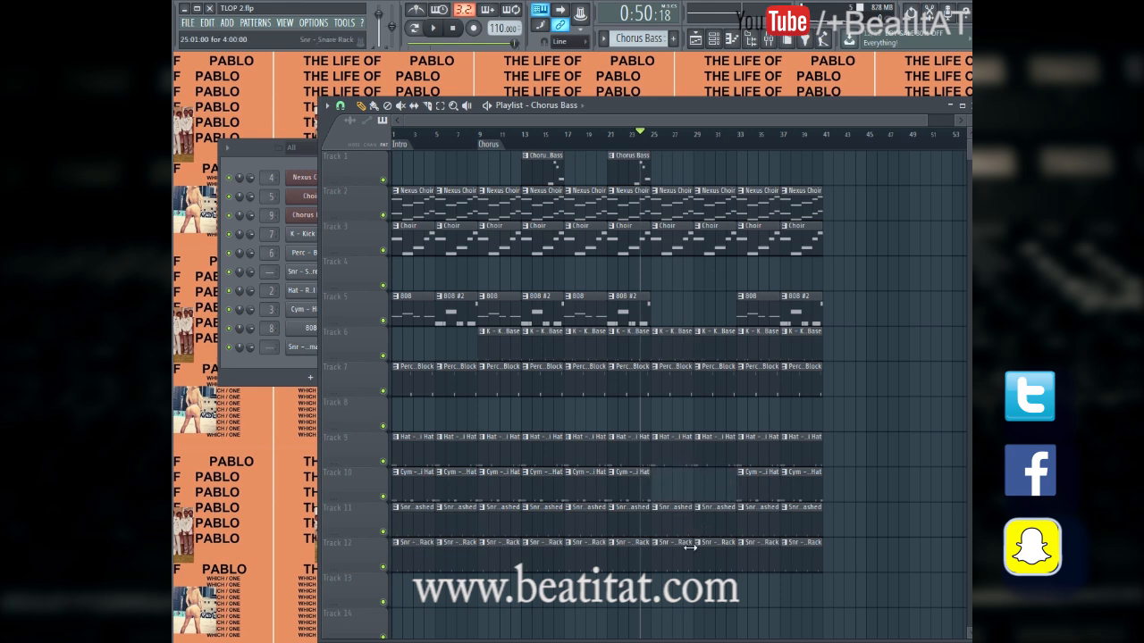
Delete the Perc - Block clips between bars 25 and 41
right_click(685, 382)
right_click(712, 384)
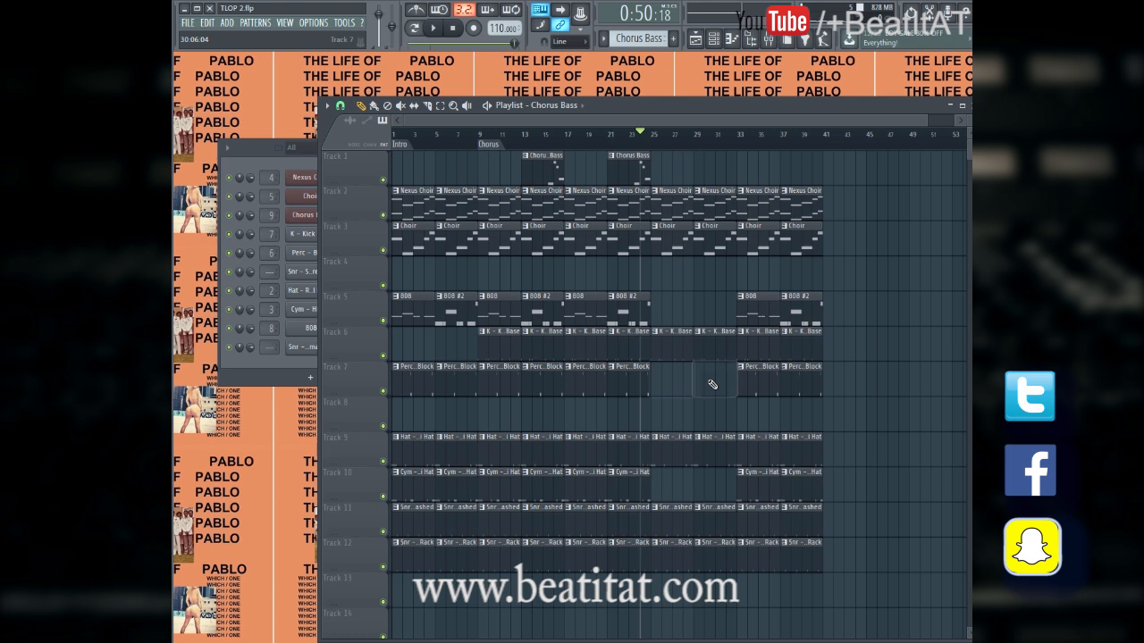
right_click(770, 395)
right_click(801, 399)
Copy the clips of bars 33 to 41 on all tracks to the eight bars starting at bar 41
left_click_drag(654, 206, 867, 580)
left_click(884, 565)
left_click_drag(760, 210, 813, 570)
left_click_drag(753, 229, 837, 240)
Add Perc - Block clips on Track 7 at bars 41 and 45
left_click(677, 384)
left_click_drag(630, 388, 885, 390)
Copy the complete chorus from bars 9 to 25, including the Chorus Bass clips, to bar 49
left_click_drag(480, 166, 614, 561)
left_click(593, 559)
left_click_drag(489, 168, 635, 587)
left_click_drag(502, 202, 902, 246)
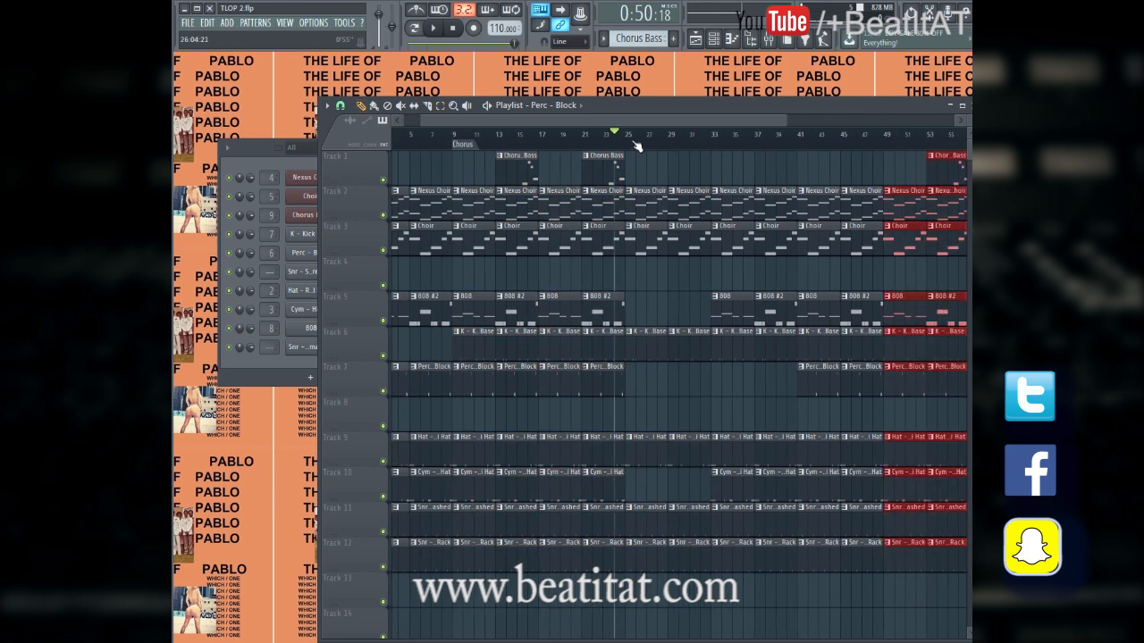
Add a time marker at bar 25, where the section after the first chorus starts
left_click_drag(630, 120, 769, 126)
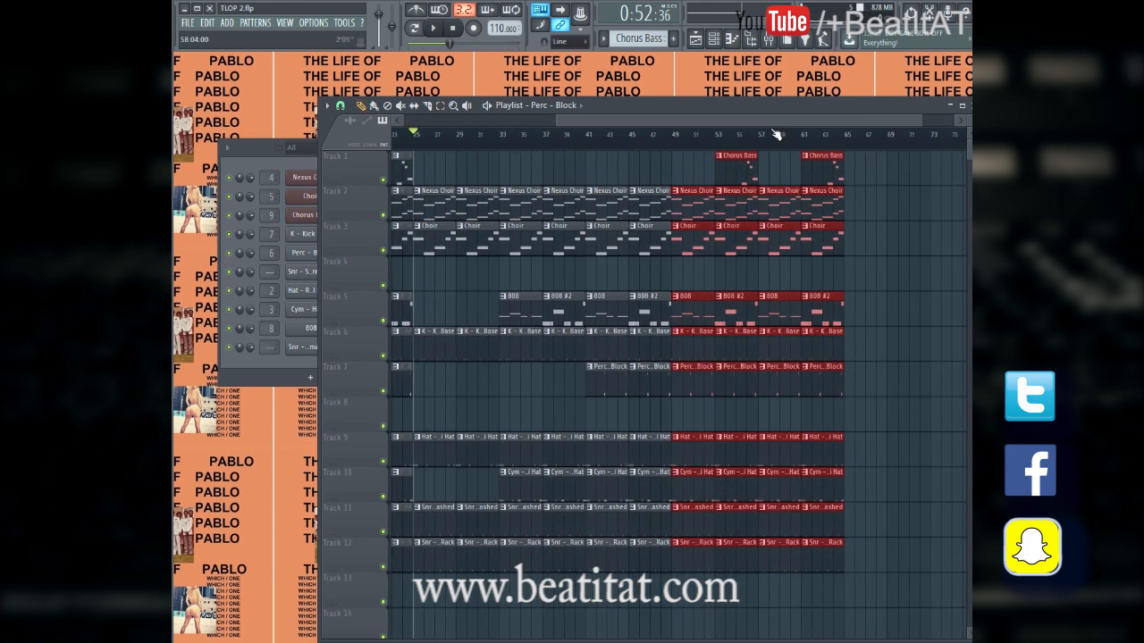
key("alt+t")
key("Return")
left_click_drag(568, 122, 736, 132)
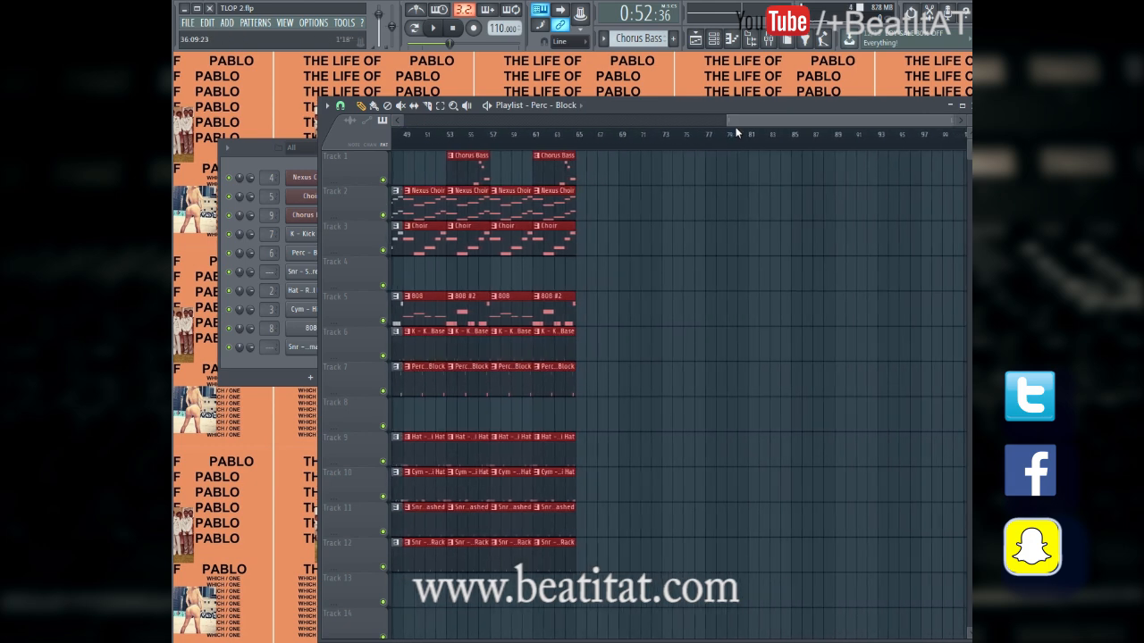
Name a new time marker "Chorus 2" at bar 49, where the second chorus starts
key("alt+t")
type("Chorus 2")
key("Return")
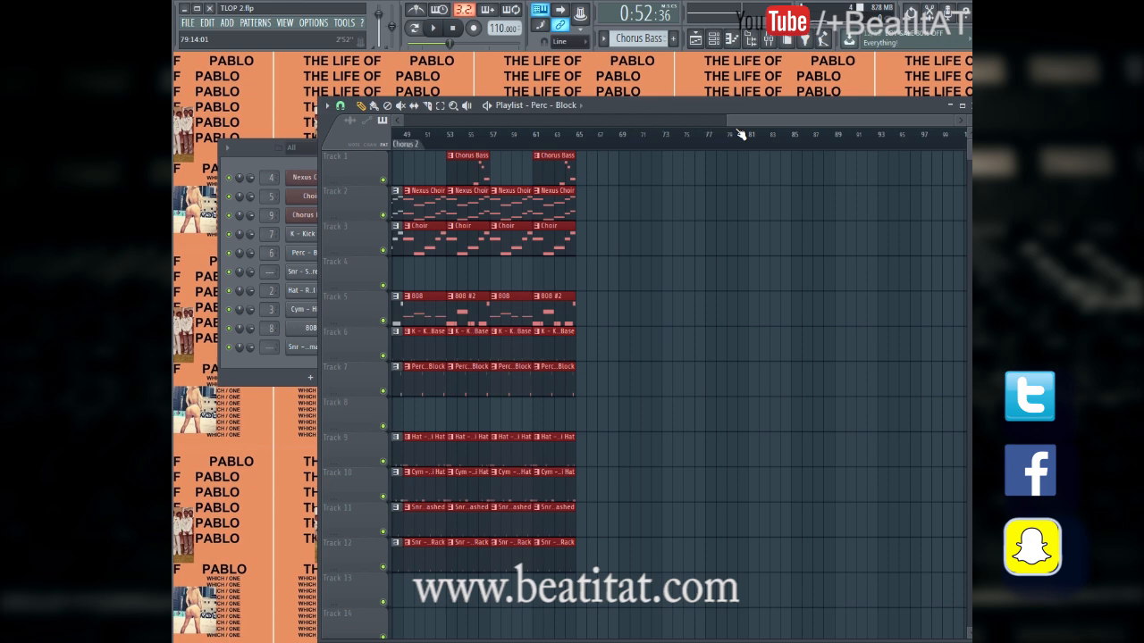
Play the arrangement from the intro and again from the Verse marker to check the sections
left_click_drag(725, 121, 489, 136)
left_click(406, 138)
left_click(398, 138)
left_click(402, 137)
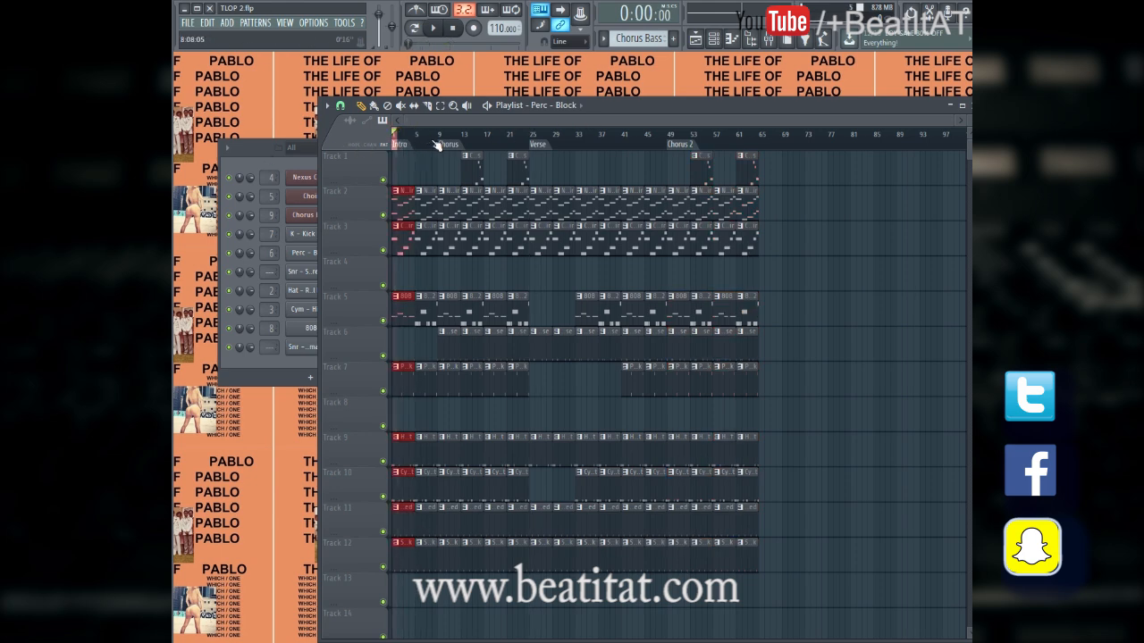
left_click(398, 139)
key("space")
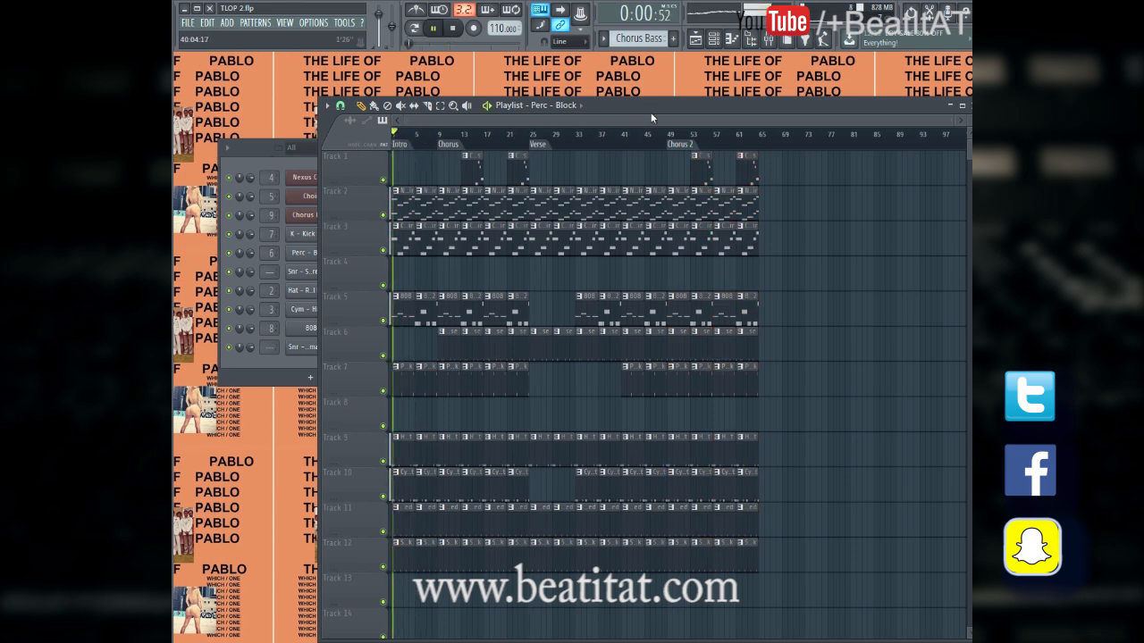
left_click_drag(648, 113, 602, 124)
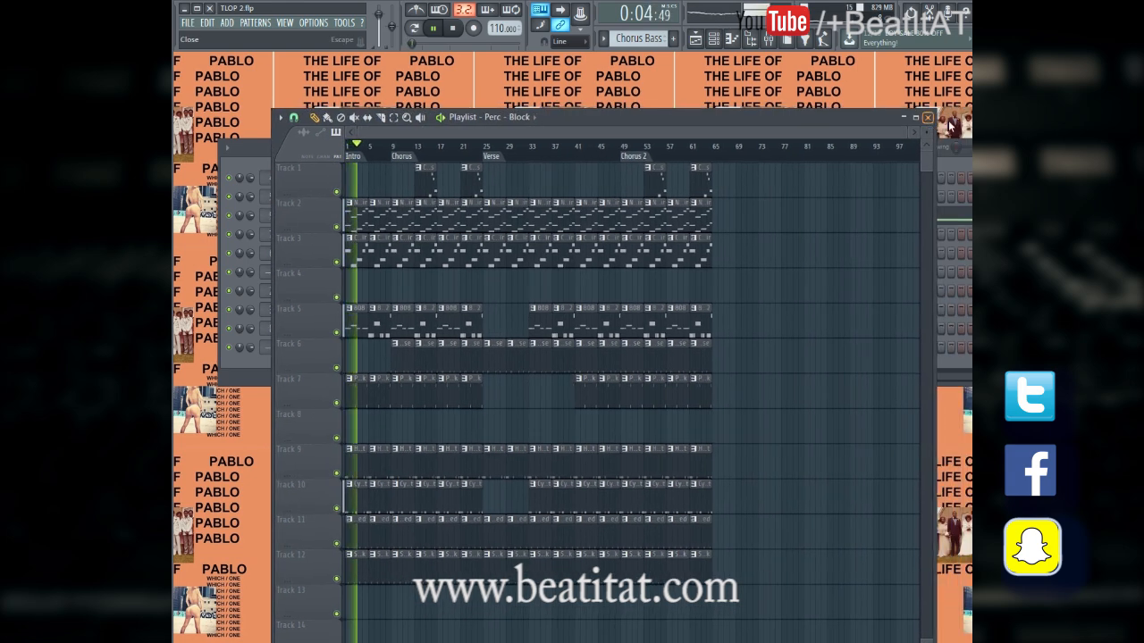
left_click(485, 157)
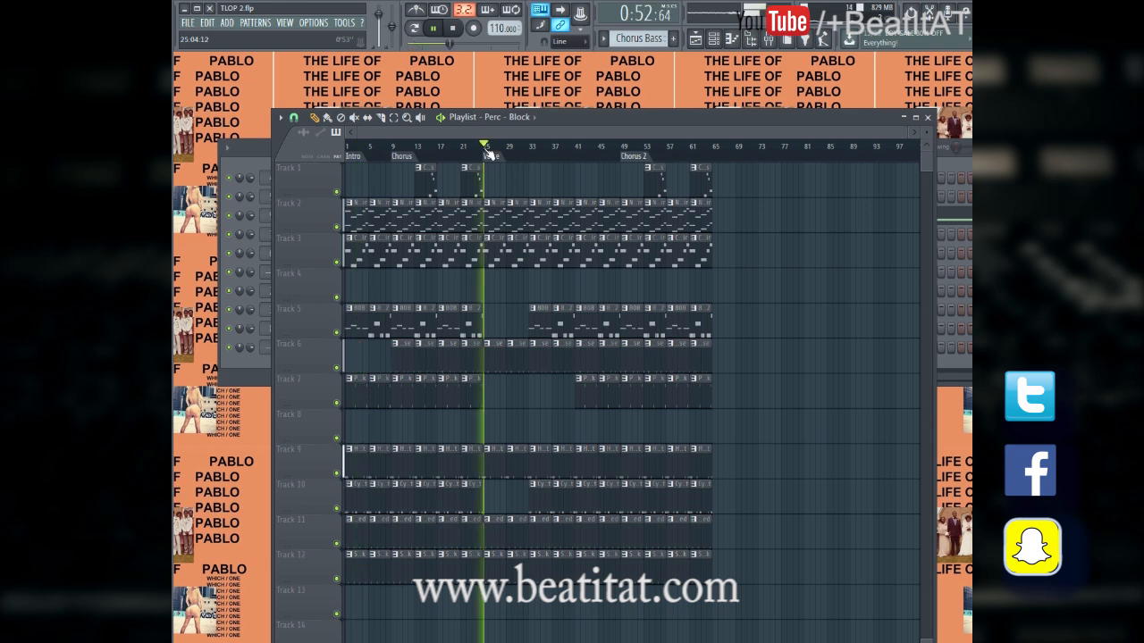
Switch to the empty Pattern 12 and route the Snr - Snare Rack channel to mixer track 10
left_click(927, 117)
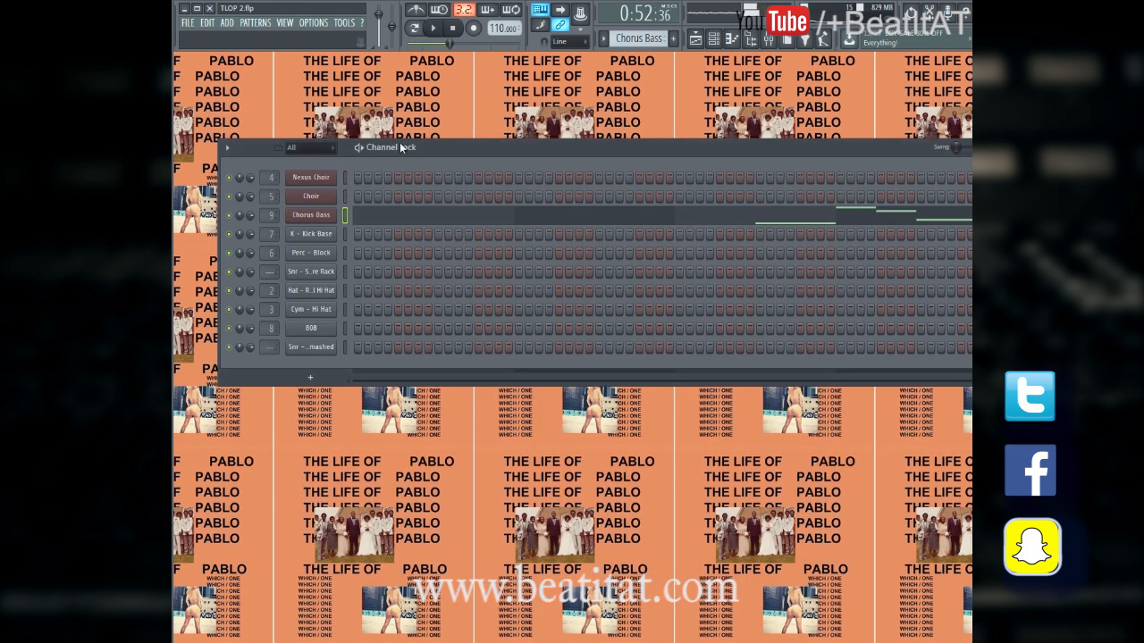
key("plus")
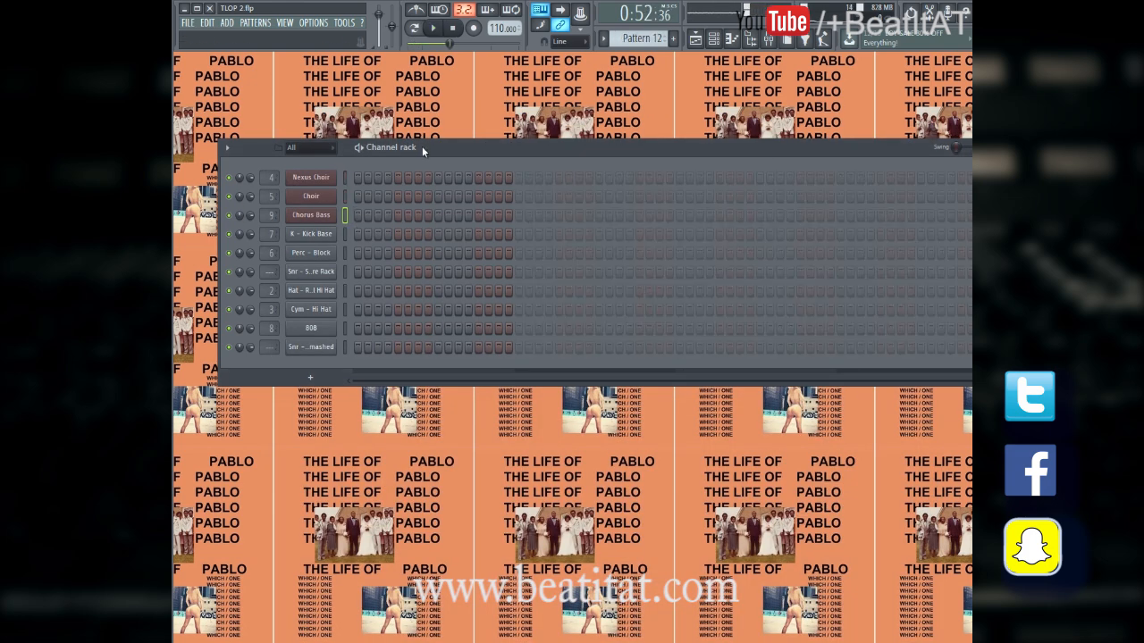
left_click(317, 277)
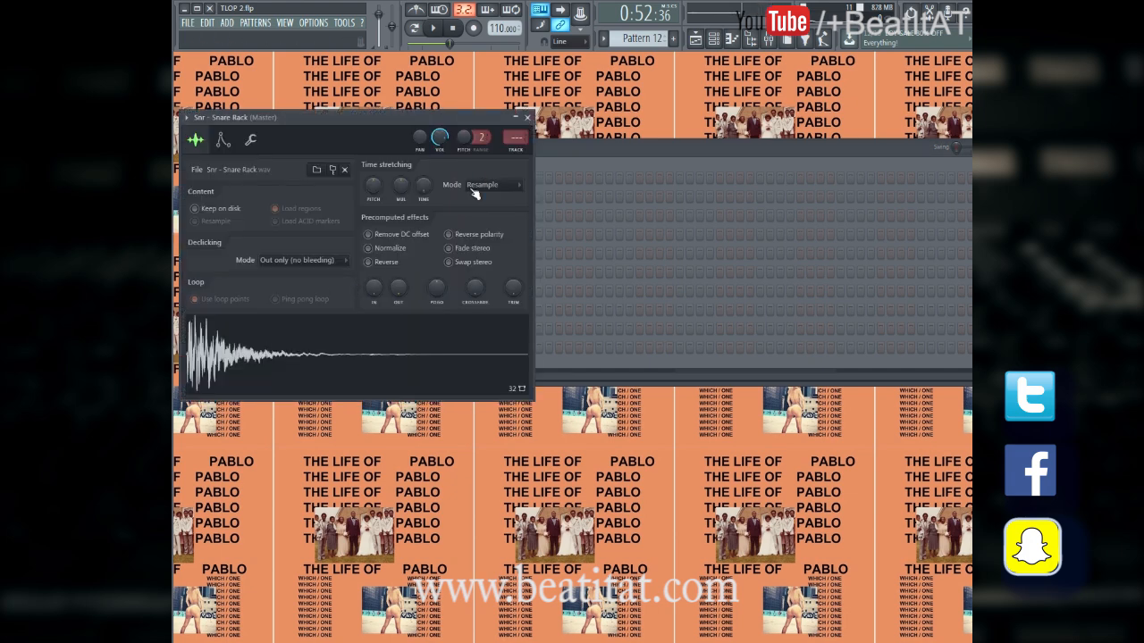
key("ctrl+l")
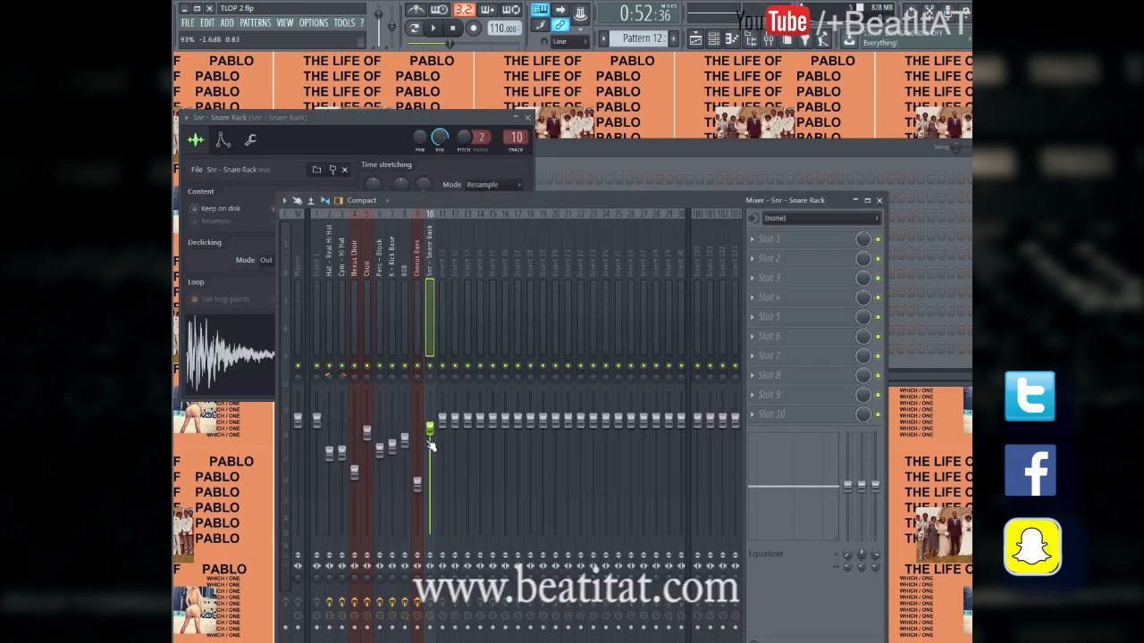
Load Fruity parametric EQ 2 in slot 1 of the Snare Rack mixer track, cutting the low end and reducing the highest band
key("space")
left_click(784, 238)
left_click(783, 508)
left_click_drag(338, 320, 327, 336)
key("space")
left_click_drag(394, 320, 434, 323)
left_click_drag(325, 334, 348, 369)
key("space")
left_click_drag(422, 318, 430, 322)
left_click_drag(480, 320, 534, 332)
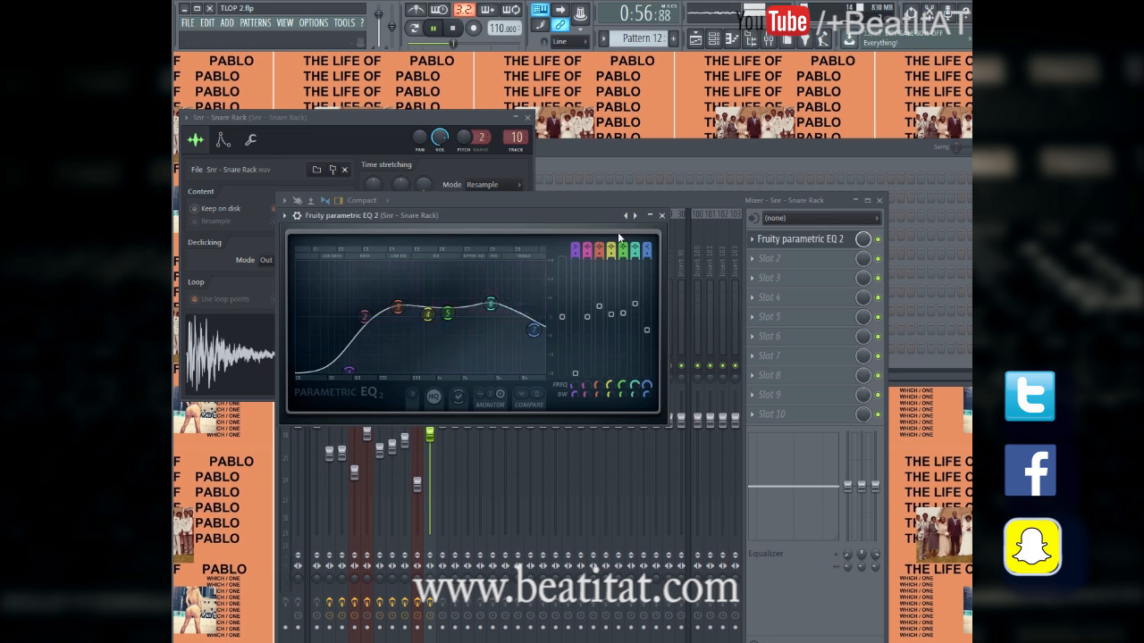
left_click(661, 218)
key("Escape")
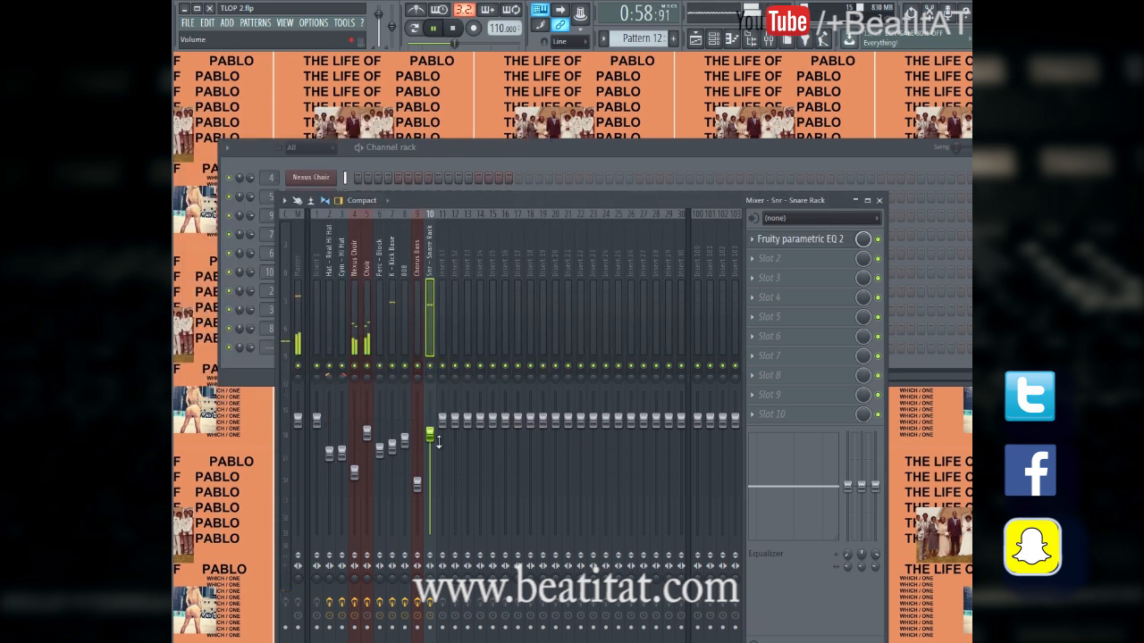
Add a Fruity Multiband Compressor in slot 2 of the Snare Rack mixer track, keeping its default settings
left_click(809, 259)
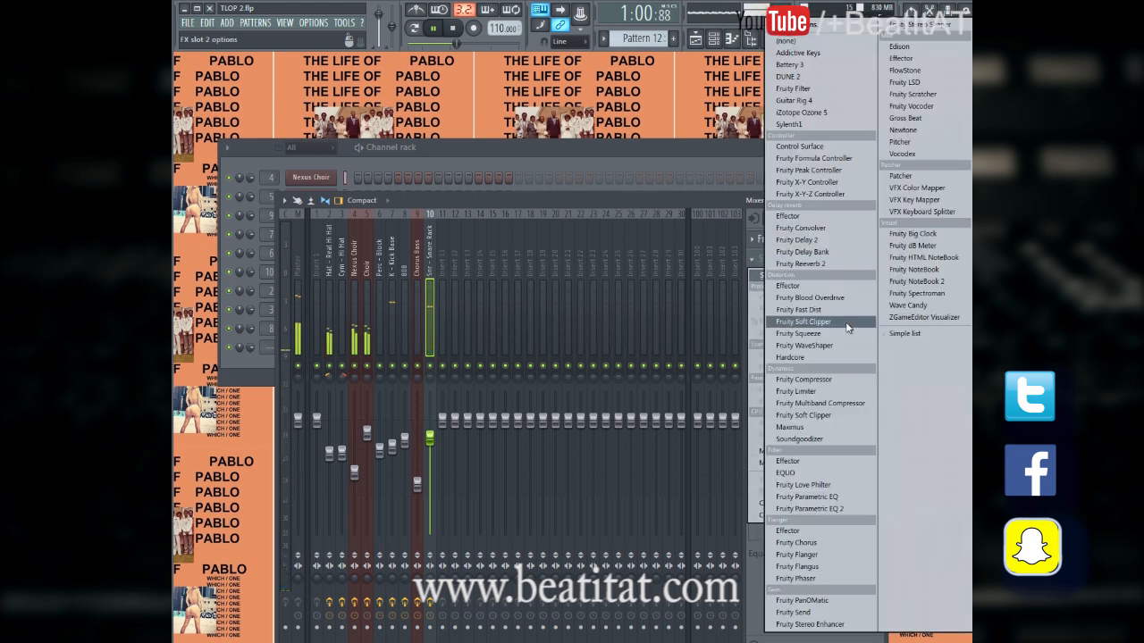
left_click(786, 403)
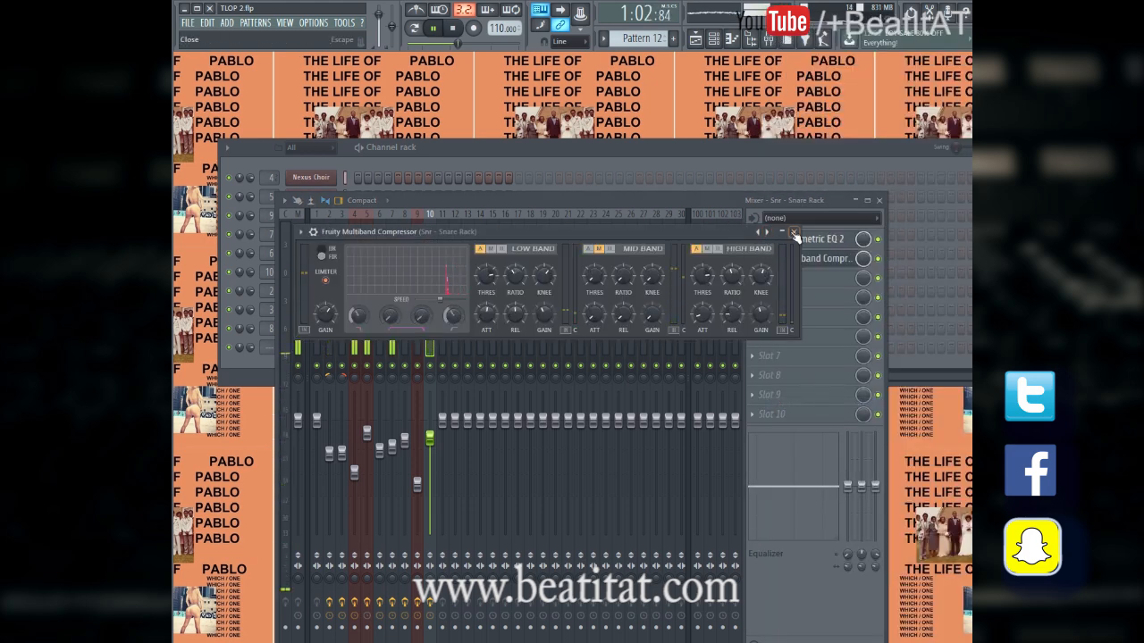
left_click(793, 232)
Add Fruity Fast Dist in slot 3 of the Snare Rack track, lower its post gain and adjust its threshold
left_click(778, 278)
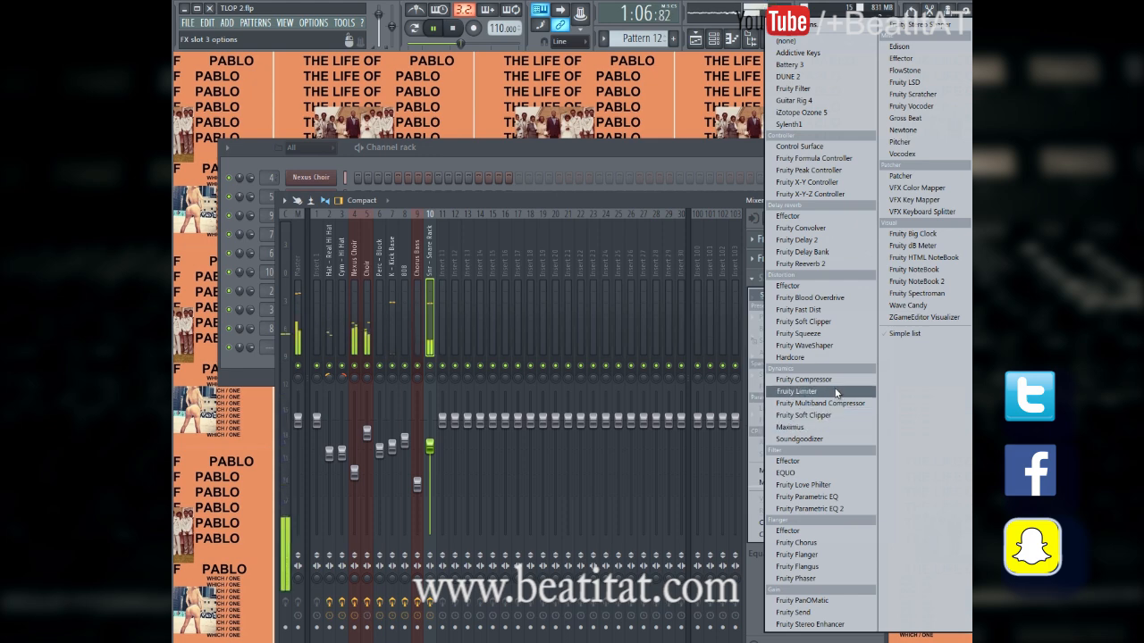
left_click(823, 311)
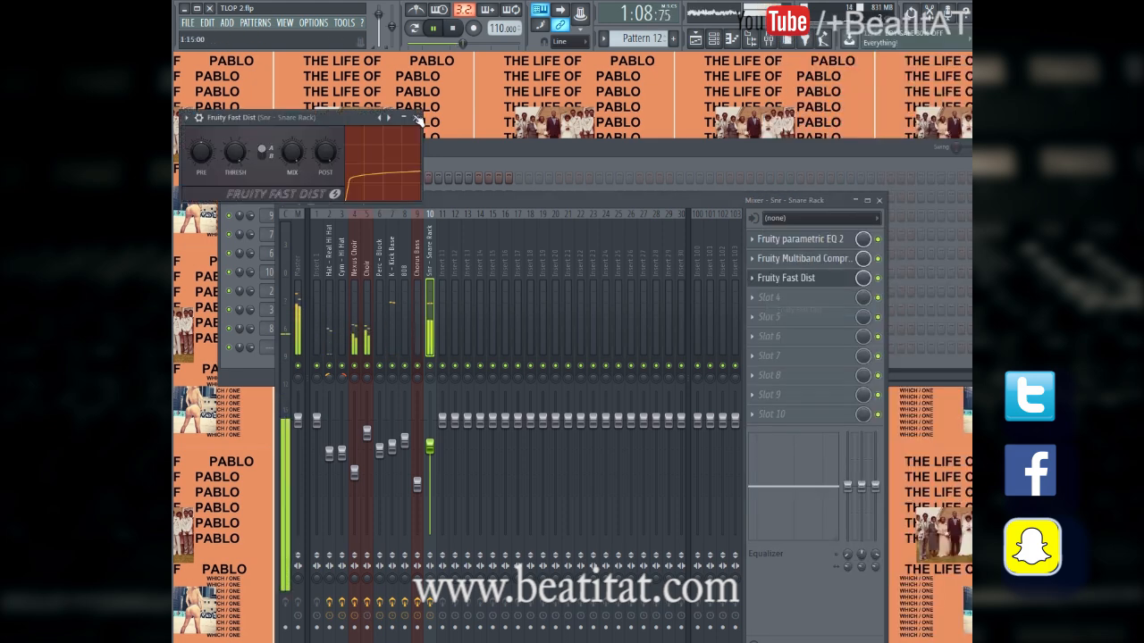
left_click_drag(295, 167, 332, 158)
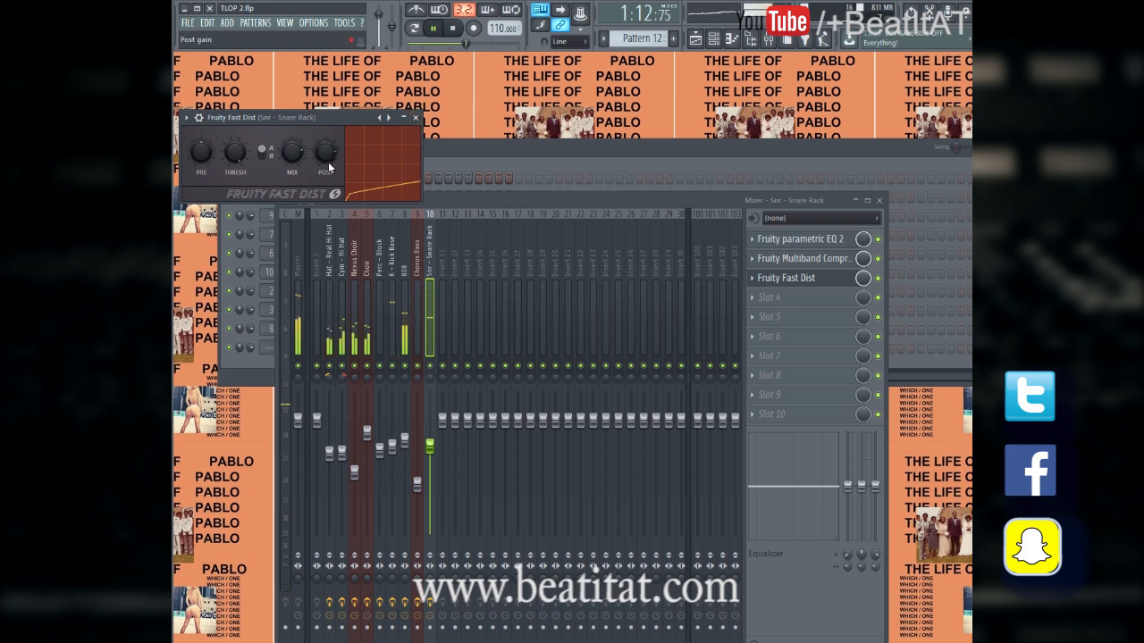
left_click_drag(240, 160, 243, 167)
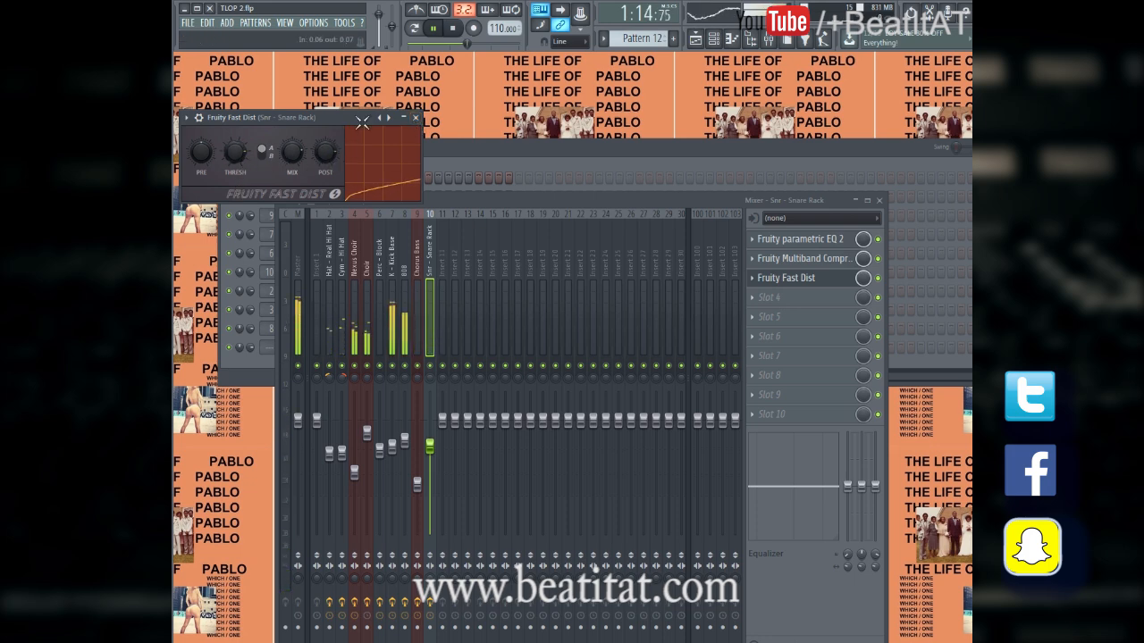
left_click(463, 280)
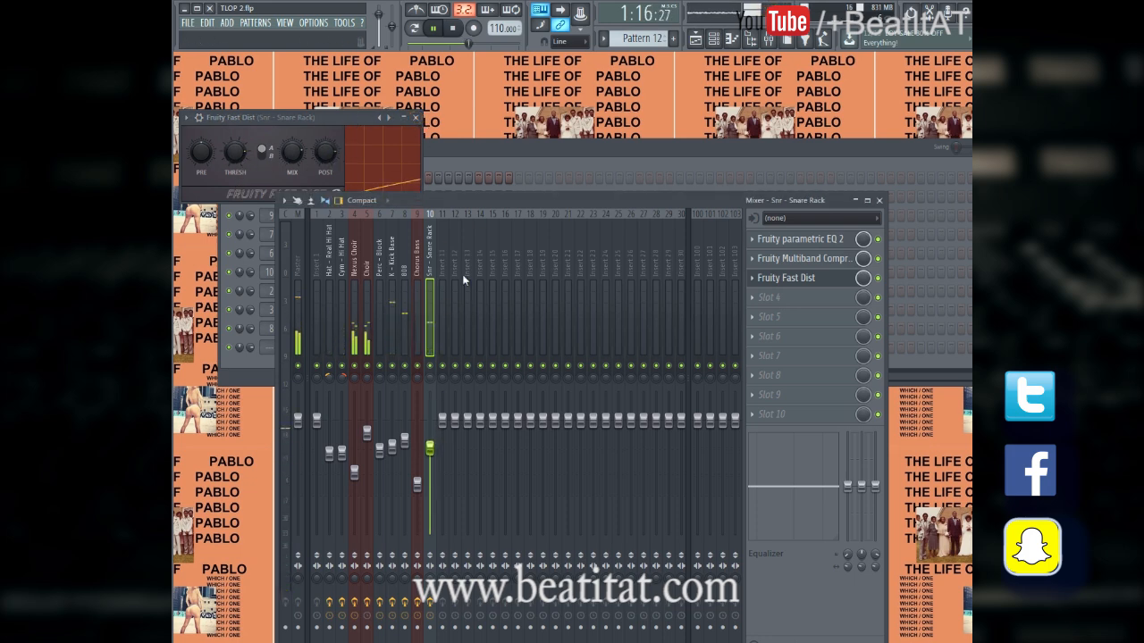
left_click(420, 118)
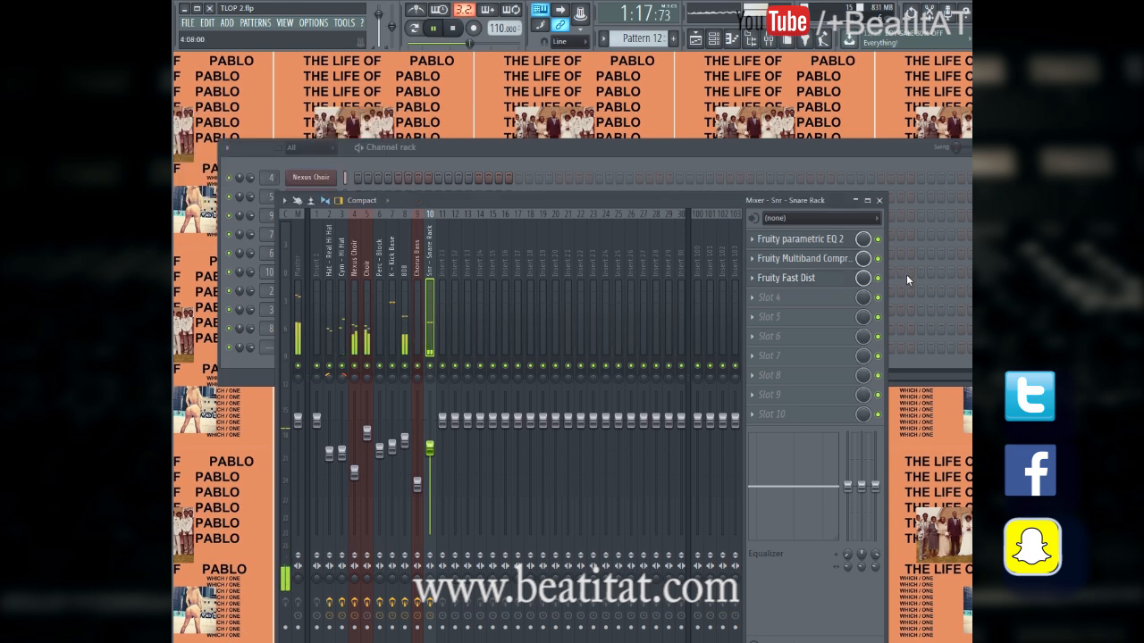
Return to the playlist and play the second chorus from bar 53, where its first Chorus Bass clip starts
left_click(879, 201)
left_click(696, 39)
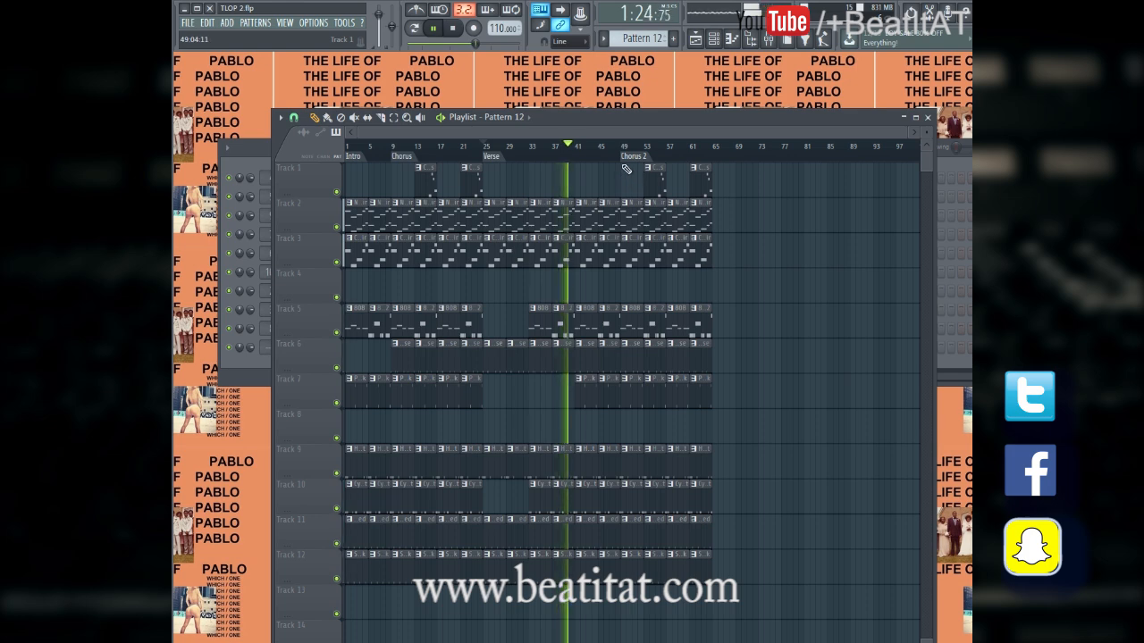
left_click(651, 156)
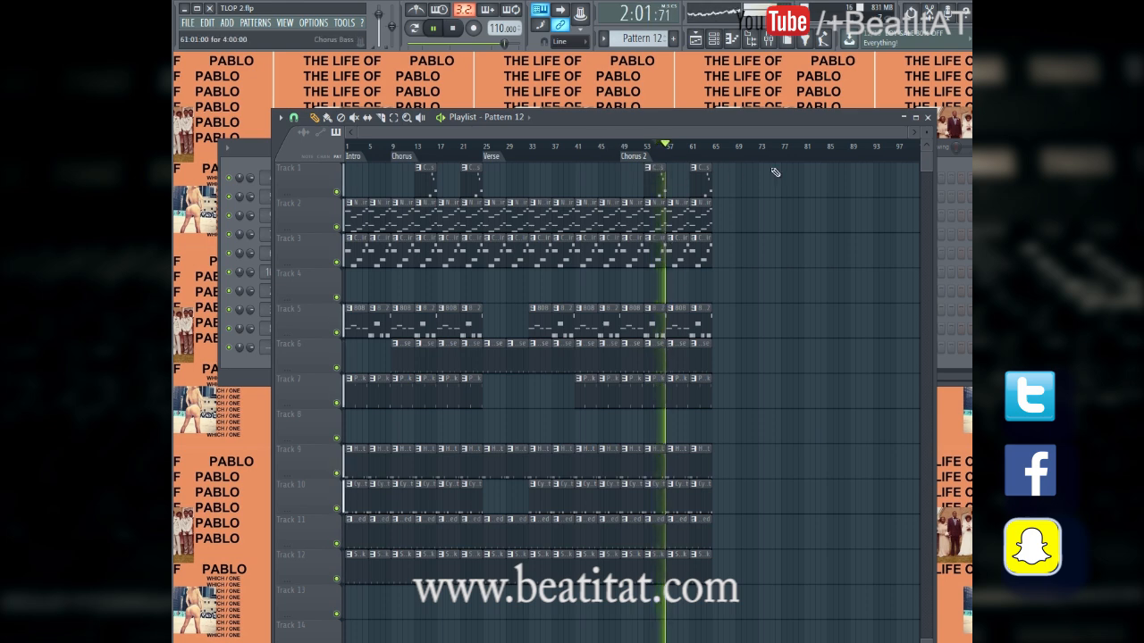
key("space")
Delete the 808, kick, hi-hat and snare clips on Tracks 5, 6, 9, 10, 11 and 12 from bars 9 to 25, keeping Perc - Block
left_click_drag(905, 132, 842, 146)
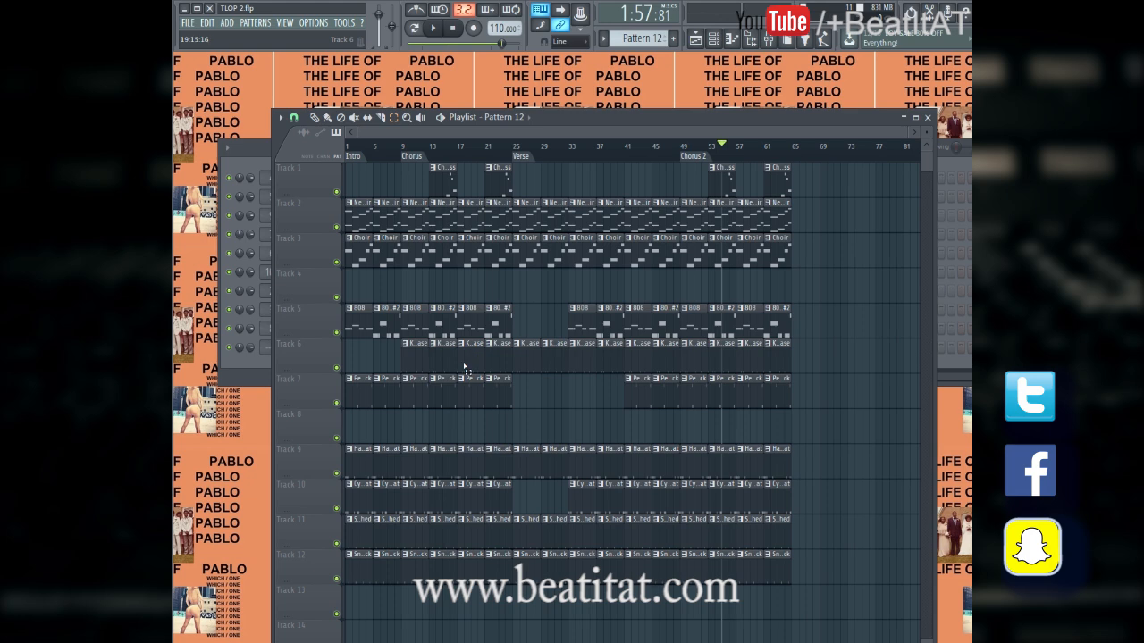
left_click_drag(432, 356, 495, 413)
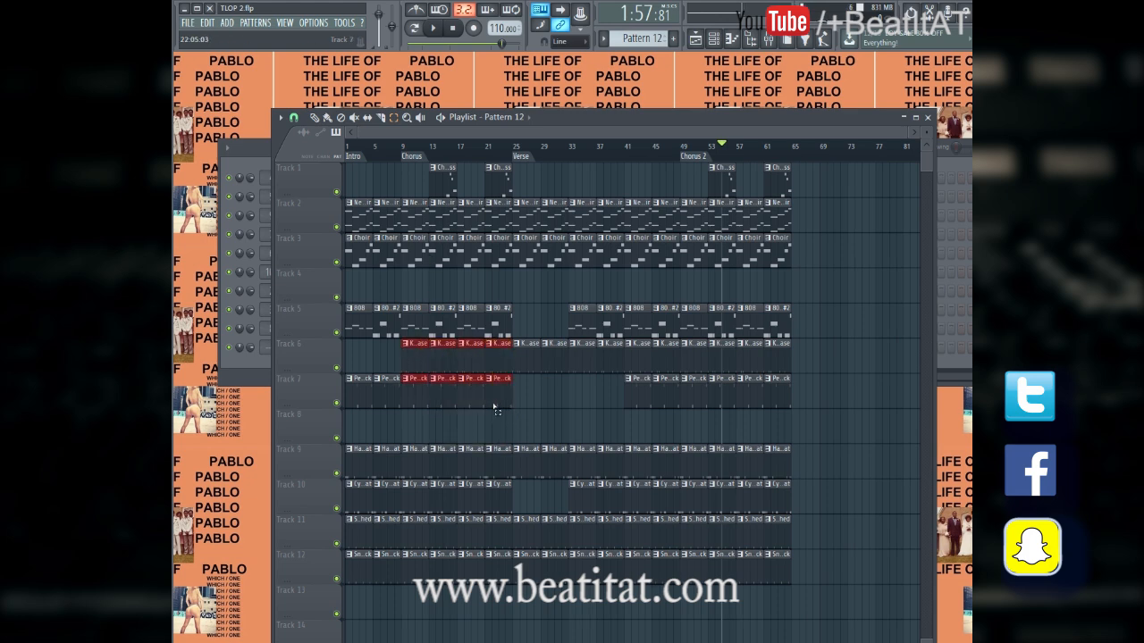
left_click_drag(411, 304, 513, 332)
key("Delete")
left_click_drag(415, 340, 479, 370)
key("Delete")
left_click_drag(414, 467, 506, 507)
key("Delete")
left_click_drag(414, 530, 500, 603)
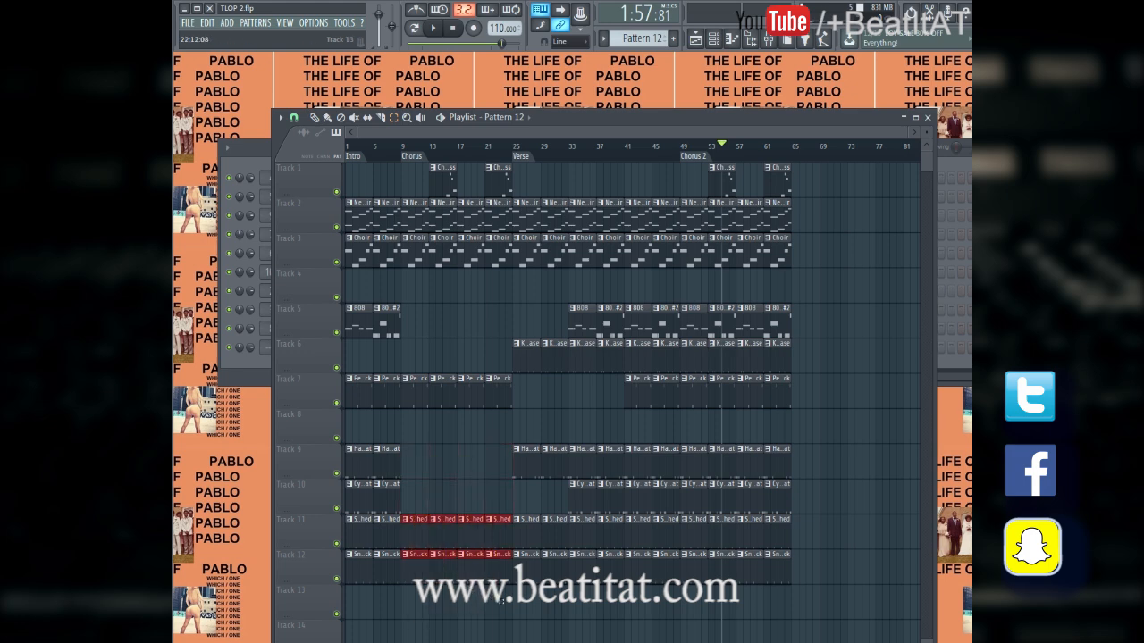
key("Delete")
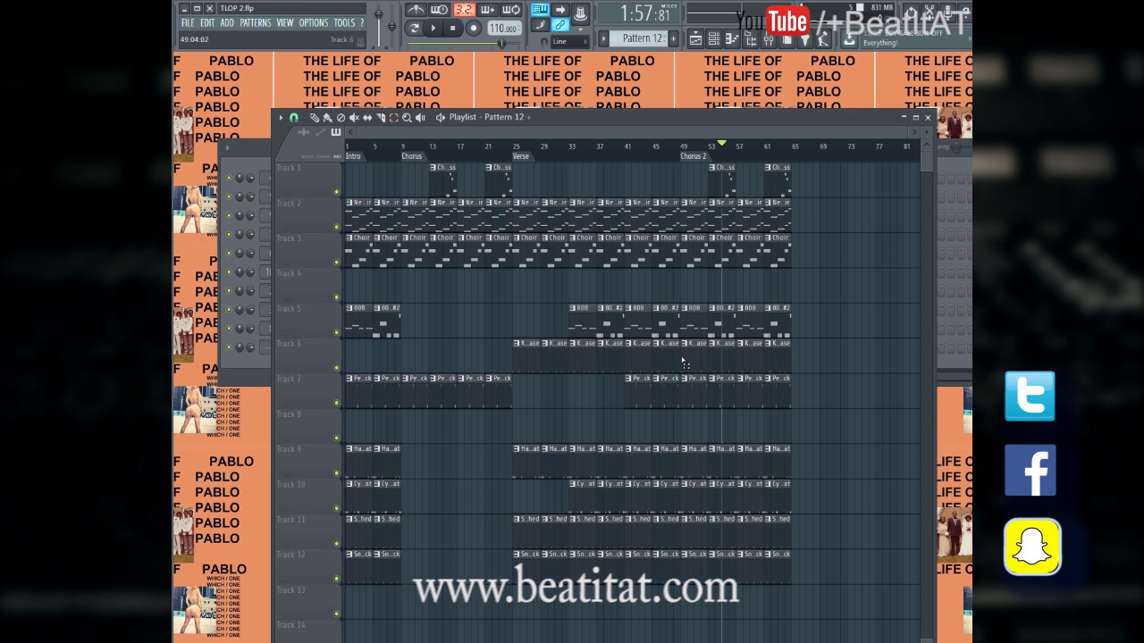
Delete the 808, kick, hi-hat and snare clips of the second chorus from bars 49 to 65, keeping Perc - Block
left_click_drag(681, 305, 786, 370)
key("Delete")
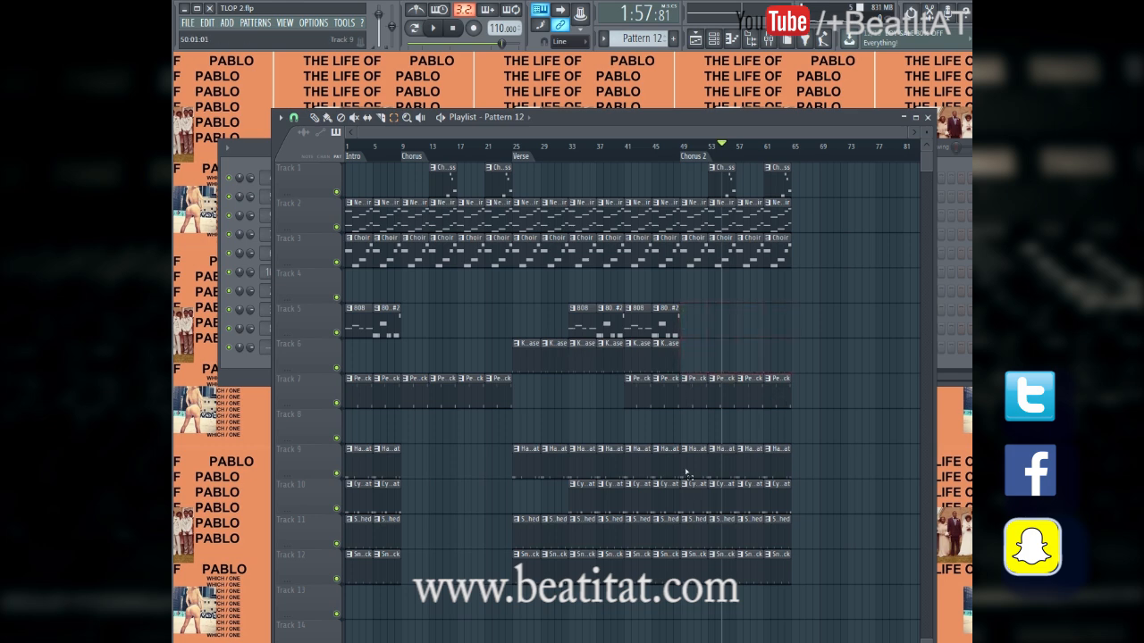
left_click_drag(698, 490, 792, 613)
key("Delete")
Play the stripped-down second chorus and raise the Chorus Bass mixer fader slightly
key("space")
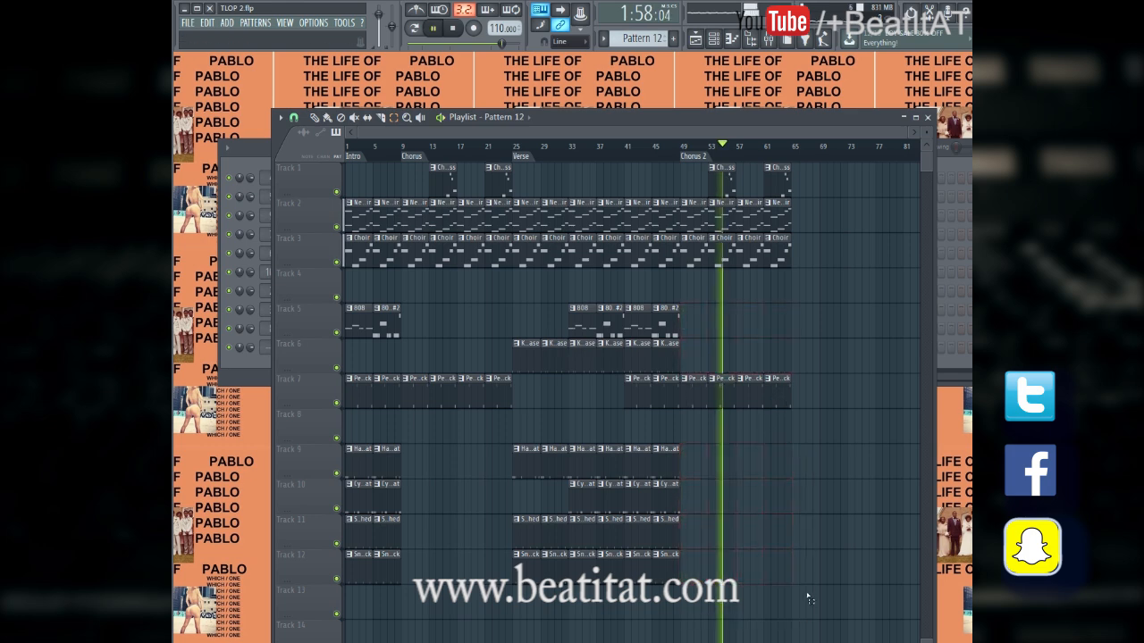
left_click(684, 146)
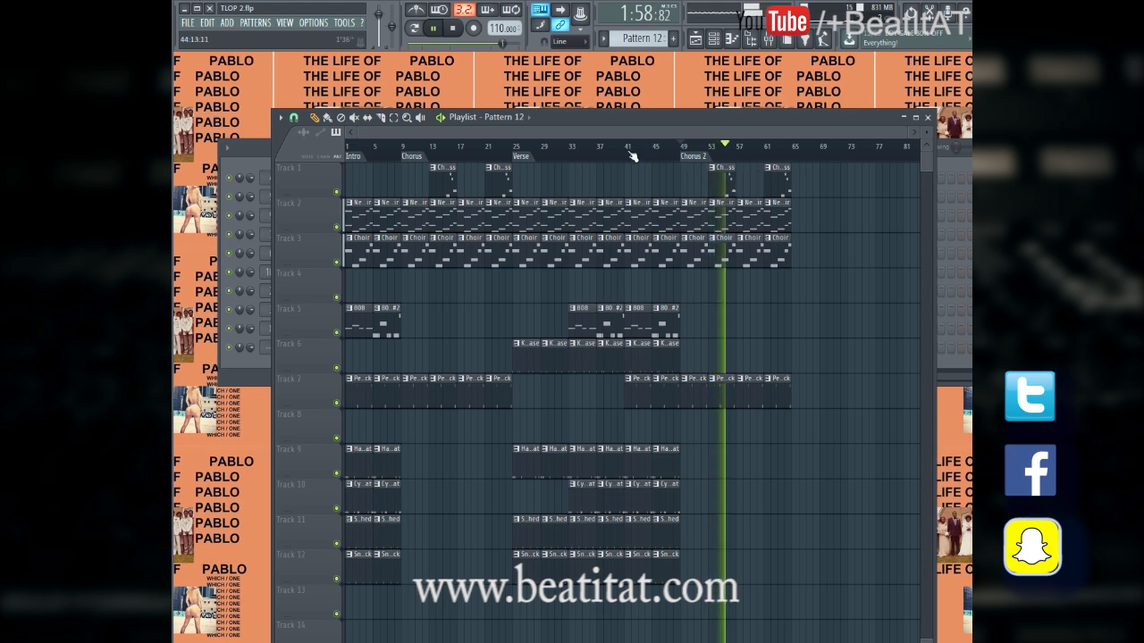
left_click(767, 39)
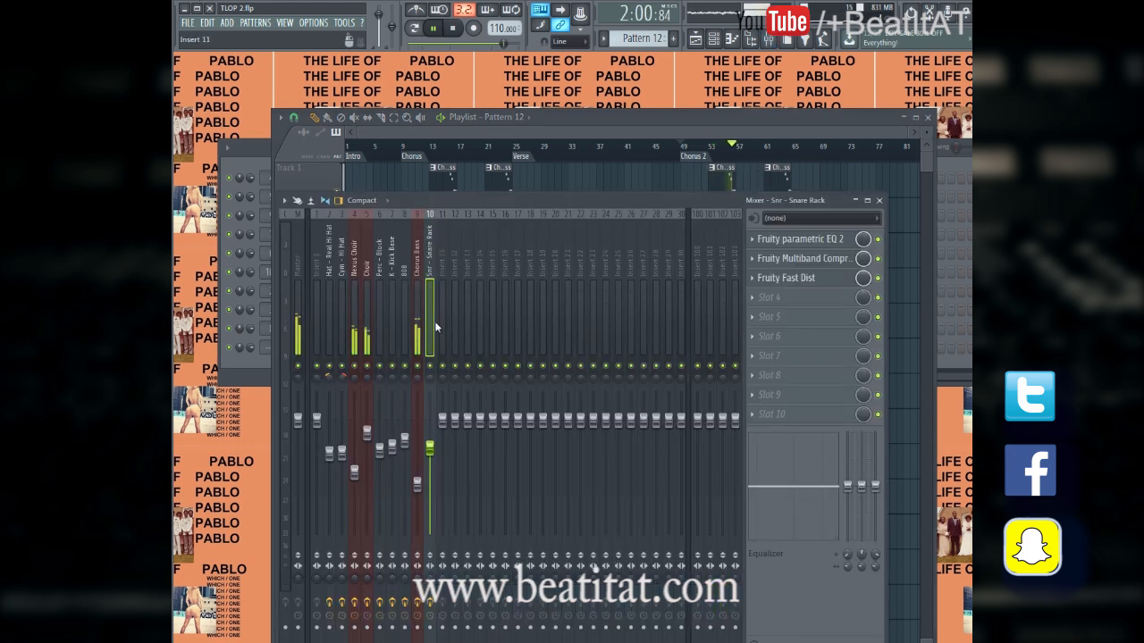
left_click(416, 334)
left_click_drag(420, 482, 423, 477)
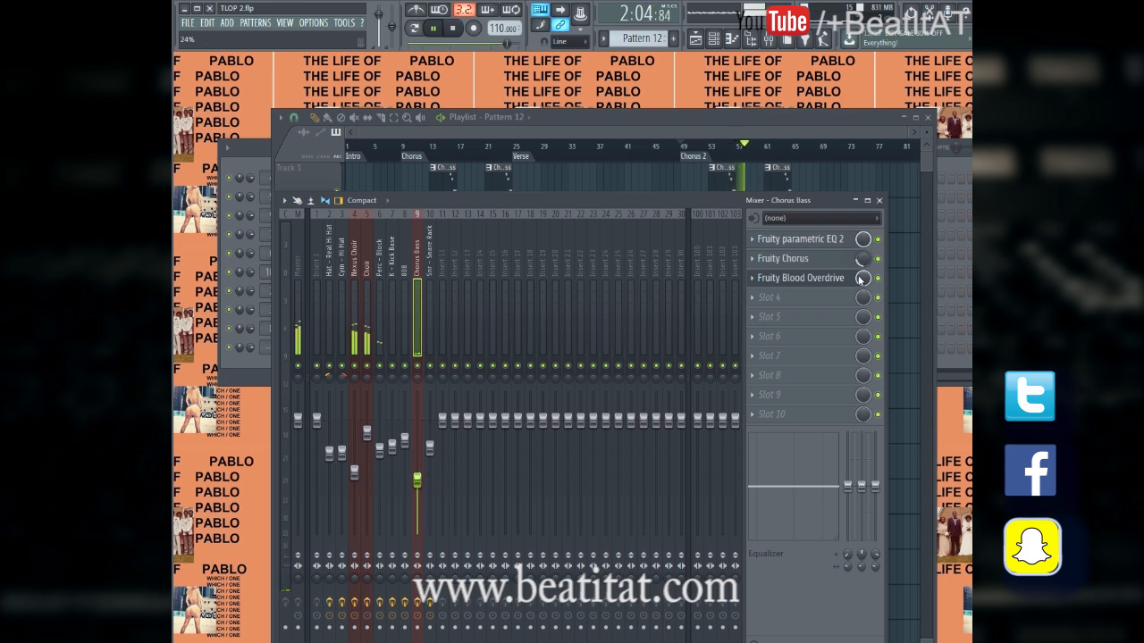
left_click(880, 200)
key("space")
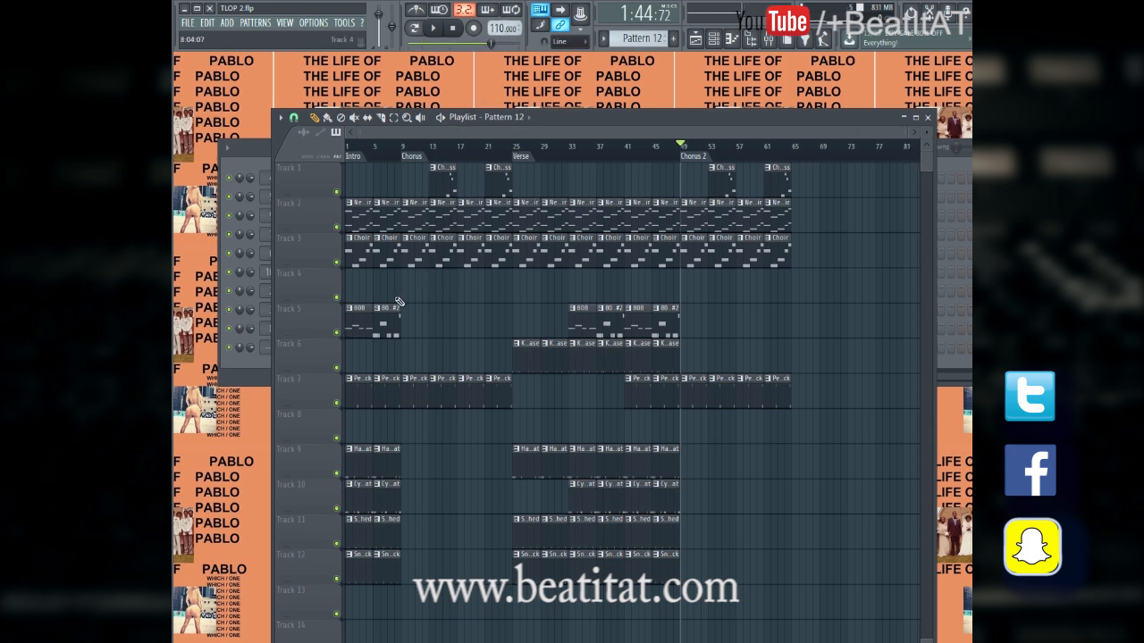
Open the Nexus Choir and Choir patterns of the first chorus for inspection, and move the playhead to the Chorus marker
double_click(422, 227)
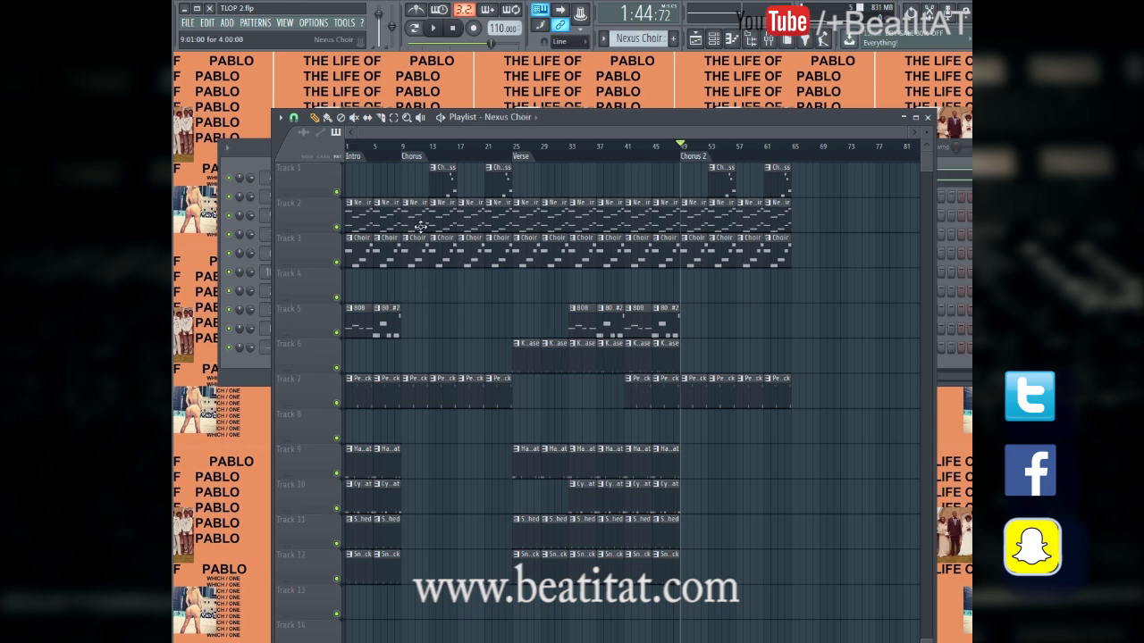
key("Escape")
right_click(702, 427)
double_click(417, 253)
key("Escape")
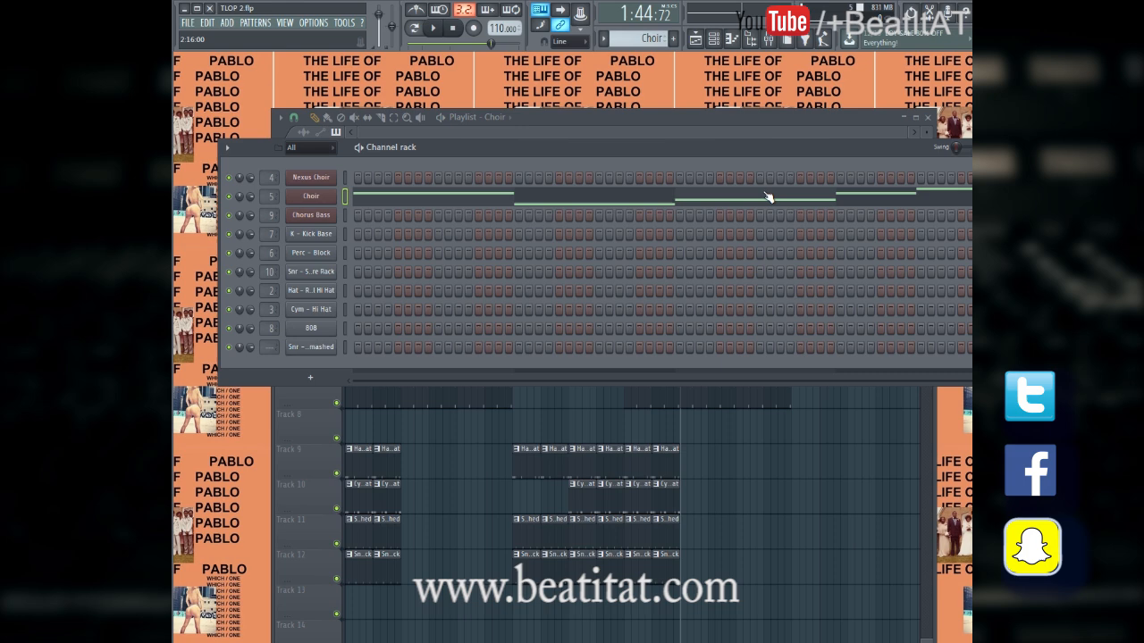
left_click(714, 39)
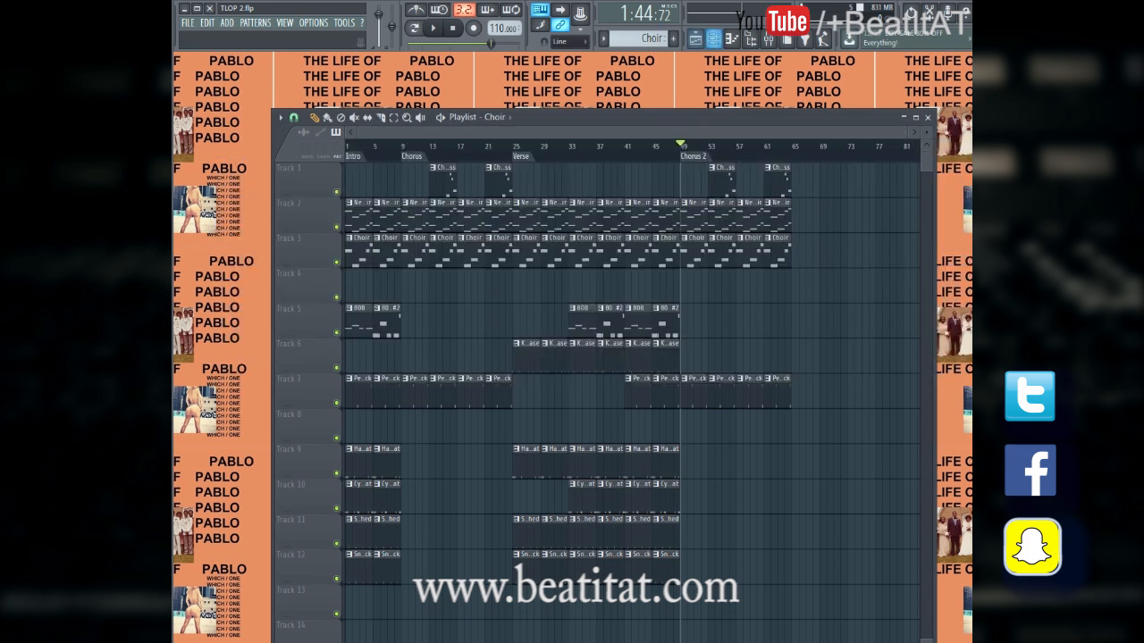
left_click(408, 156)
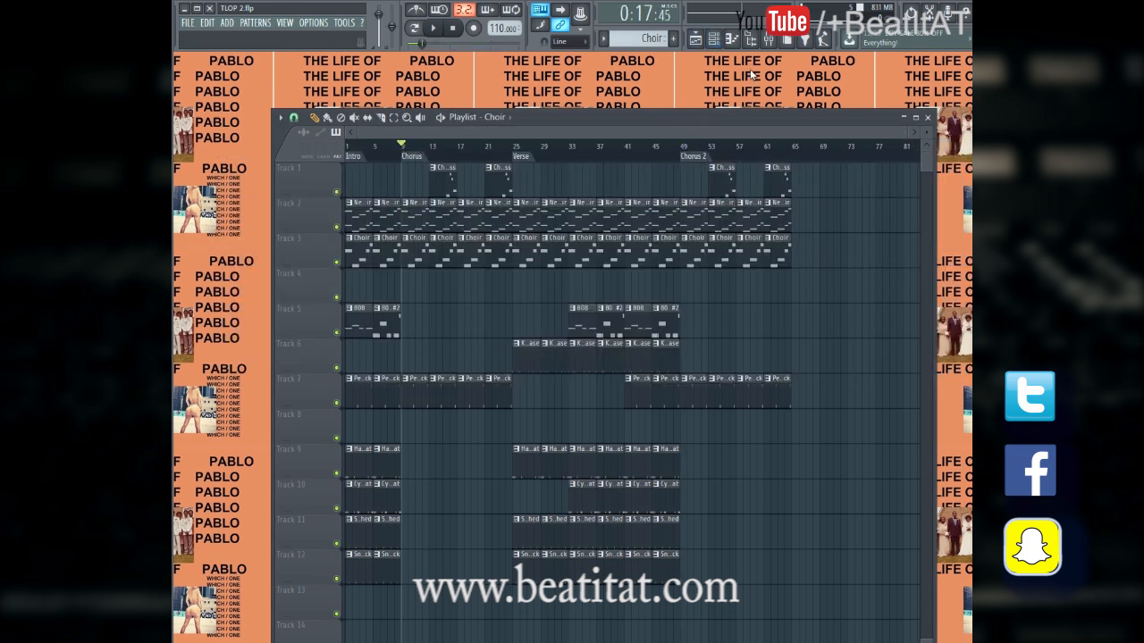
Move to the empty Pattern 12 and insert a new Nexus channel above Nexus Choir
key("F6")
key("KP_Add")
key("KP_Add")
key("KP_Add")
key("KP_Add")
key("KP_Add")
key("KP_Add")
key("KP_Add")
key("KP_Add")
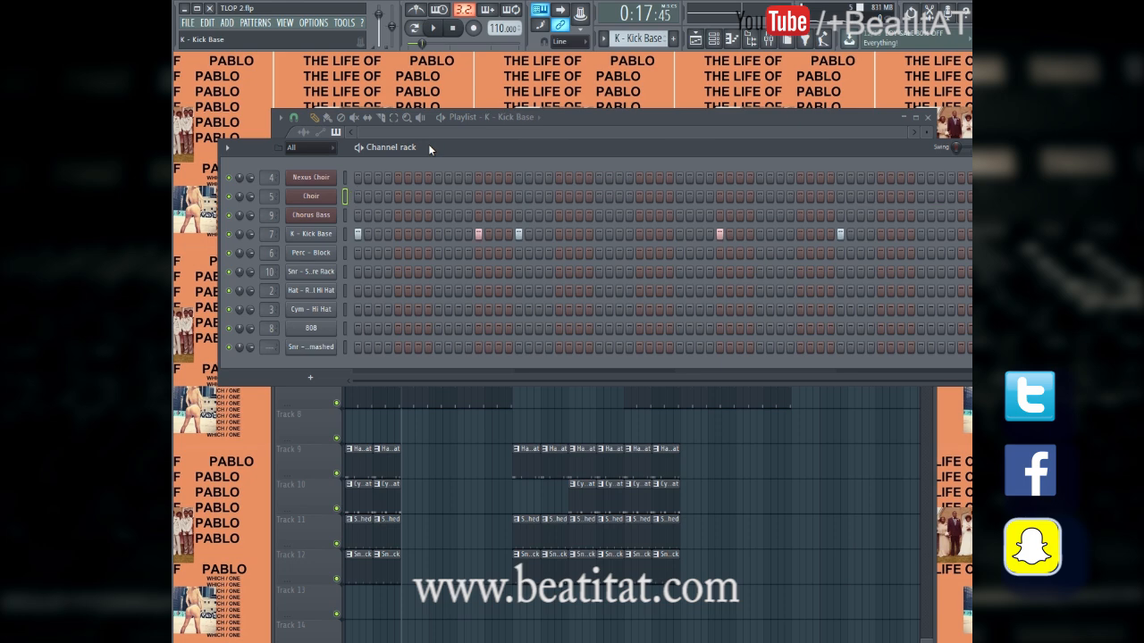
key("KP_Add")
key("KP_Add")
key("KP_Add")
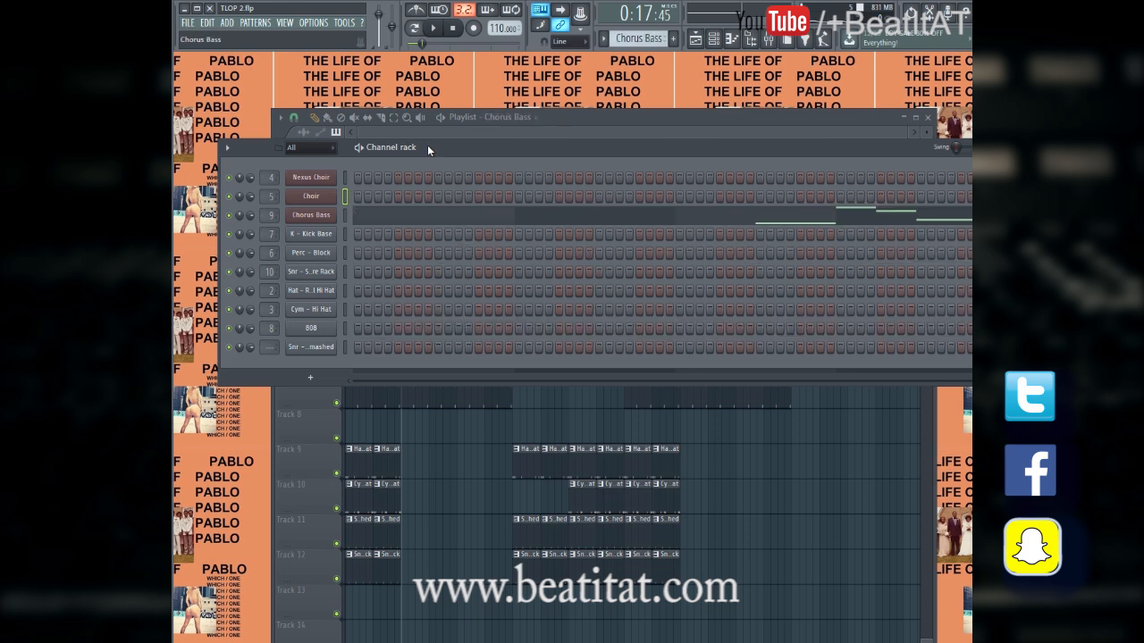
right_click(331, 176)
mouse_move(396, 261)
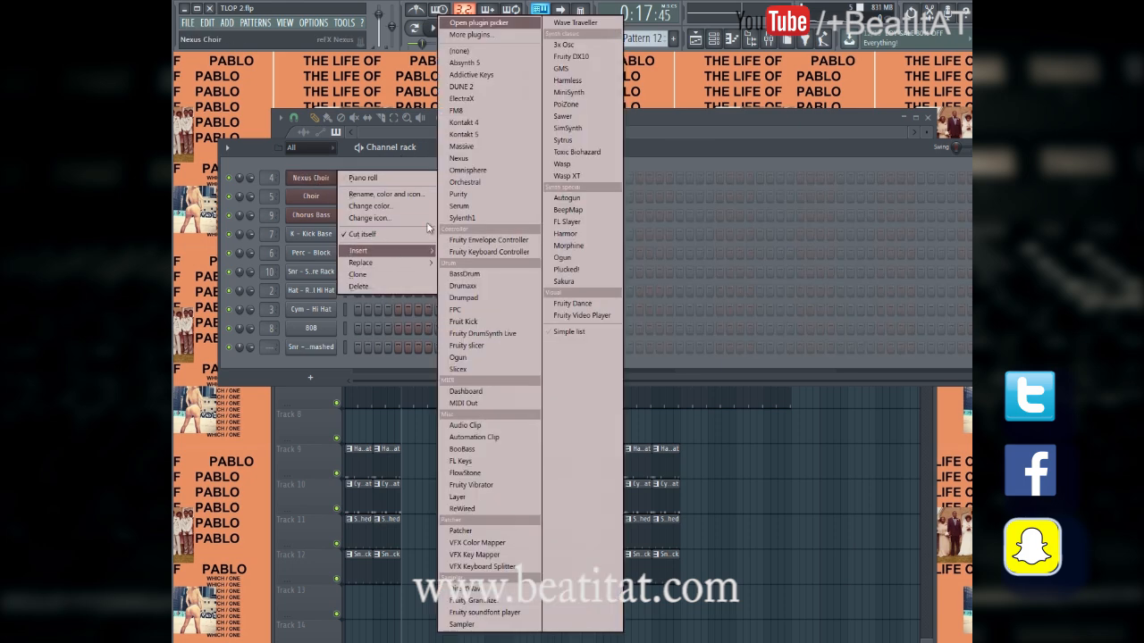
left_click(493, 153)
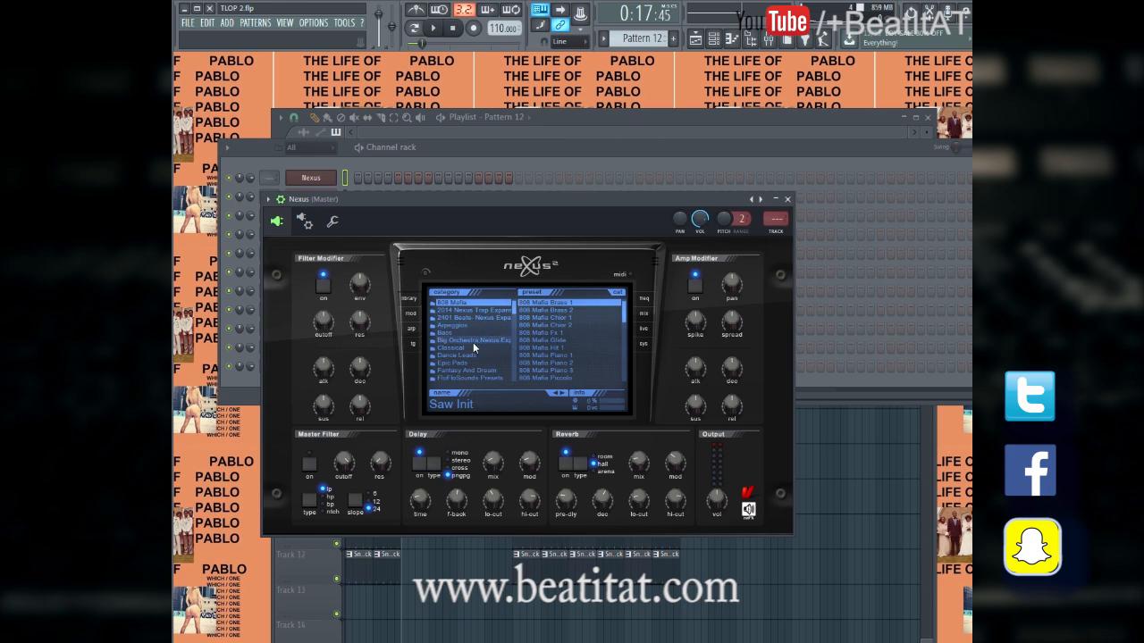
Switch Nexus to the XP Bass category and audition its earlier presets up to BA Monkey with test notes
left_click(478, 333)
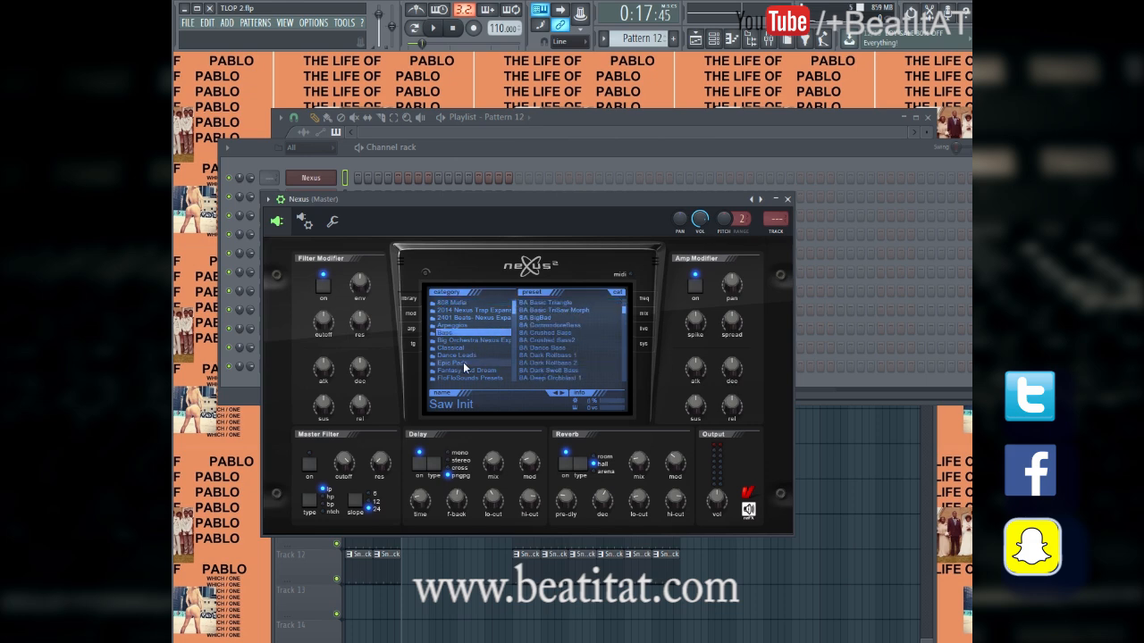
scroll(465, 361, "down", 10)
scroll(492, 316, "up", 3)
left_click(492, 317)
scroll(584, 363, "down", 8)
left_click(583, 363)
key("c")
left_click(575, 371)
key("c")
scroll(573, 375, "down", 4)
left_click(569, 371)
key("c")
left_click(569, 378)
key("x")
scroll(569, 378, "down", 4)
left_click(569, 378)
key("x")
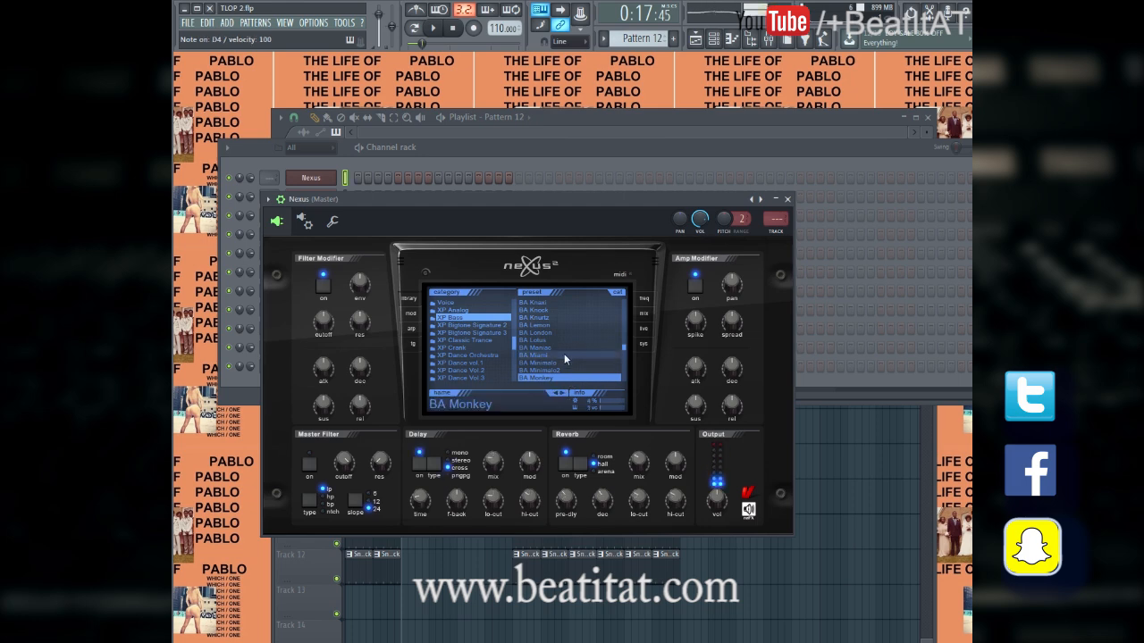
Audition more XP Bass presets with test notes, including BA Perverse, BA Pading, BA Phase, BA Pressure and BA Popcorn
left_click(561, 363)
key("c")
left_click(563, 371)
key("c")
left_click(568, 364)
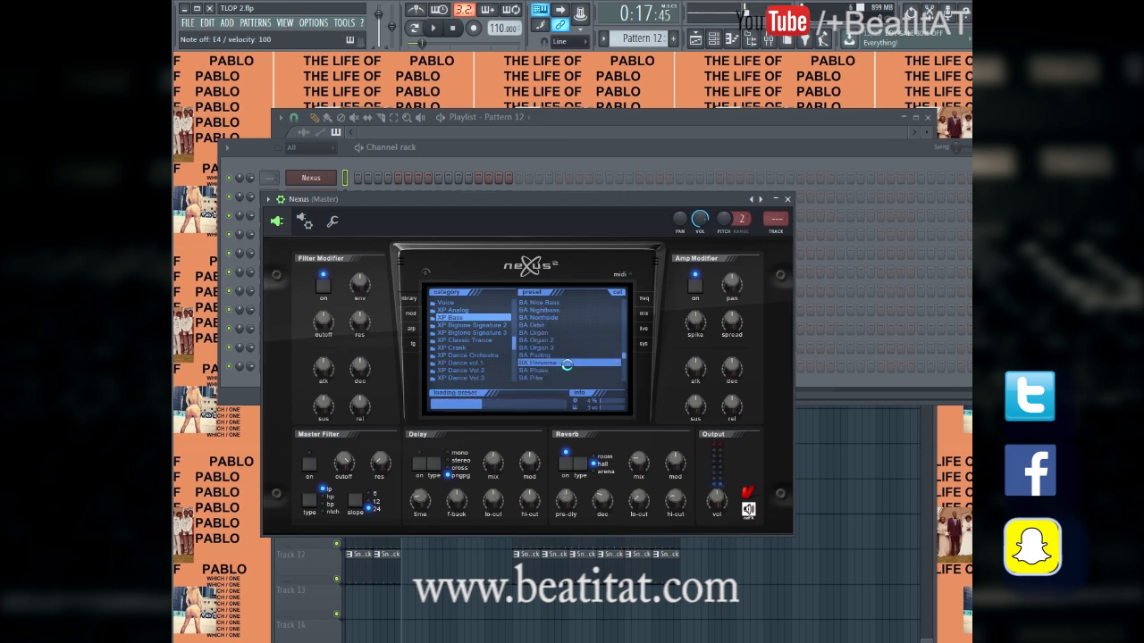
left_click(564, 356)
left_click(560, 370)
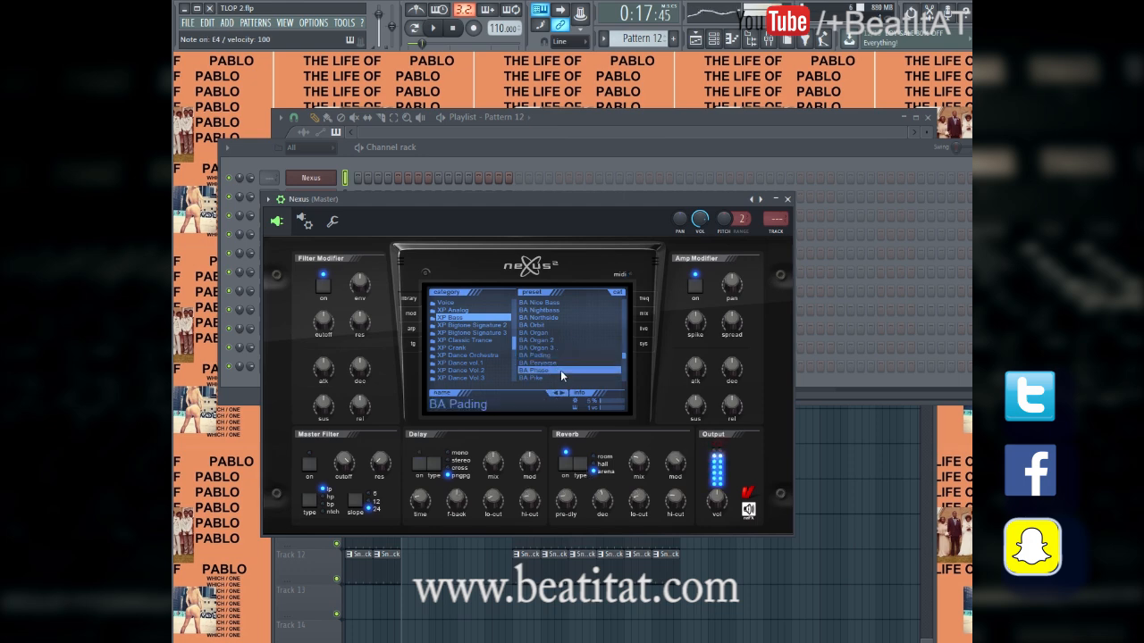
left_click(557, 376)
left_click(555, 350)
scroll(555, 353, "down", 1)
left_click(554, 364)
left_click(554, 376)
left_click(560, 370)
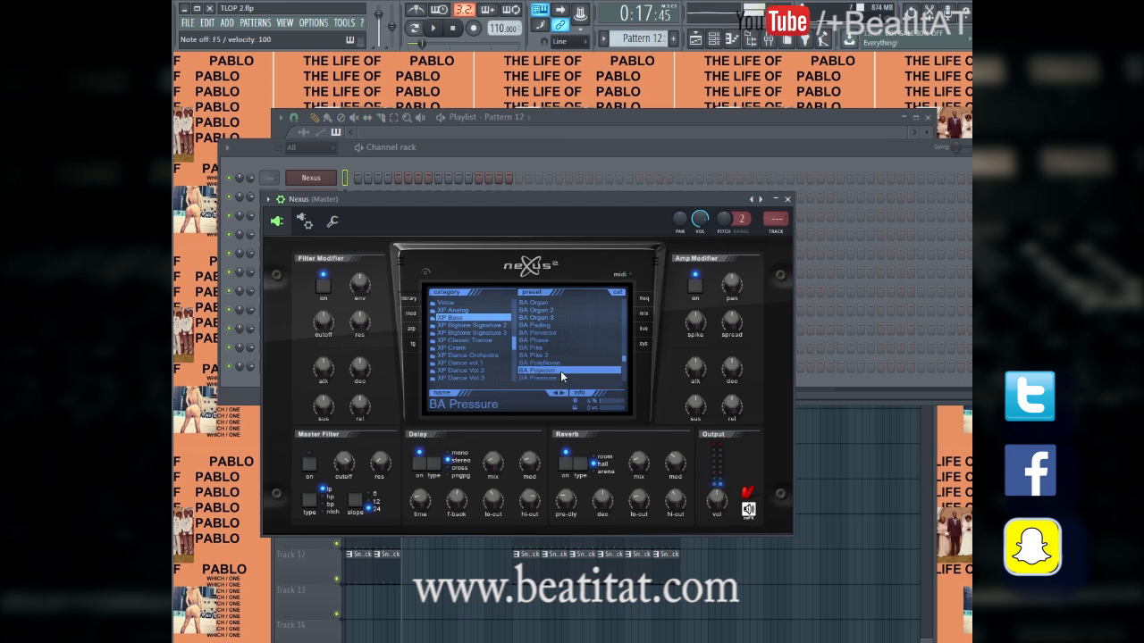
Audition the XP Bass presets further down the list, from around BA Pulse to BA Summer, including BA Squarebass 2
scroll(559, 371, "down", 1)
left_click(560, 371)
left_click(556, 376)
left_click(560, 361)
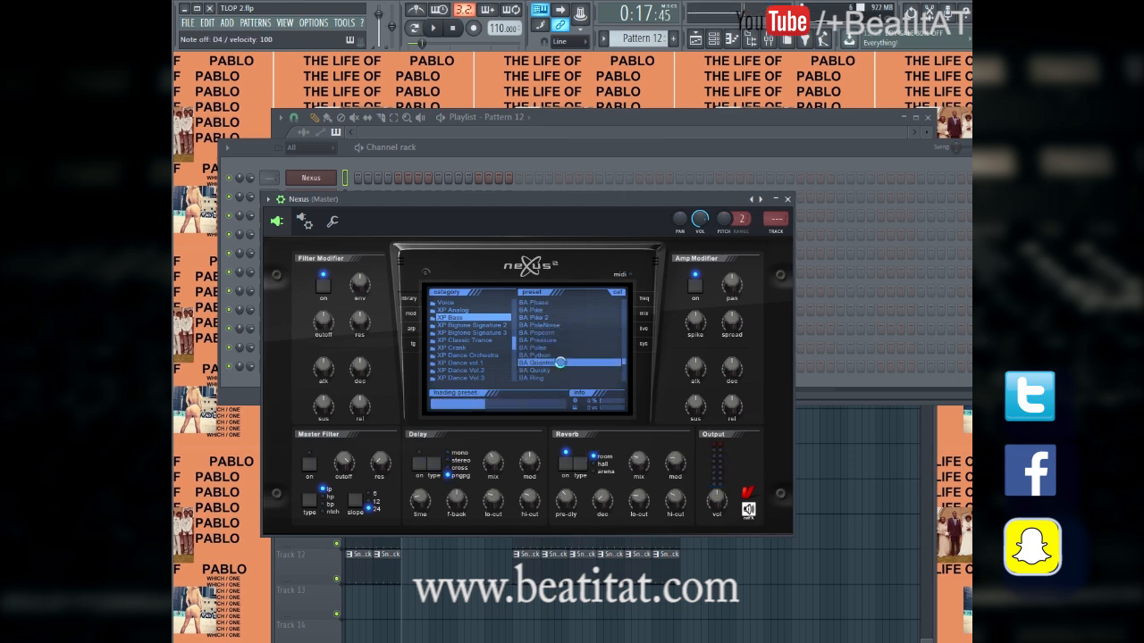
scroll(560, 362, "down", 1)
left_click(559, 363)
left_click(557, 369)
left_click(553, 377)
scroll(553, 377, "down", 1)
scroll(553, 377, "down", 1)
left_click(555, 356)
left_click(557, 363)
left_click(562, 370)
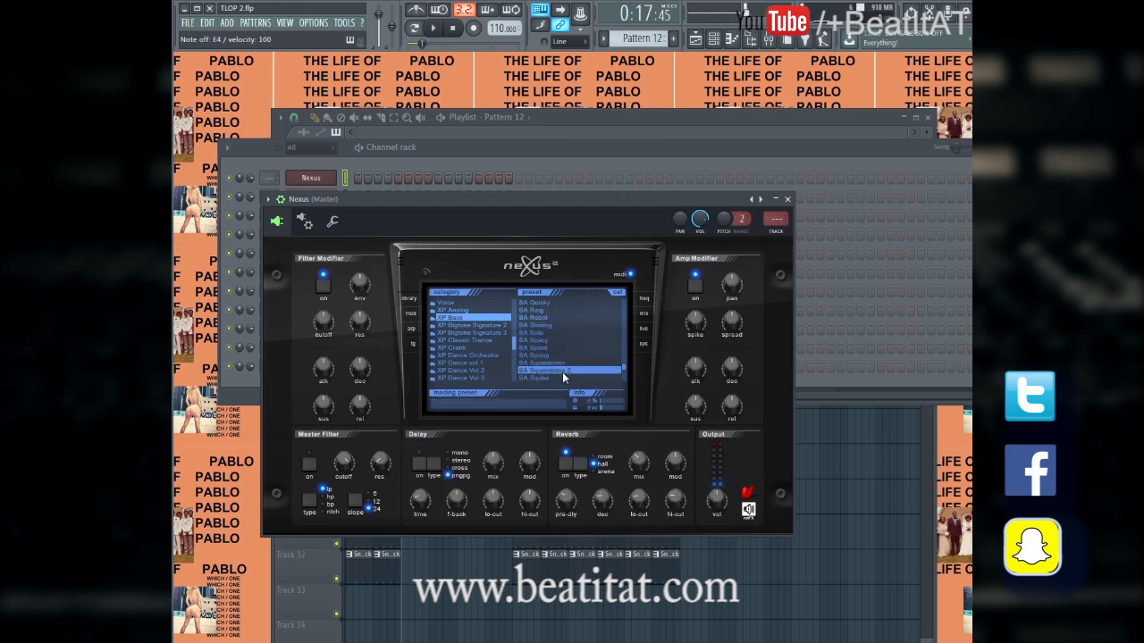
left_click(557, 377)
scroll(558, 362, "down", 1)
left_click(558, 363)
left_click(559, 371)
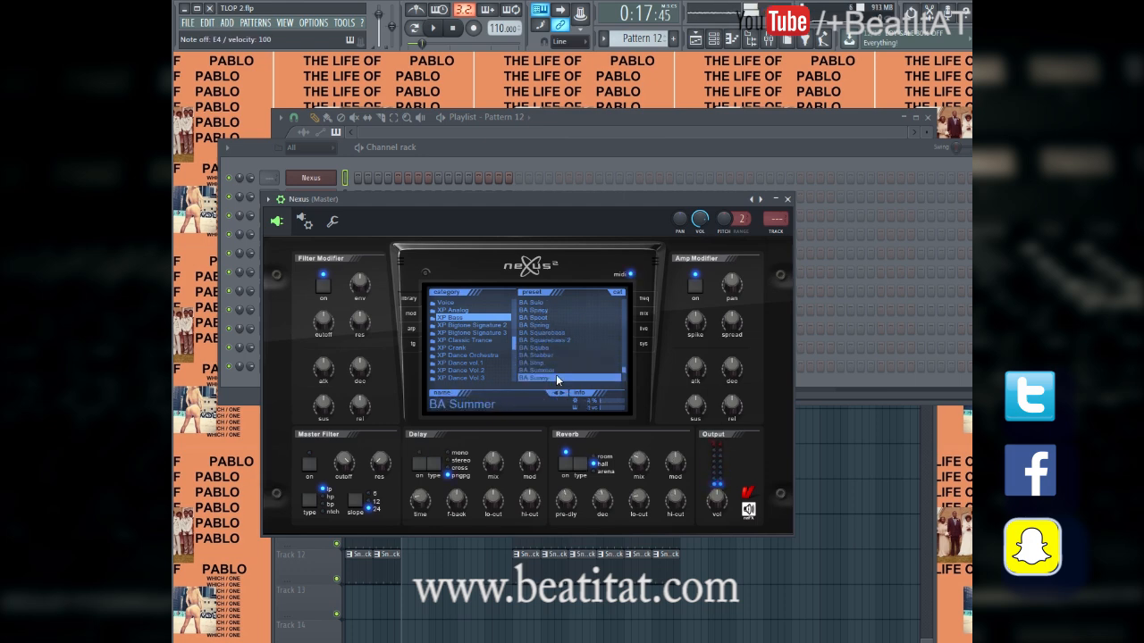
Compare BA Squba and BA Squarebass 2, and audition the last XP Bass presets, including BA Touch, BA Trent and BA Walking
left_click(566, 348)
left_click(578, 341)
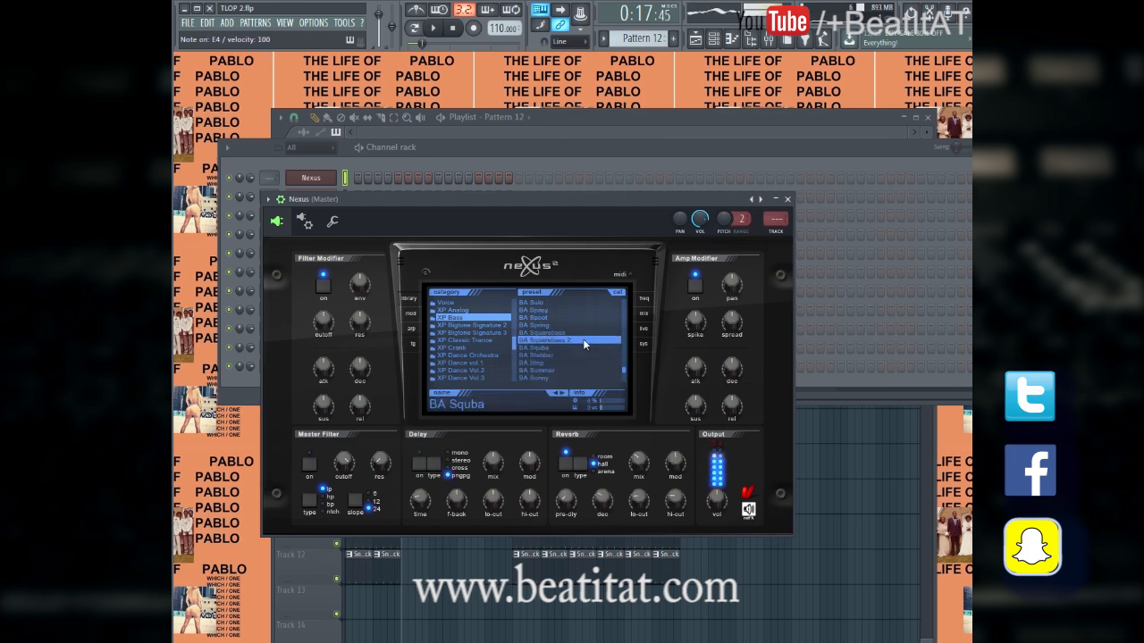
scroll(561, 350, "down", 2)
left_click(560, 349)
left_click(560, 360)
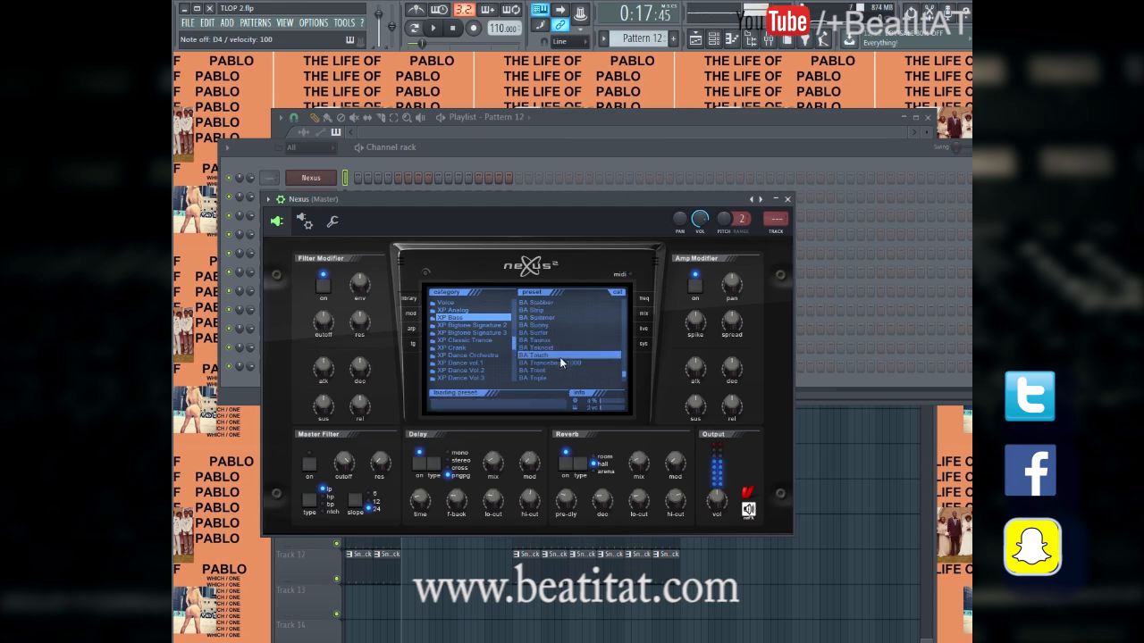
left_click(568, 348)
left_click(574, 333)
left_click(547, 372)
scroll(554, 369, "down", 2)
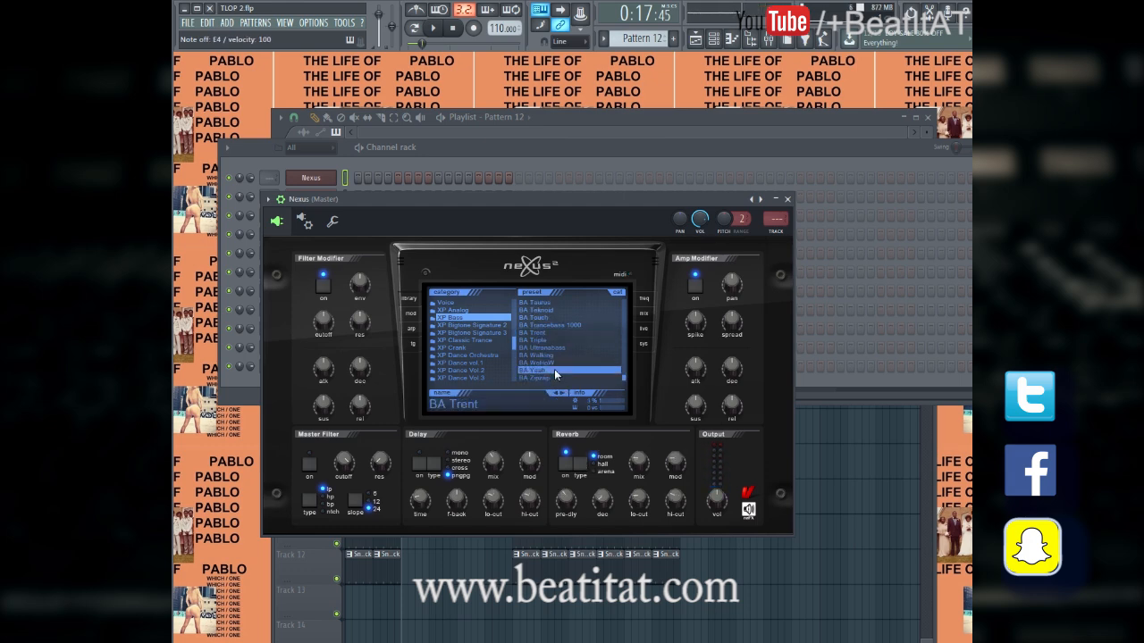
left_click(564, 357)
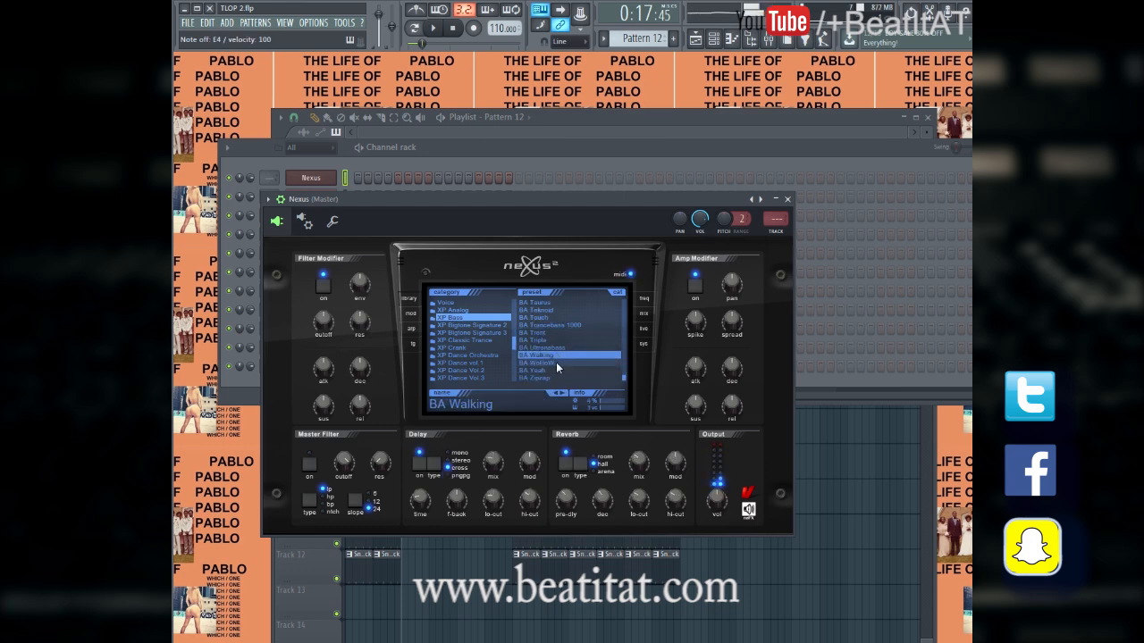
Try BA Bubble, BA Blockbuster and BA Big Brother near the start of XP Bass, and load the BA Basspad preset
scroll(555, 353, "up", 5)
scroll(552, 330, "up", 4)
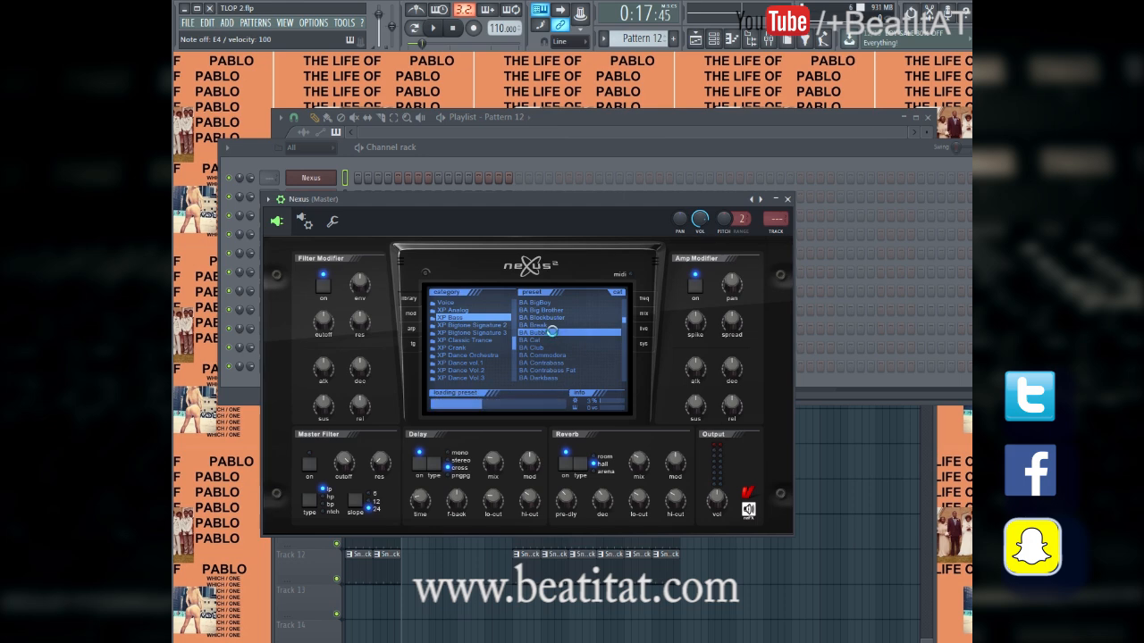
left_click(562, 318)
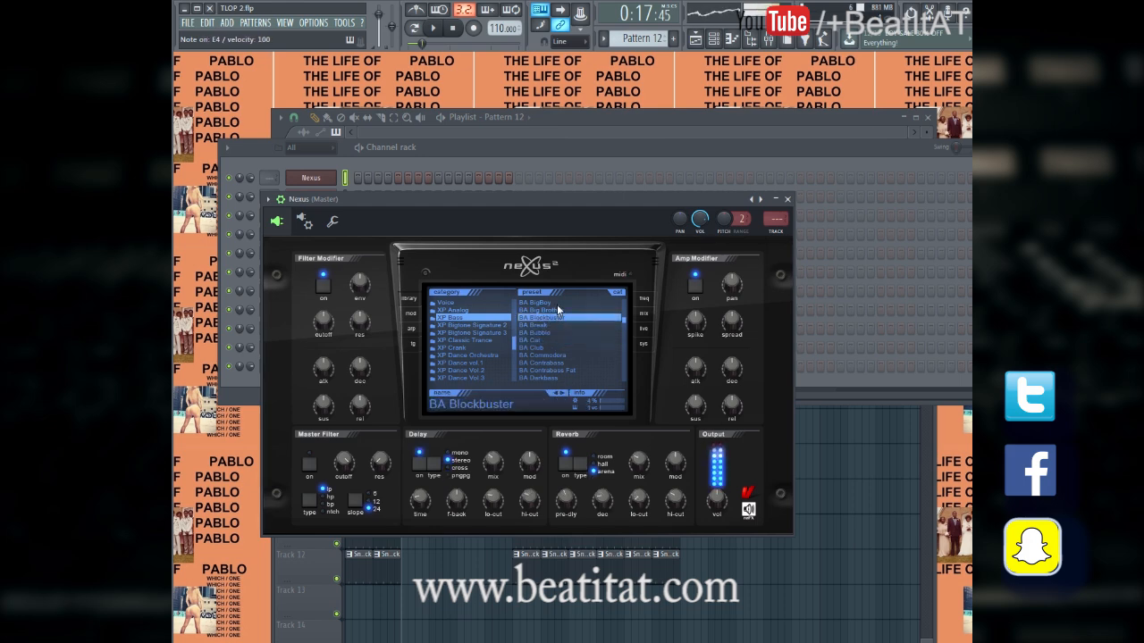
left_click(556, 303)
left_click(563, 311)
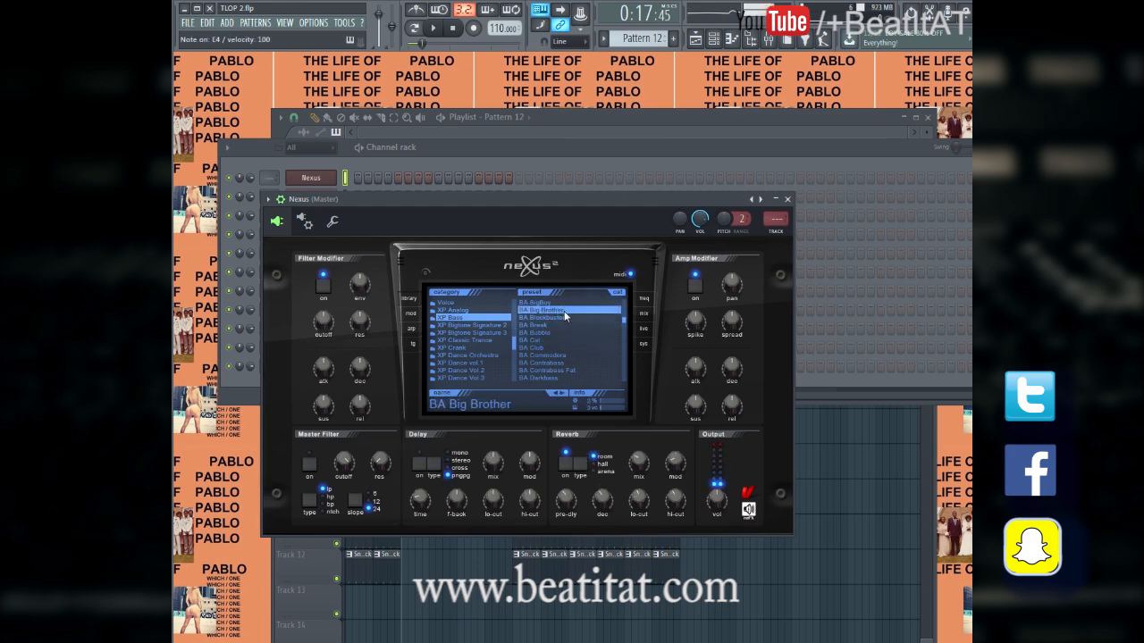
scroll(561, 315, "up", 3)
left_click(572, 324)
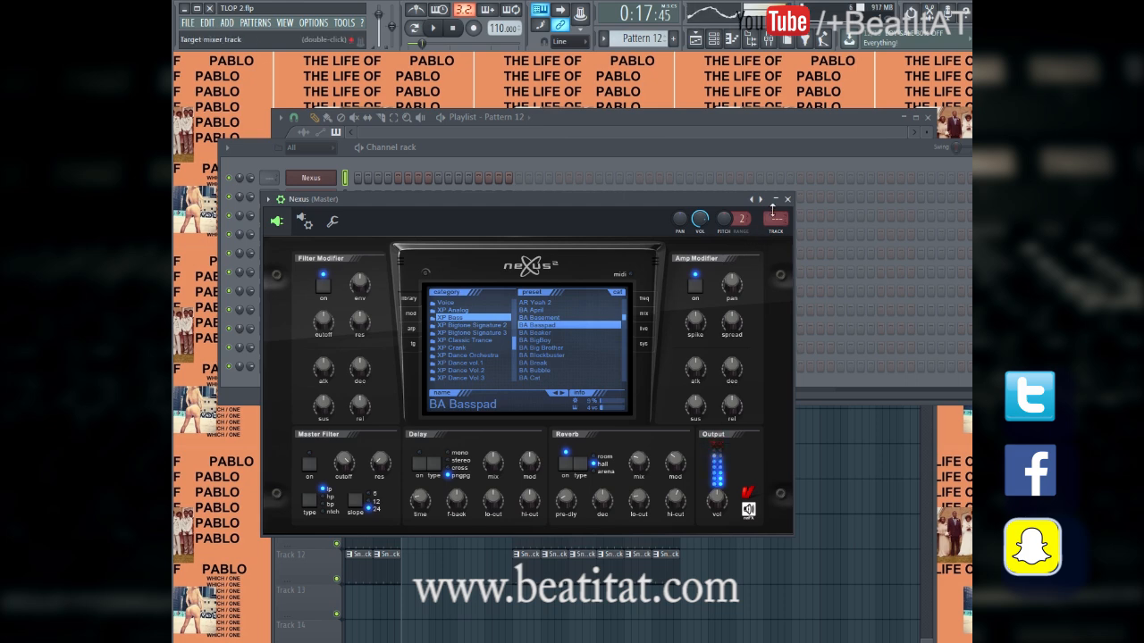
Put the bass melody into the new Nexus channel's piano roll and transpose it down one octave during playback
left_click(313, 178)
right_click(313, 178)
left_click(360, 178)
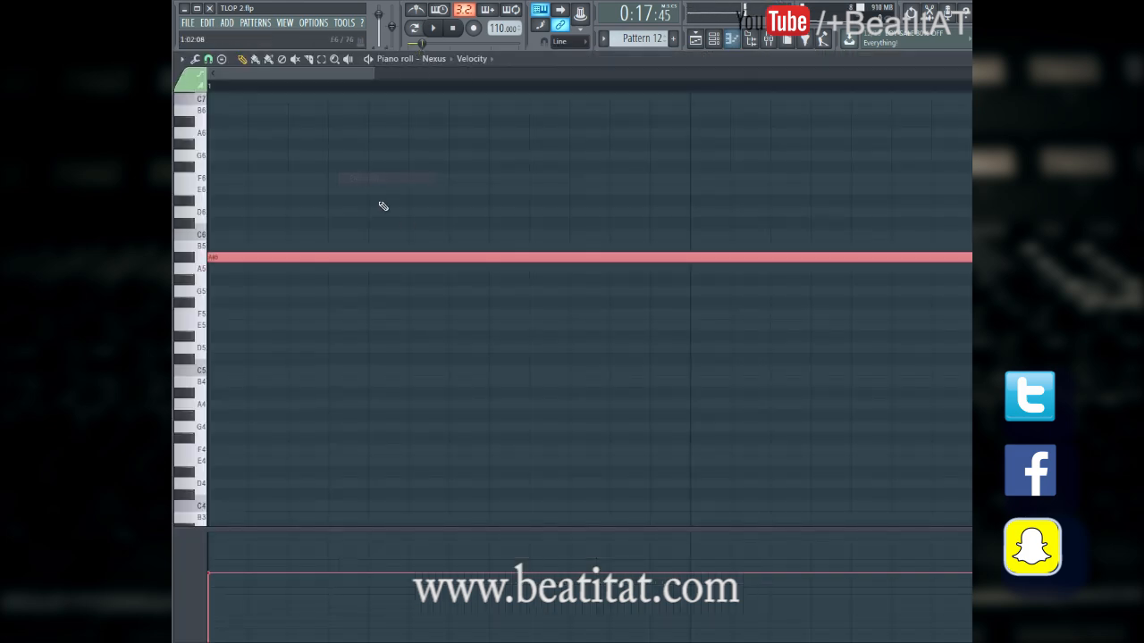
key("space")
scroll(449, 197, "down", 5)
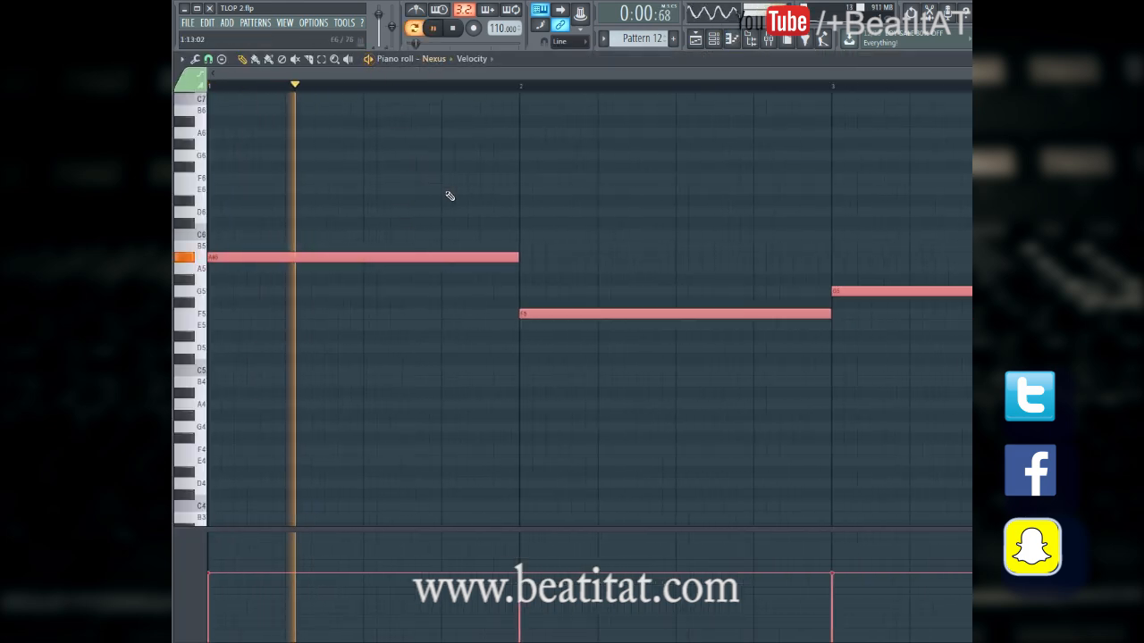
key("ctrl+Down")
scroll(451, 198, "down", 1)
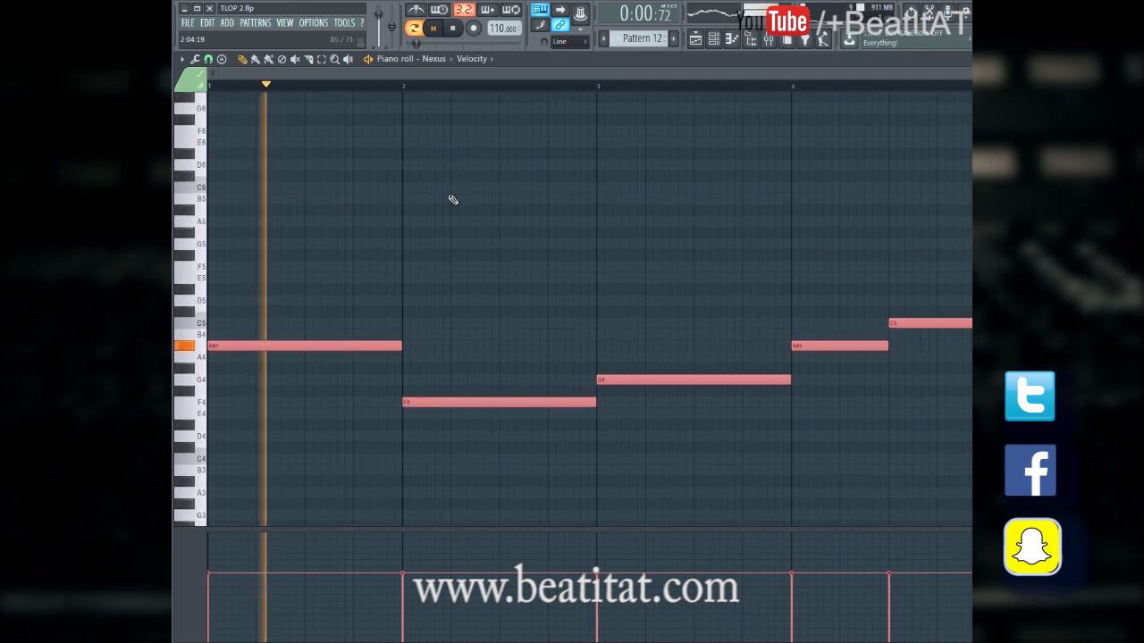
key("ctrl+d")
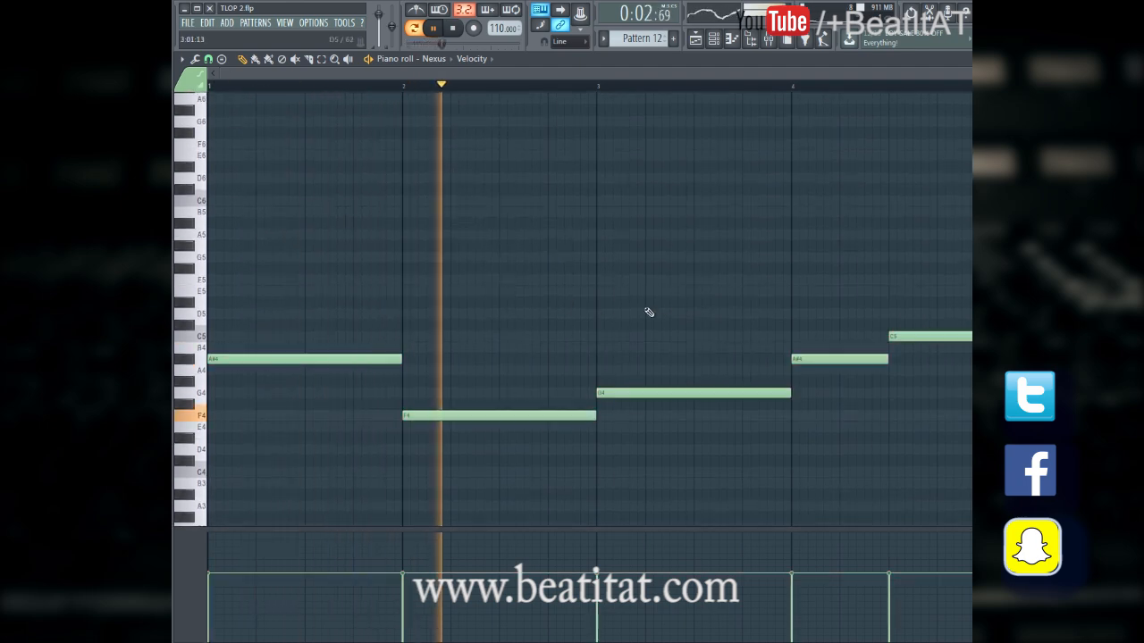
Stop playback, close the piano roll and rename the Nexus channel to Bass Pad
key("F7")
key("space")
right_click(310, 178)
key("F2")
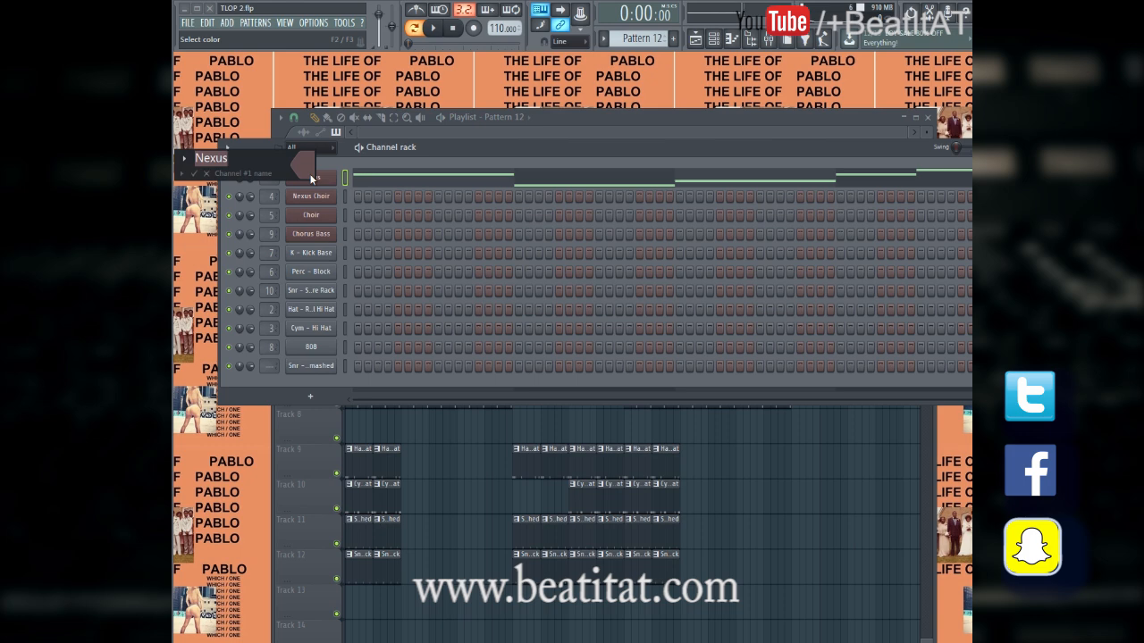
type("Bass Pad")
key("Return")
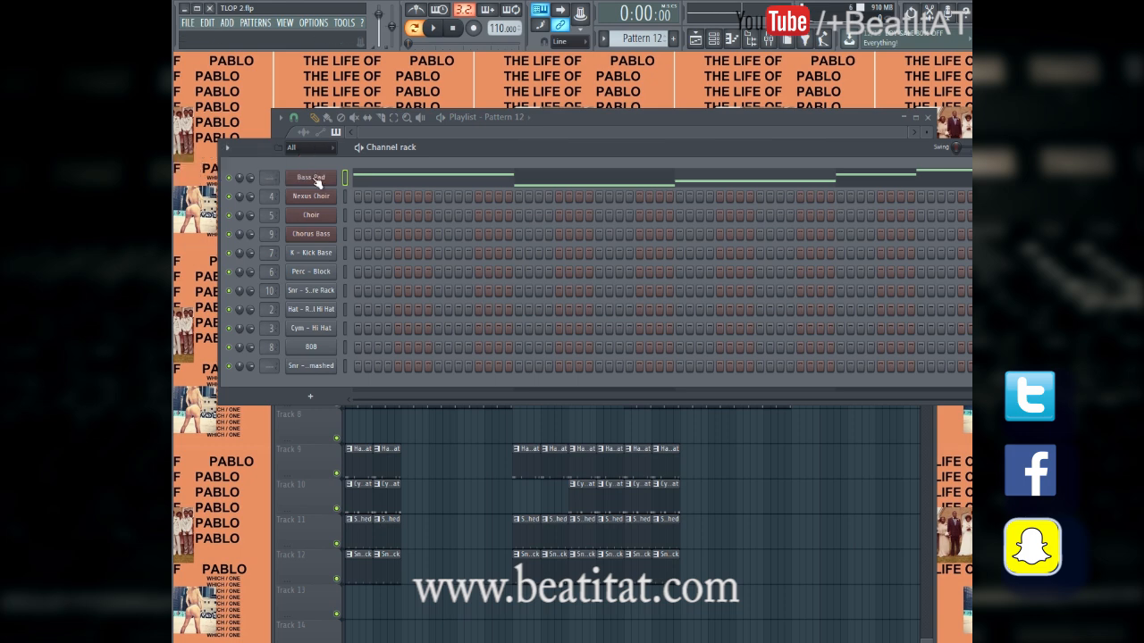
Check the Chorus Bass routing, assign Bass Pad to mixer track 11 and lower its fader during playback
left_click(313, 234)
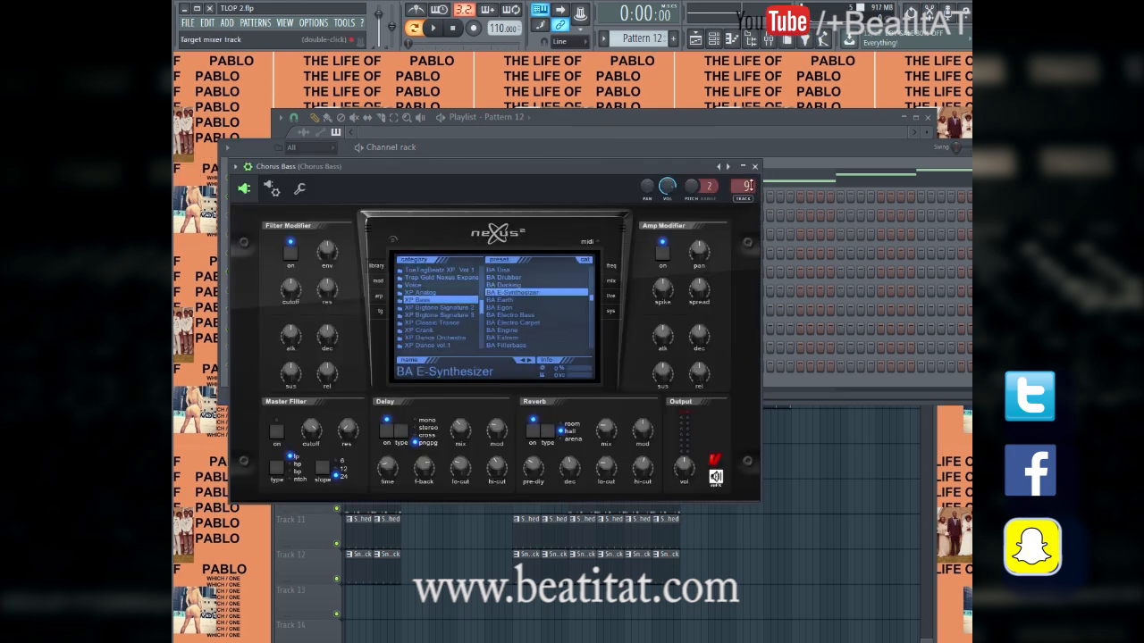
left_click(755, 167)
left_click(311, 177)
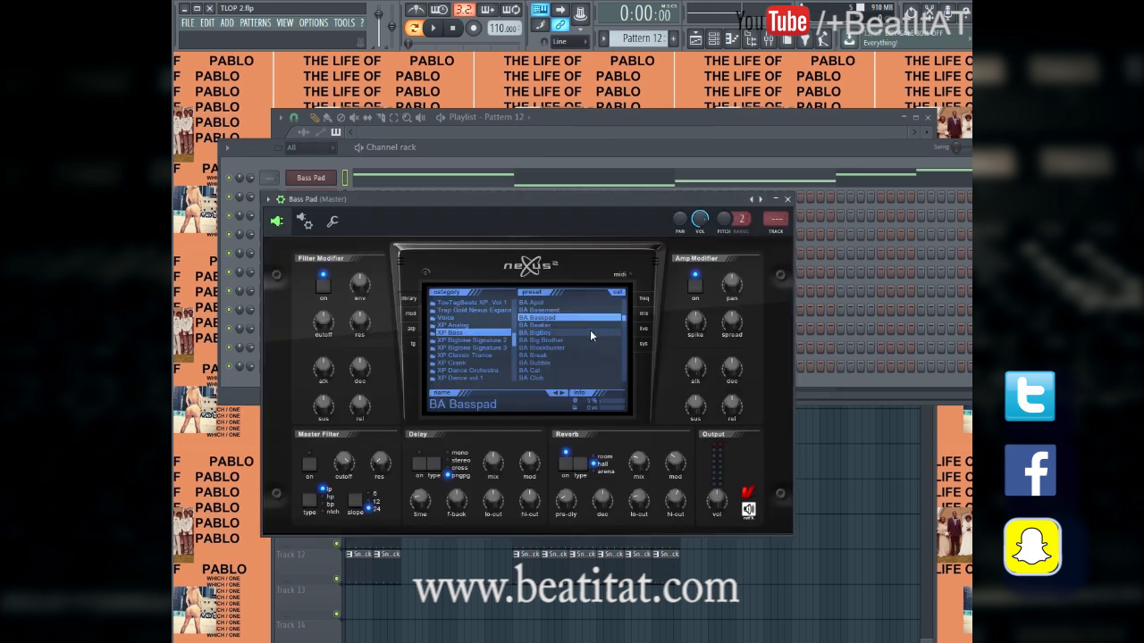
left_click(786, 198)
left_click(322, 178)
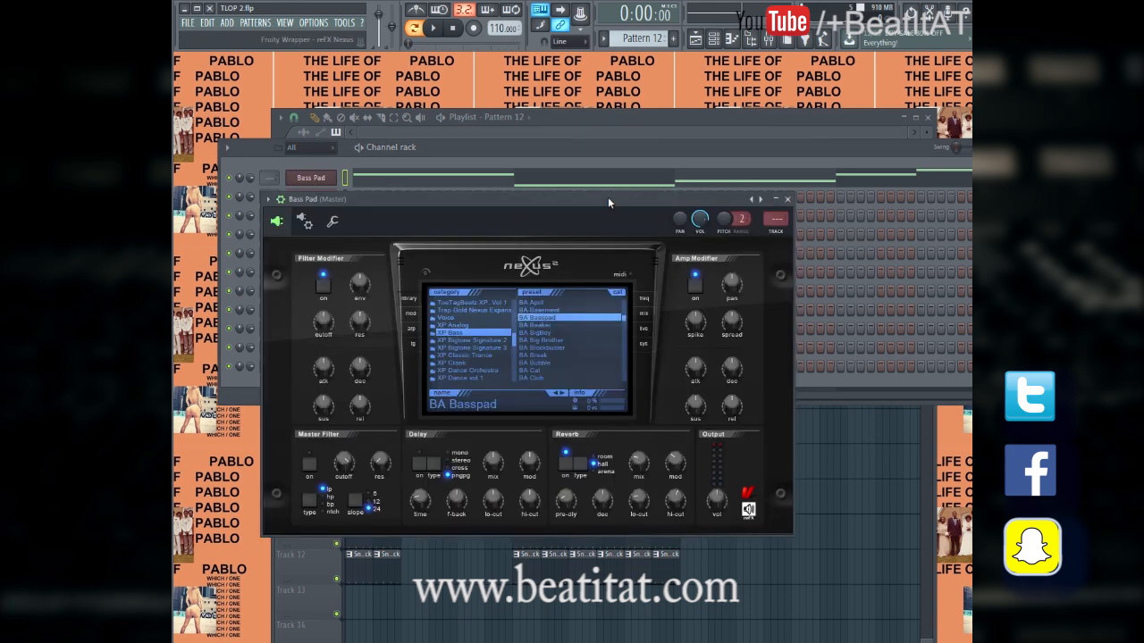
left_click(779, 230)
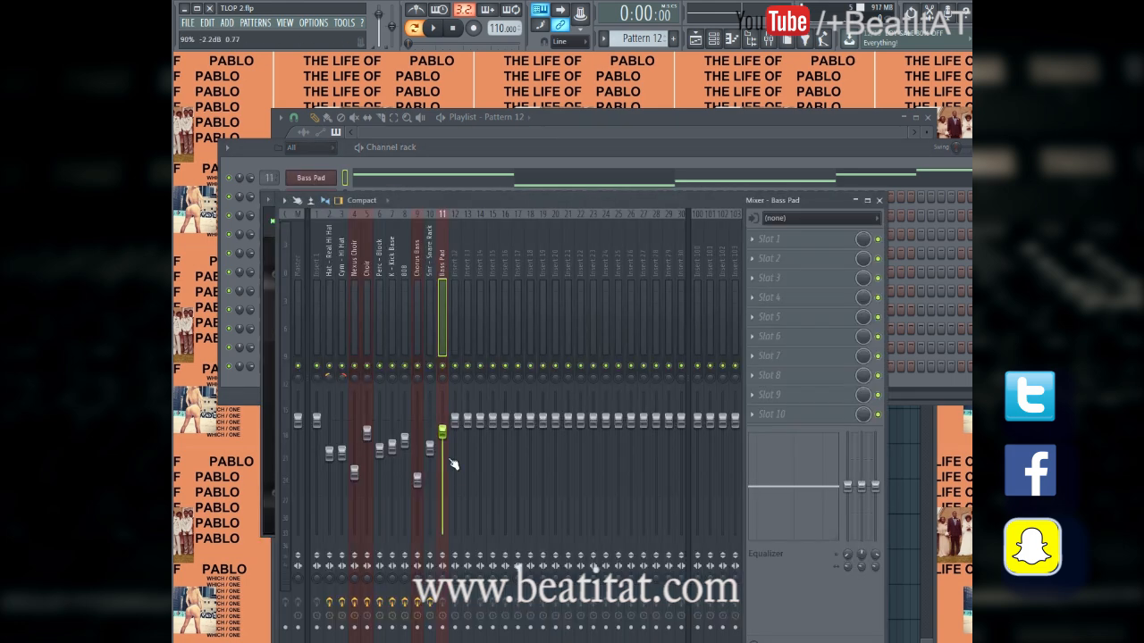
key("space")
Add Fruity Parametric EQ 2 to Bass Pad's first effect slot, cutting the lowest and highest bands and slightly boosting the bass band
left_click(778, 239)
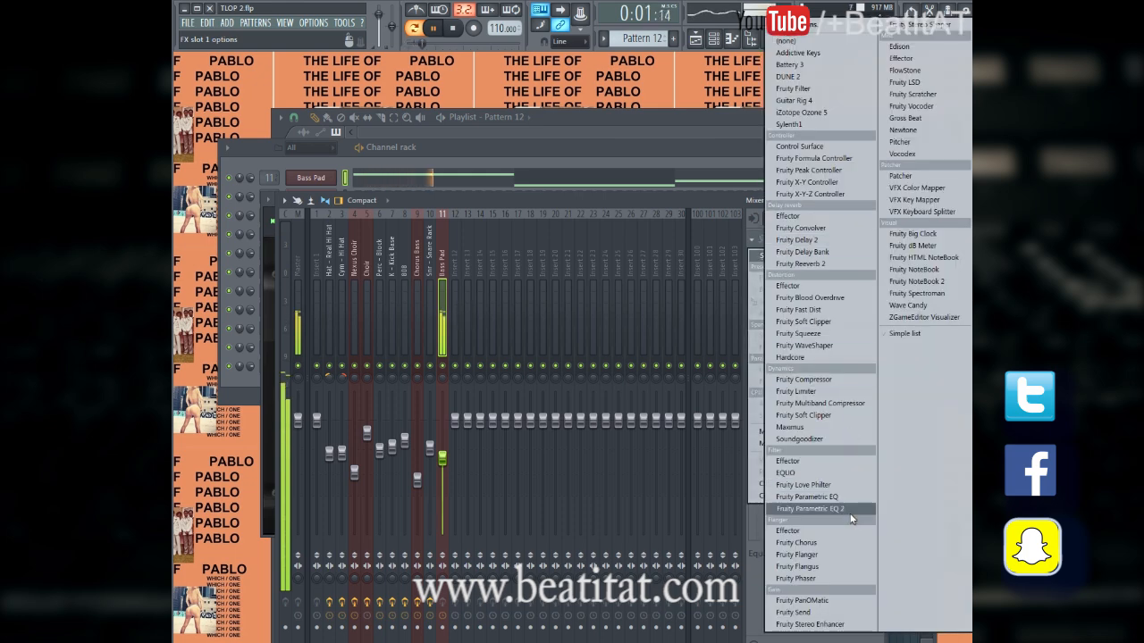
left_click(788, 509)
key("space")
left_click_drag(244, 224, 370, 215)
key("space")
left_click_drag(430, 237, 429, 305)
left_click_drag(262, 247, 340, 213)
left_click_drag(263, 215, 197, 299)
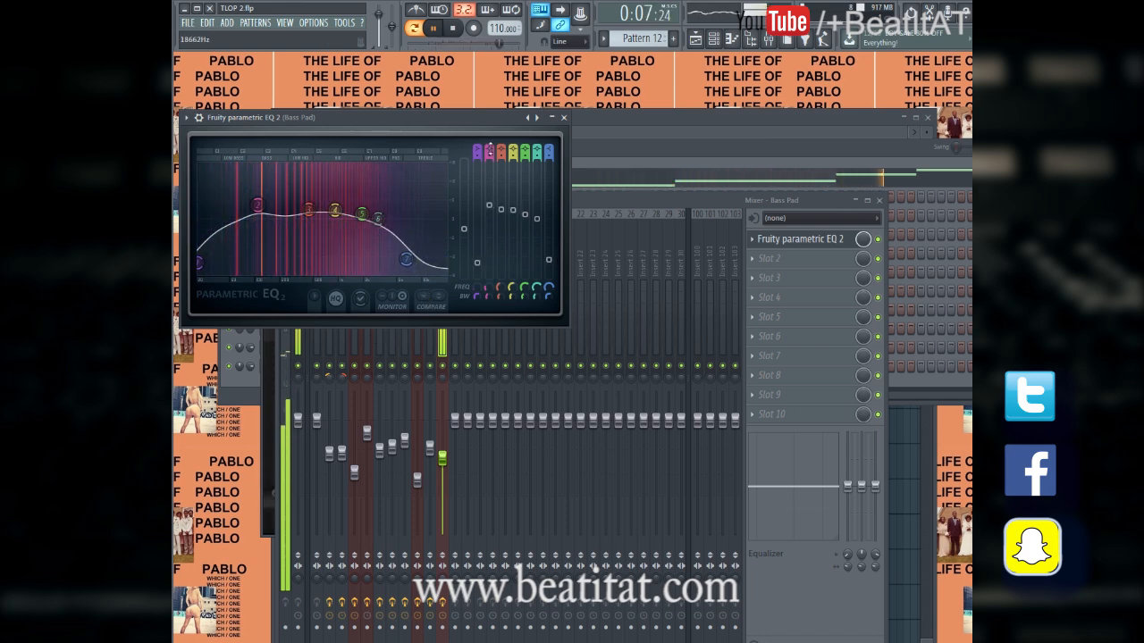
left_click(564, 118)
Add Fruity Blood Overdrive to Bass Pad's second effect slot with Color 0.554686, PreAmp 0.062499, PostFilter 0.364578 and PostGain -0.24218
left_click(764, 259)
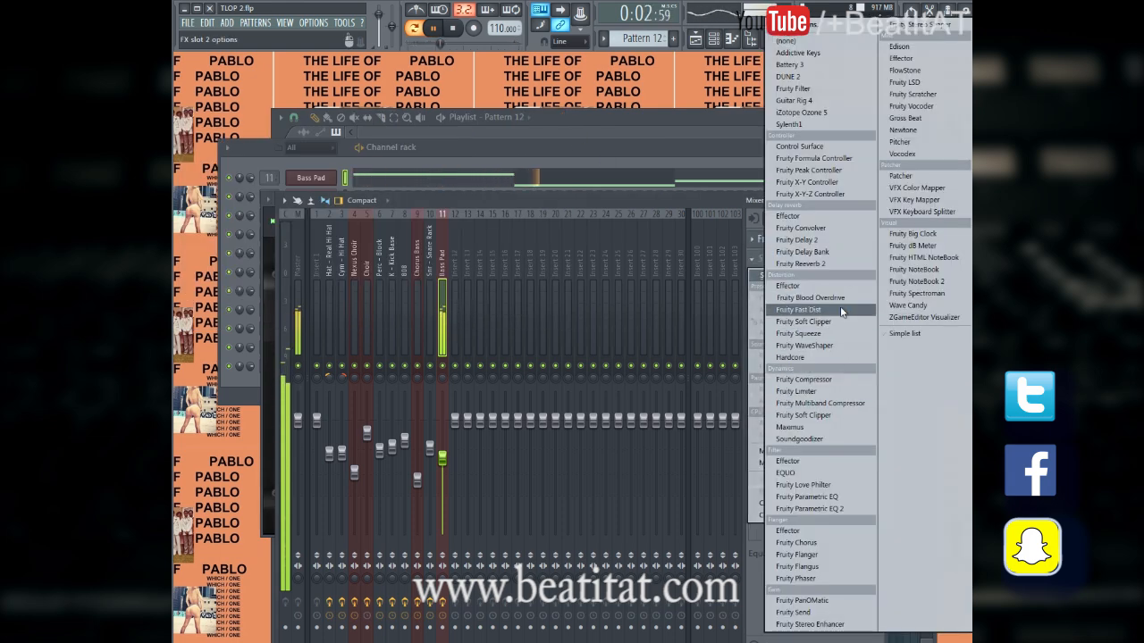
left_click(798, 309)
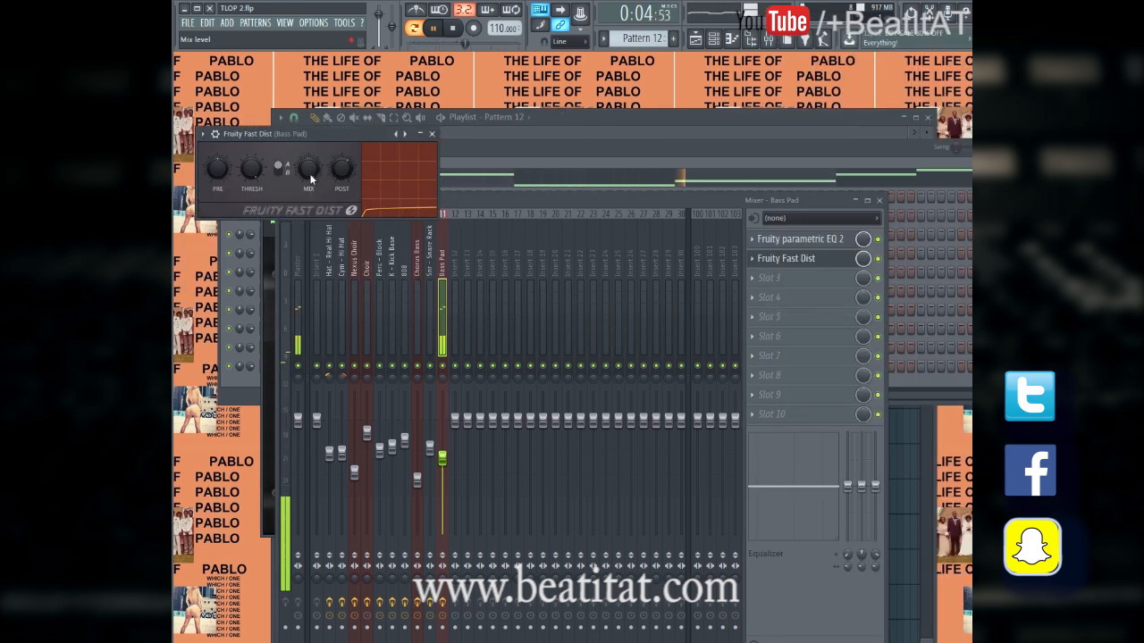
left_click(752, 259)
mouse_move(813, 300)
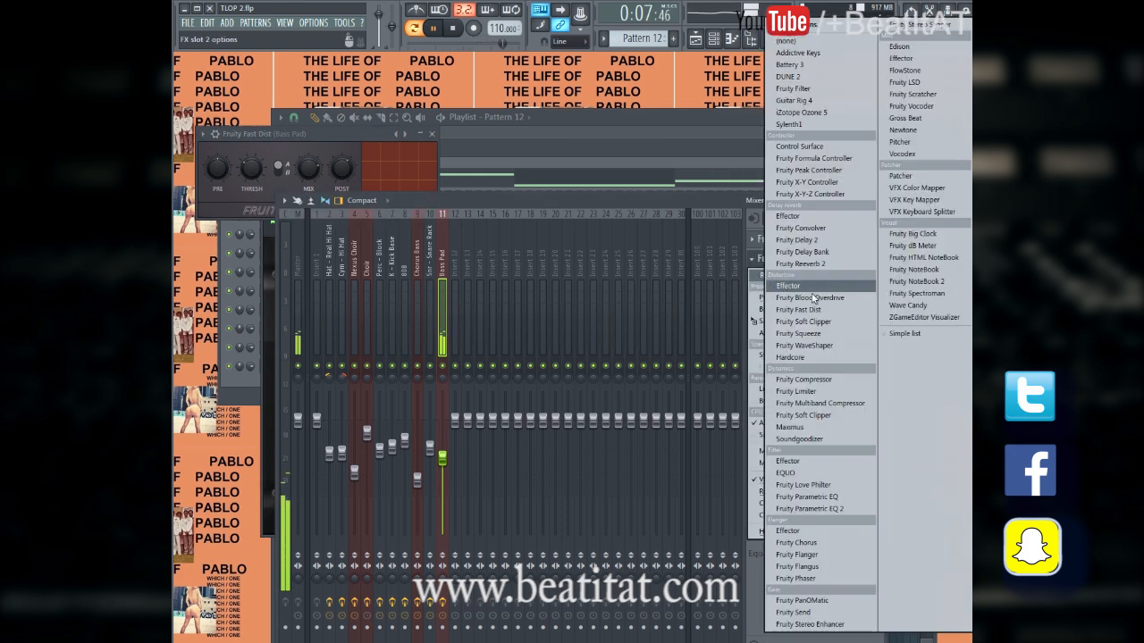
left_click(844, 299)
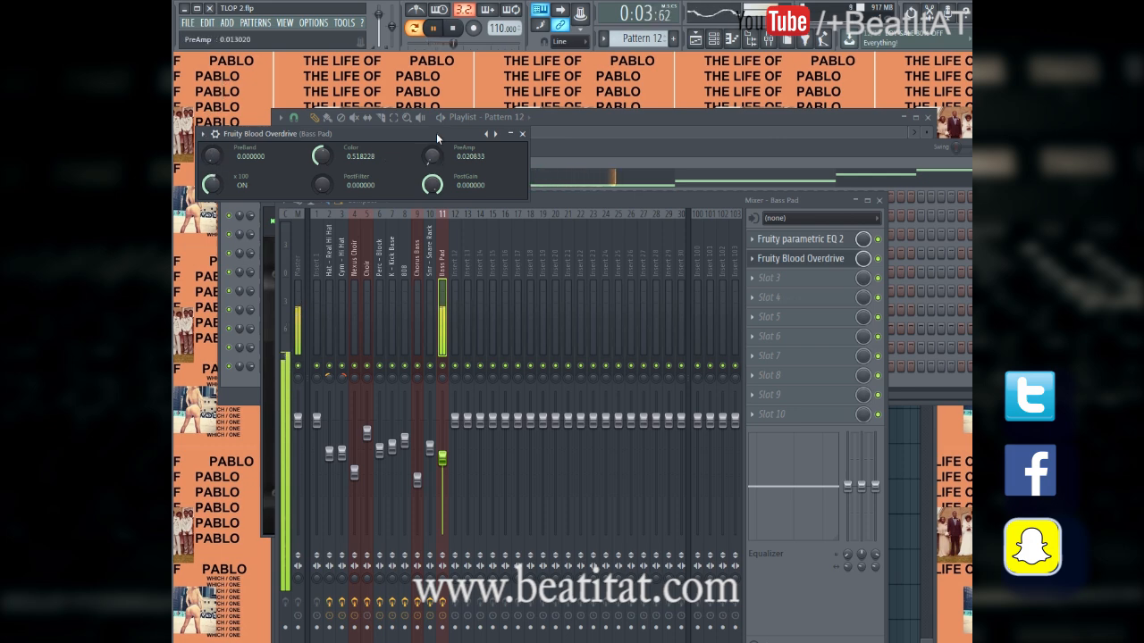
left_click_drag(435, 180, 435, 201)
left_click_drag(433, 158, 433, 152)
left_click_drag(344, 46, 326, 92)
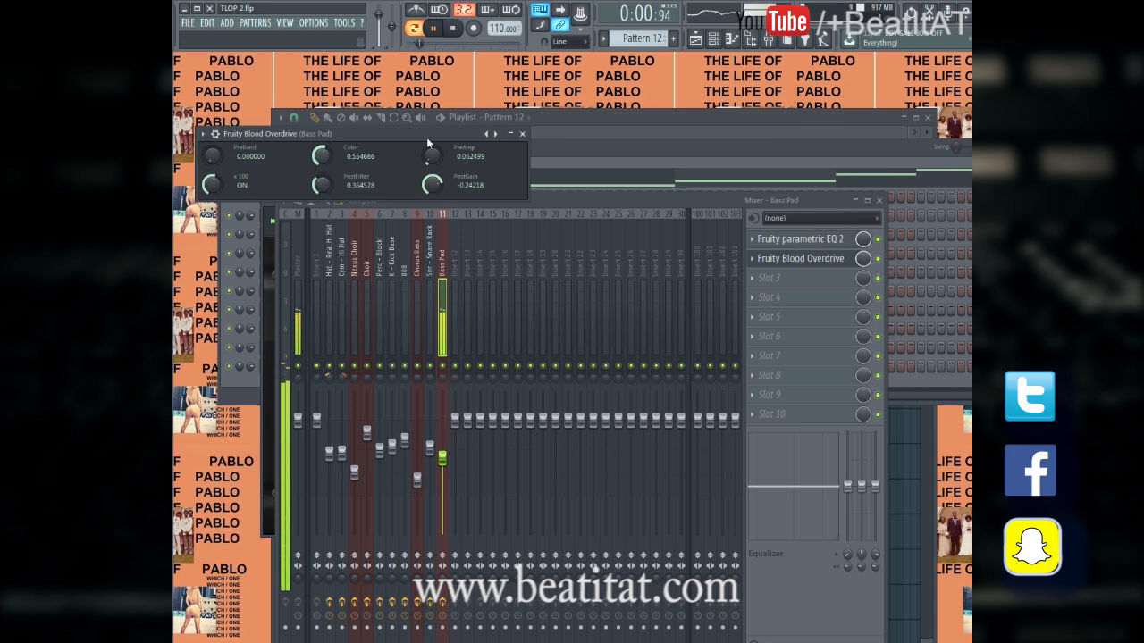
left_click(524, 134)
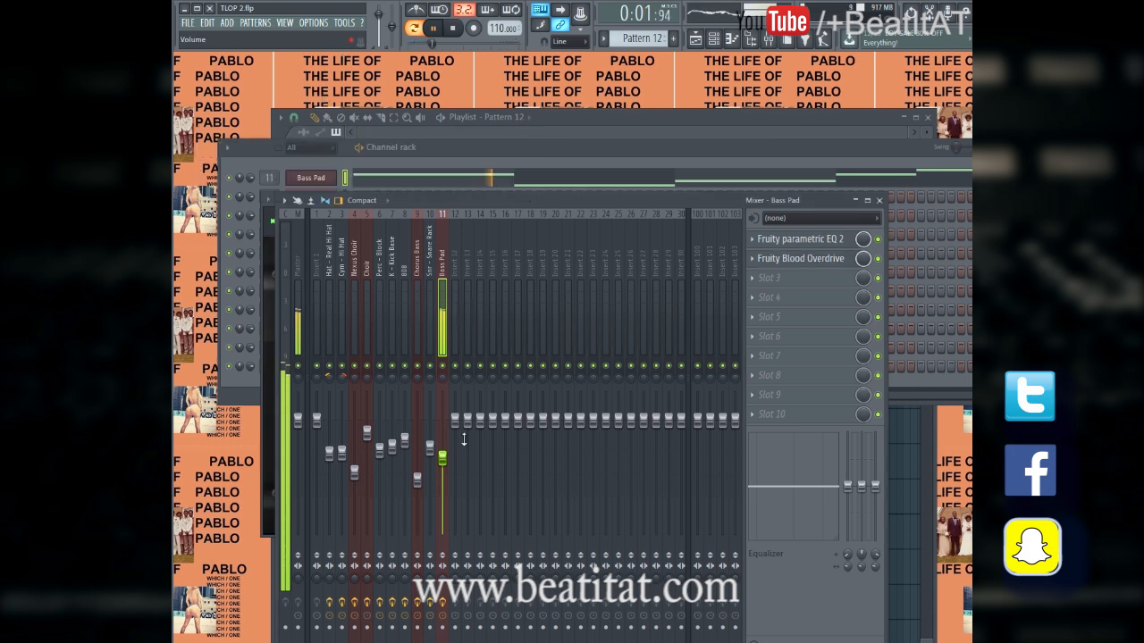
Add Fruity Reeverb 2 to Bass Pad's third effect slot and turn down its mix level
left_click(767, 280)
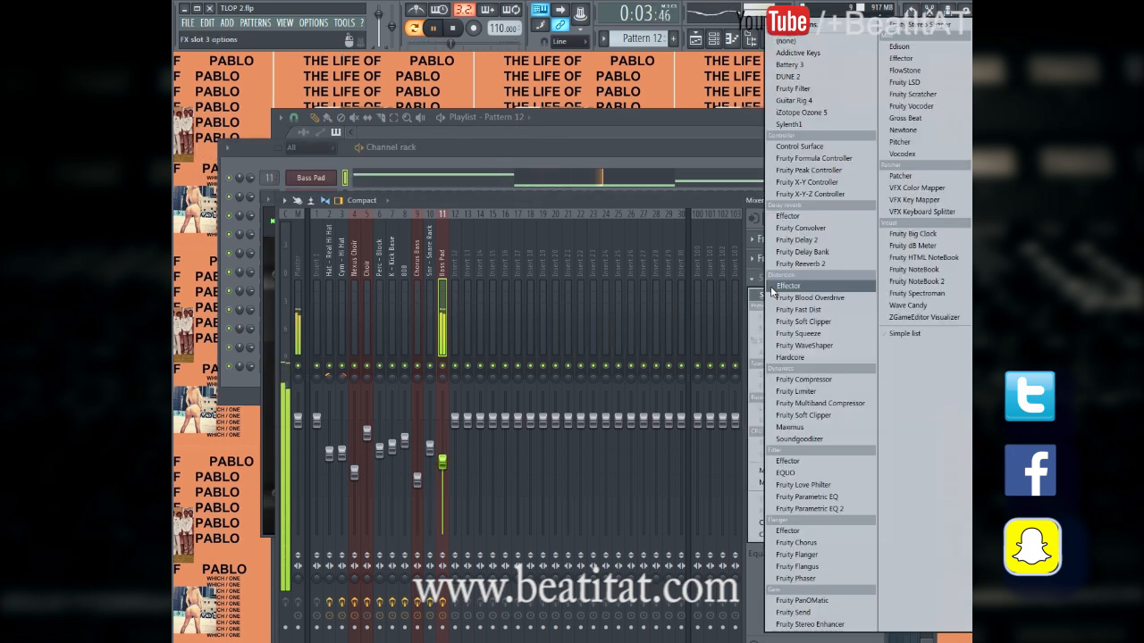
left_click(834, 263)
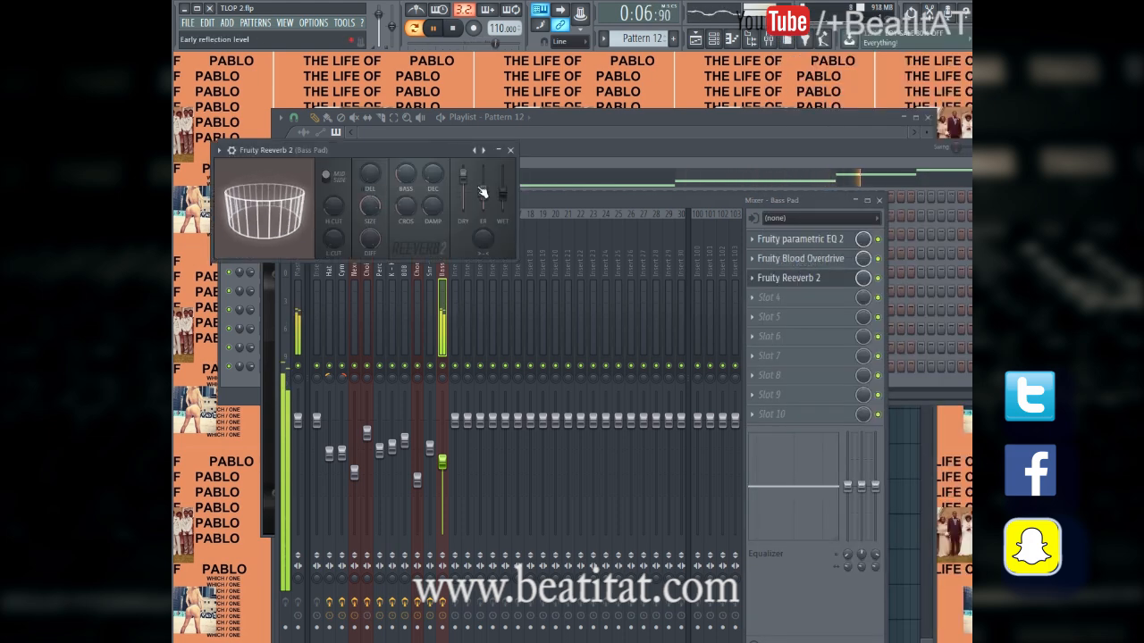
left_click(863, 284)
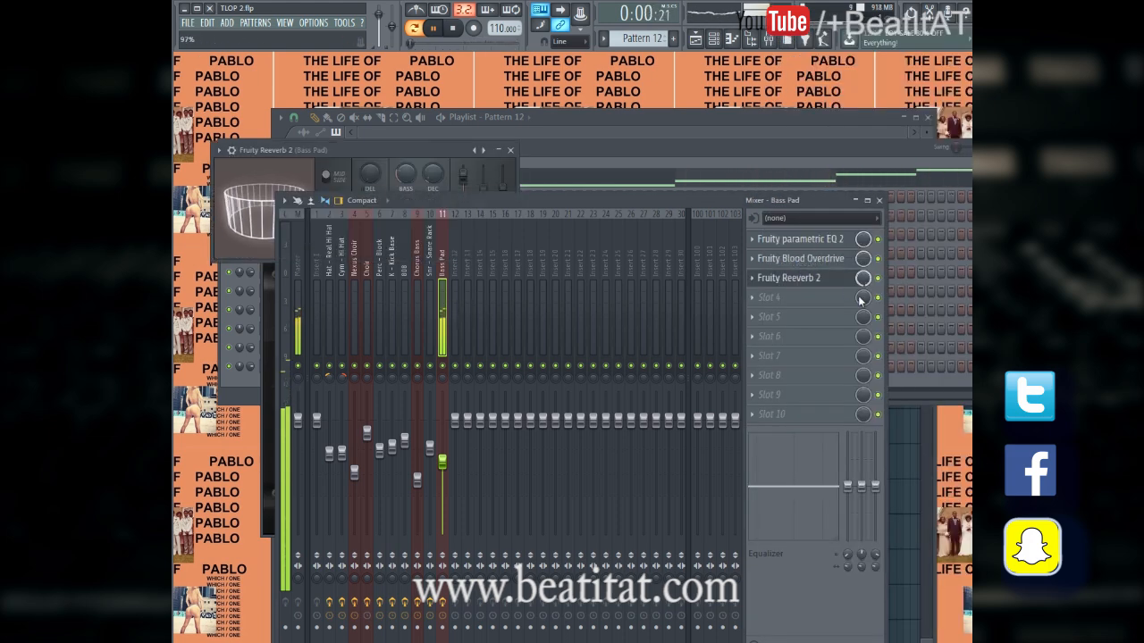
left_click(844, 278)
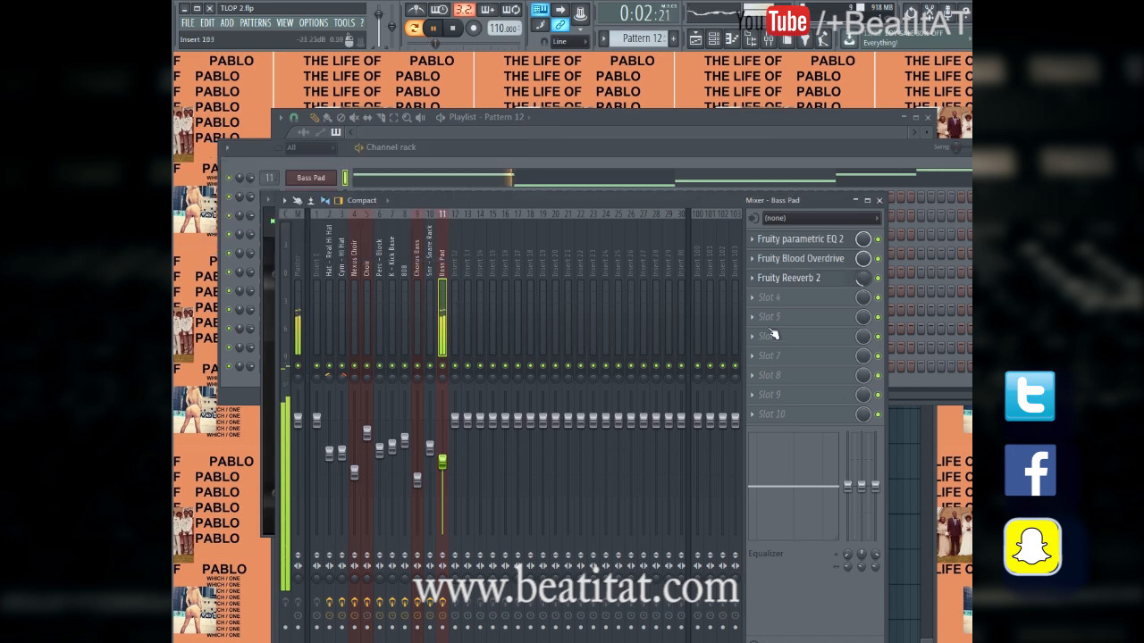
Add Fruity Chorus to Bass Pad's fourth effect slot, reduce its mix level and close the plugin window
left_click(778, 298)
left_click(805, 542)
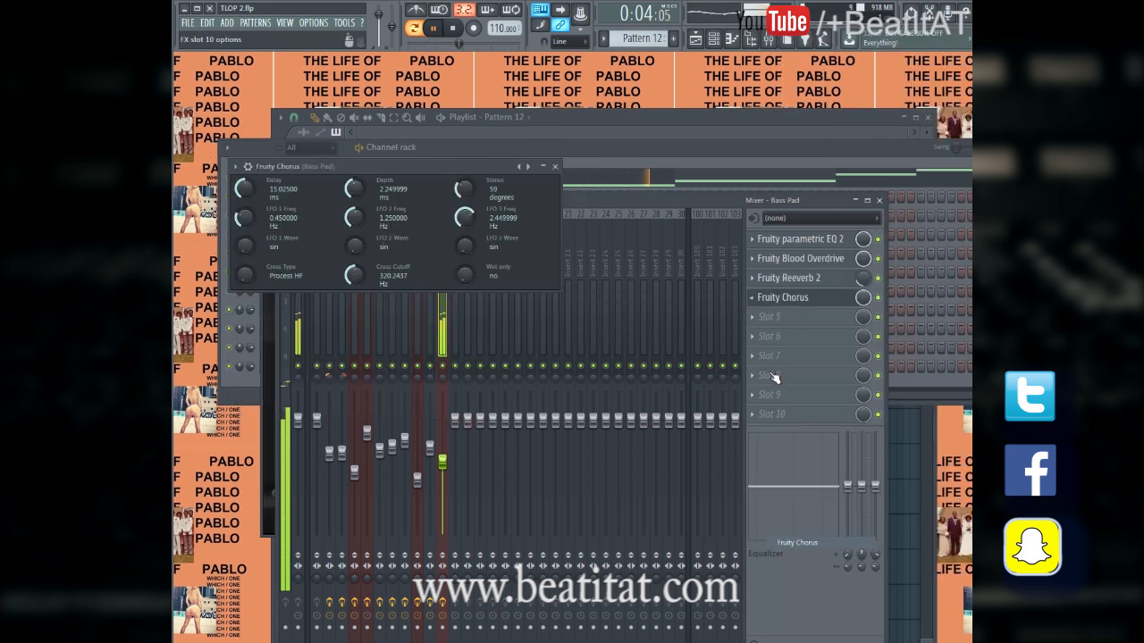
left_click_drag(864, 301, 842, 345)
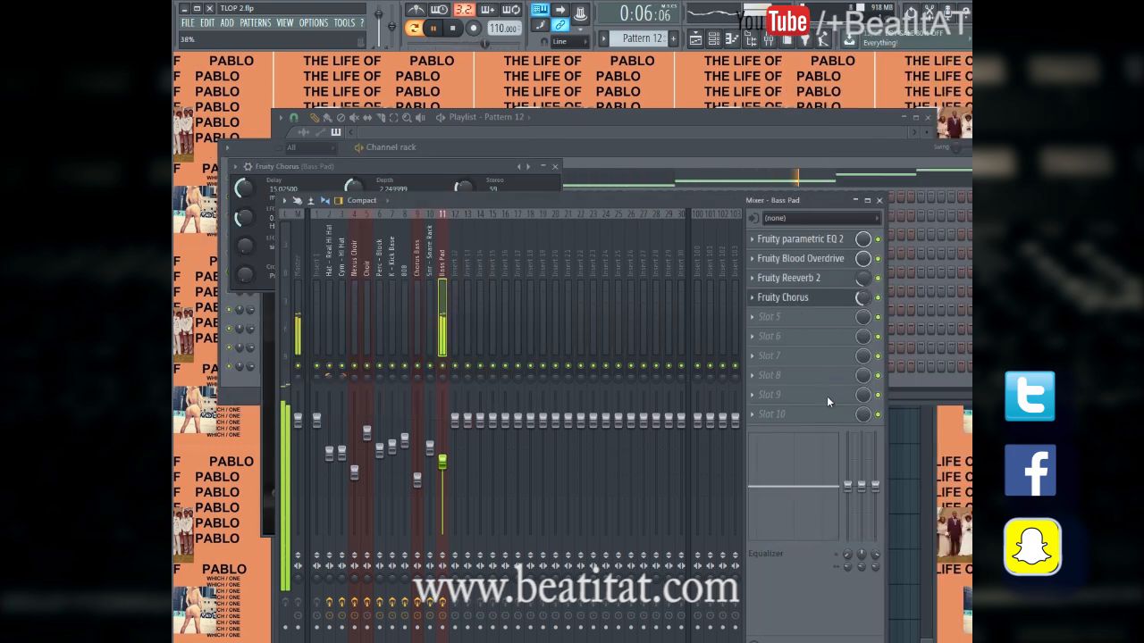
left_click(558, 167)
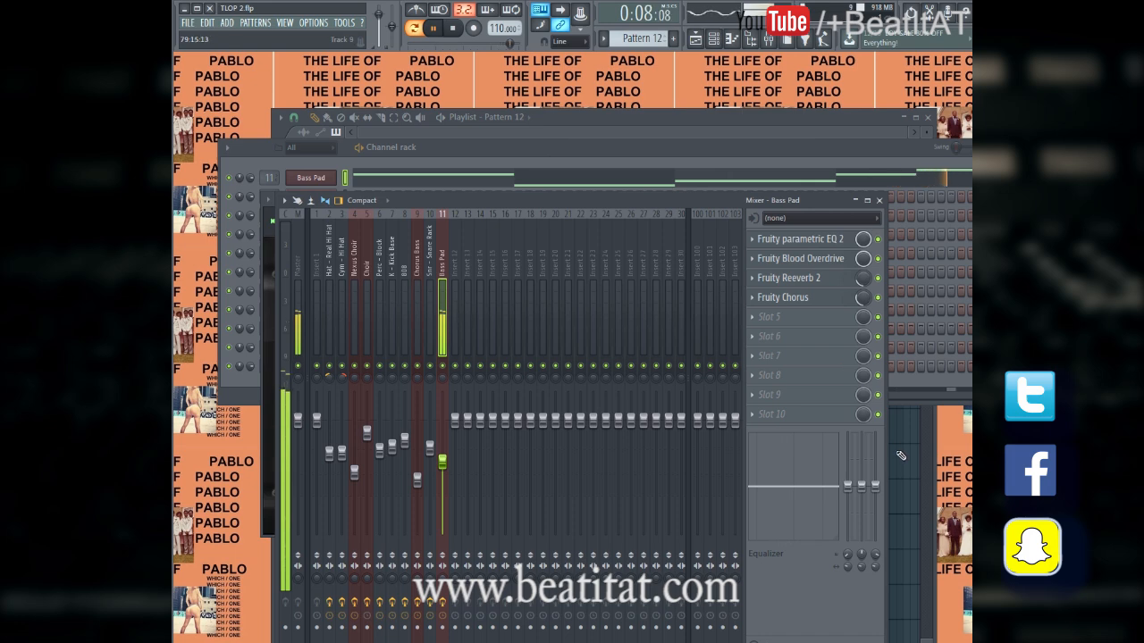
Stop playback and place Pattern 12 on playlist Track 4 at bars 9, 13, 17, 21, 49, 53, 57 and 61, filling both choruses
key("F5")
left_click(407, 294)
left_click(433, 294)
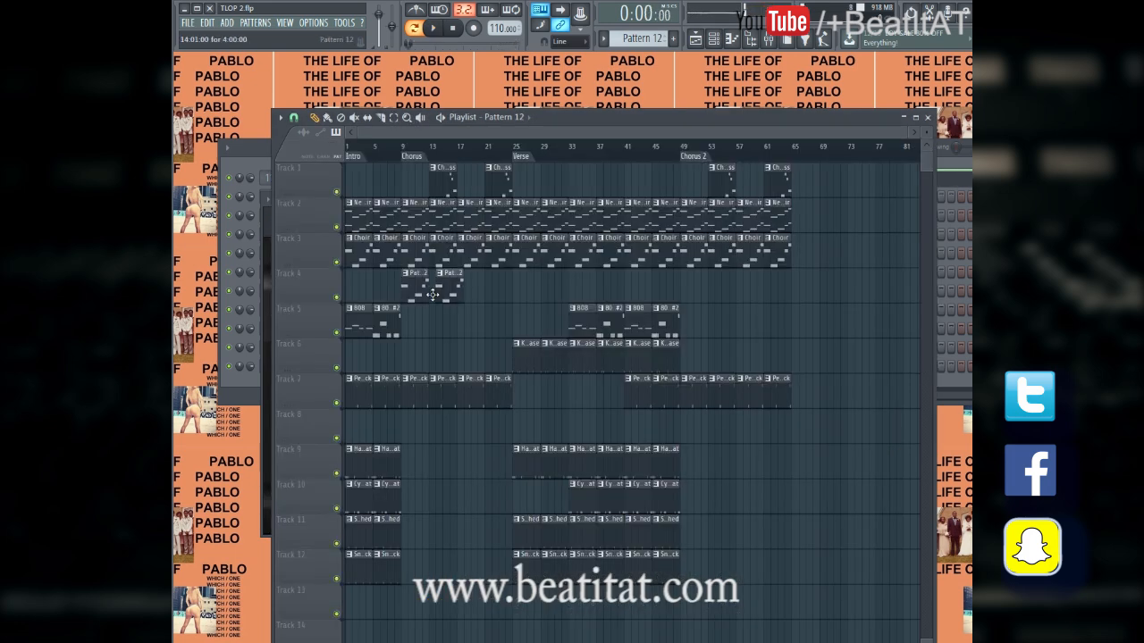
left_click(465, 294)
left_click(493, 294)
key("space")
left_click(689, 294)
key("space")
left_click(717, 294)
left_click(743, 298)
left_click(765, 293)
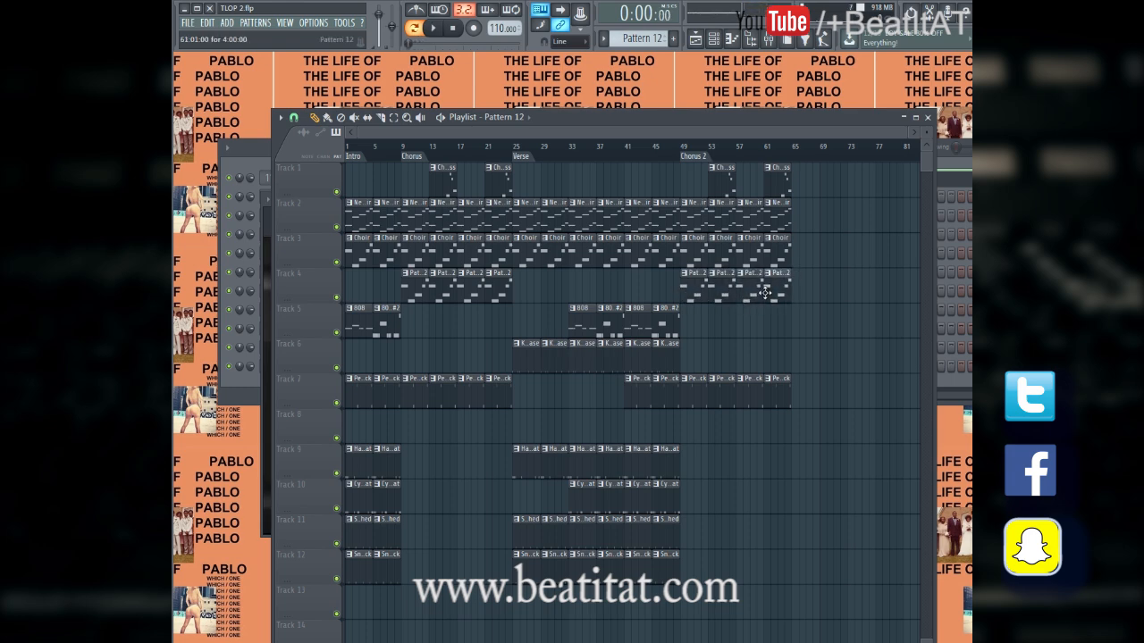
Rename Pattern 12 to Bass Pad Chorus and return to the playlist
left_click(949, 166)
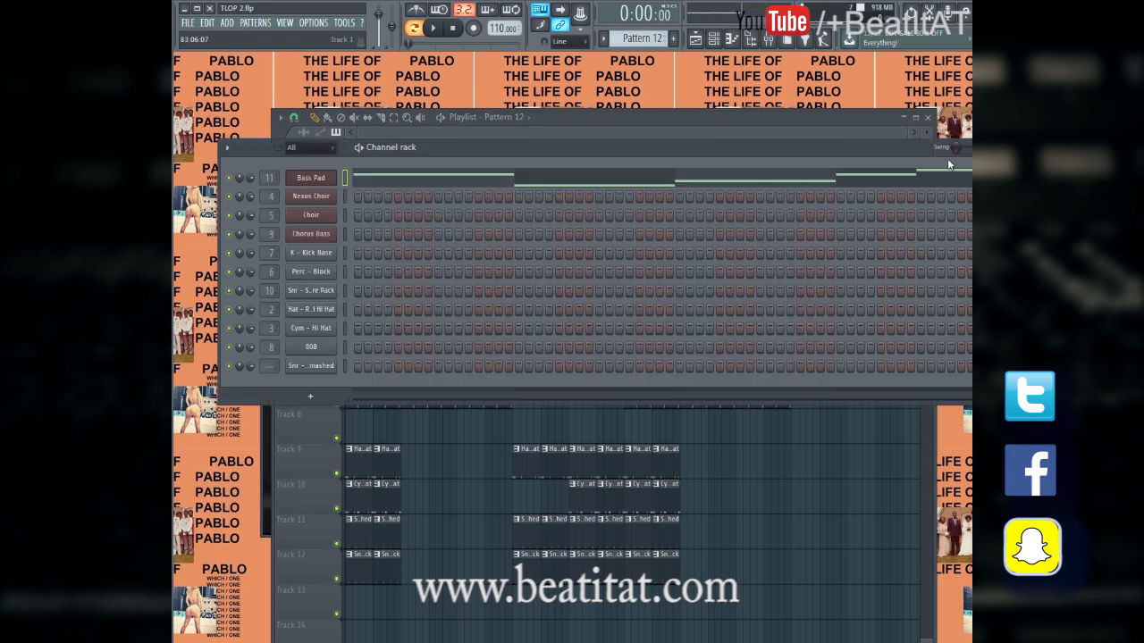
key("F2")
type("Bass Pad Chour")
key("BackSpace")
key("BackSpace")
type("rus")
key("Return")
left_click(856, 437)
Play the song from the Chorus marker and balance the mix, lowering Bass Pad's fader and raising Chorus Bass to about 58%
left_click(404, 156)
key("space")
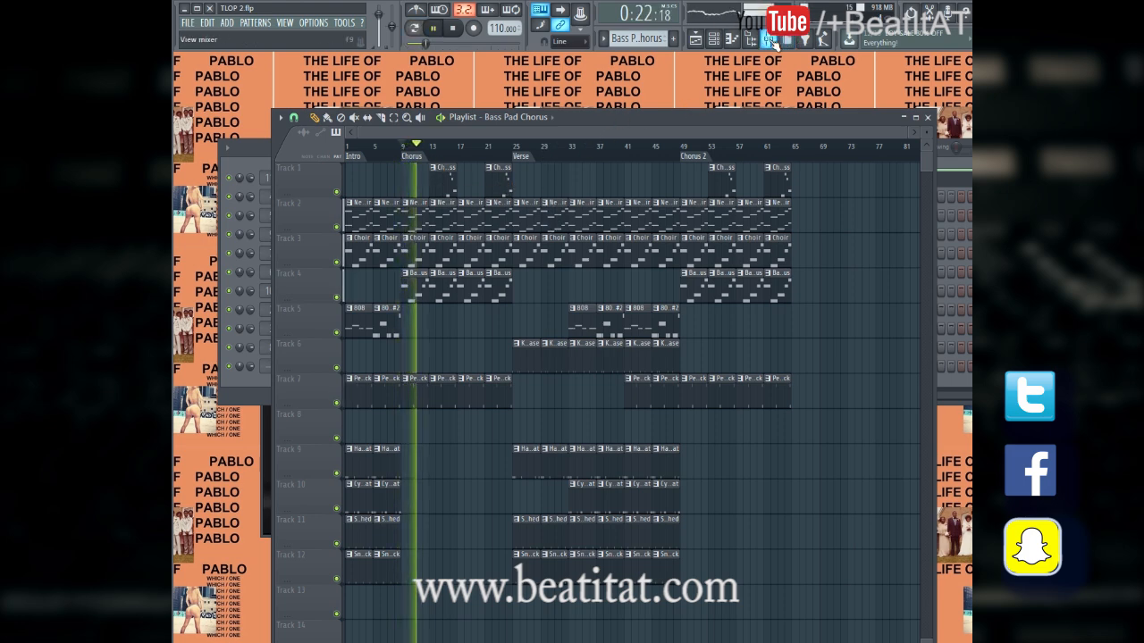
key("F9")
left_click_drag(441, 473, 447, 493)
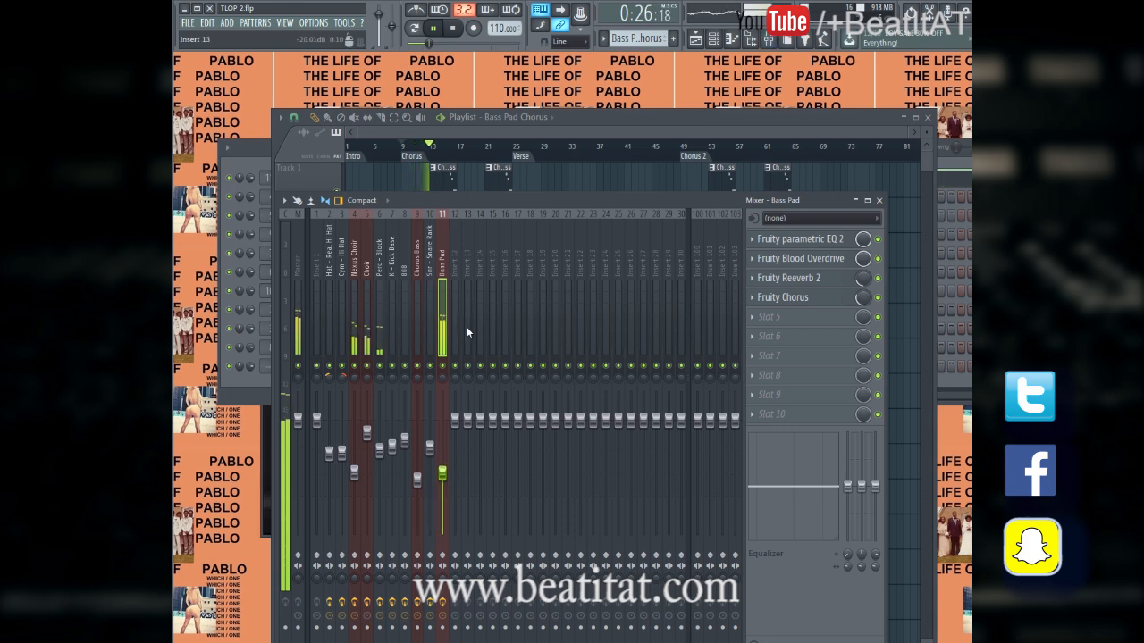
left_click(415, 344)
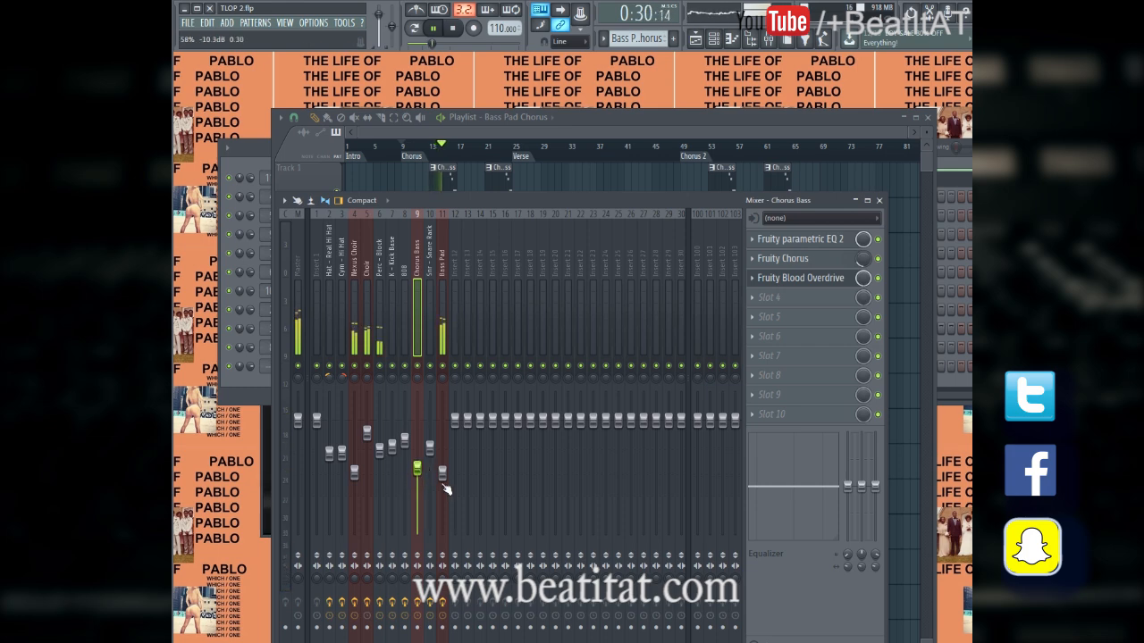
left_click_drag(441, 485, 443, 493)
Rename the Chorus Bass mixer track to Chorus Bass Melody
double_click(417, 299)
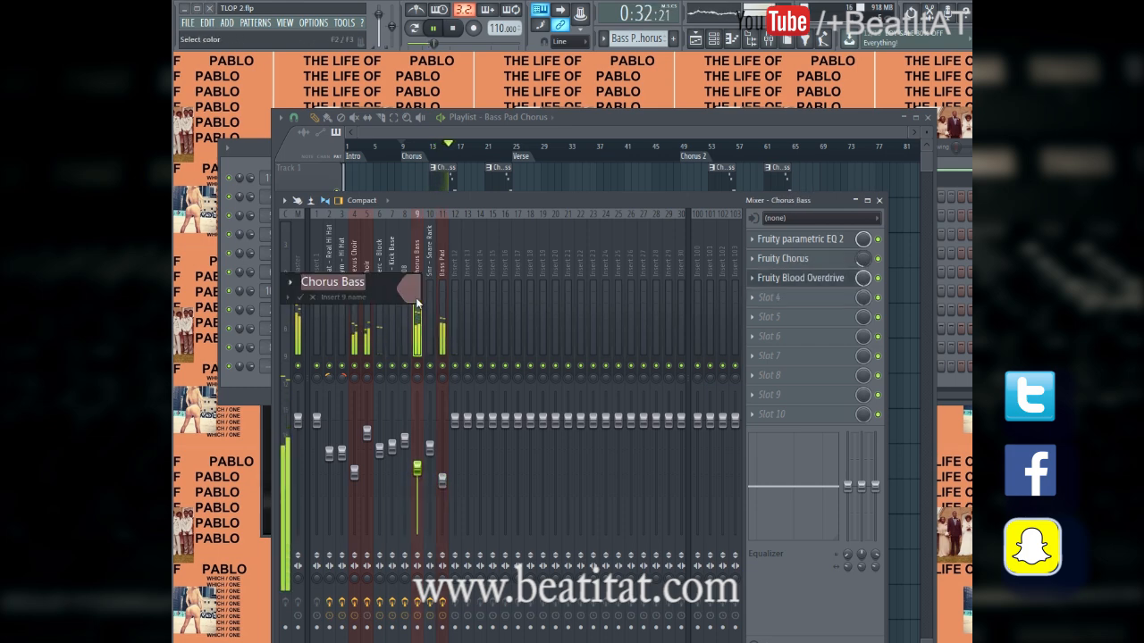
key("Left")
key("Left")
key("Right")
key("Right")
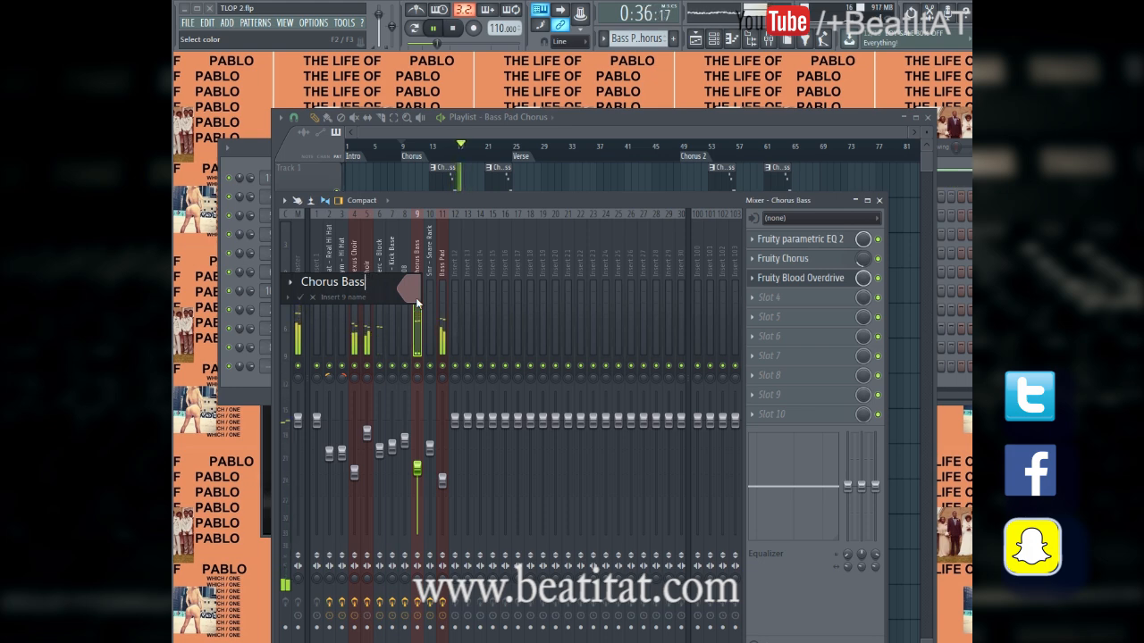
type("Melody")
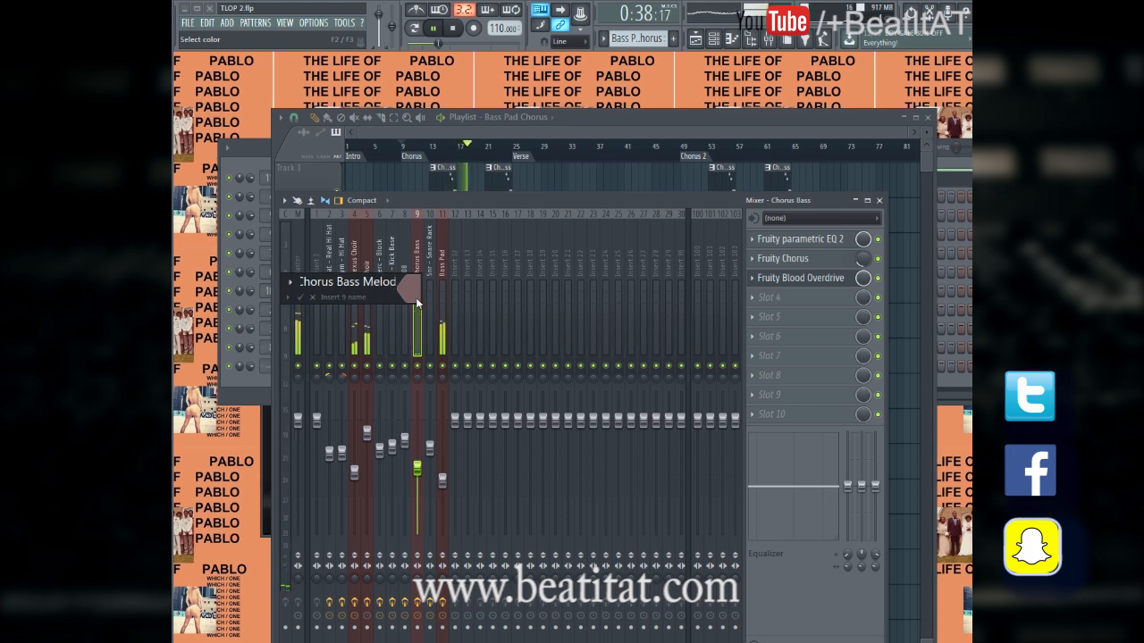
key("Return")
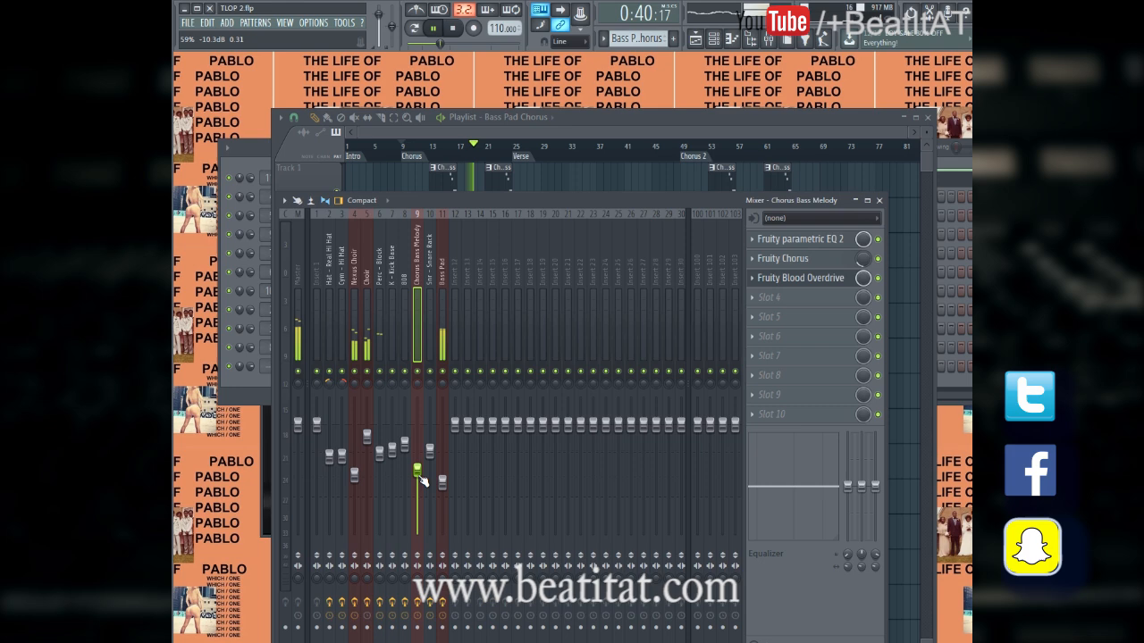
Close the mixer and the Bass Pad Nexus window, bring the playlist back and stop playback
left_click(885, 204)
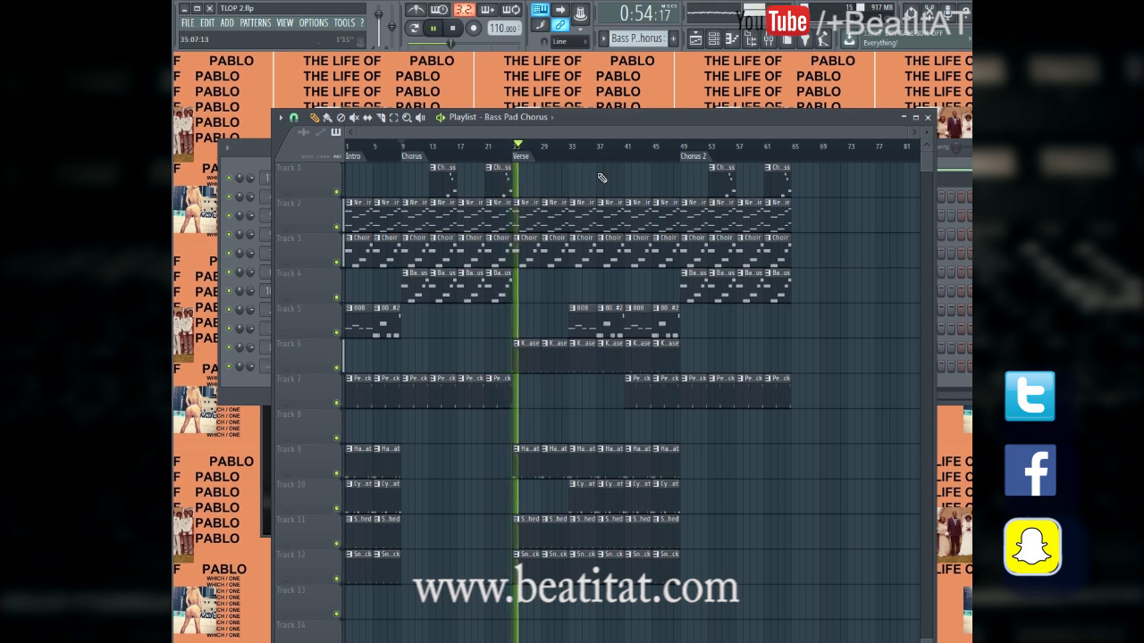
left_click(928, 117)
left_click(789, 480)
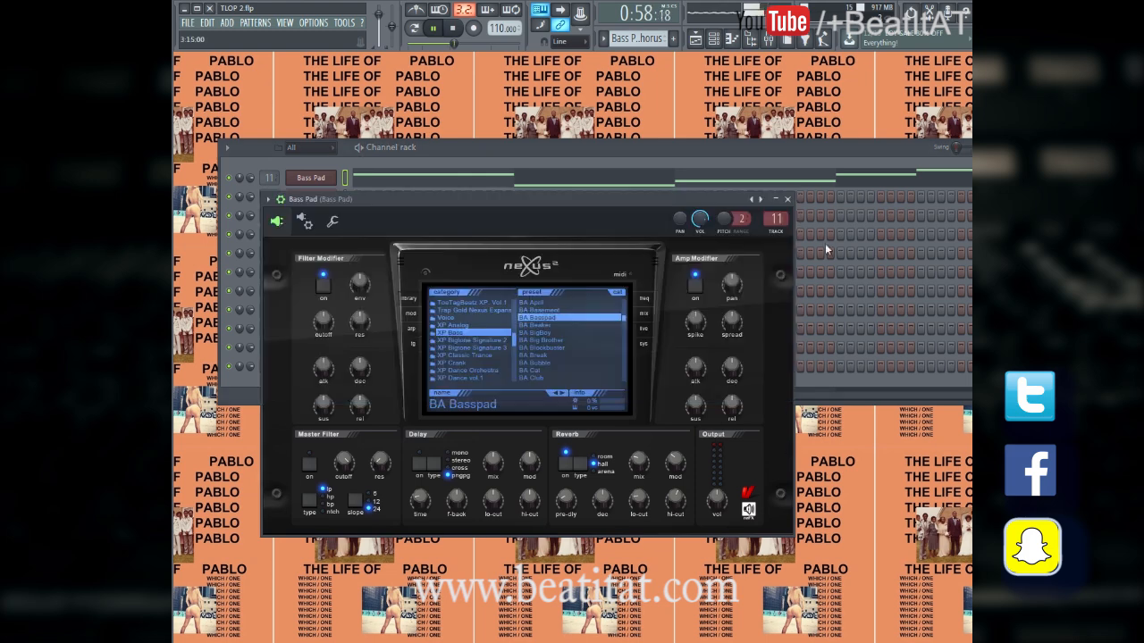
left_click(788, 198)
left_click(695, 38)
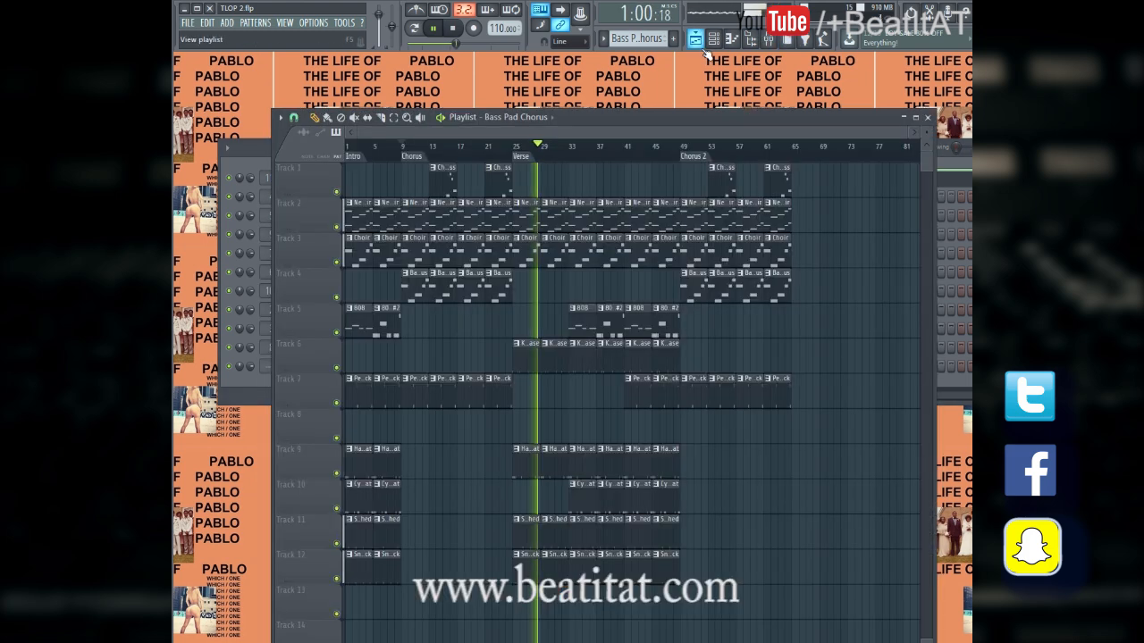
key("space")
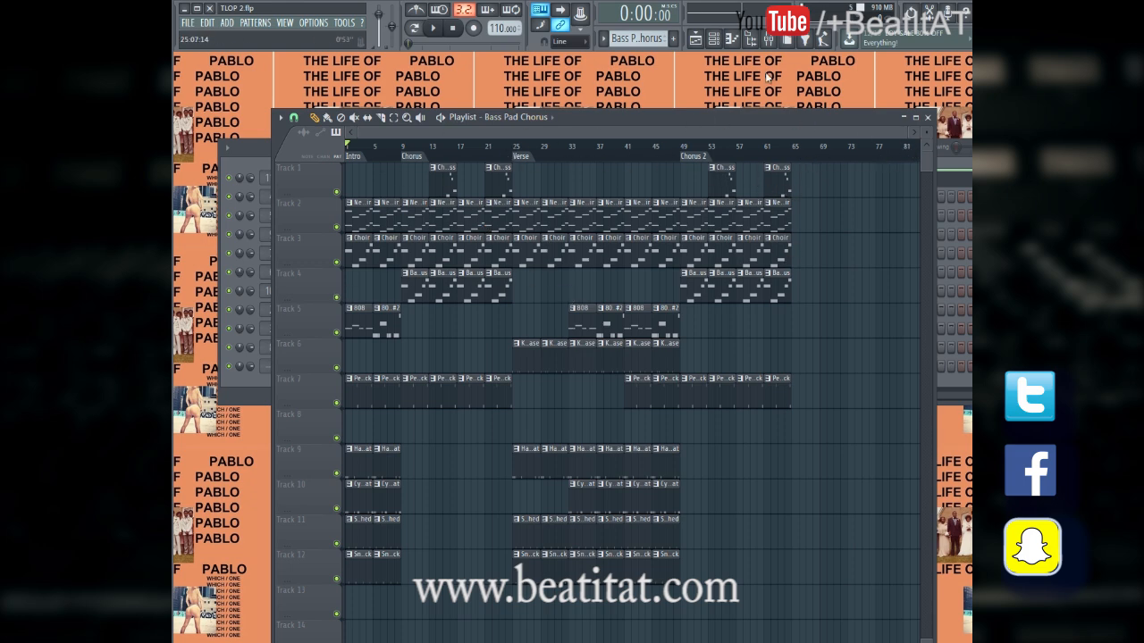
Load the saved MASTER mixer preset from the Mixer presets folder onto the Master track
left_click(770, 40)
left_click(302, 308)
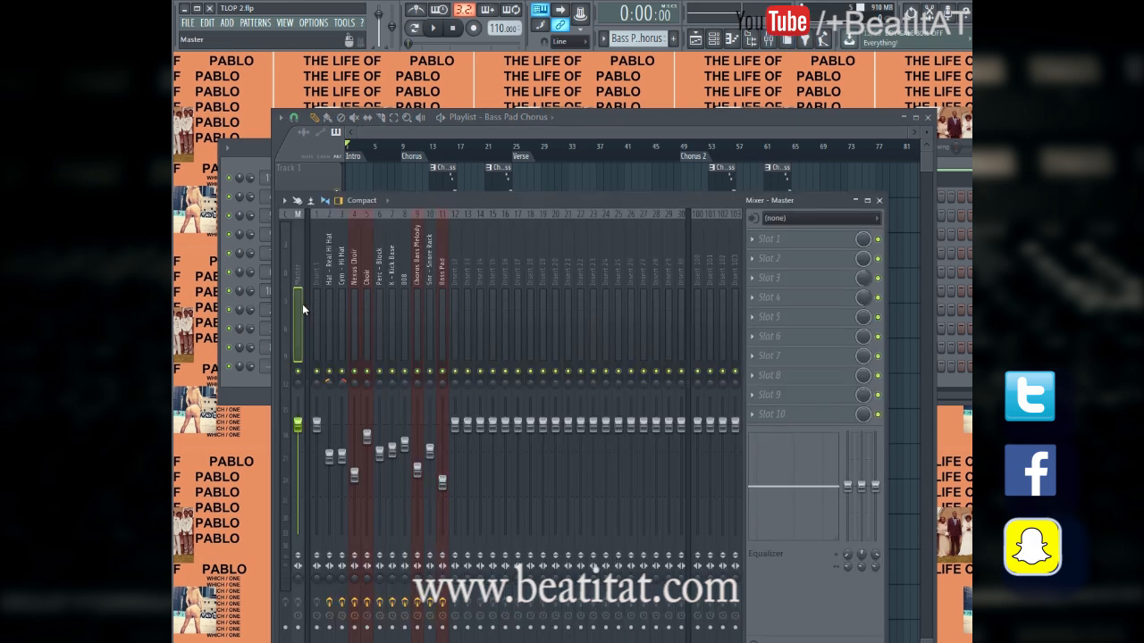
right_click(300, 302)
mouse_move(357, 293)
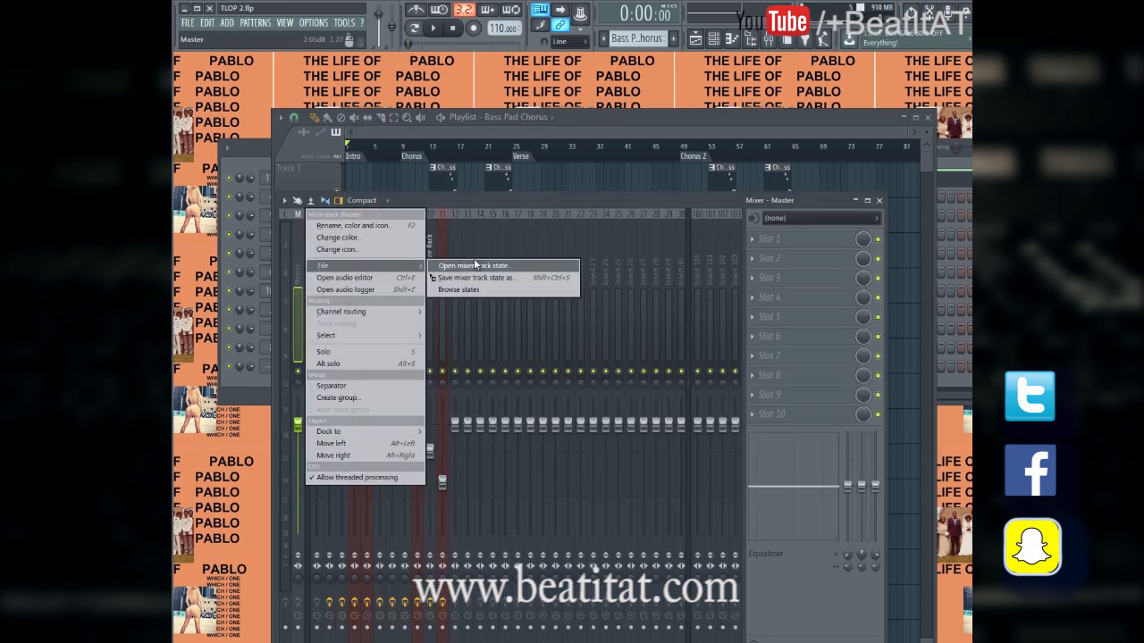
left_click(492, 266)
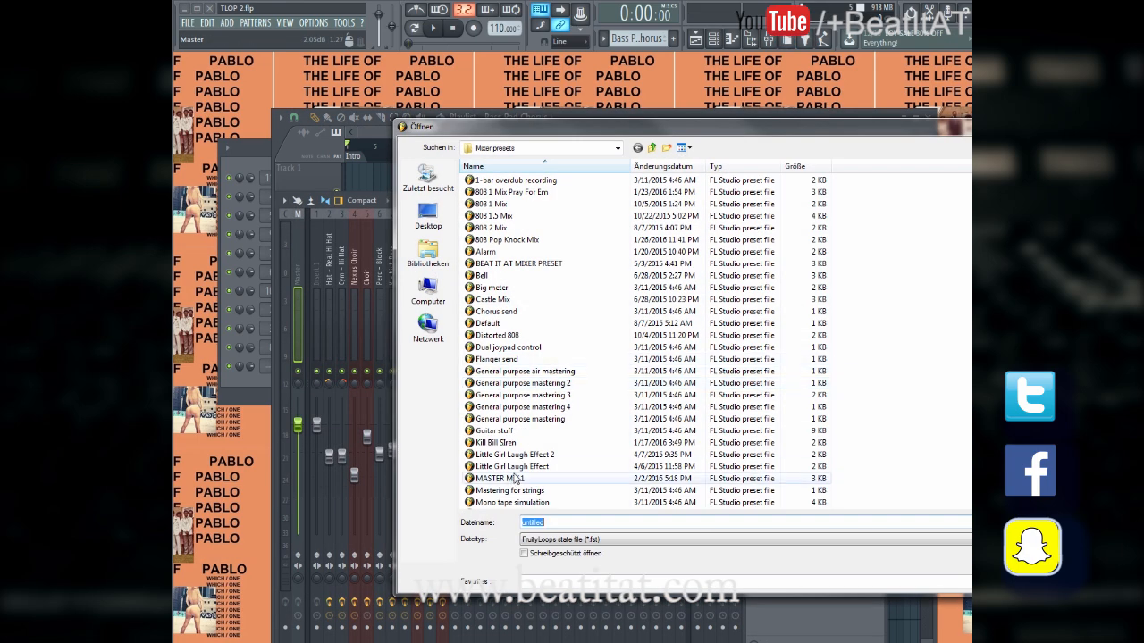
double_click(504, 476)
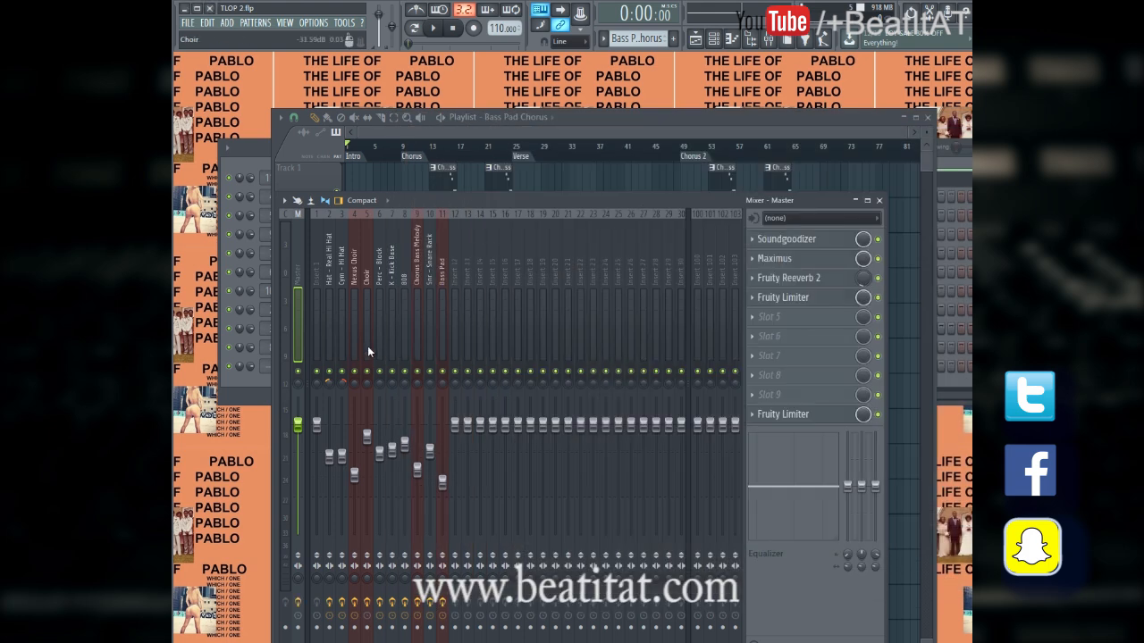
Select the Nexus Choir, Choir, Chorus Bass Melody and Bass Pad mixer tracks and lower their faders together slightly
left_click(353, 324)
left_click(366, 323, "ctrl")
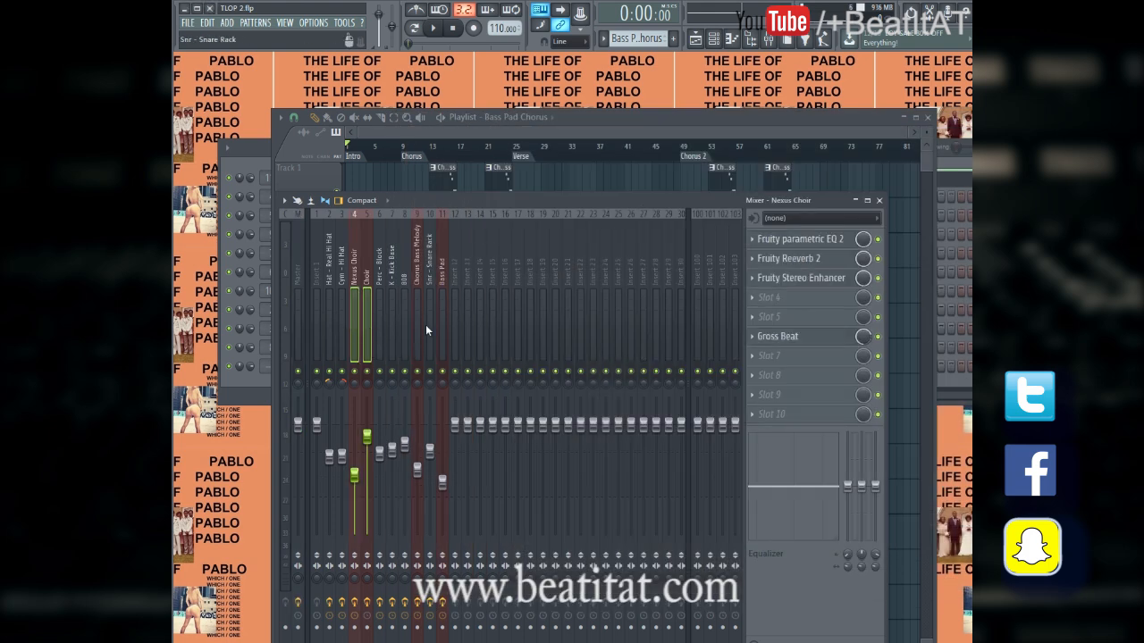
left_click(425, 325, "ctrl")
left_click_drag(446, 483, 446, 497)
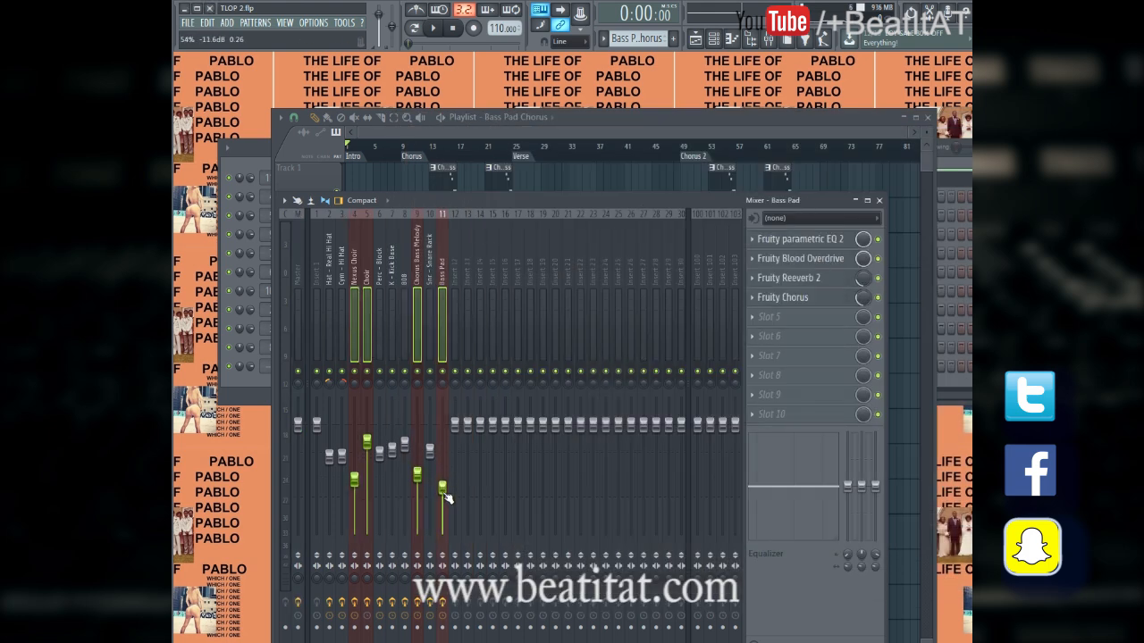
Play the intro from about bar 6 and bring up the mixer to check the track levels
left_click(407, 131)
left_click(380, 146)
key("space")
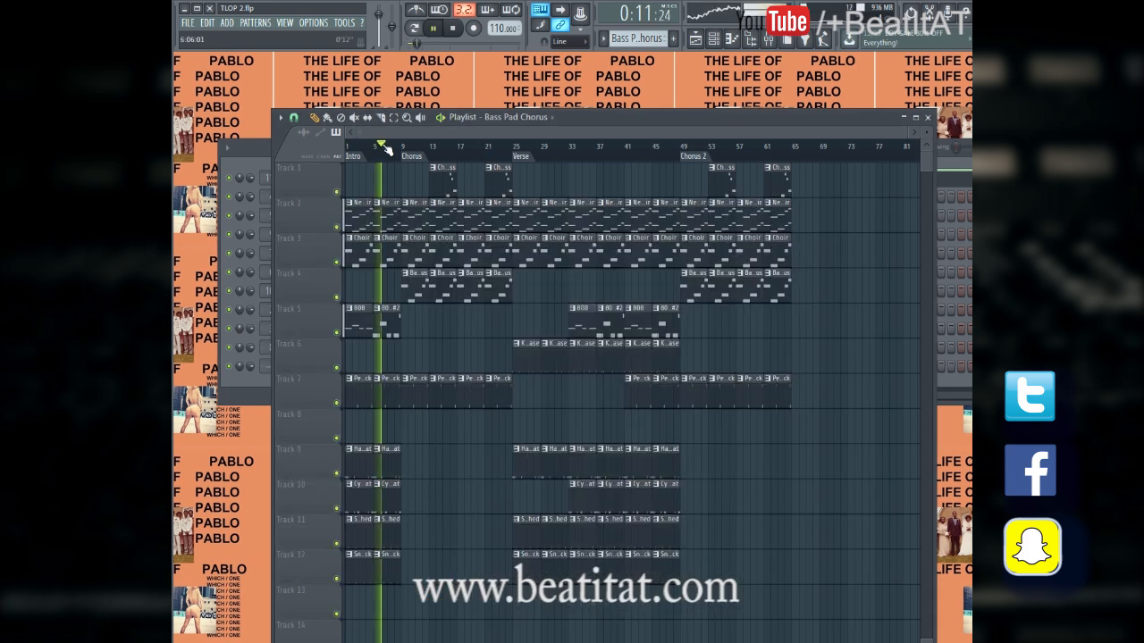
left_click(771, 39)
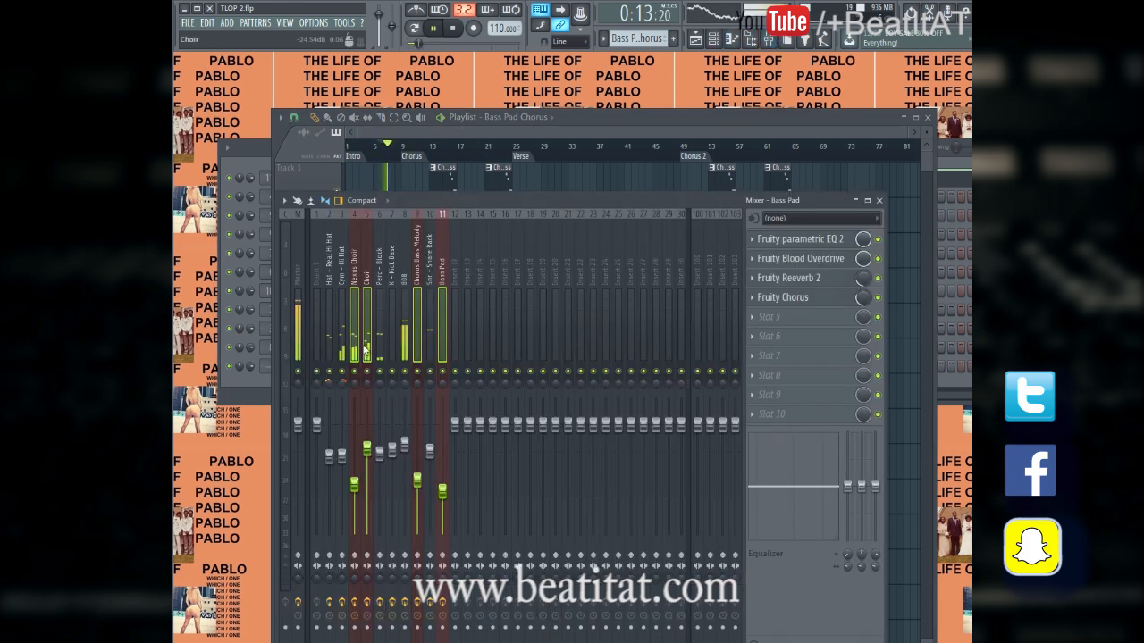
Set the 808 track's fader to 74% (-6.1 dB) and play the chorus to check the Chorus Bass Melody level in the mixer
left_click(413, 315)
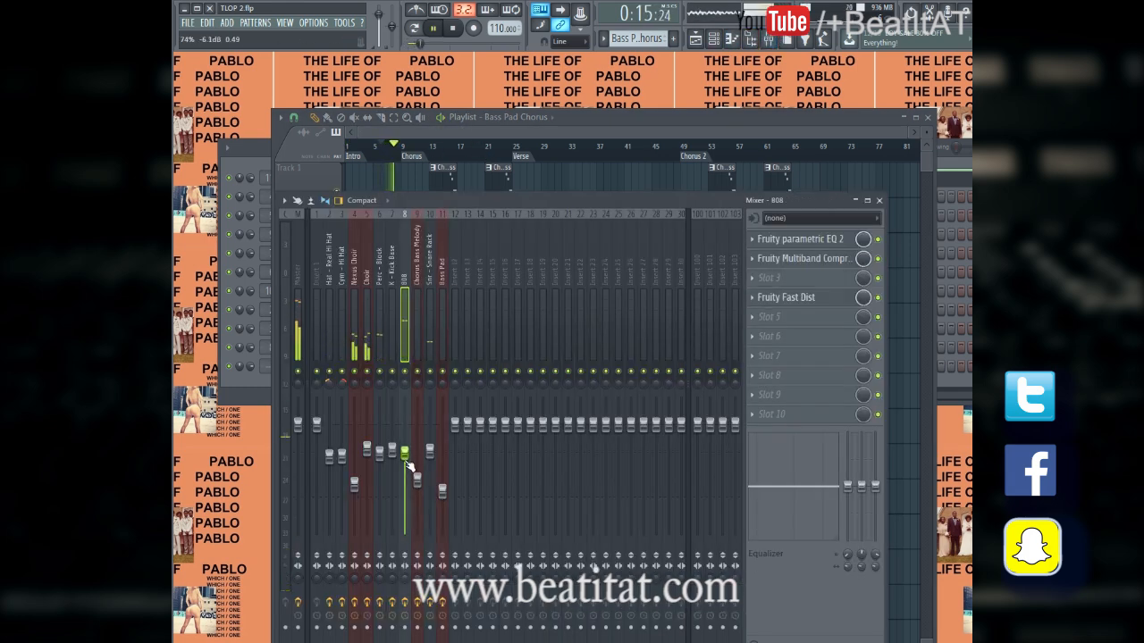
left_click(442, 145)
key("space")
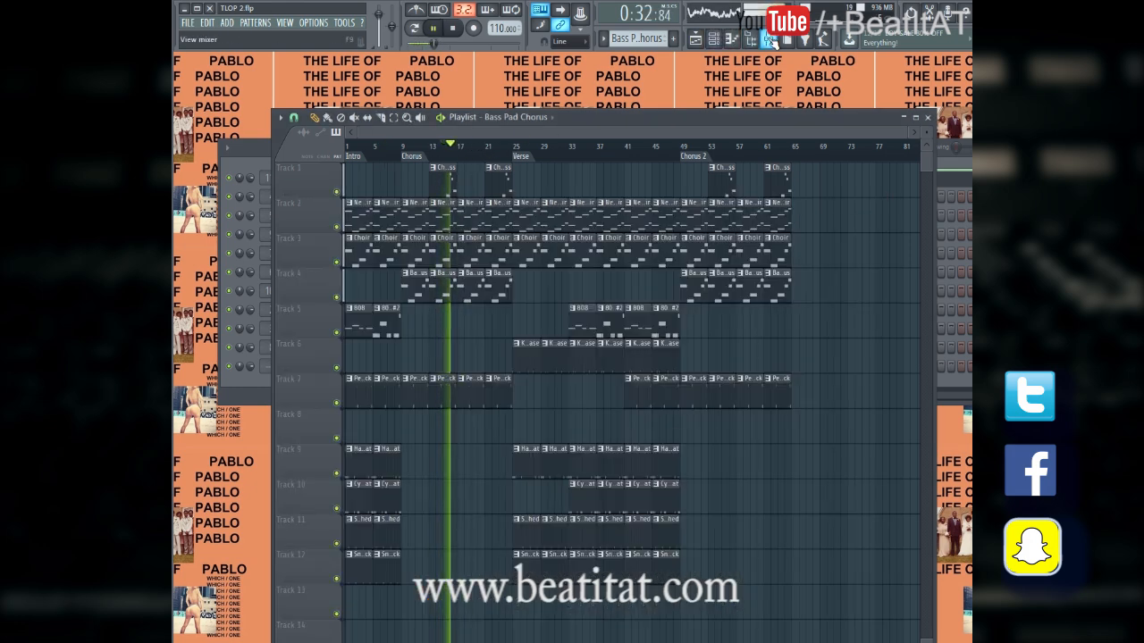
key("F9")
left_click(418, 337)
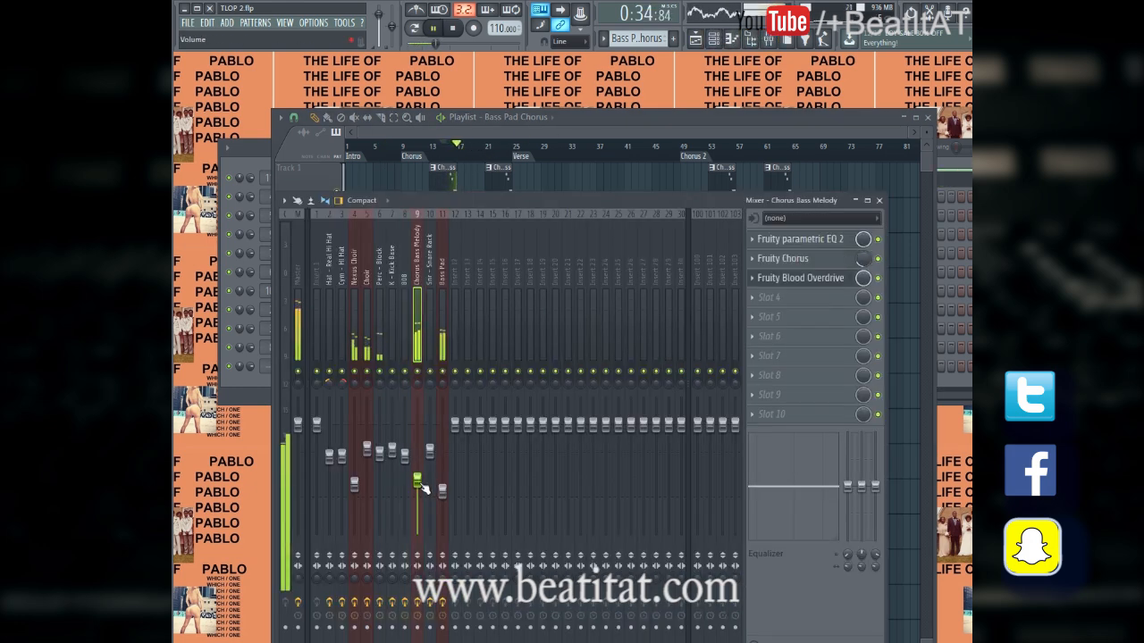
key("space")
Transpose all notes of the Chorus Bass pattern up one octave in the piano roll and listen to the result
left_click(448, 176)
double_click(449, 177)
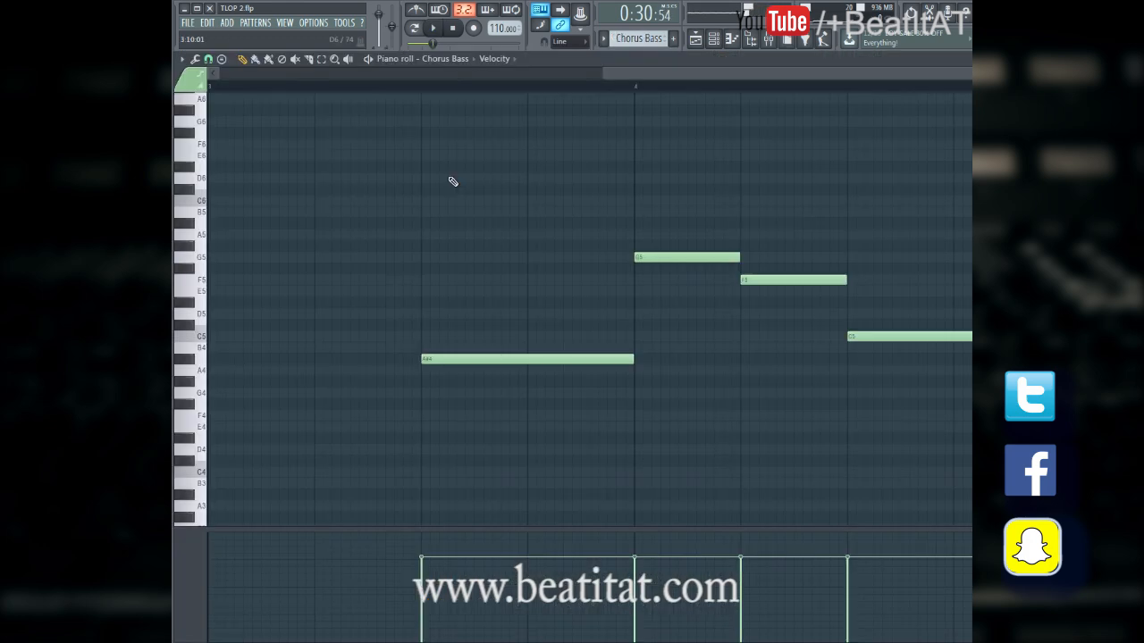
key("ctrl+Up")
key("space")
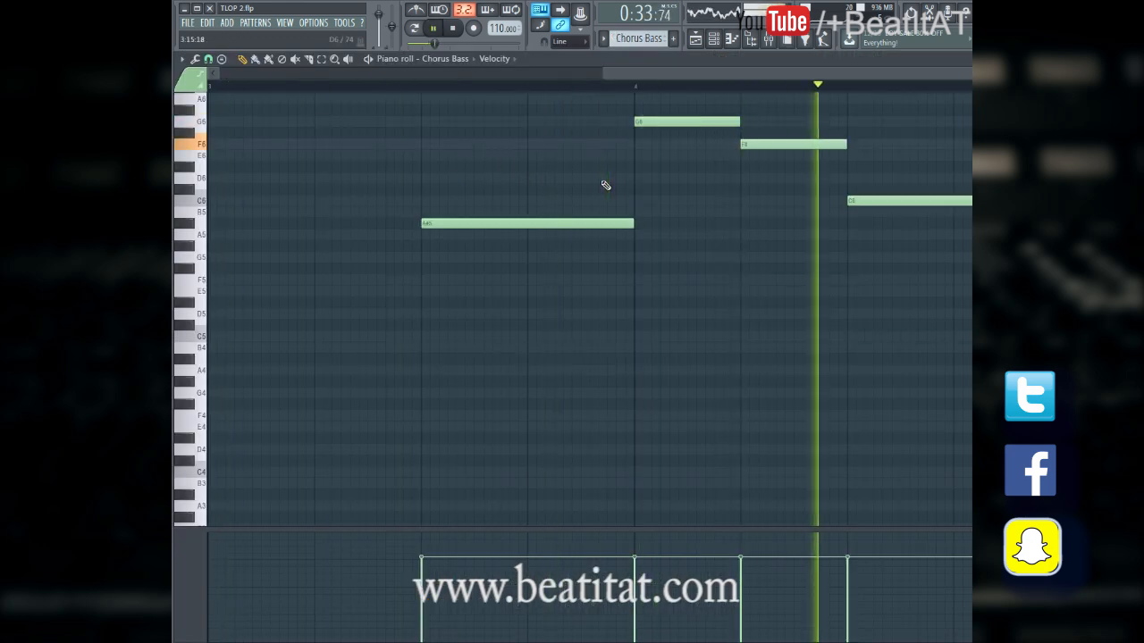
key("Escape")
key("space")
Move the playlist window aside and close the channel rack and the mixer behind it
left_click(478, 422)
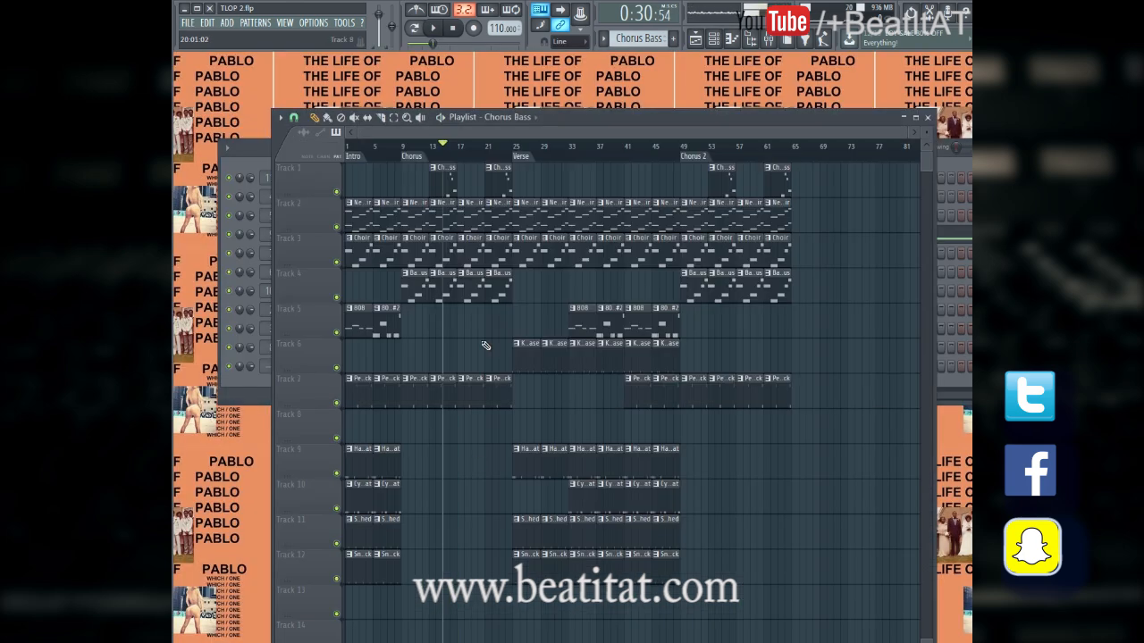
left_click(507, 147)
left_click(447, 159)
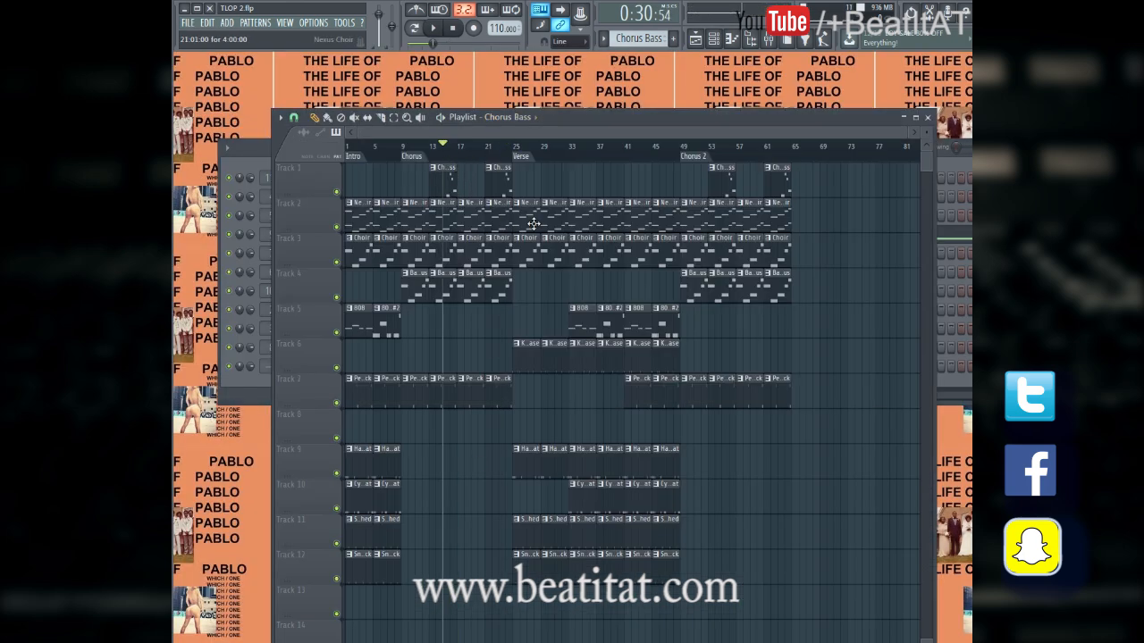
left_click_drag(697, 123, 724, 267)
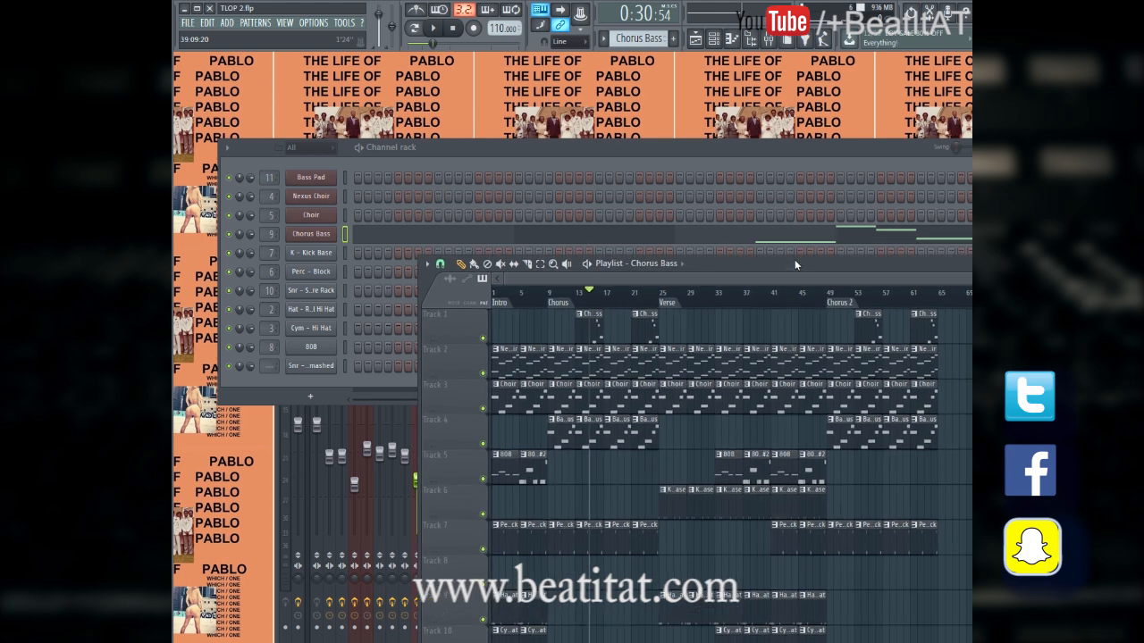
left_click(767, 41)
left_click(721, 41)
left_click(721, 40)
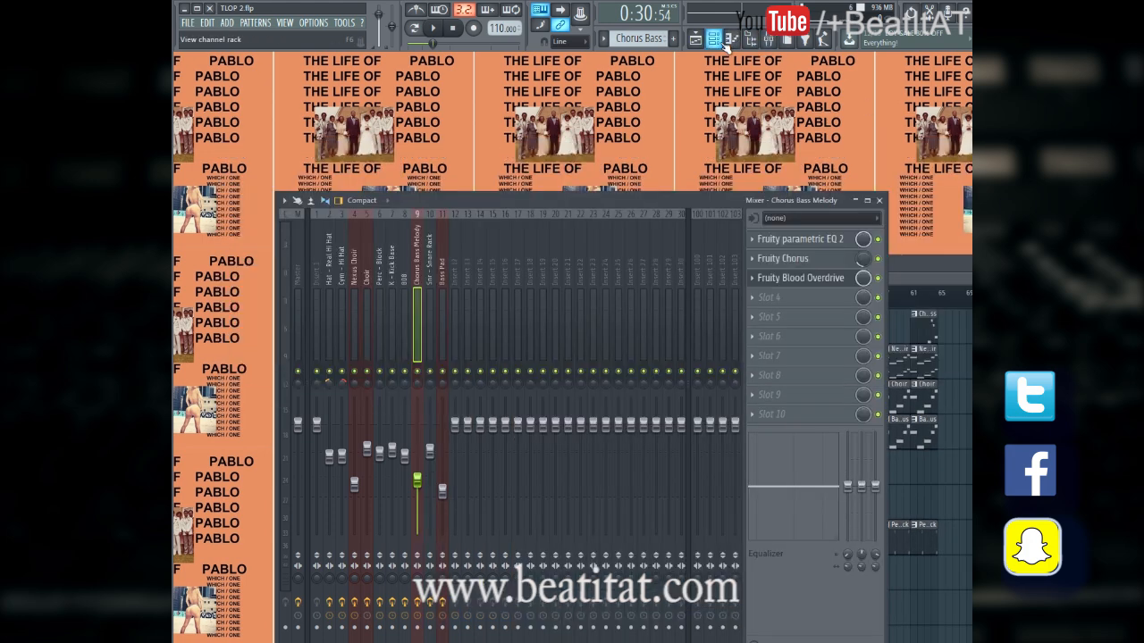
left_click(750, 40)
left_click(750, 40)
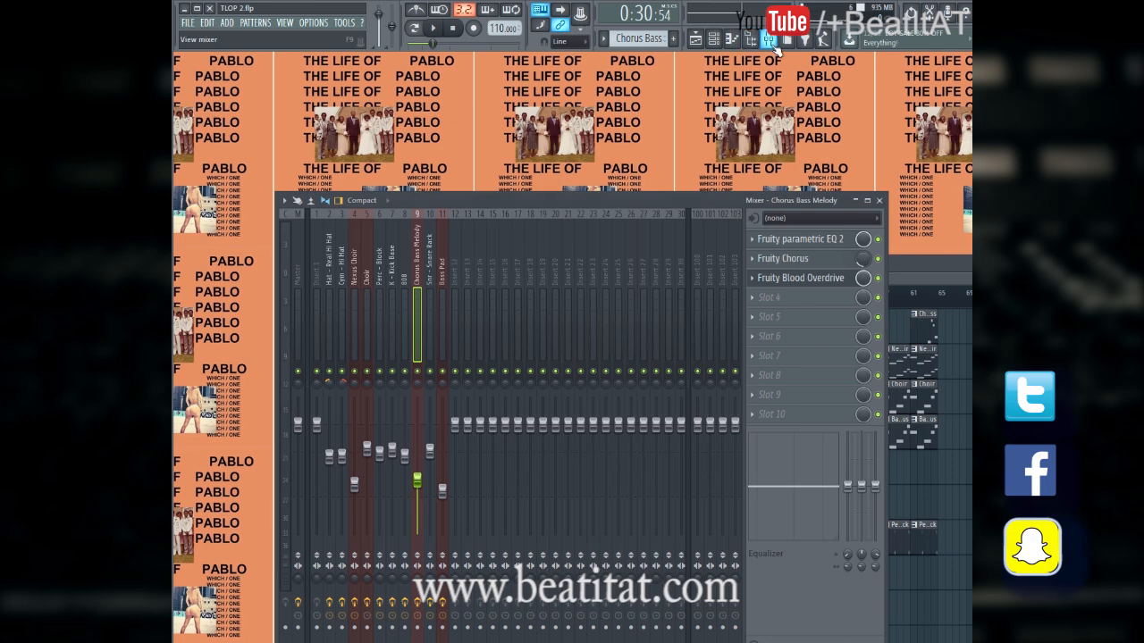
left_click(767, 40)
Reposition the playlist window so the whole arrangement is in view and return the song position to the start
left_click(609, 217)
left_click_drag(666, 264, 637, 65)
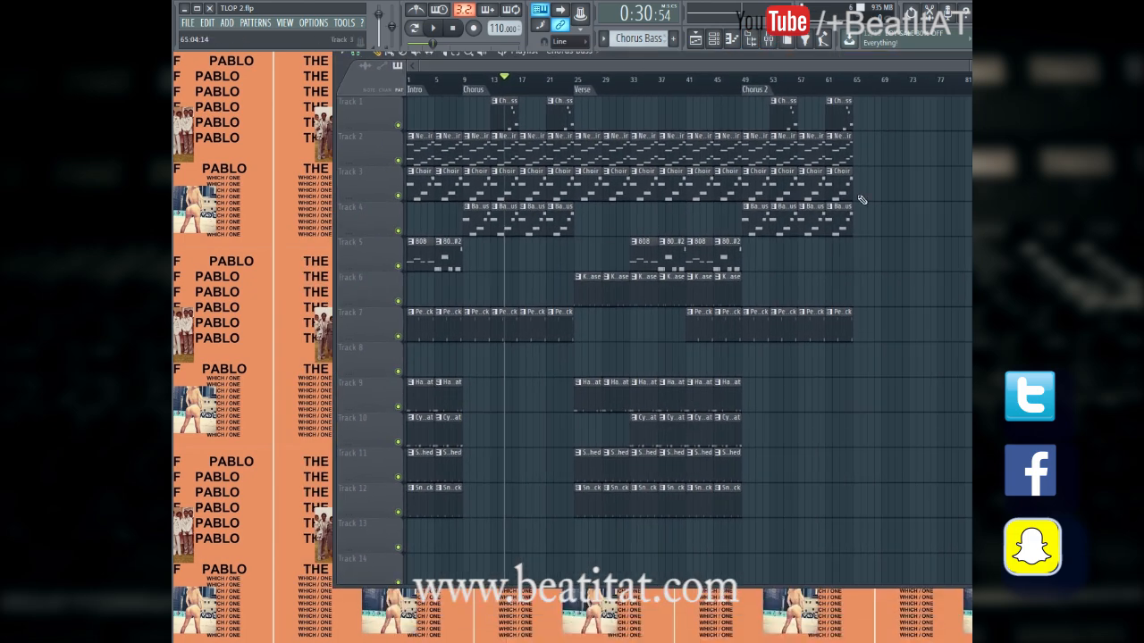
left_click_drag(718, 54, 744, 129)
key("space")
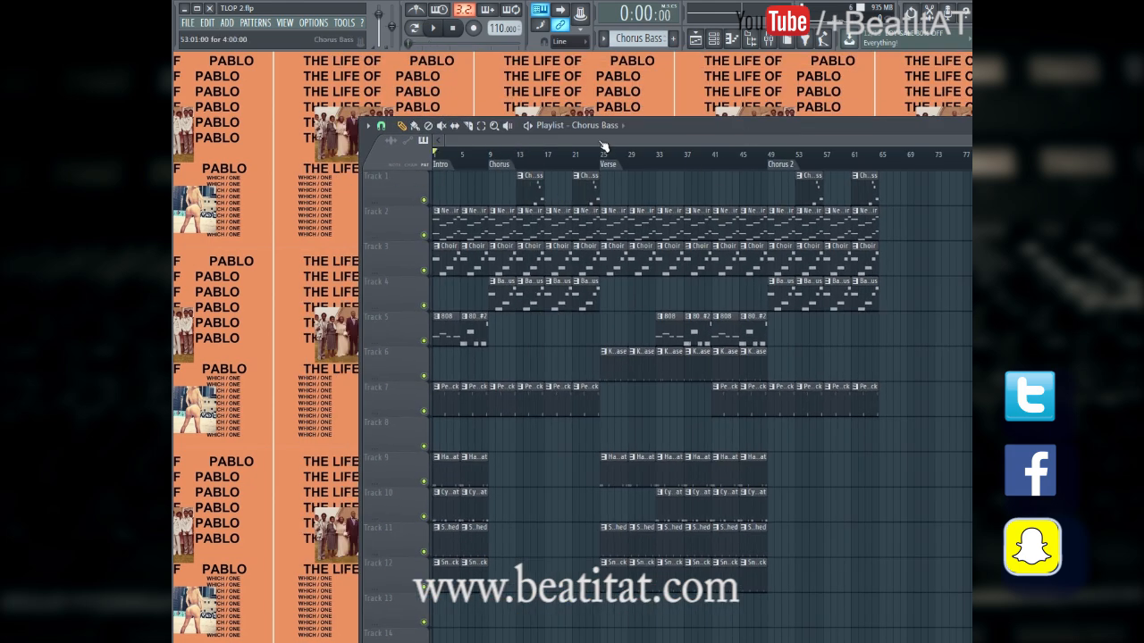
left_click_drag(685, 125, 616, 117)
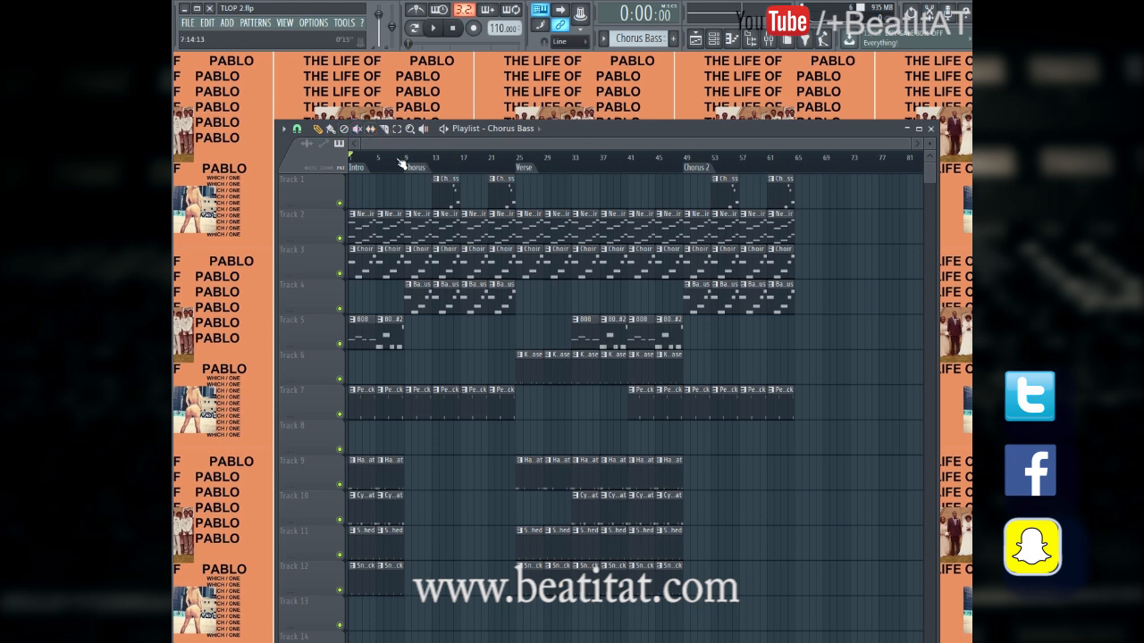
Look through the instrument plugins that can be inserted from the Bass Pad channel, then hide the channel rack
left_click(715, 39)
right_click(333, 176)
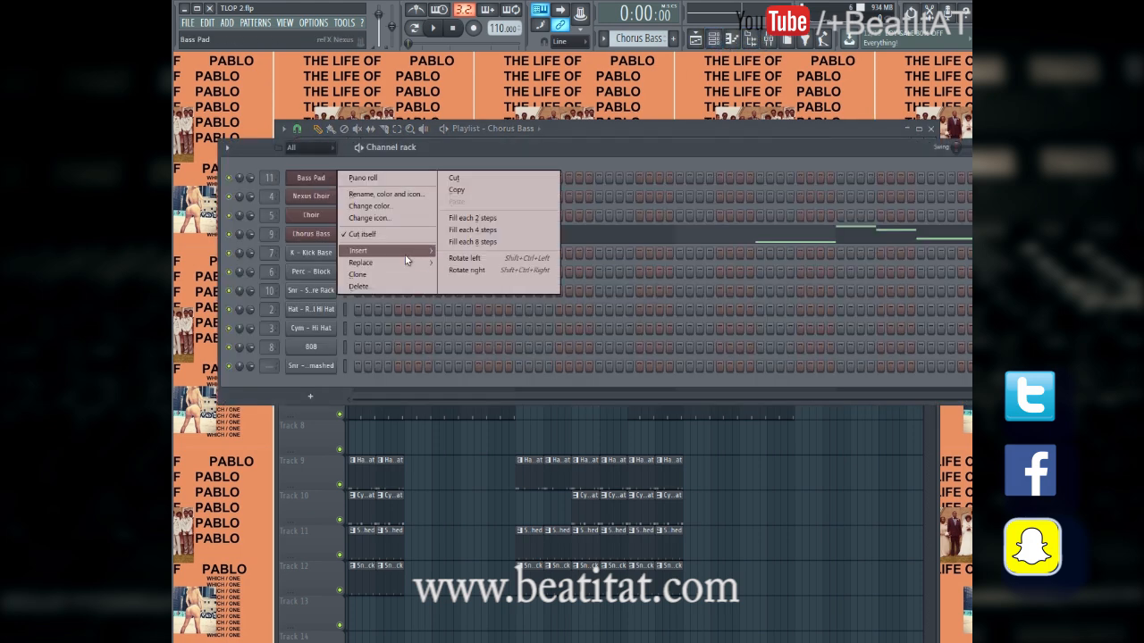
mouse_move(406, 254)
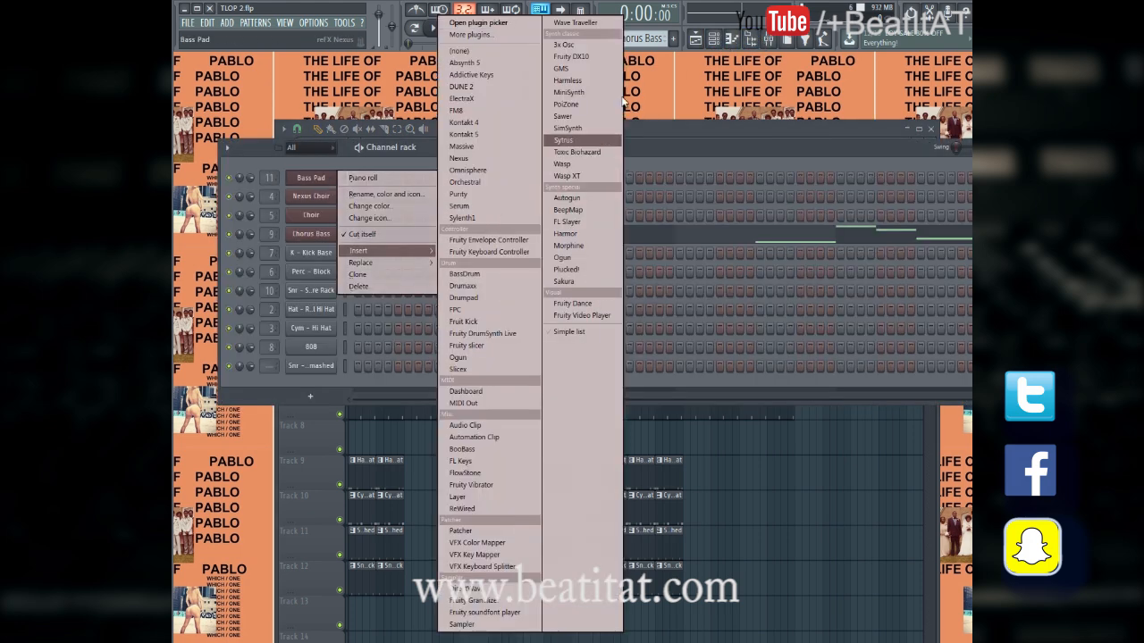
left_click(718, 128)
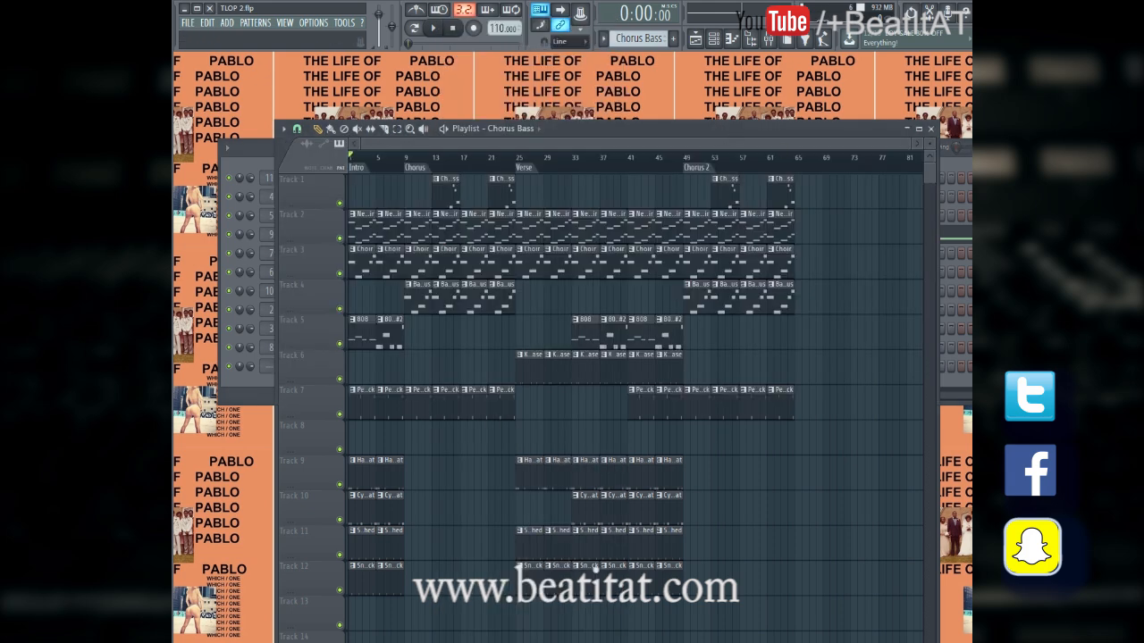
left_click(257, 170)
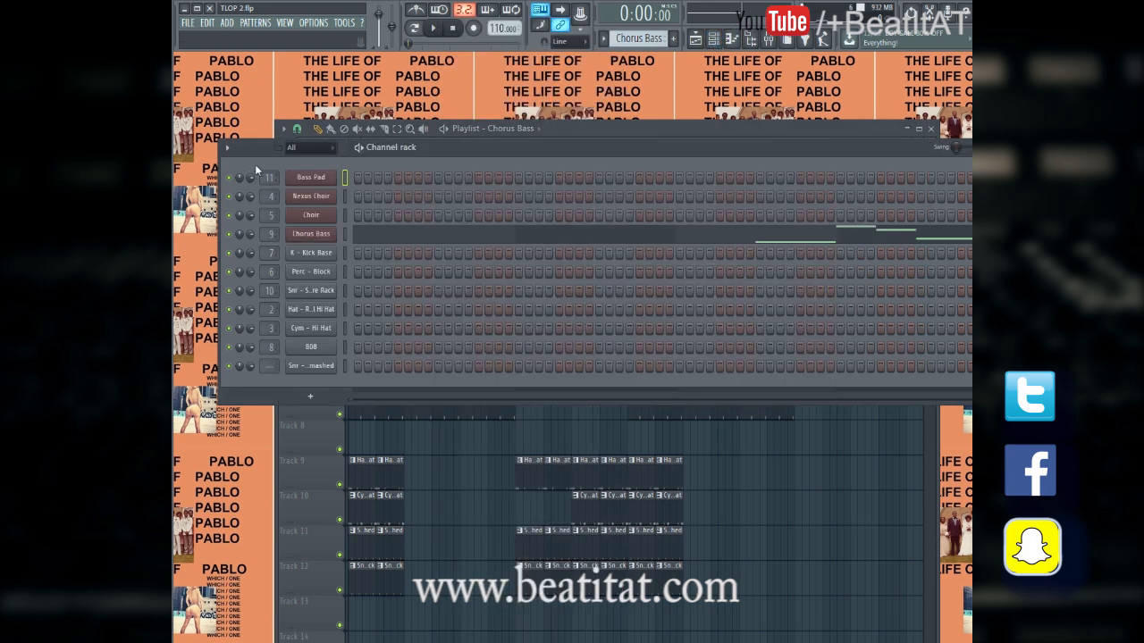
key("F6")
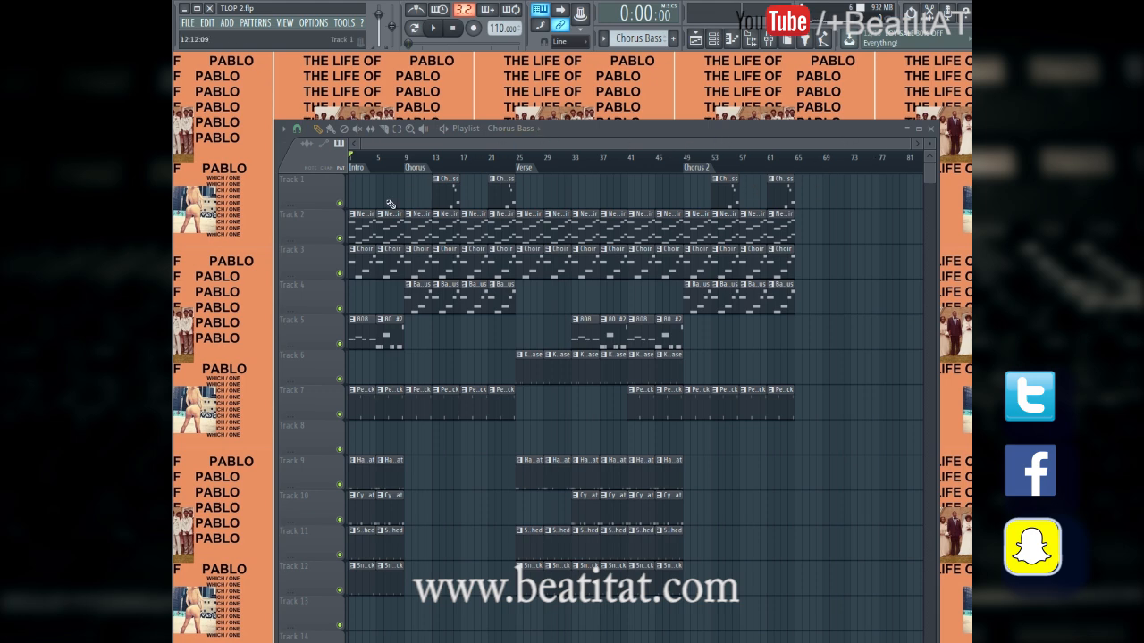
Review the effect chains on the Nexus Choir and Choir mixer tracks, including the Gross Beat settings on Choir
left_click(768, 39)
left_click(360, 293)
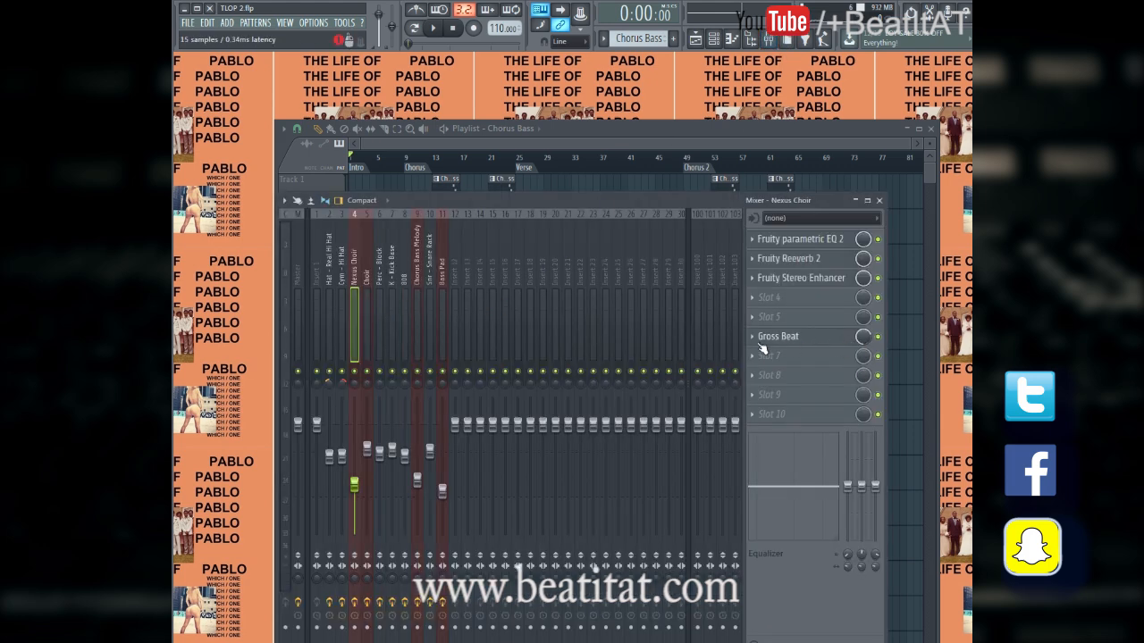
left_click(371, 301)
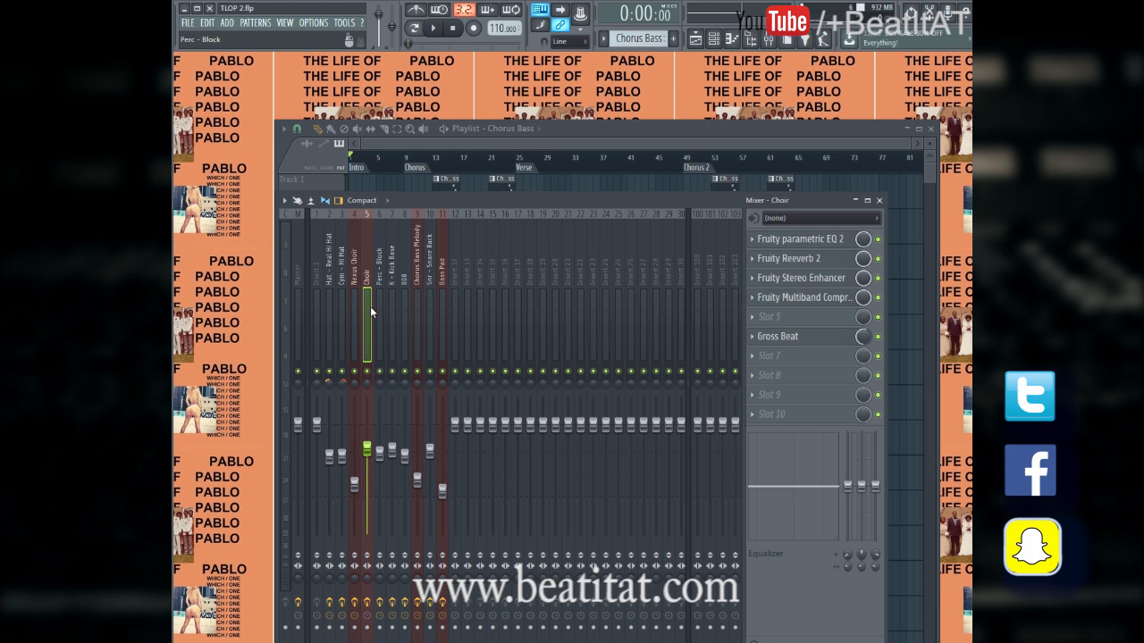
left_click(807, 337)
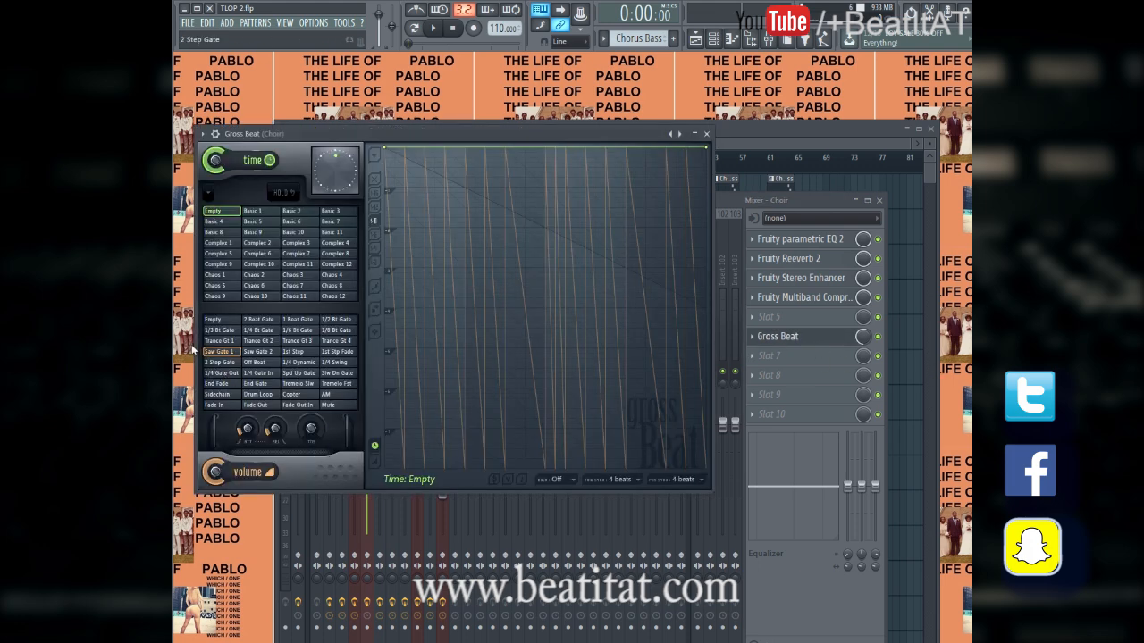
left_click(706, 133)
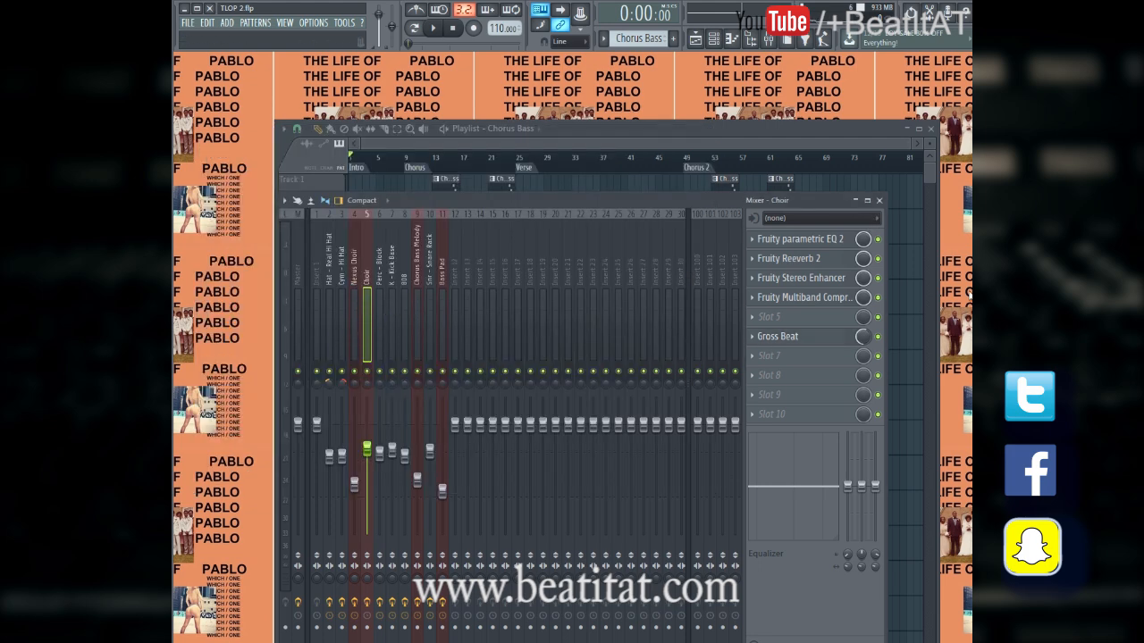
Close the mixer and the playlist and play the full beat from the start to its end
left_click(879, 202)
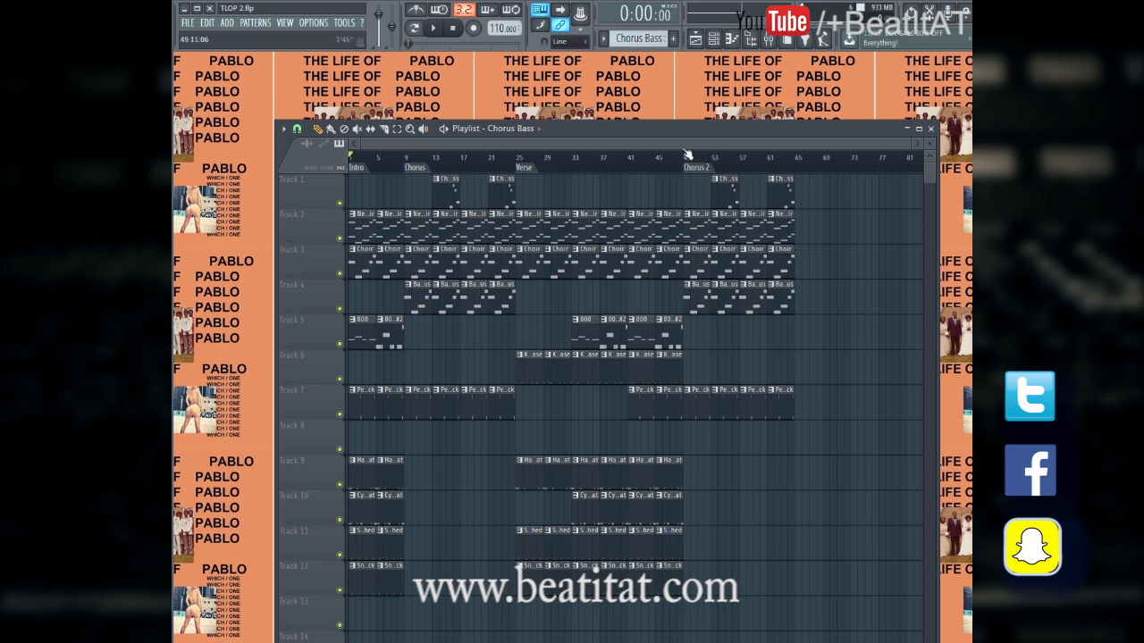
key("F5")
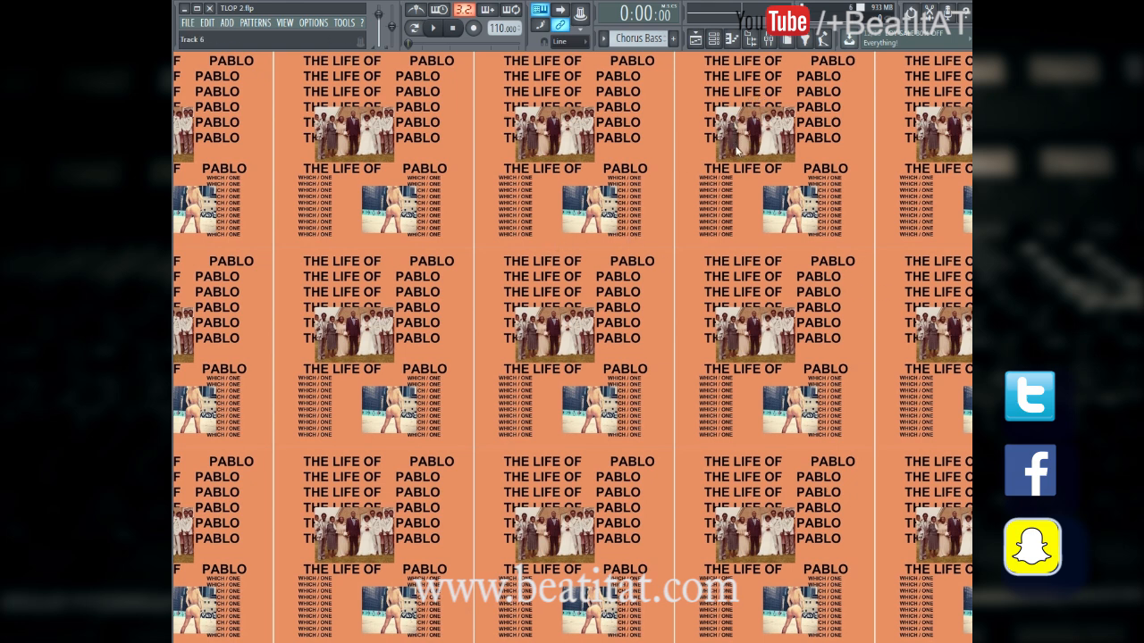
left_click(447, 29)
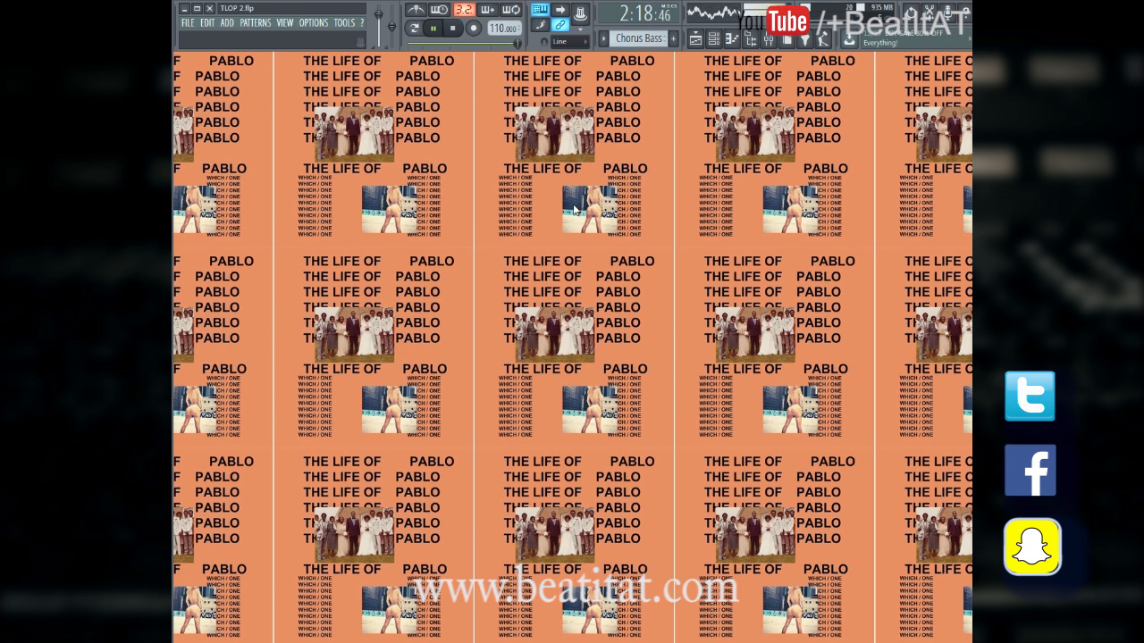
key("space")
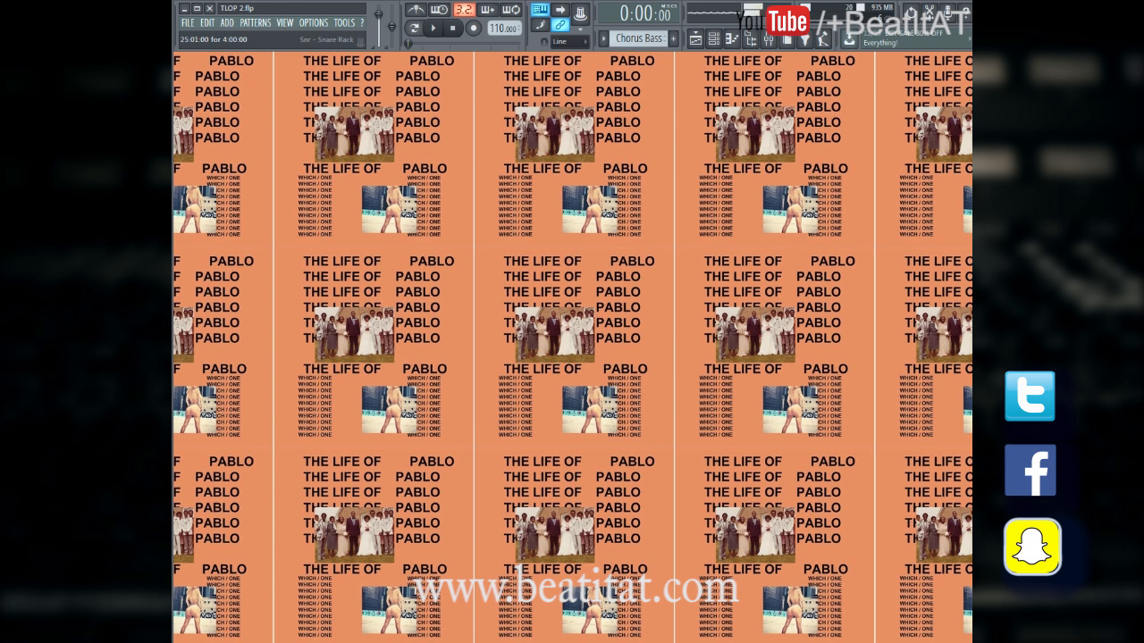